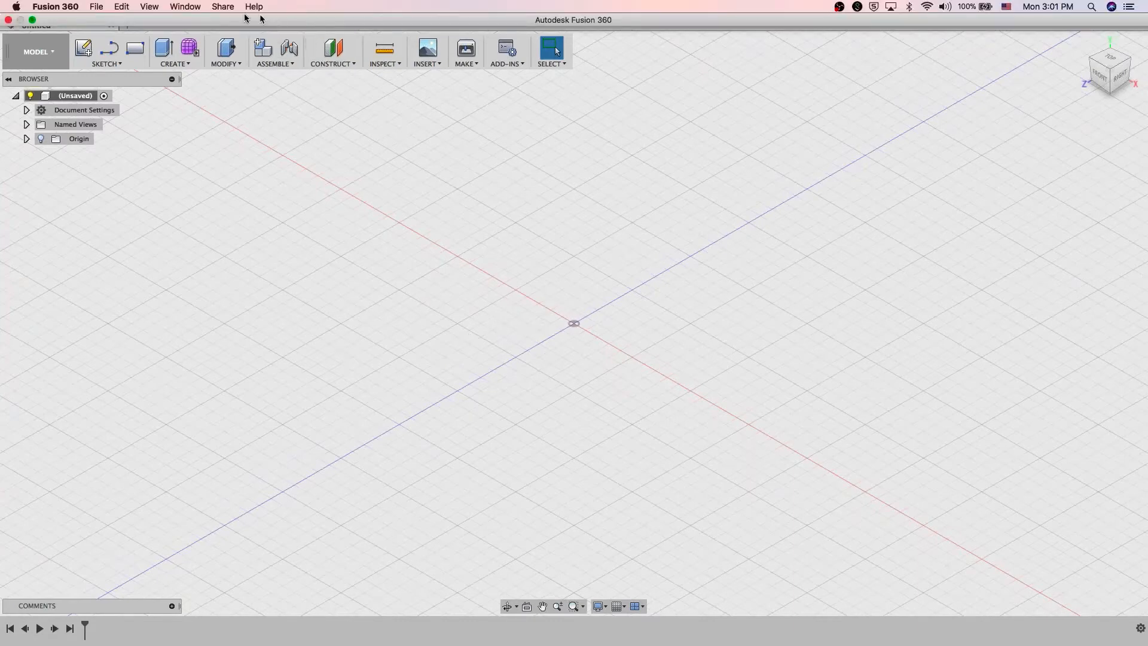
Step: Open the data panel, leave the Drone project and browse all projects, libraries and samples
click(31, 19)
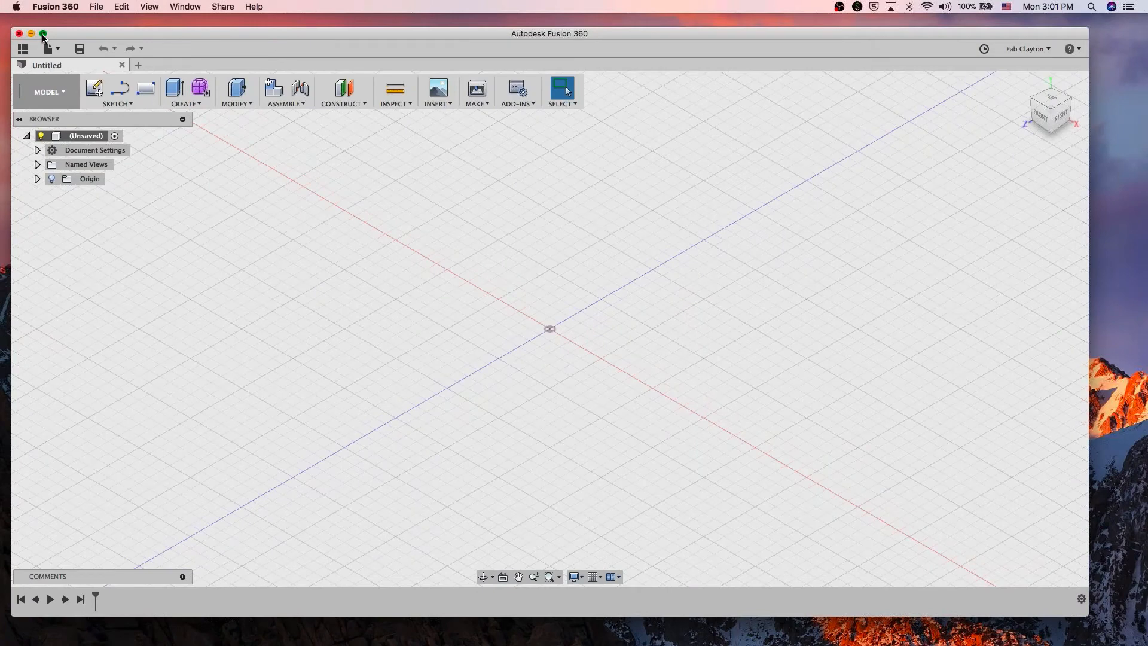
click(44, 34)
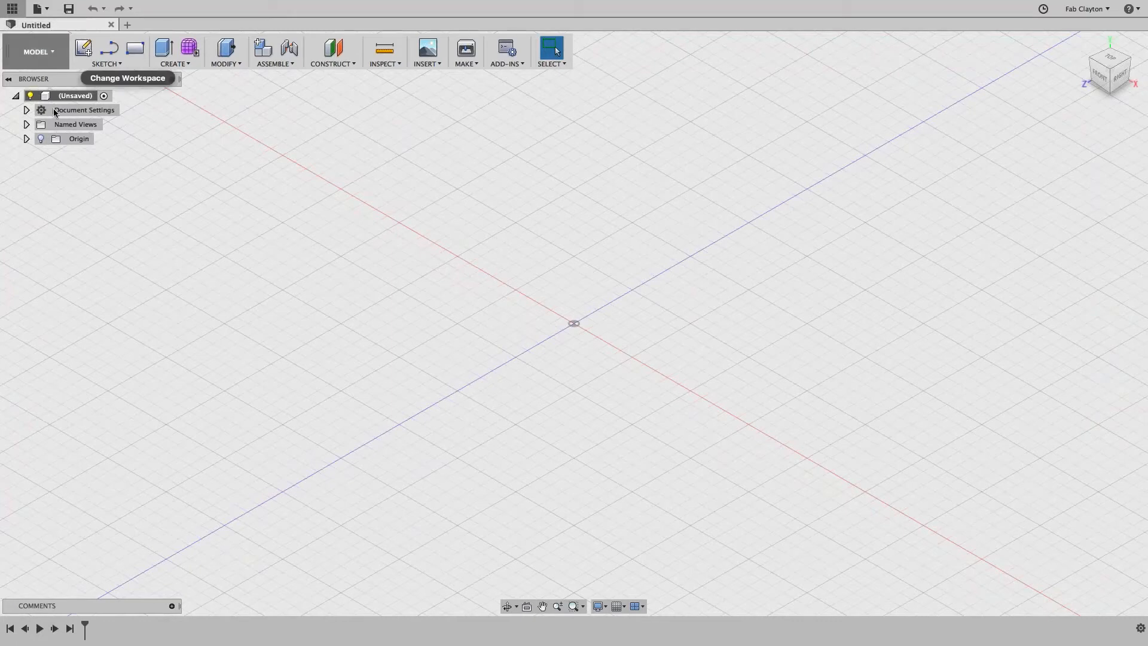
click(12, 8)
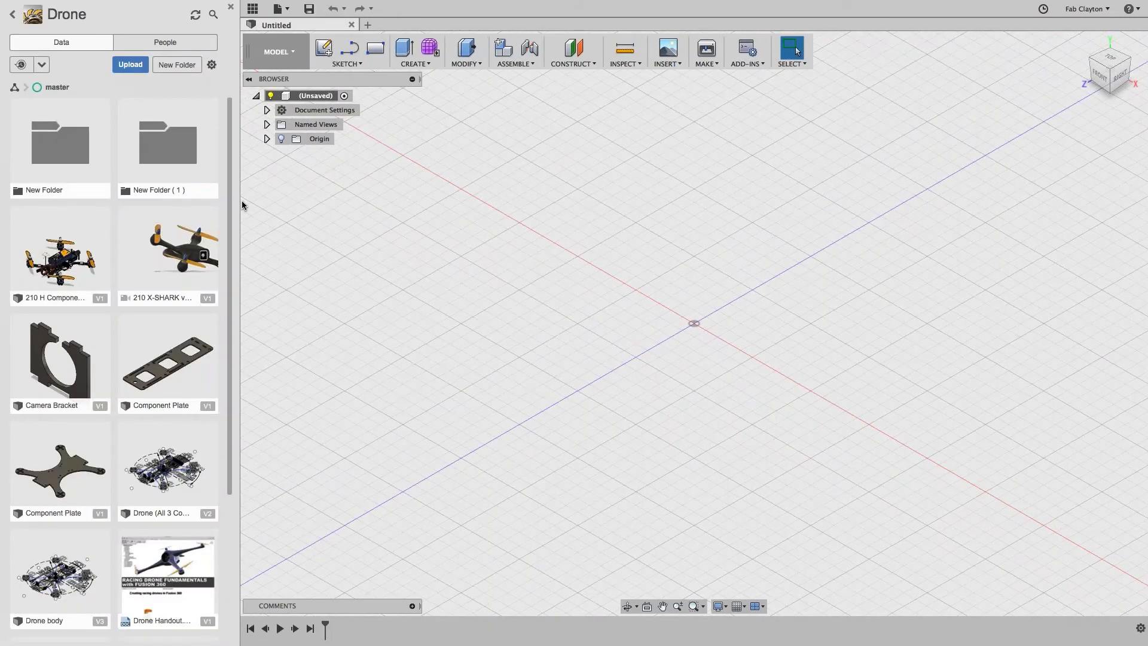
click(13, 17)
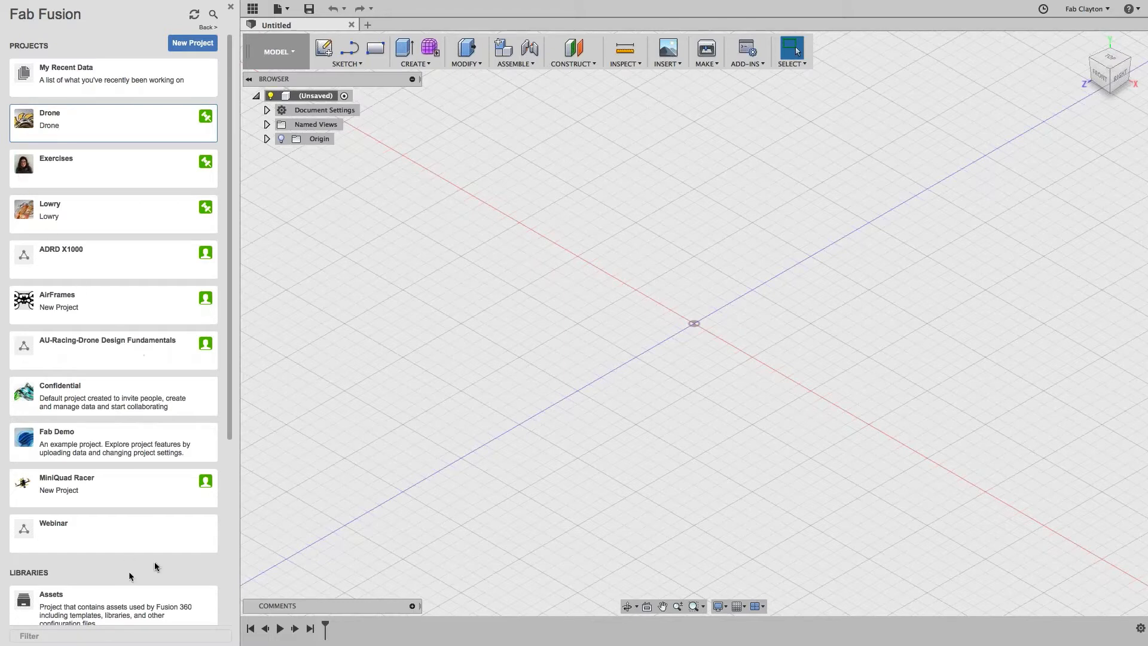
drag(227, 361, 192, 628)
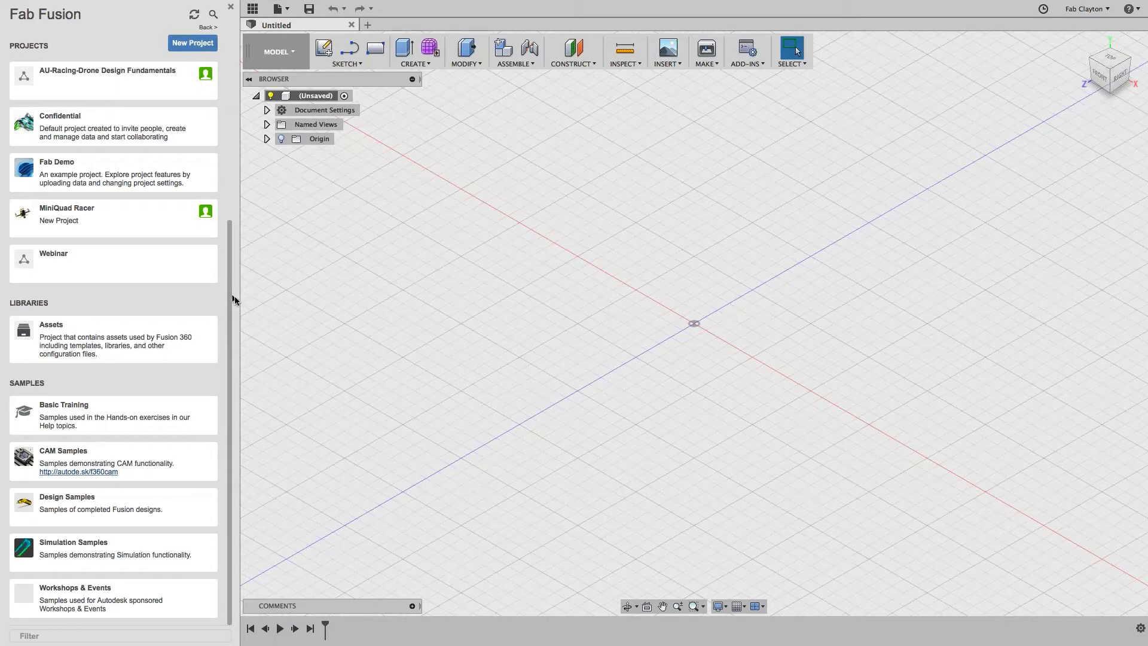
drag(231, 303, 229, 117)
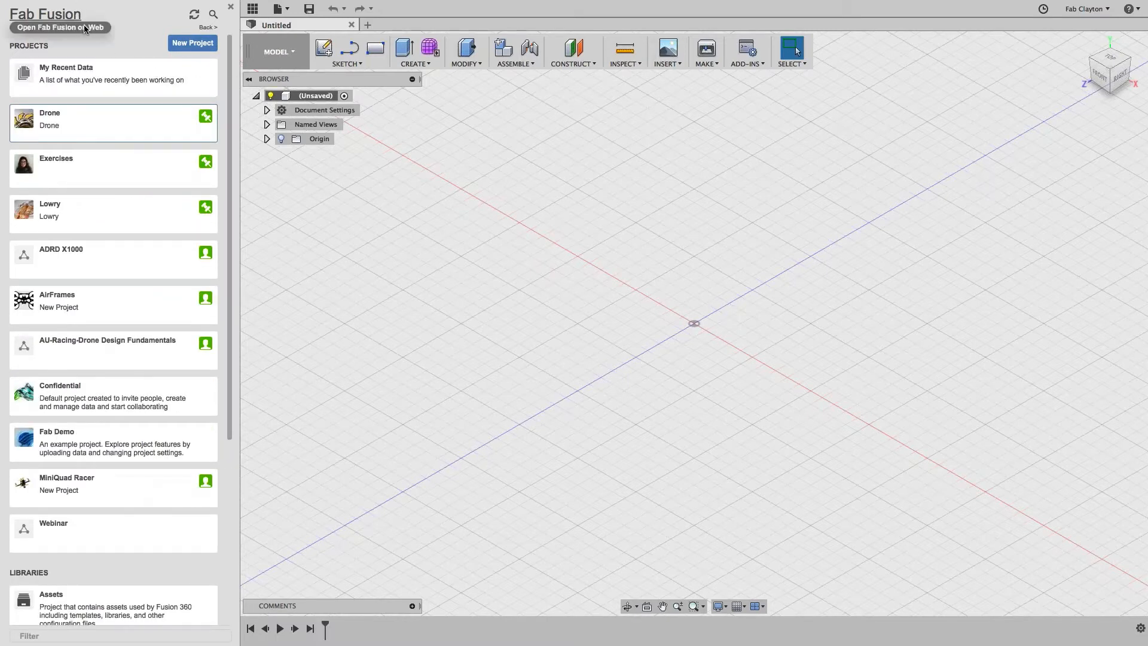
Step: Create a new project named Webinar and open its card
click(193, 43)
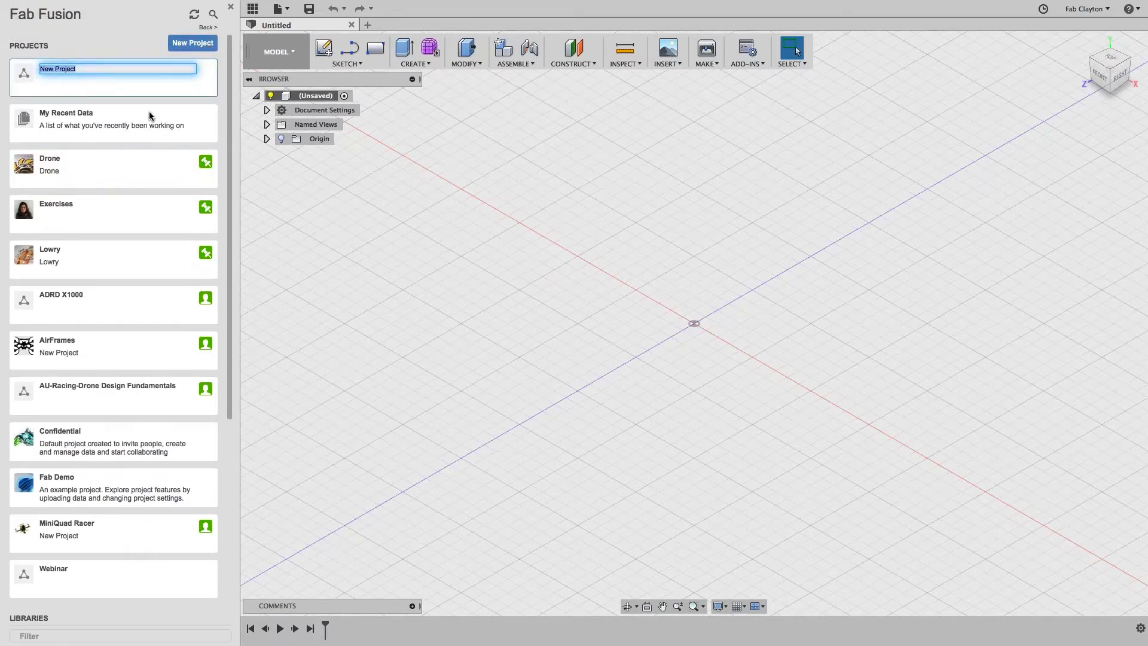
text(Webinar)
key(Return)
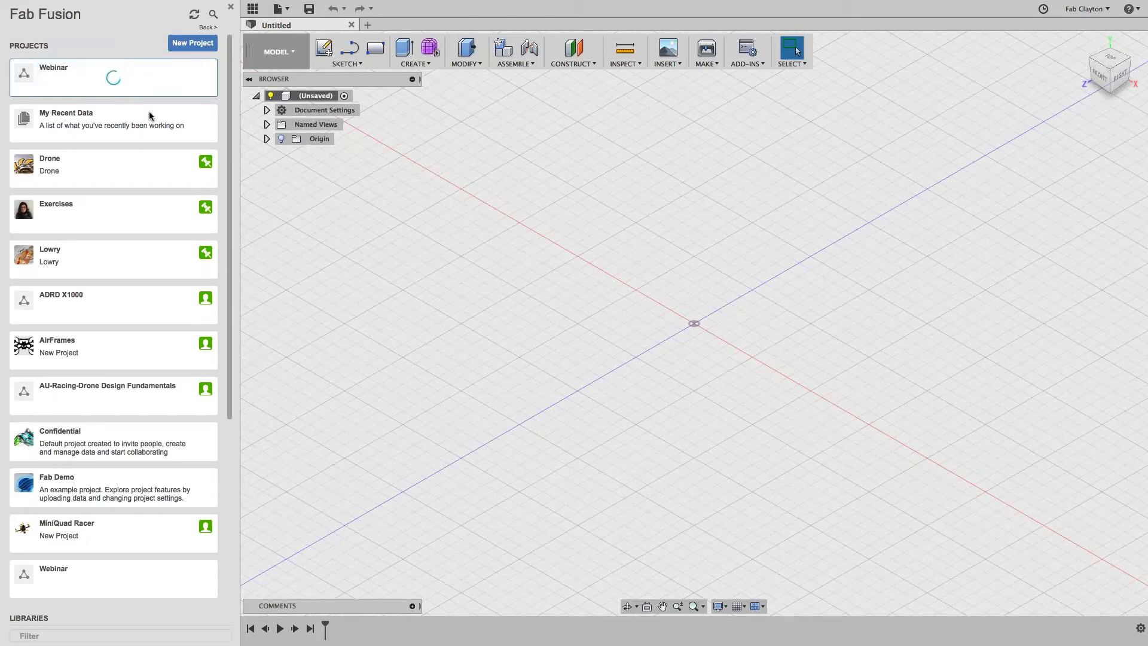
scroll(149, 115, down, 6)
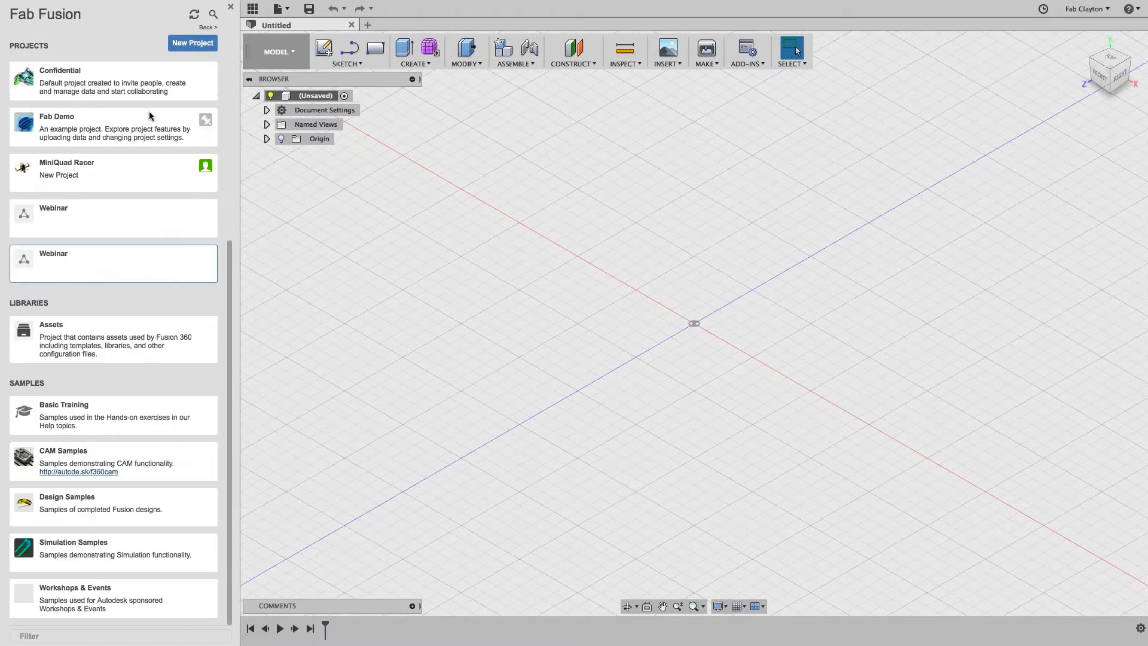
click(77, 272)
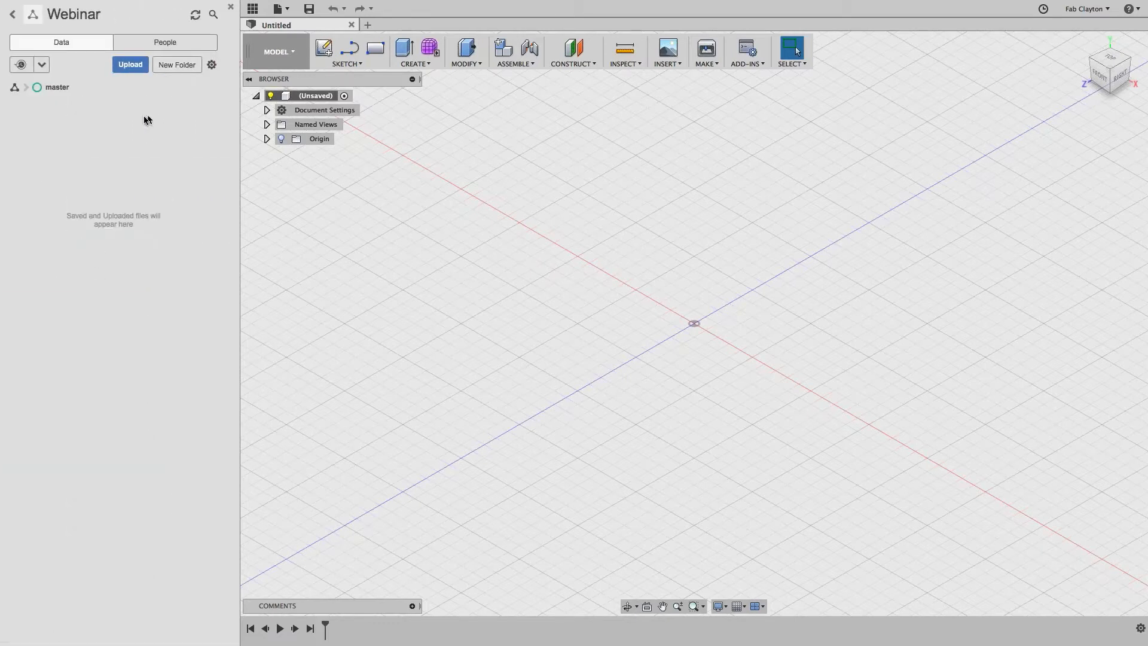
Step: Add a folder named 'Webinar 1' inside the Webinar project and select it
click(184, 64)
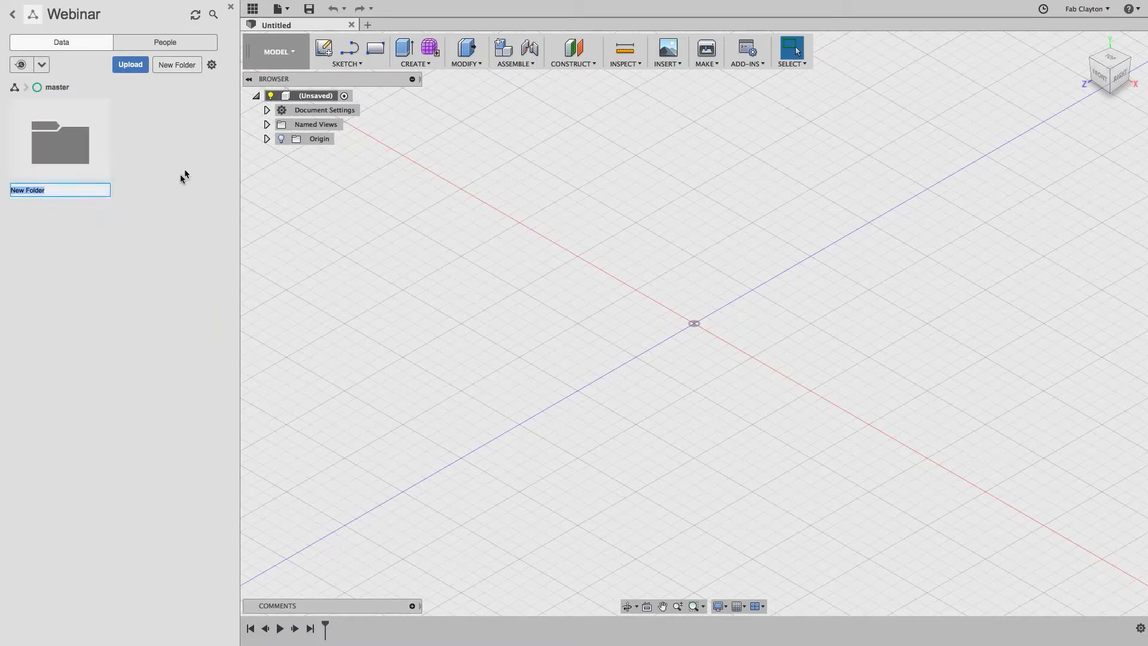
text(Webina)
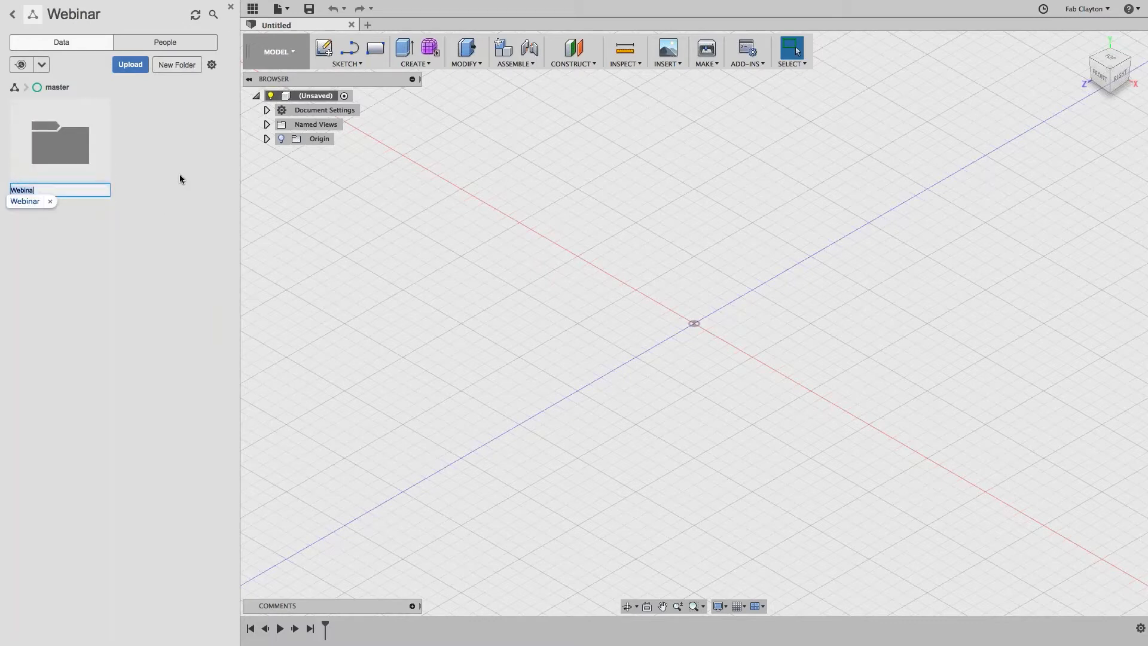
text(r 1,)
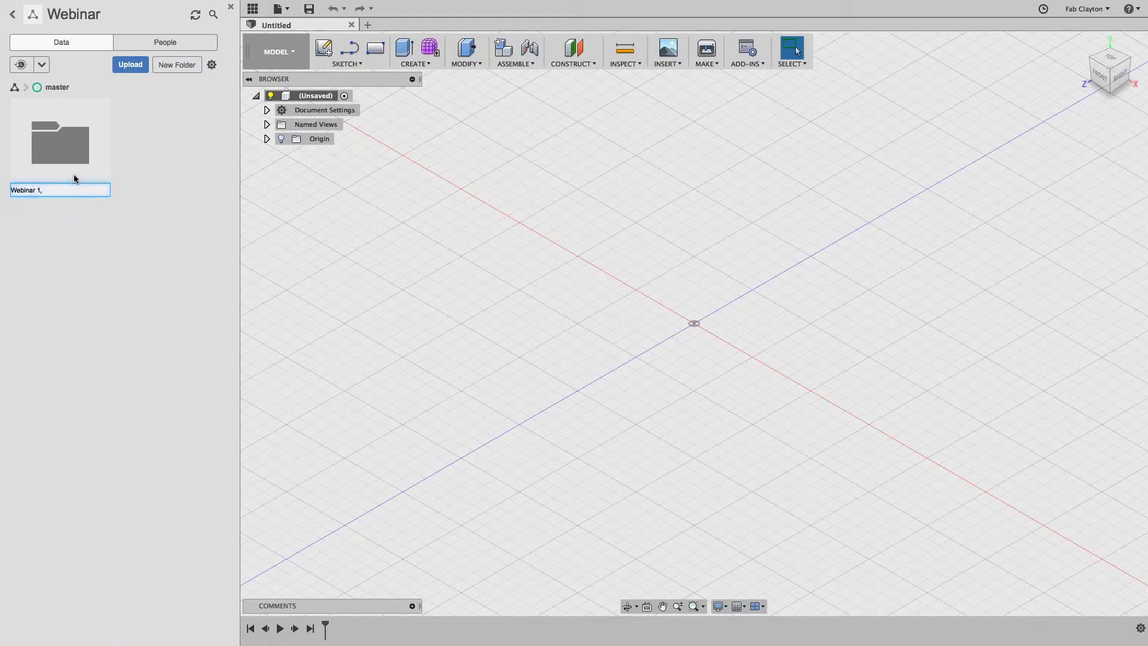
click(140, 189)
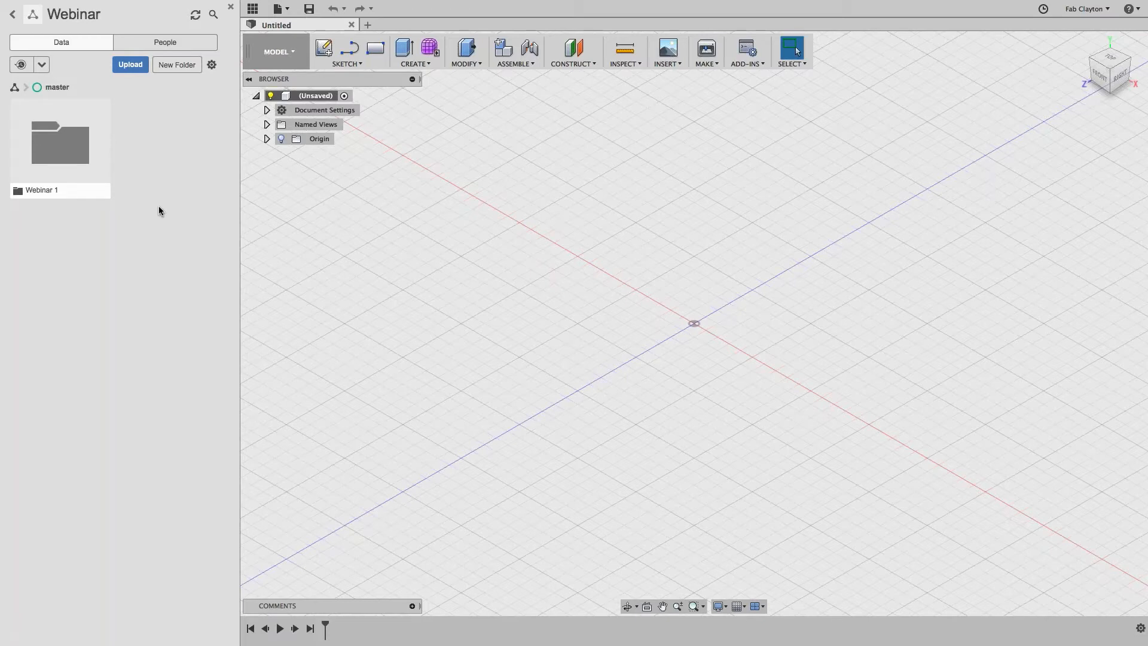
click(54, 172)
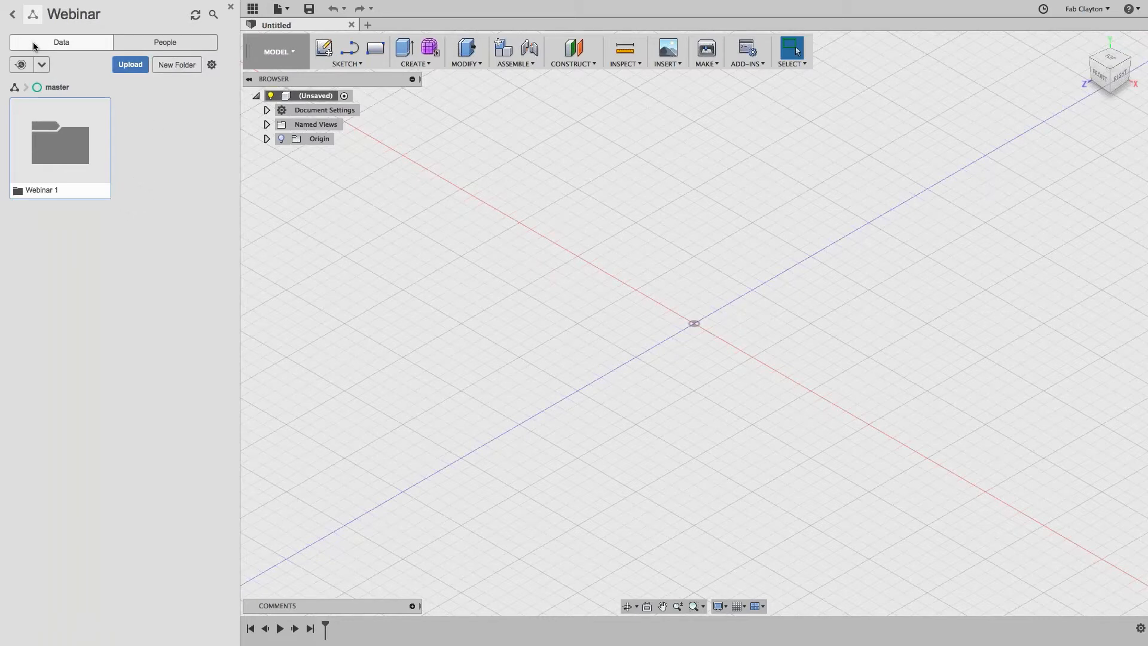
Step: Invite a collaborator's e-mail address to the Webinar project via People, then return to projects
click(153, 46)
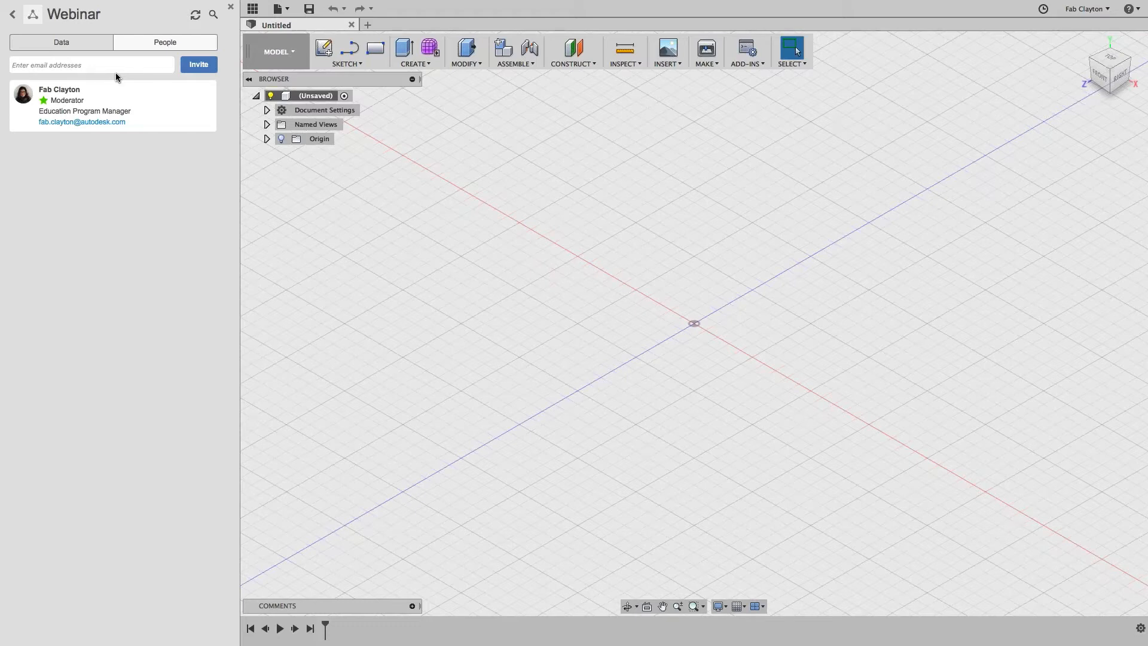
click(200, 64)
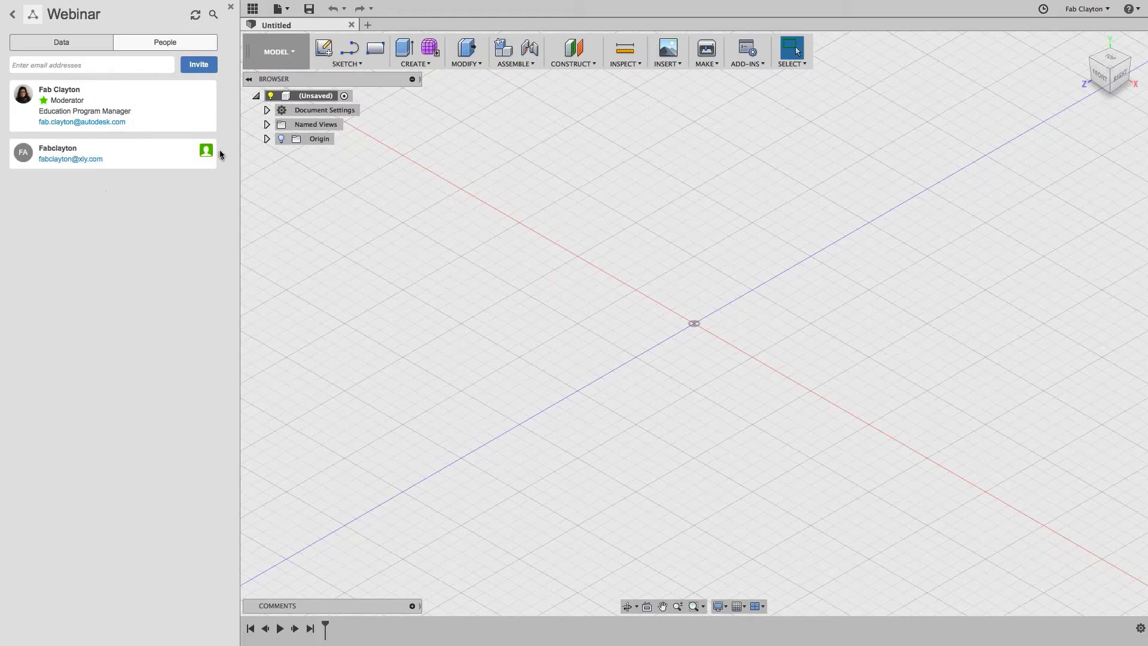
mouse_move(211, 154)
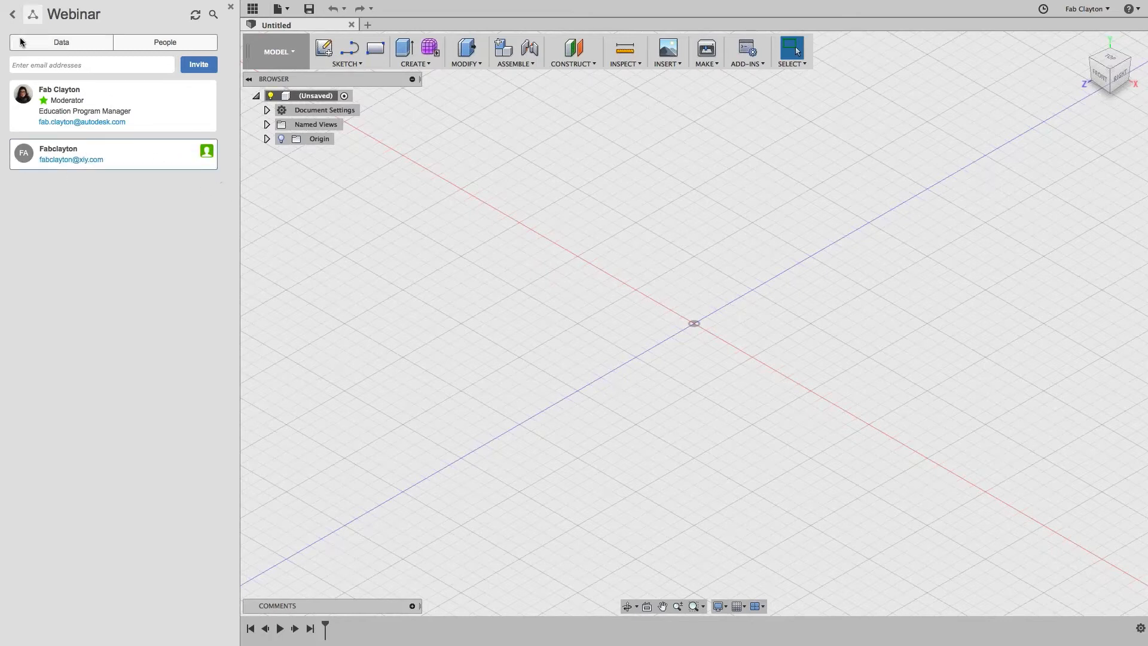
click(12, 16)
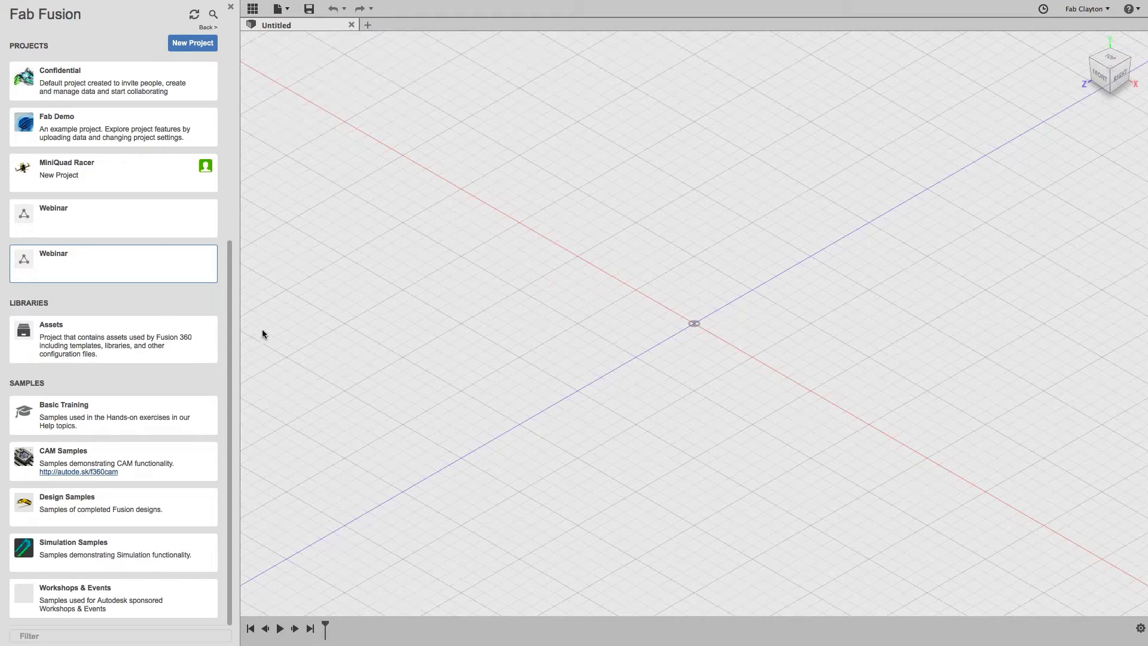
Step: Close the data panel and show the workspace dropdown list
click(232, 8)
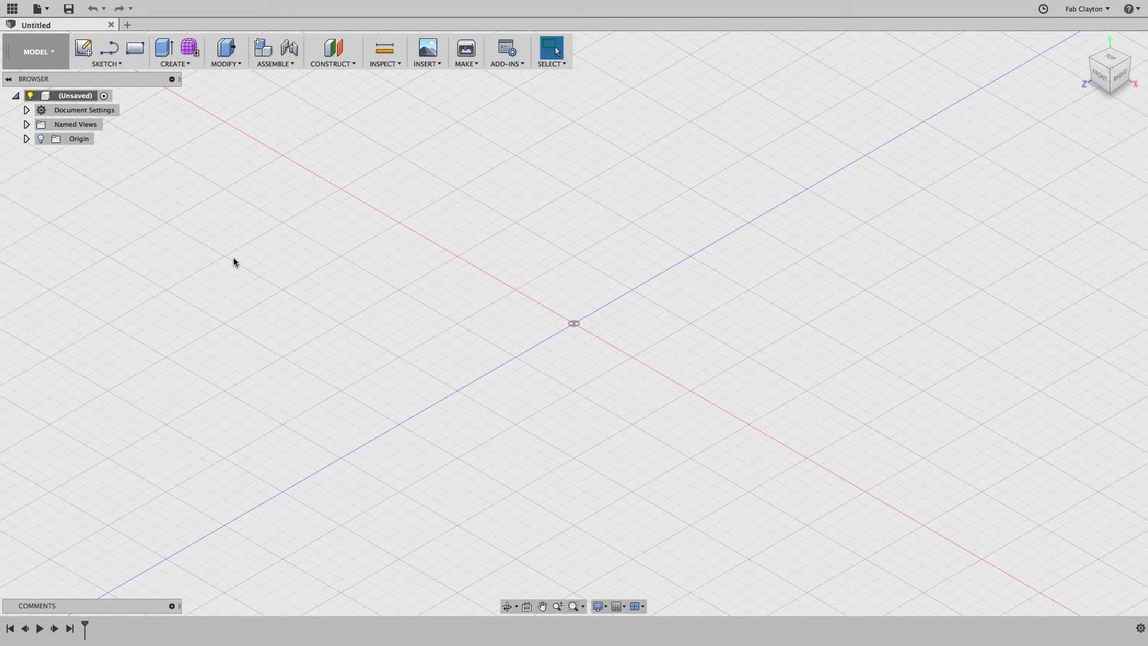
click(46, 55)
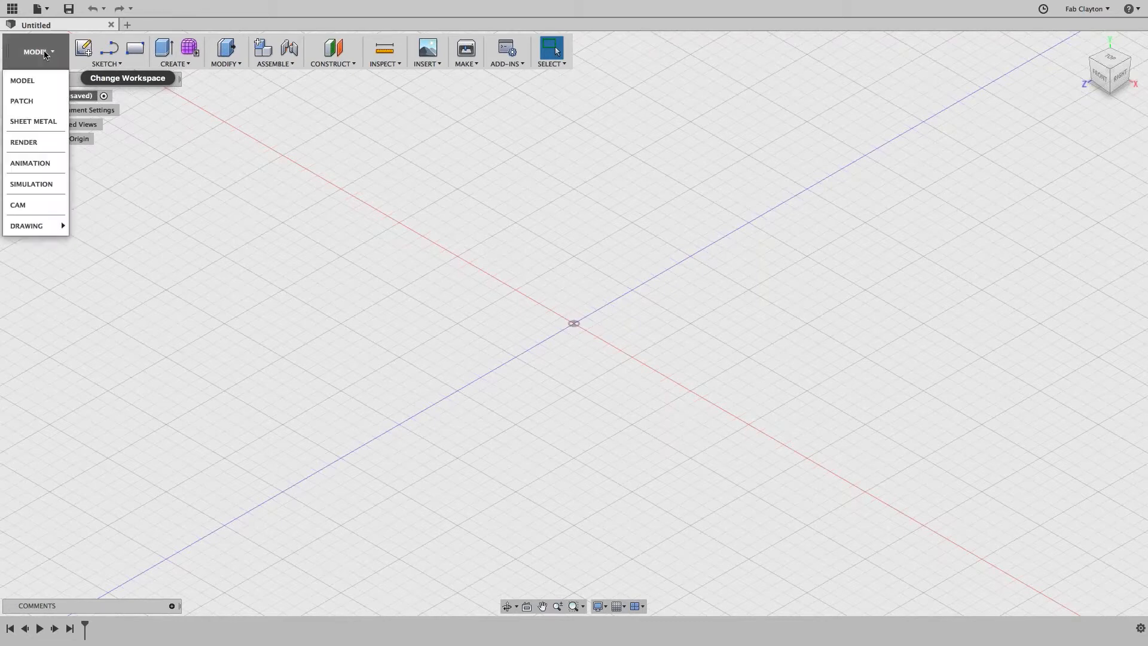
click(41, 185)
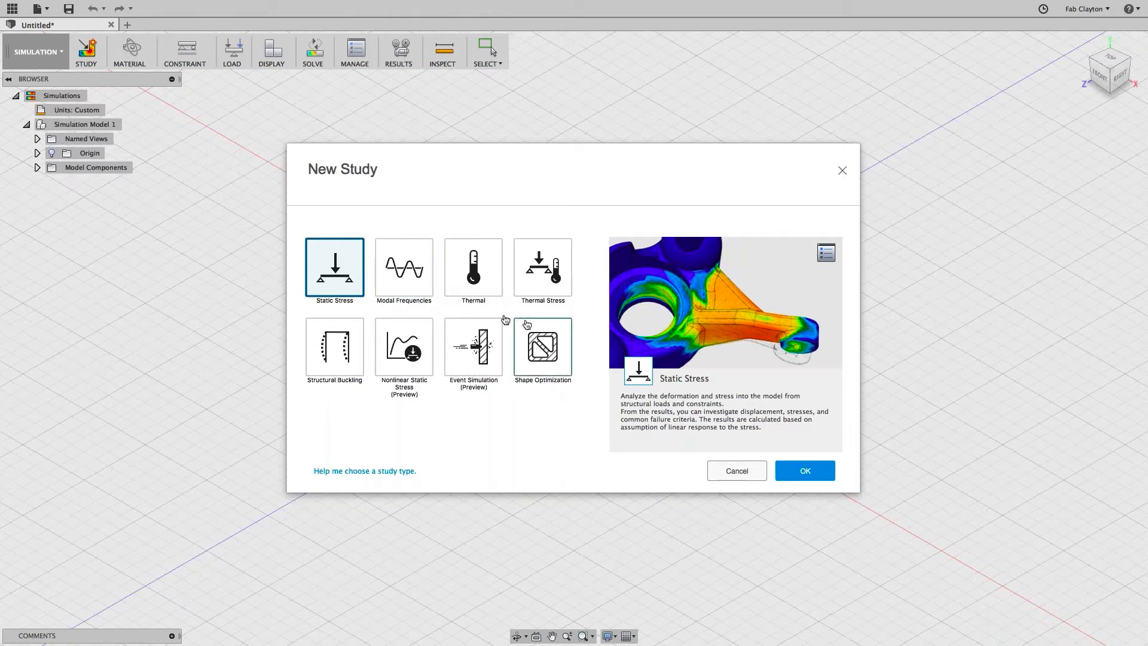
click(741, 470)
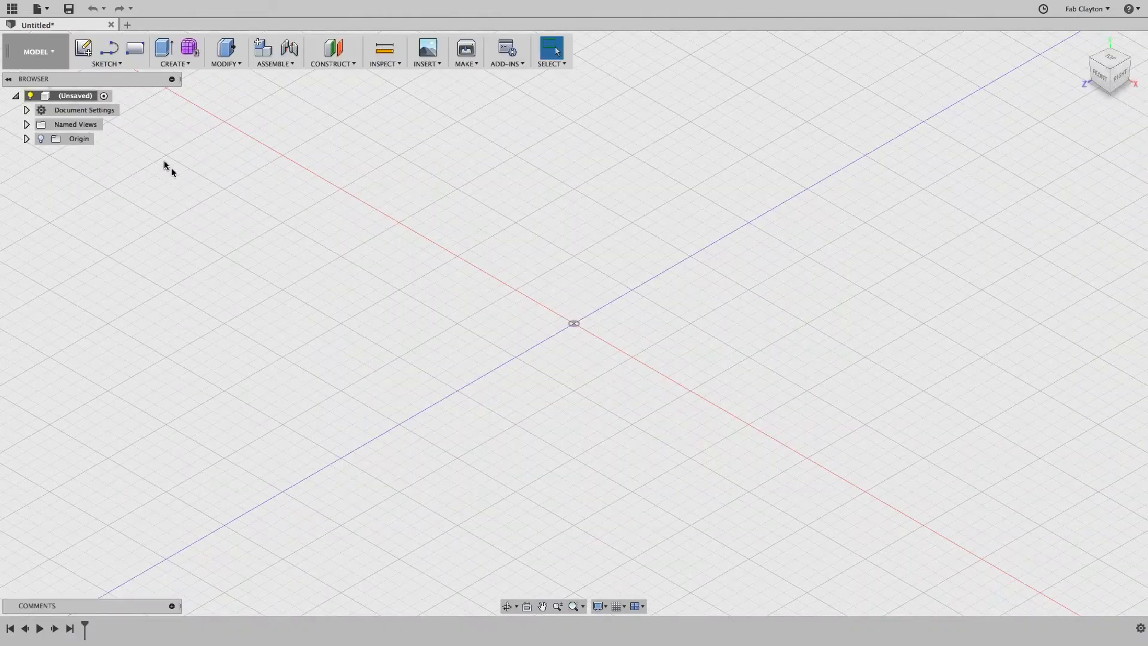
click(37, 51)
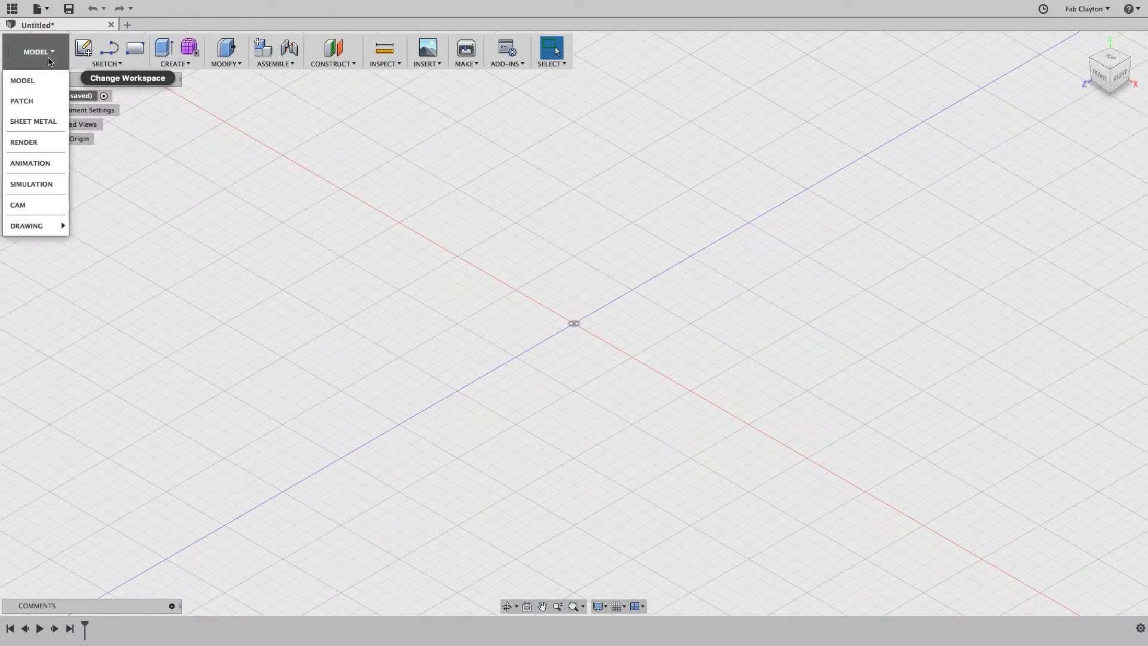
click(33, 207)
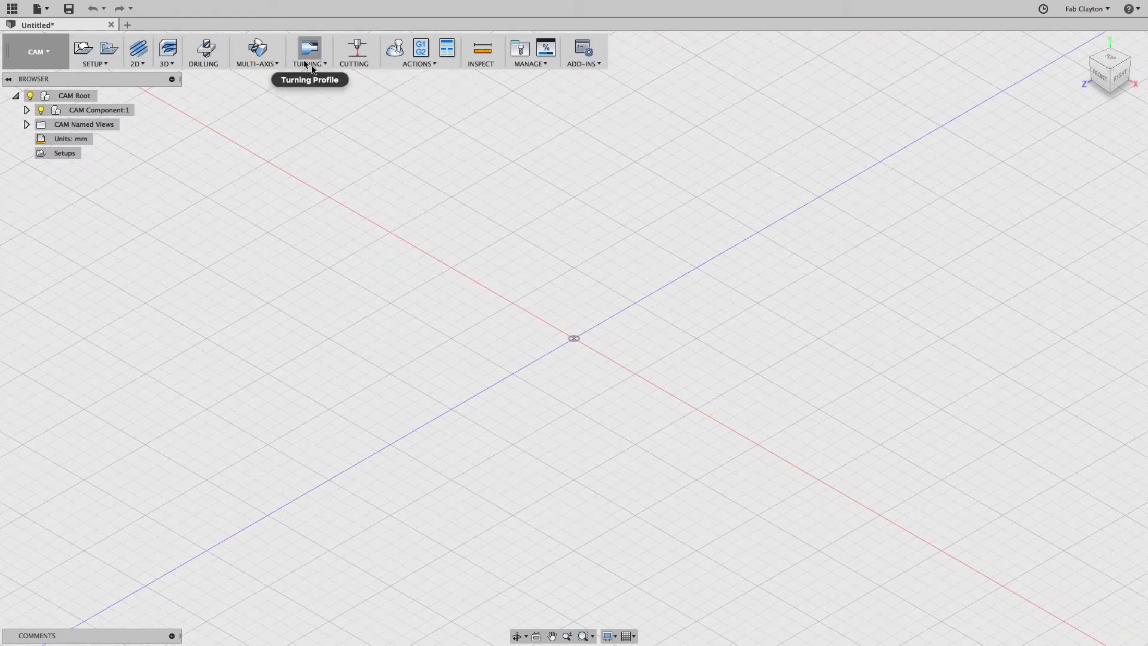
click(37, 52)
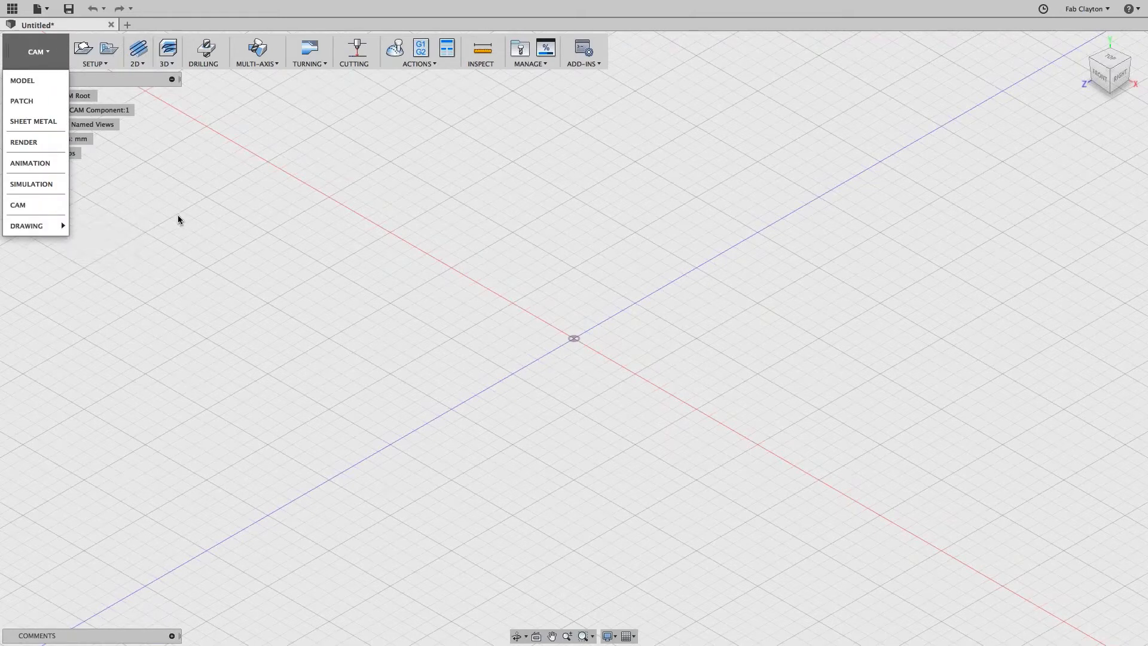
mouse_move(60, 226)
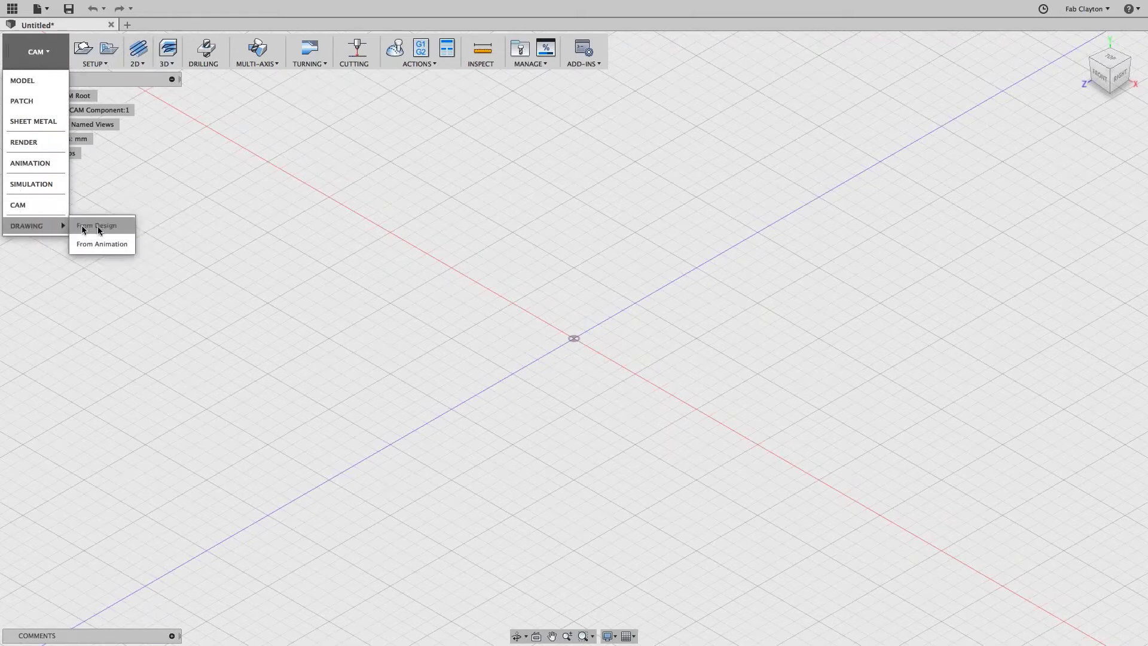
click(37, 81)
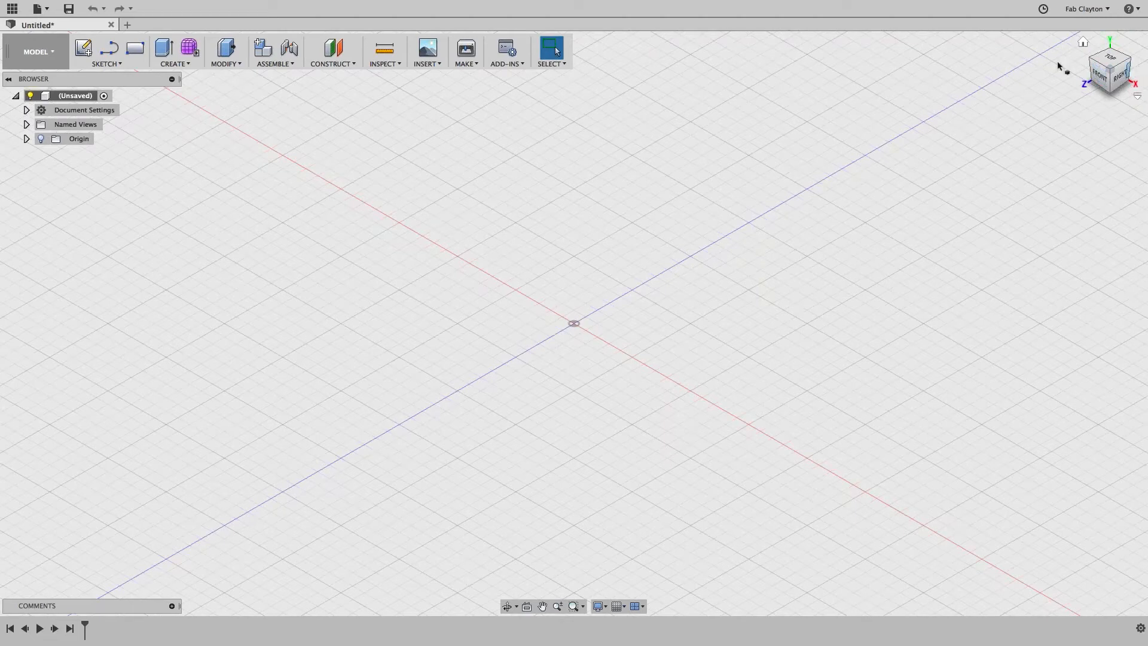
Step: Show the Origin planes and axes and expand Document Settings to confirm Units: mm
click(41, 139)
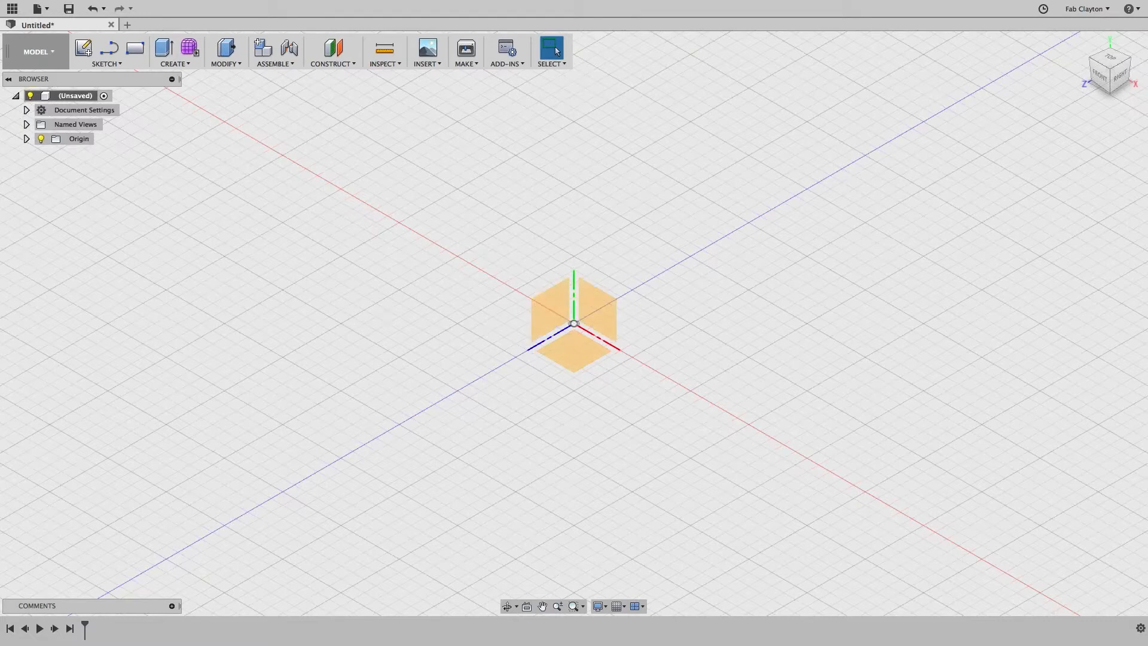
click(27, 111)
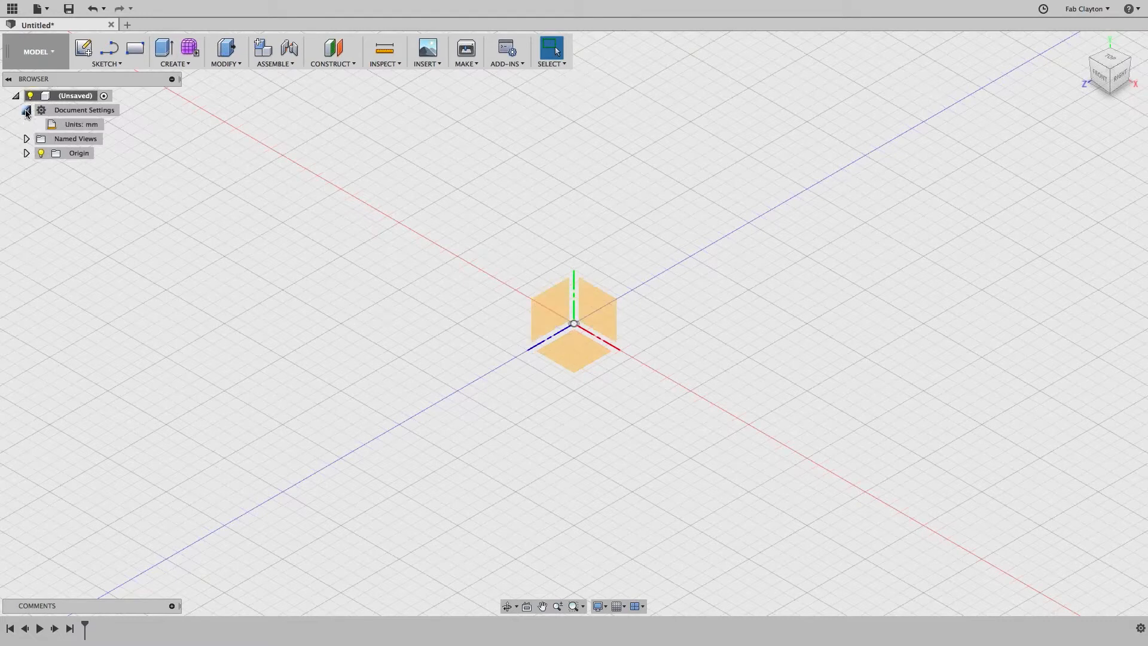
click(25, 139)
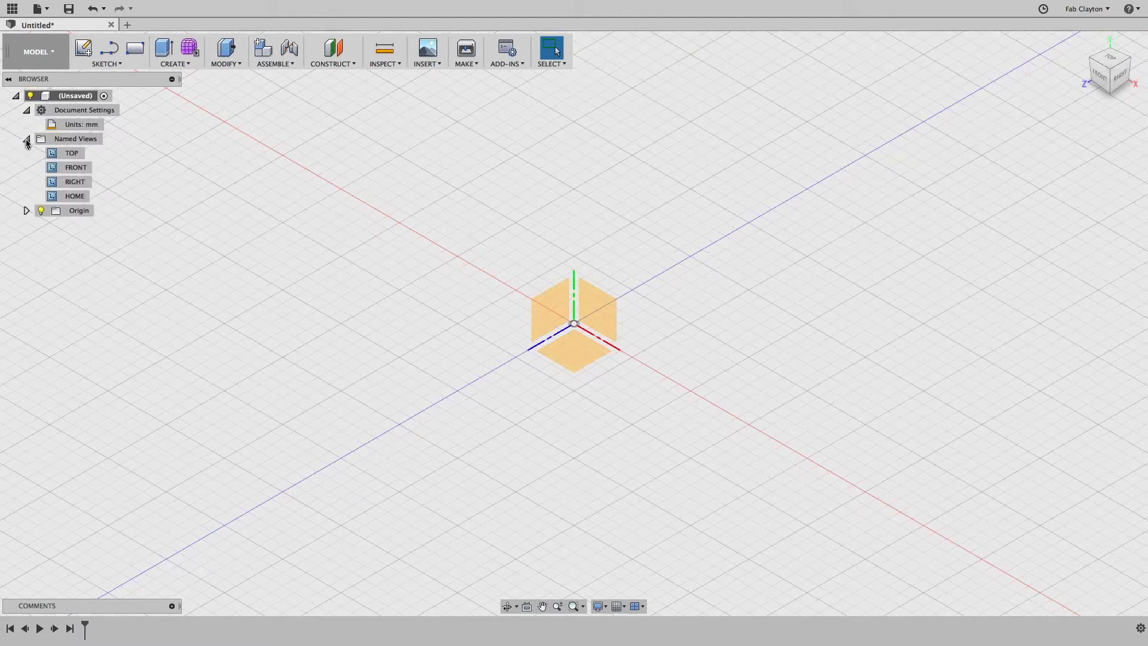
click(26, 140)
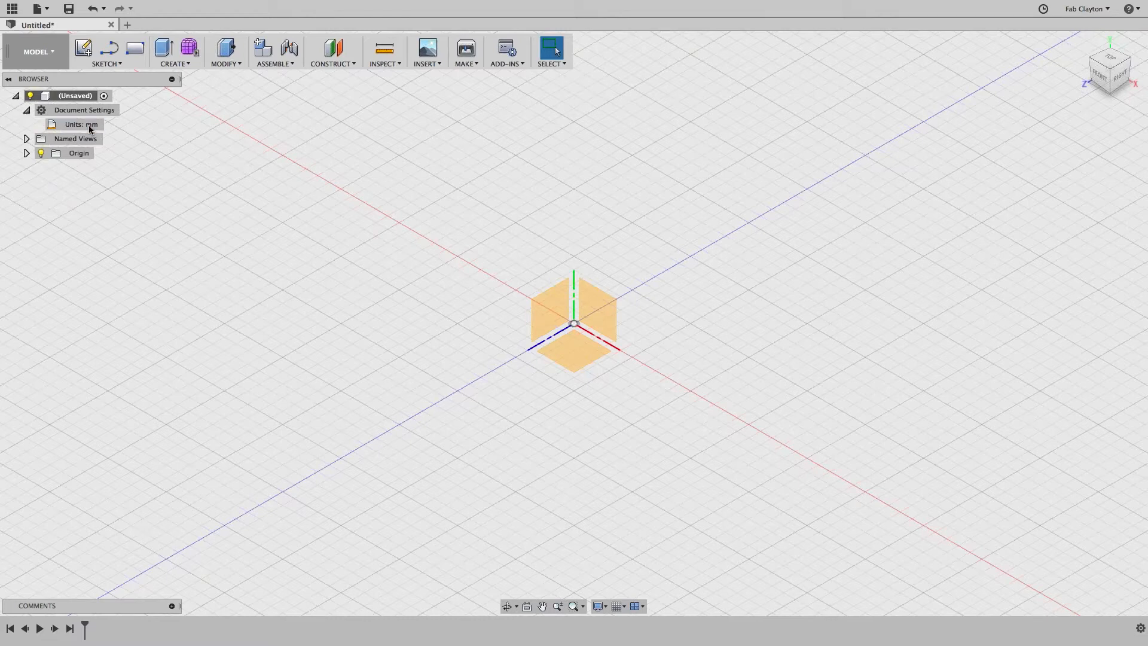
click(27, 111)
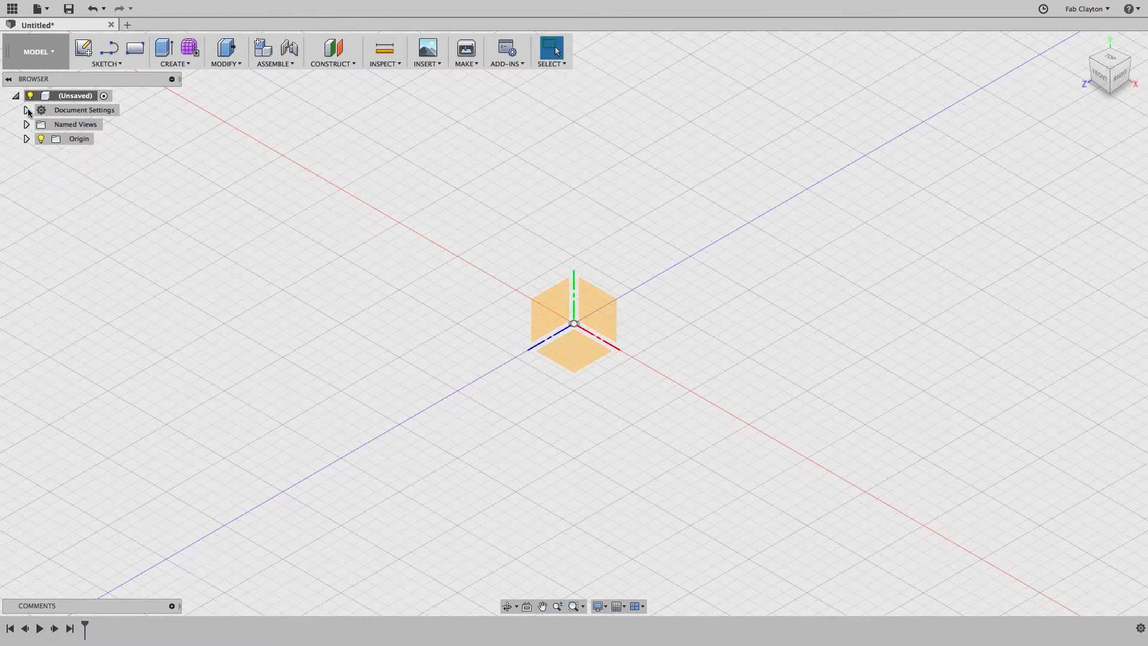
click(27, 111)
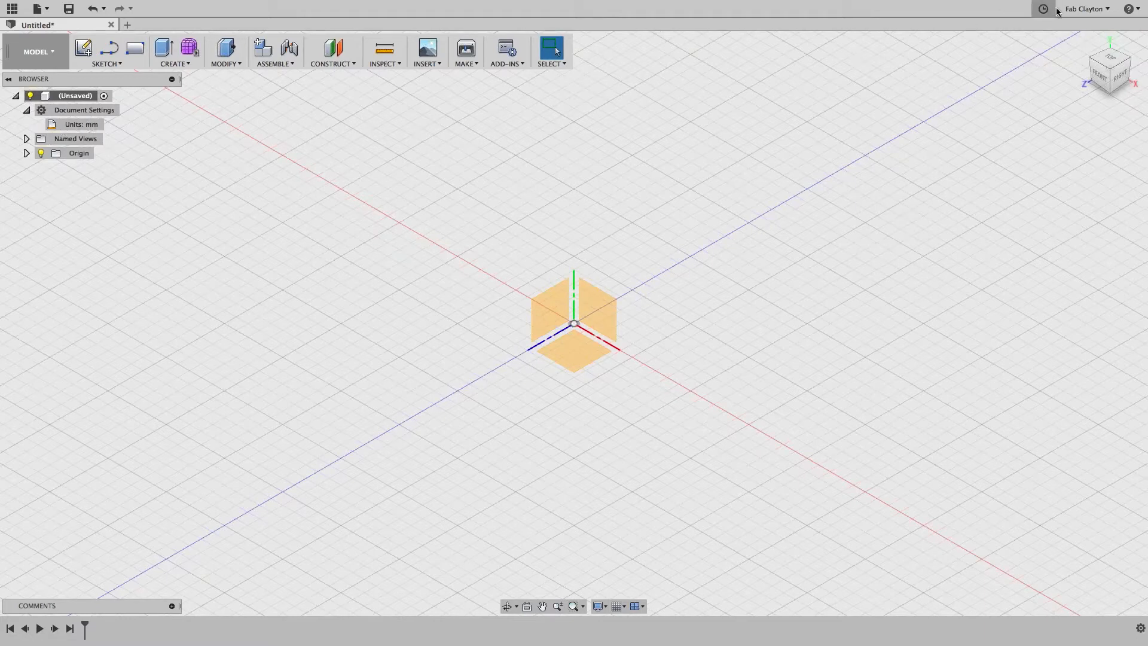
Step: Keep mm as the default design unit in Preferences > Default Units > Design
click(1082, 9)
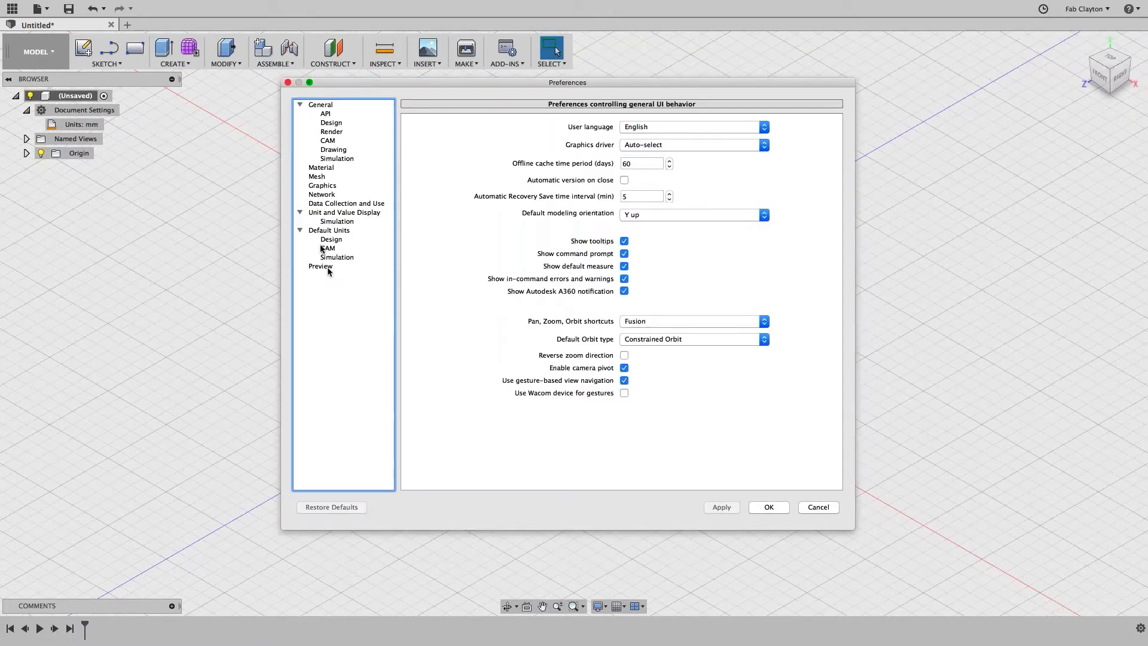
click(315, 214)
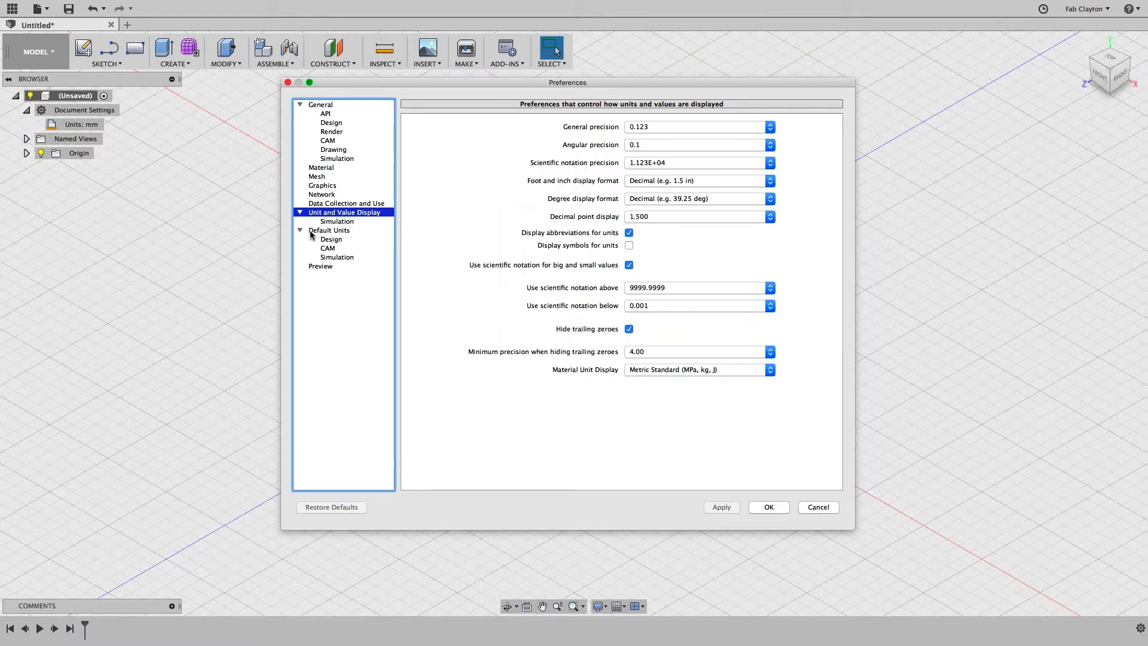
click(341, 241)
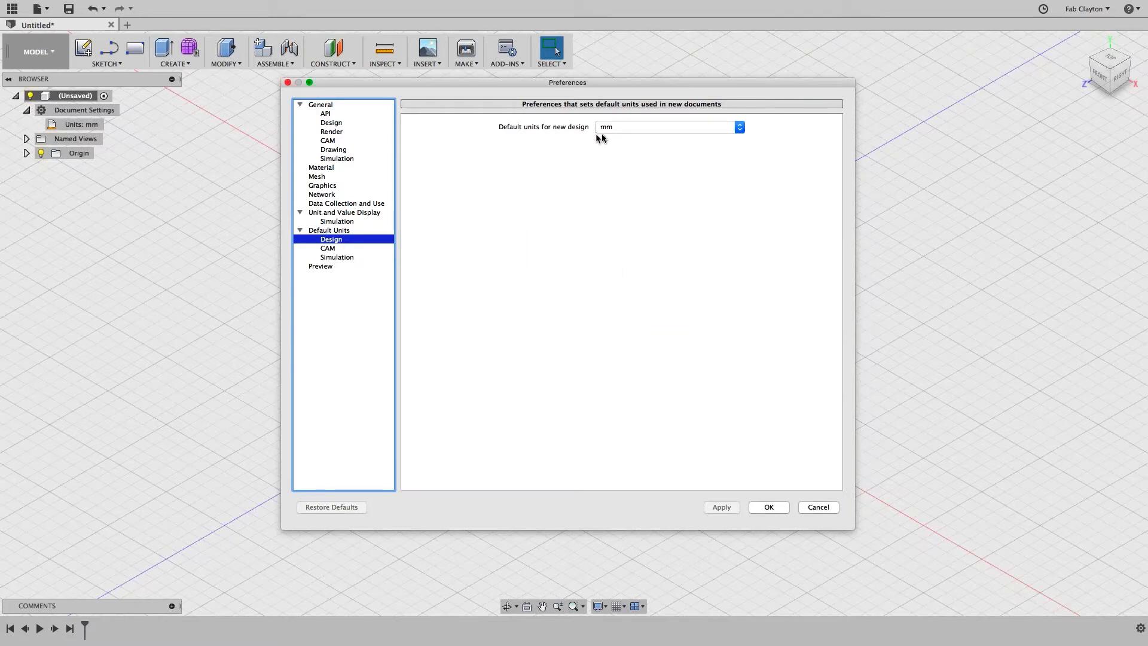
click(739, 127)
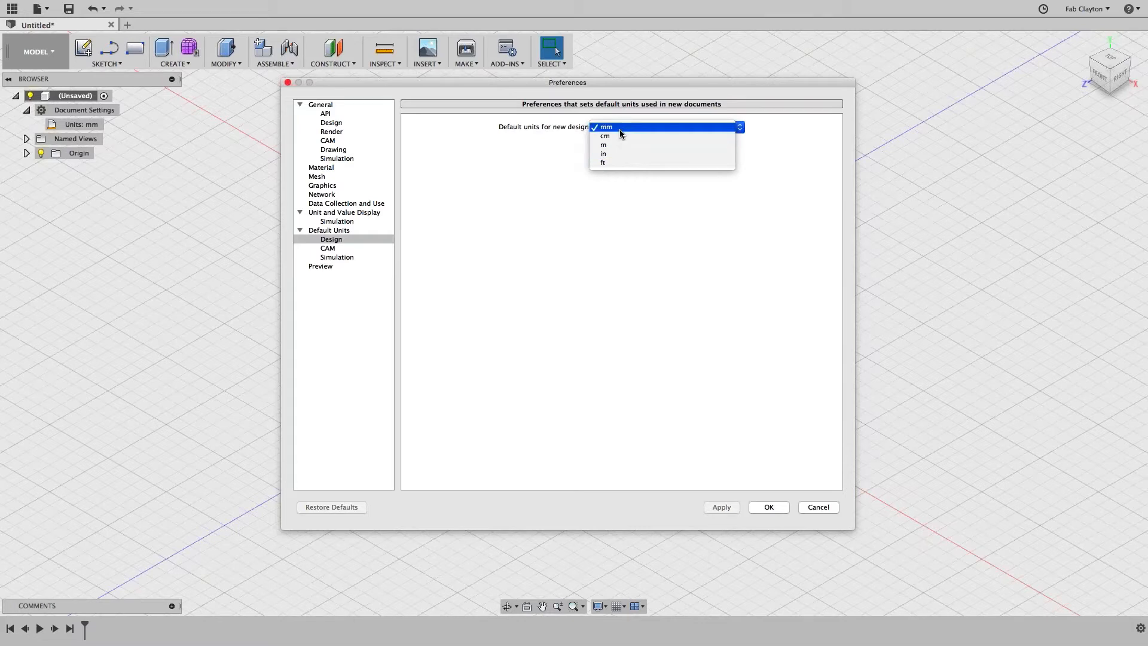
click(768, 509)
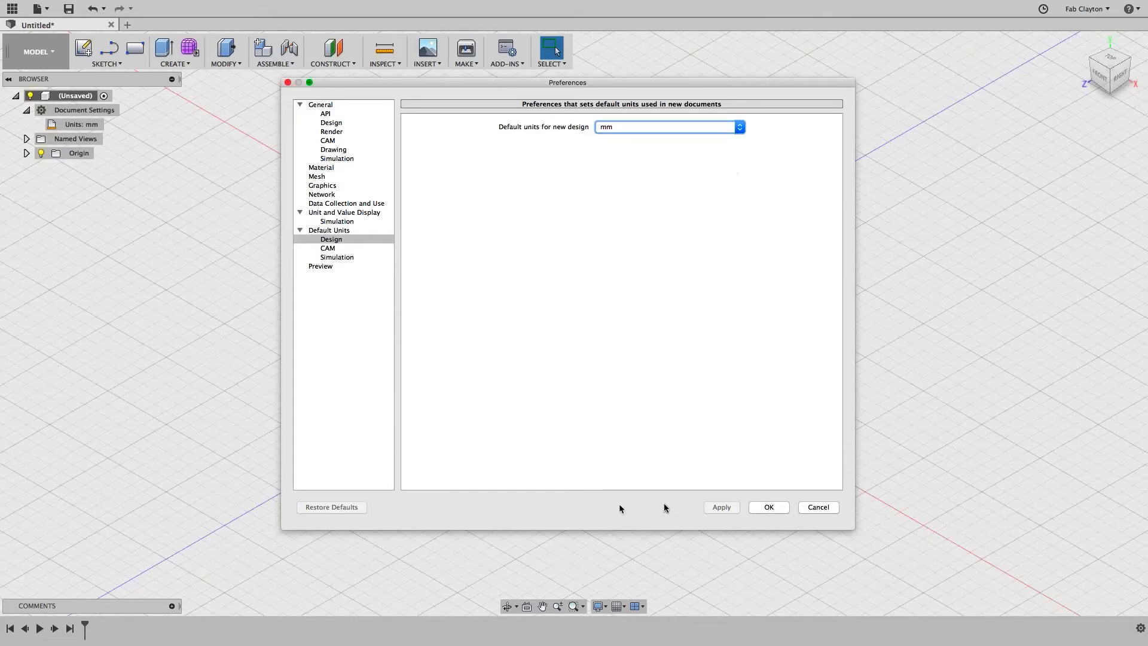
click(769, 507)
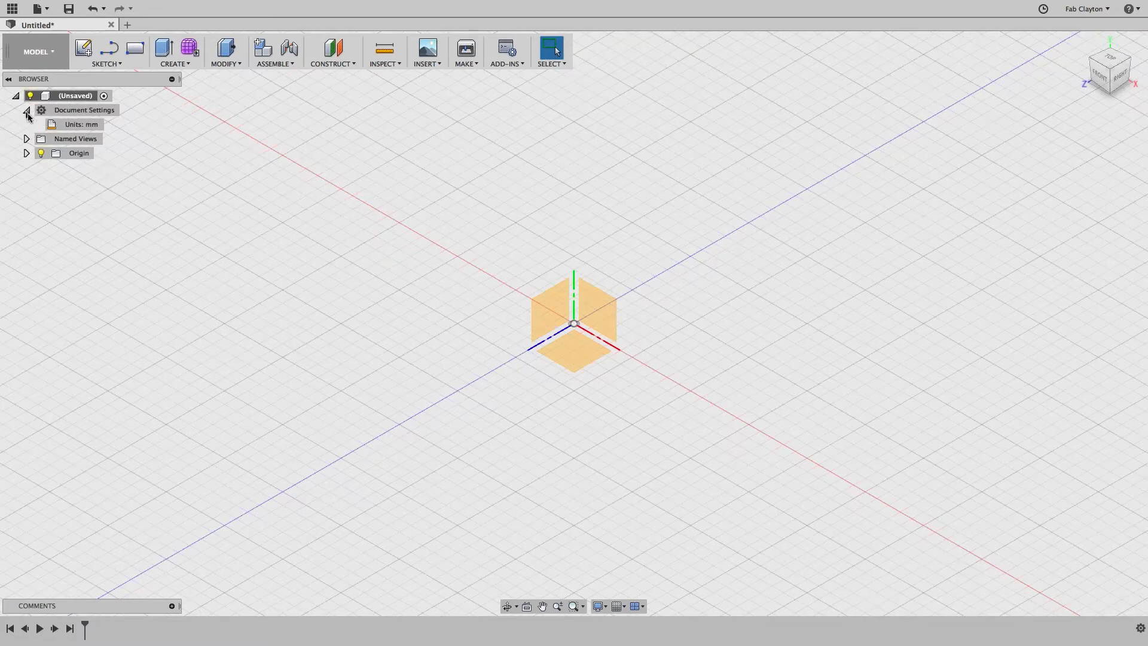
Step: Collapse the whole document tree in the Browser
click(90, 127)
click(16, 96)
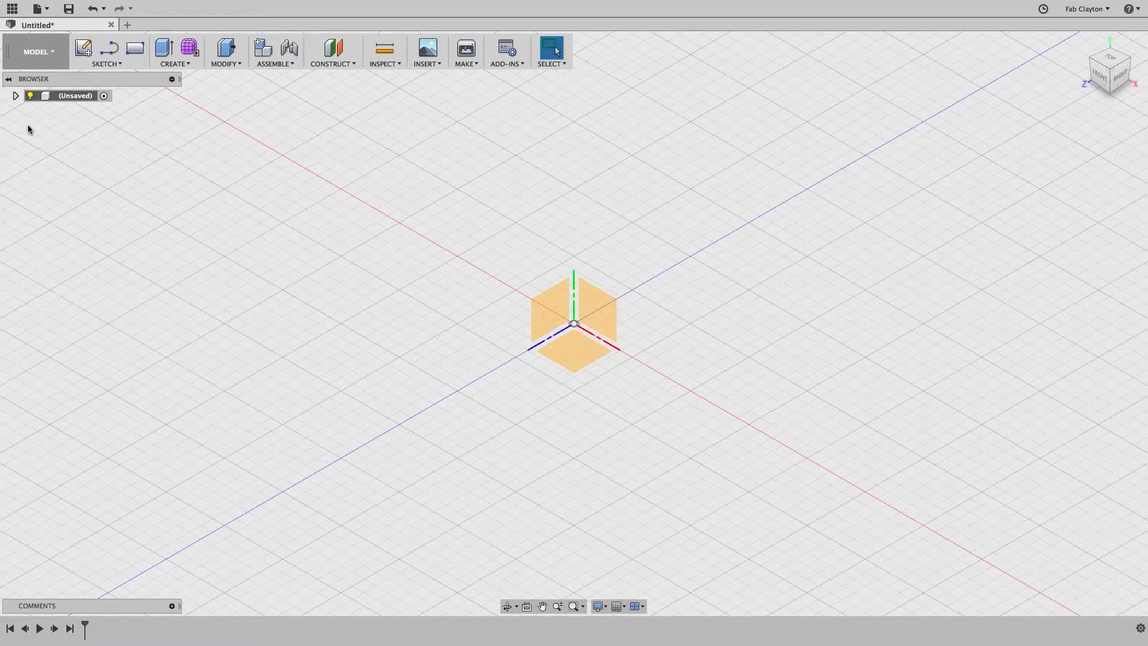
click(96, 63)
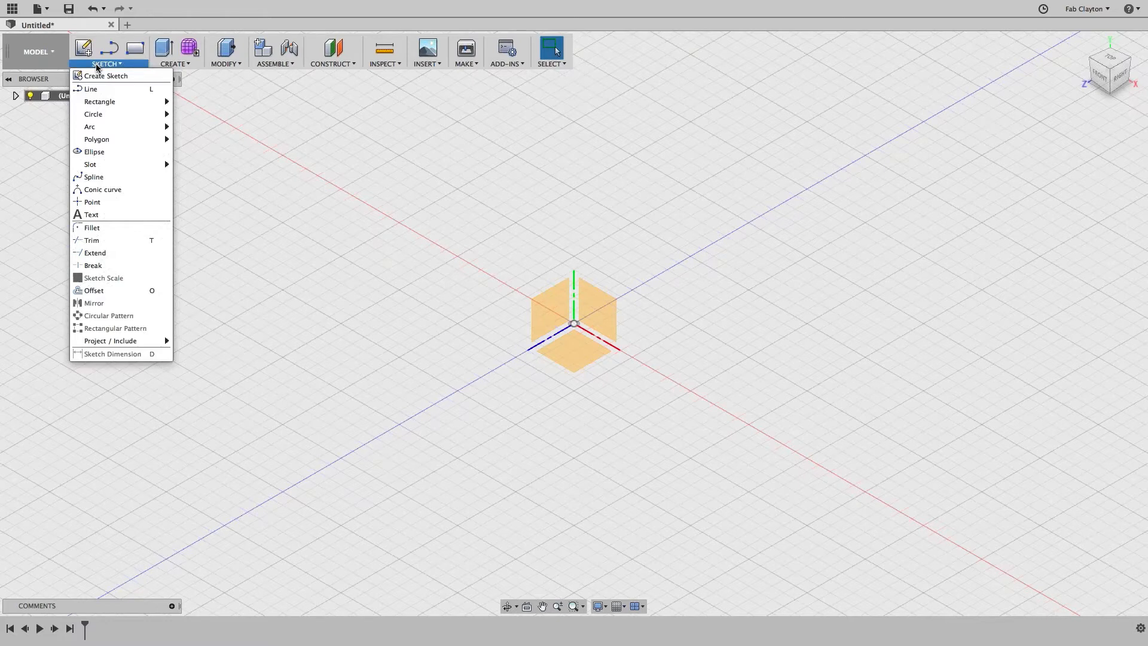
Step: Start a Center Diameter Circle sketch on the XY ground plane and move the Sketch Palette aside
mouse_move(111, 120)
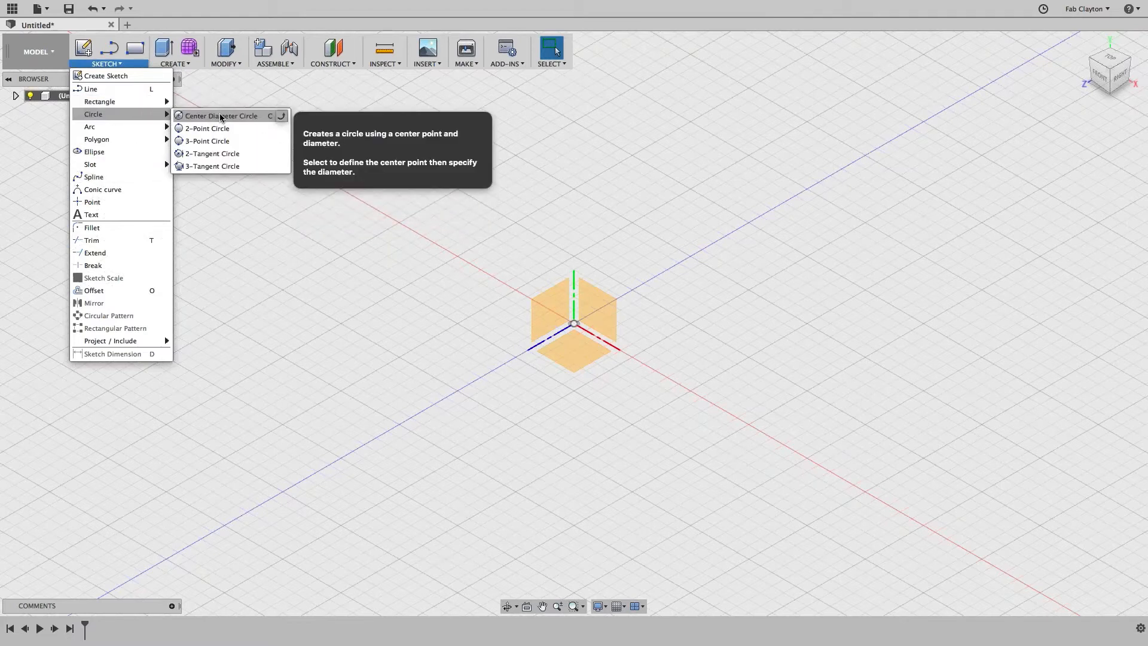
click(220, 116)
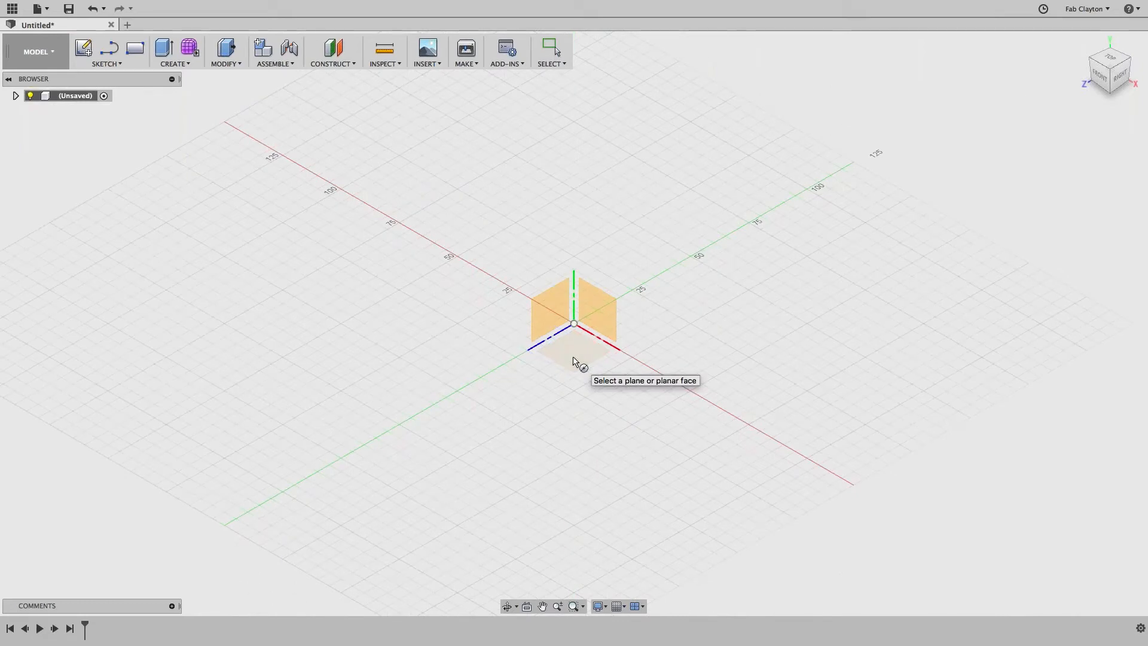
click(573, 360)
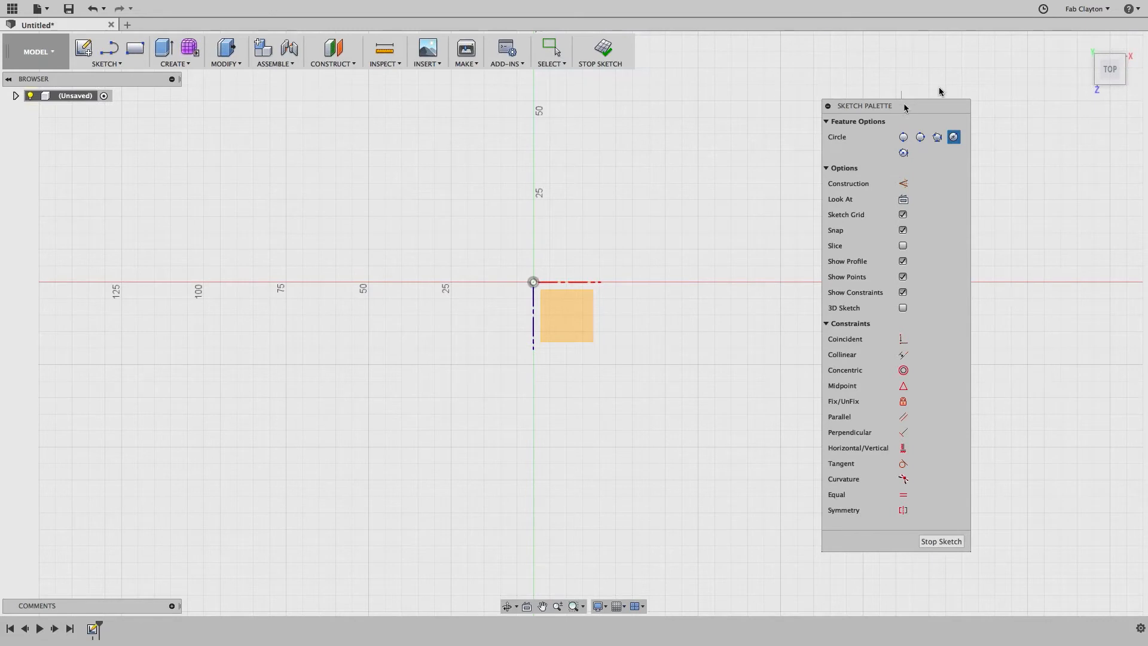
drag(905, 107, 1014, 52)
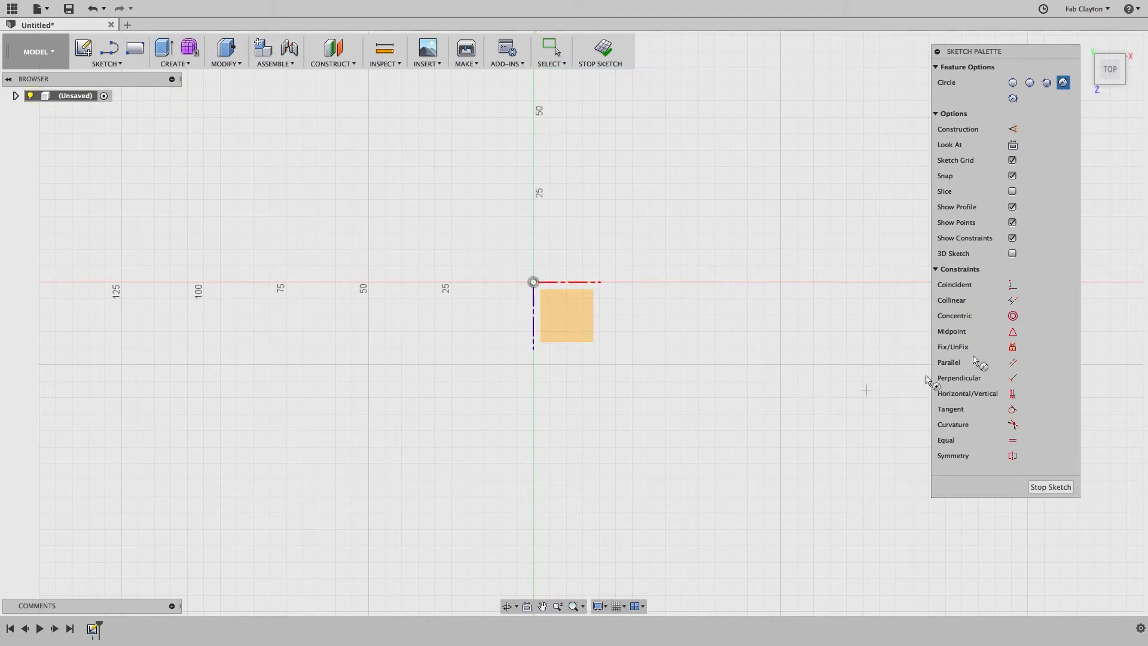
Step: Draw a circle centred on the origin with its diameter locked at 210 mm
click(534, 282)
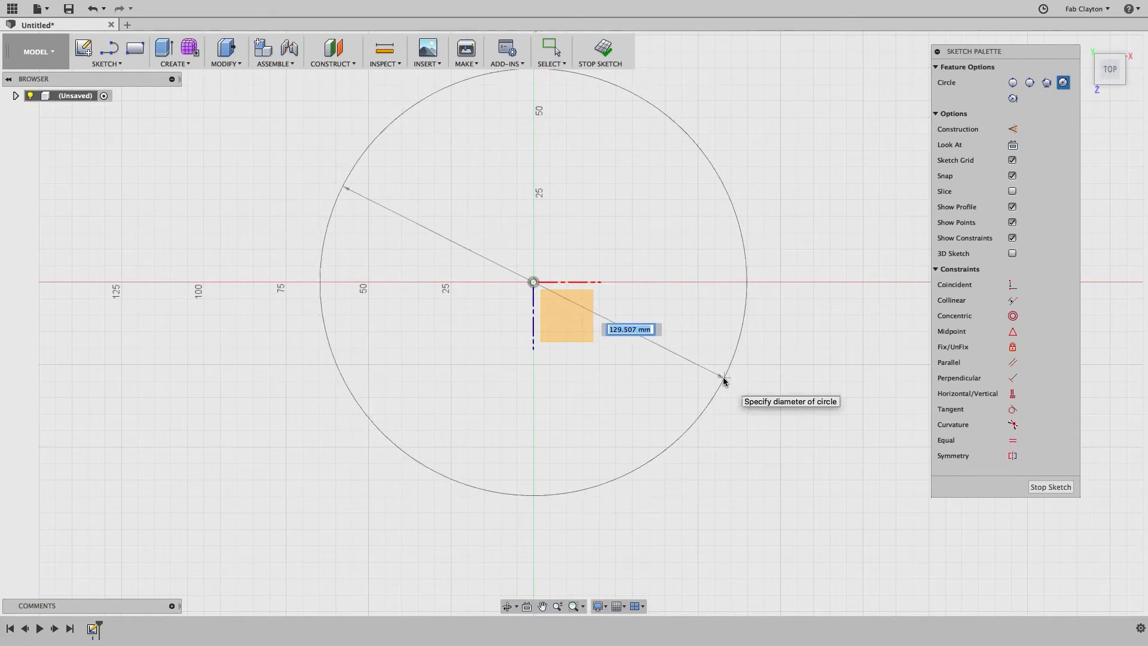
text(210)
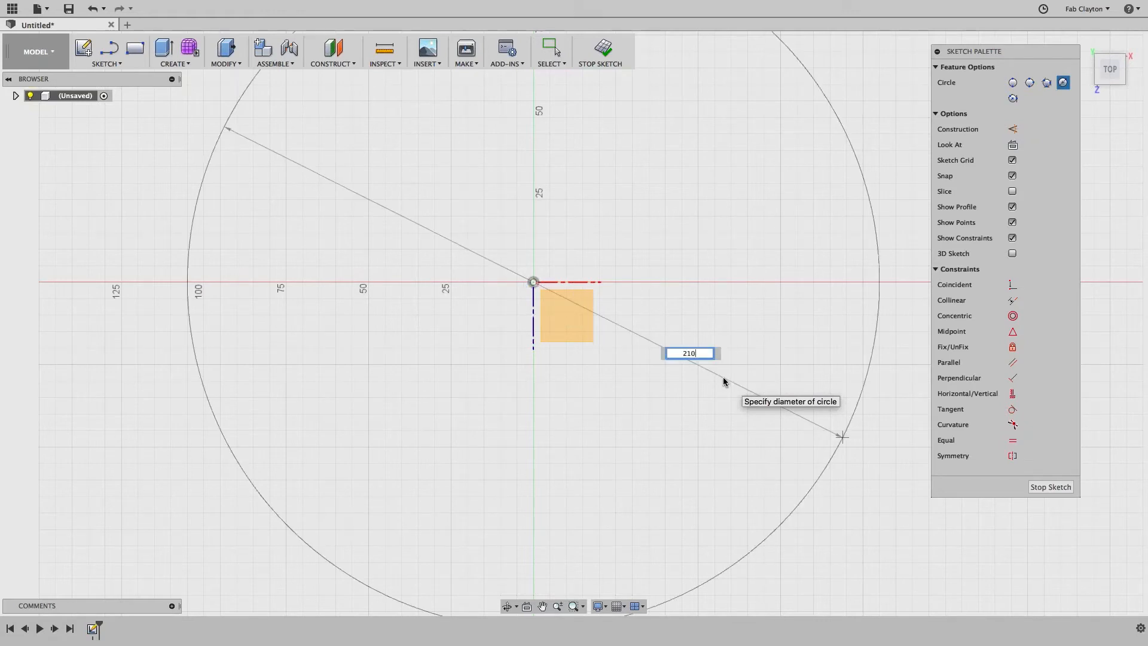
key(Tab)
key(Return)
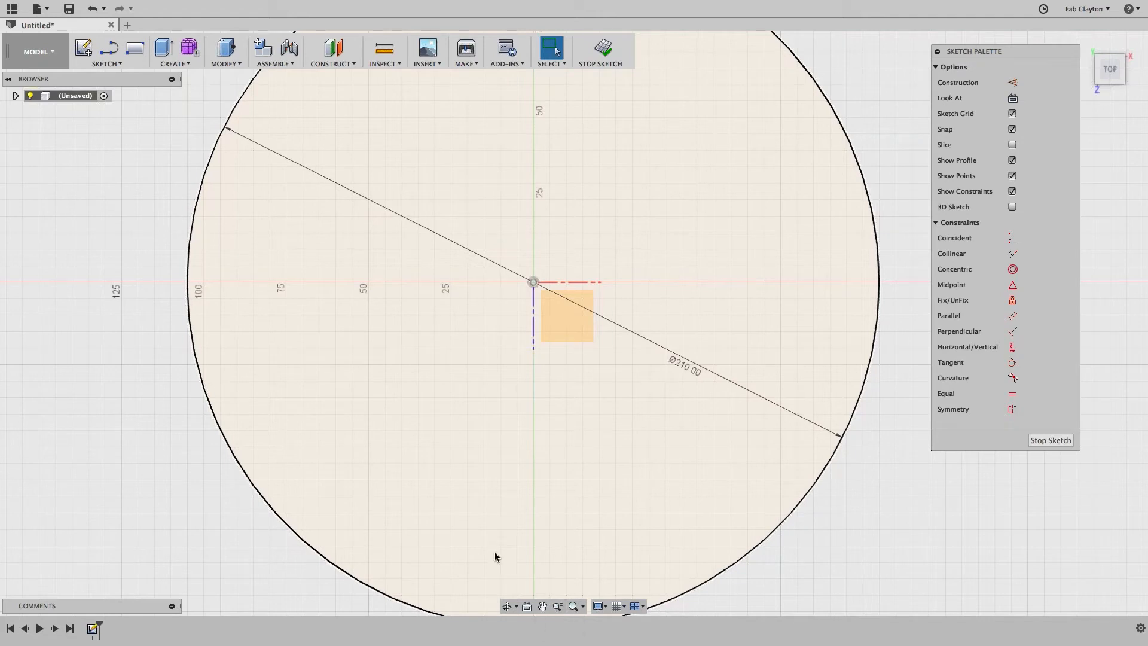
click(619, 506)
scroll(619, 507, down, 4)
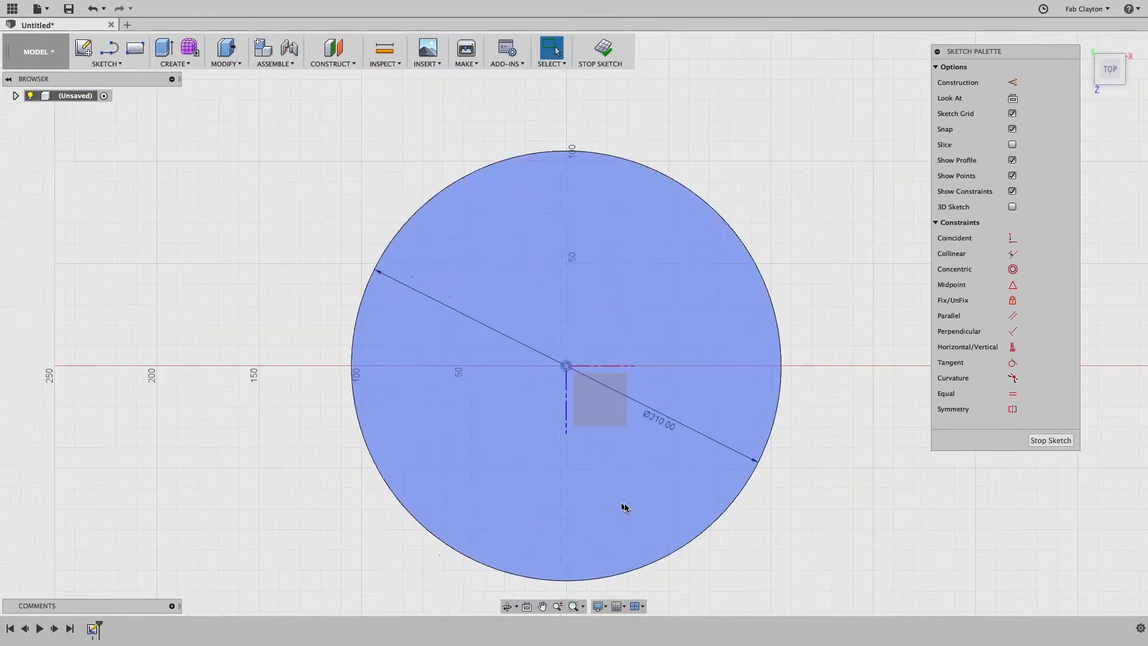
Step: Select the 210 mm circle's outline and make it construction geometry with X
click(749, 521)
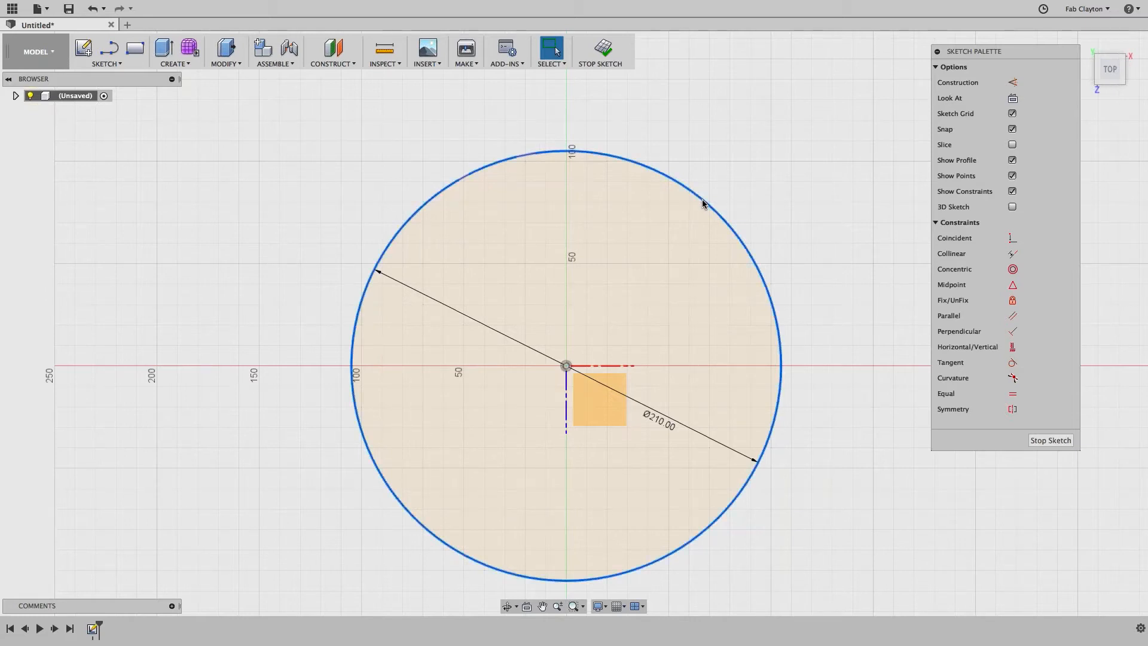
click(703, 202)
key(x)
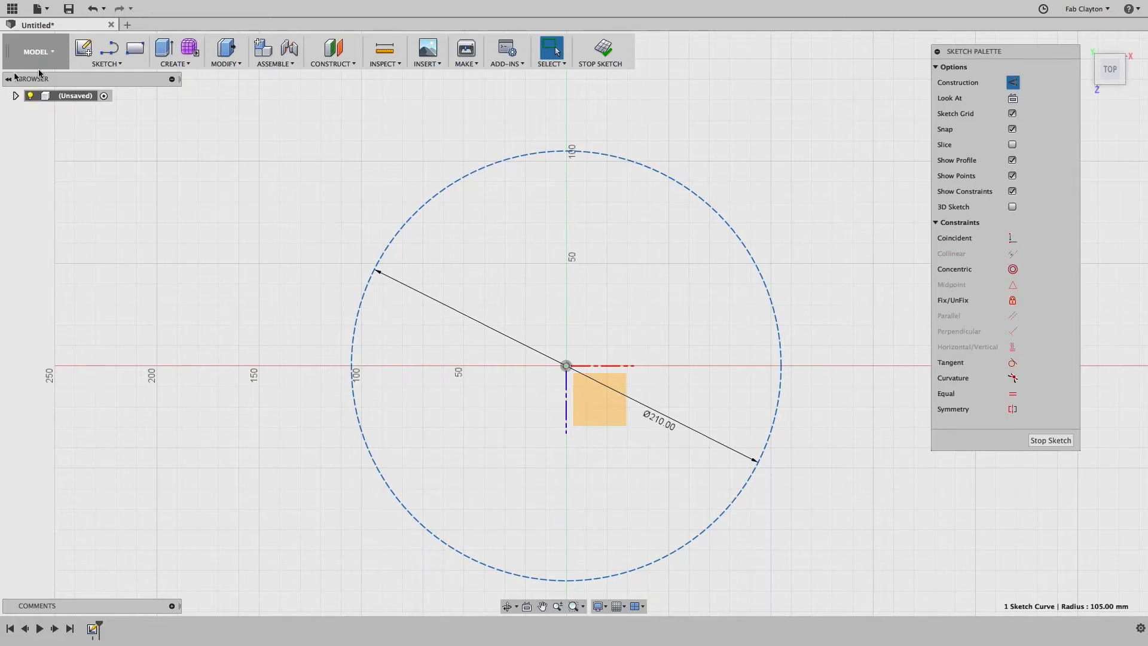
Step: Draw a 130 mm vertical line up from the origin and make it construction geometry
click(110, 65)
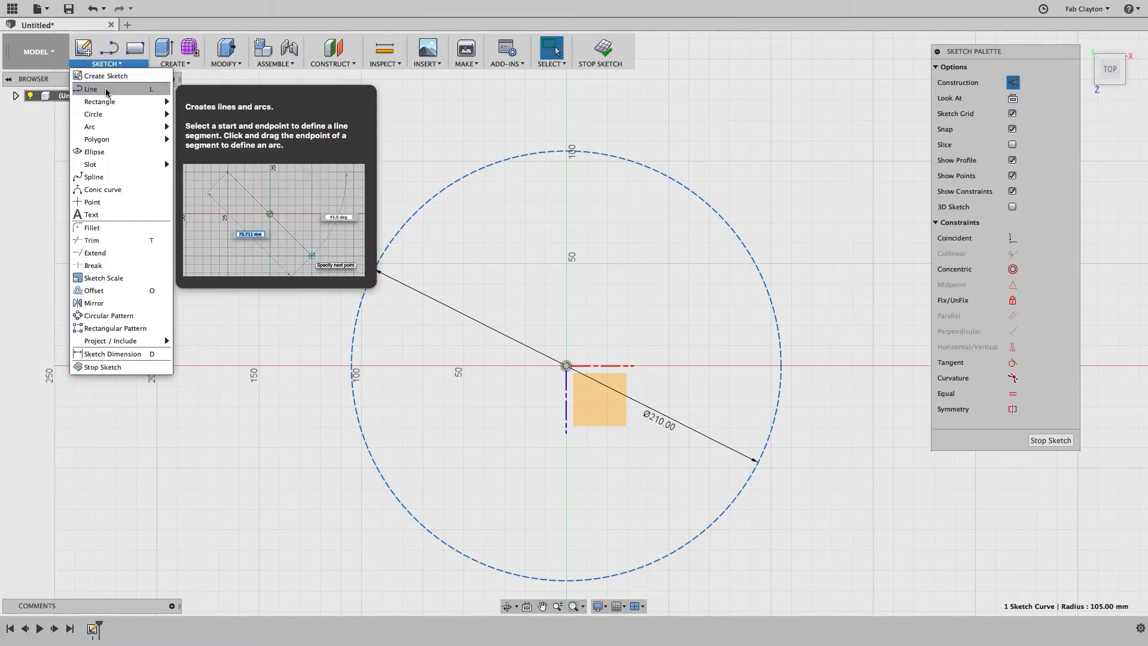
click(106, 90)
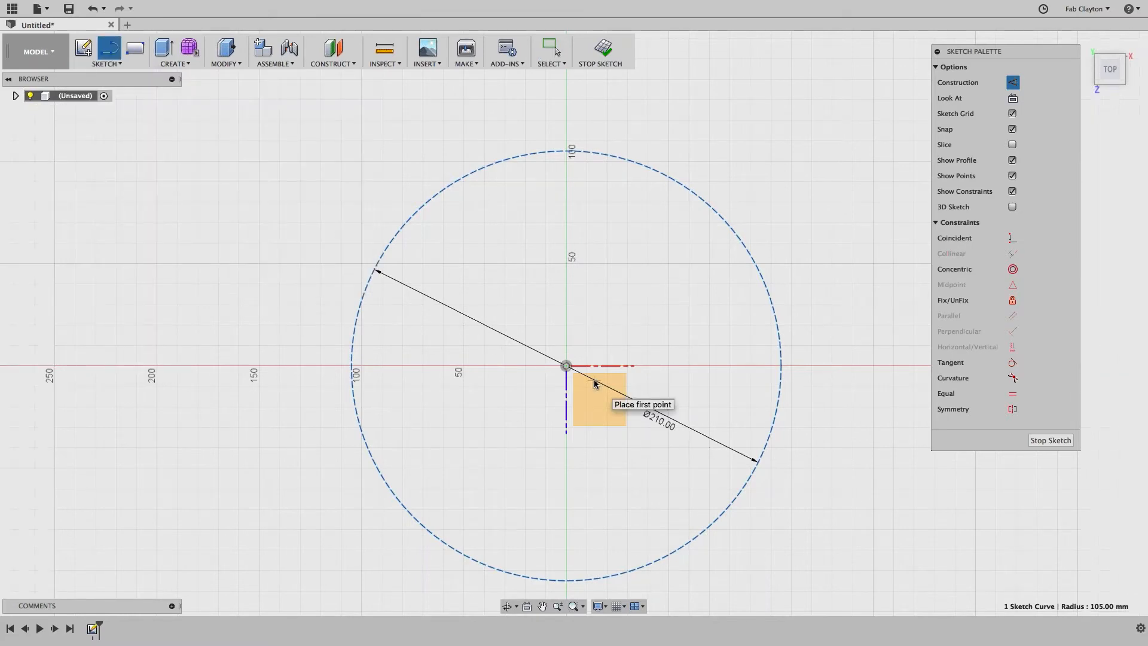
click(565, 365)
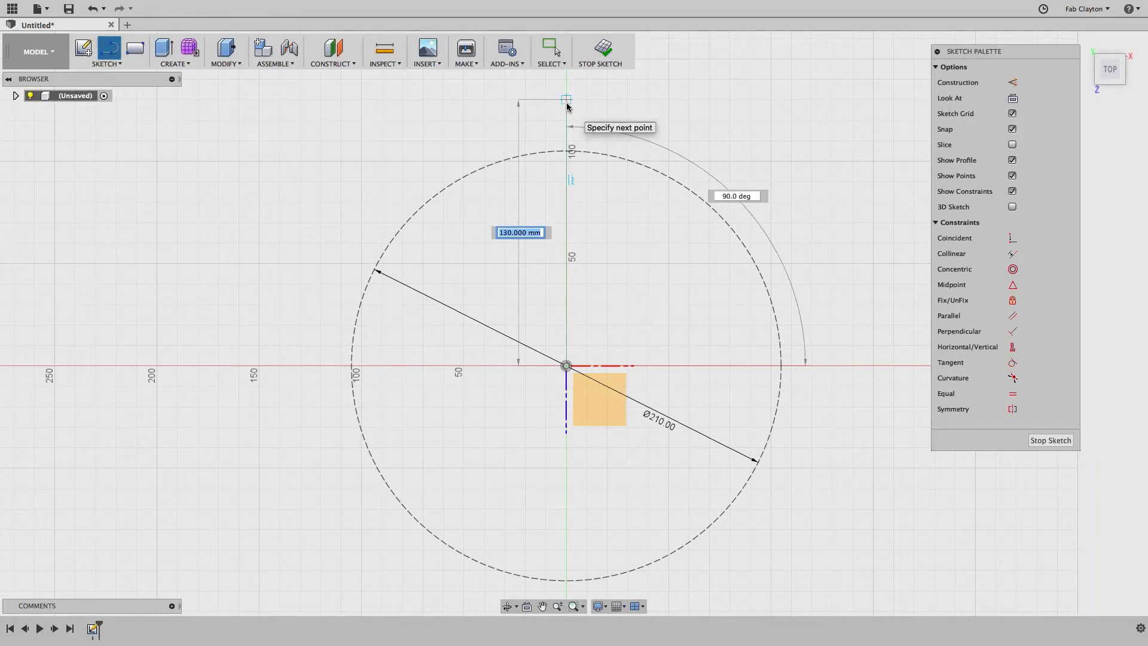
click(566, 102)
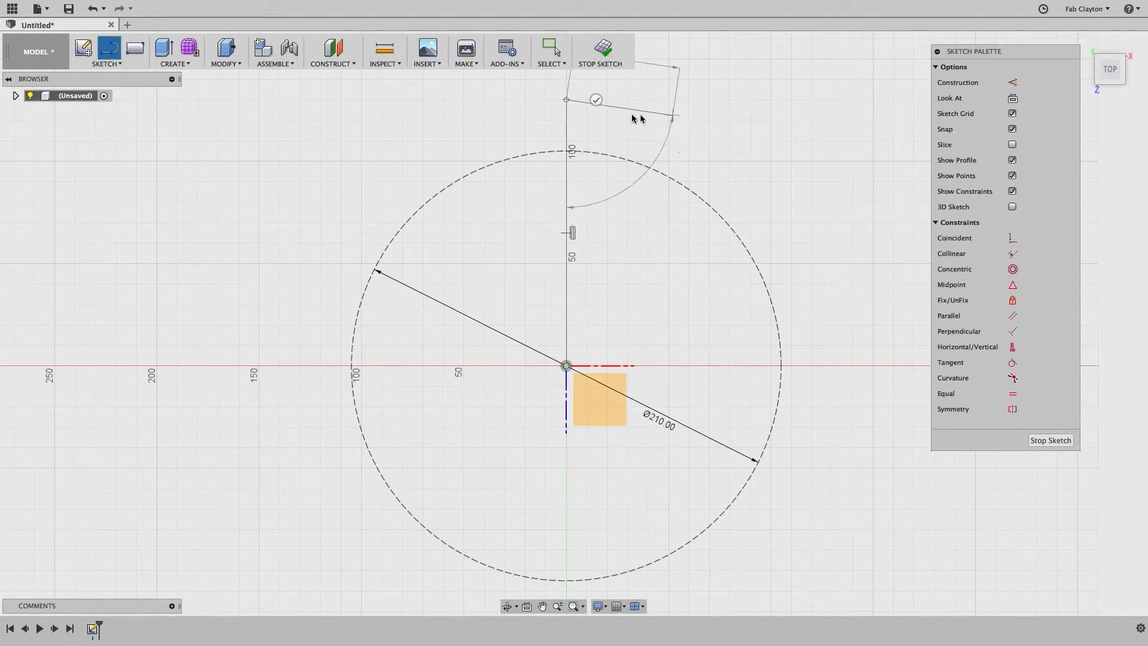
key(Escape)
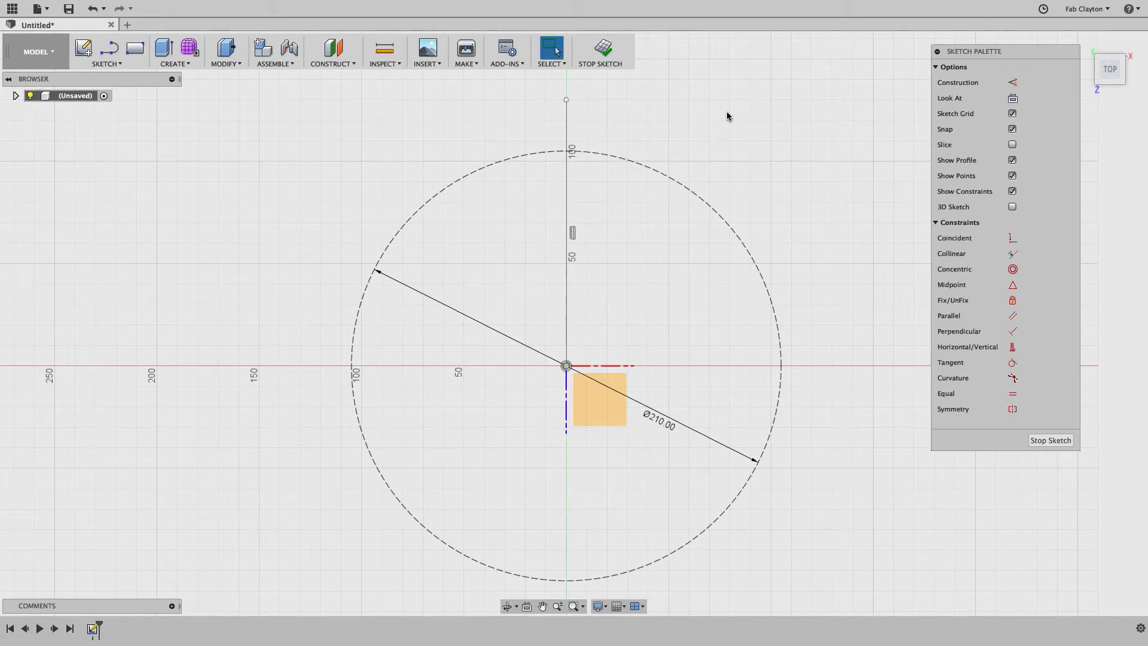
click(568, 123)
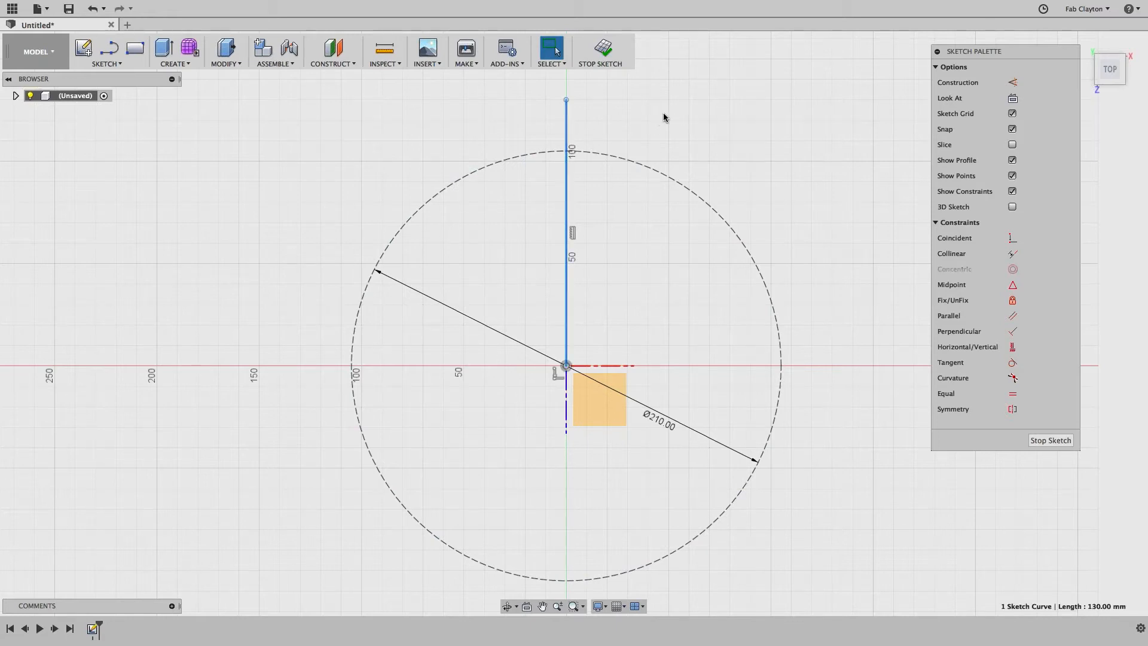
key(x)
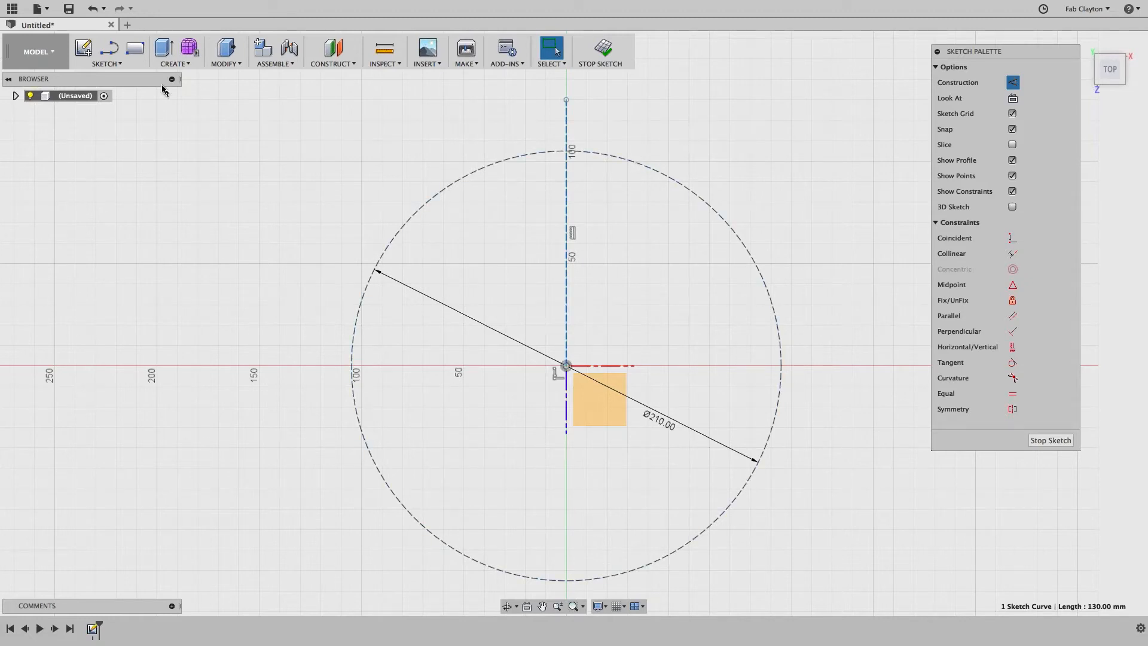
Step: Draw a horizontal line from the origin rightward along the red axis past the dashed circle
right_click(766, 136)
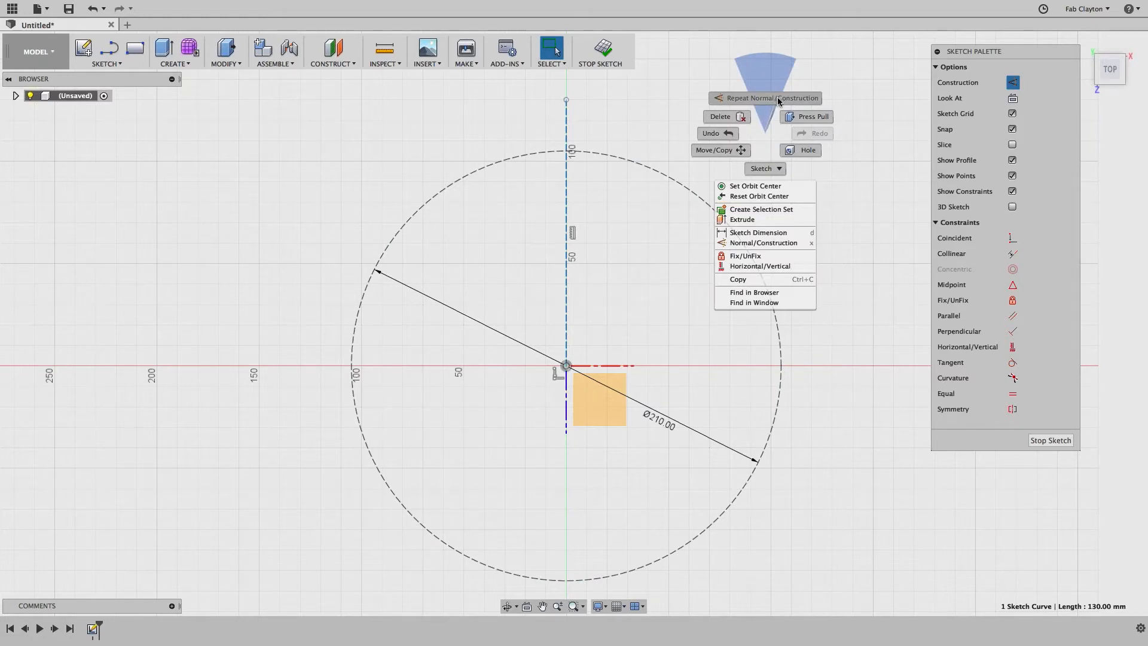
right_click(771, 170)
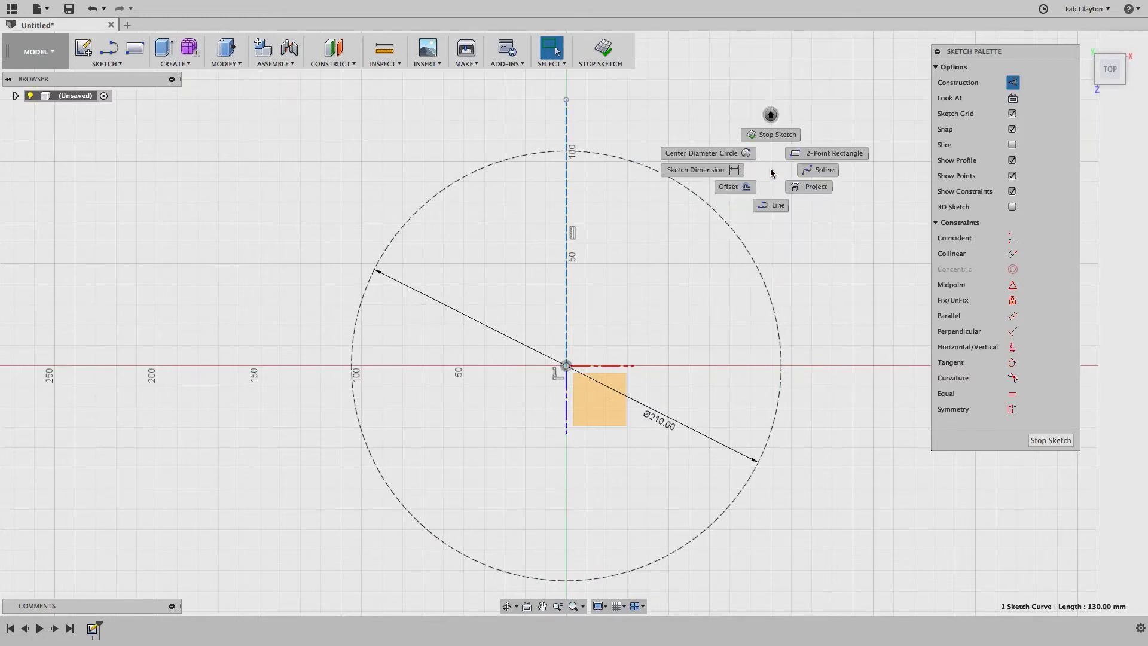
click(773, 206)
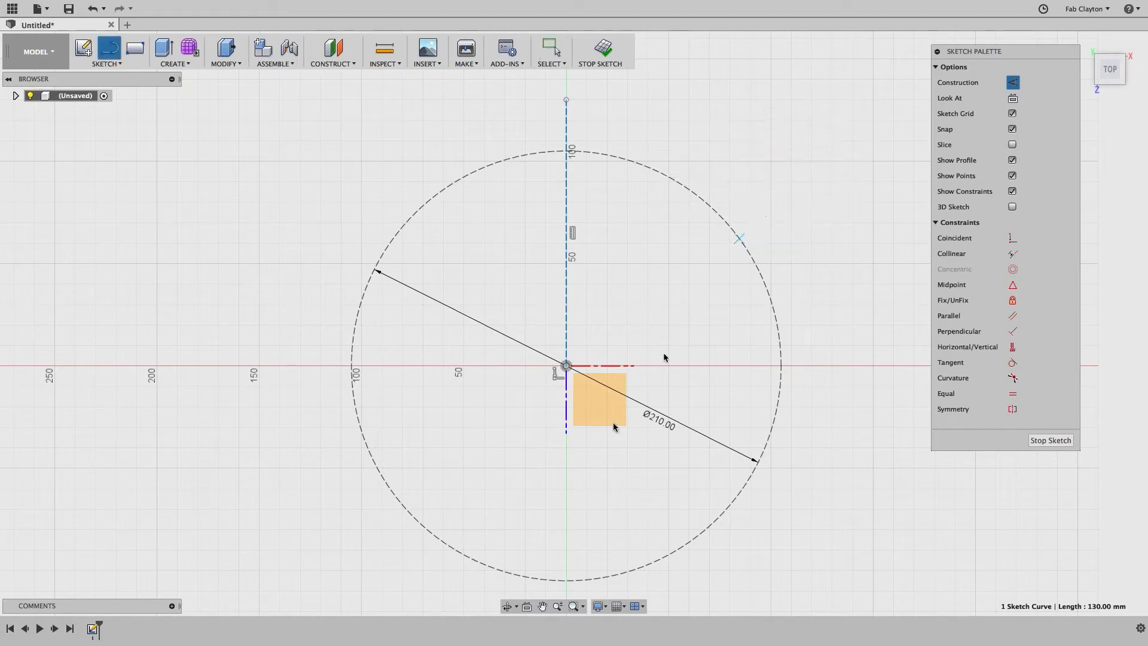
click(565, 373)
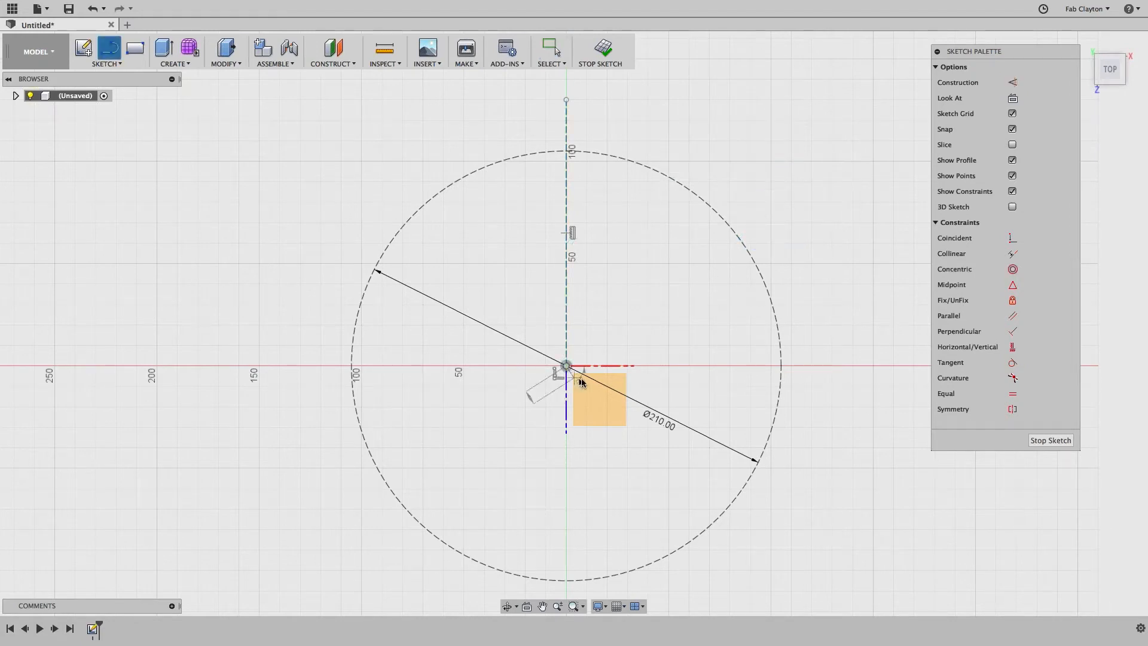
click(862, 365)
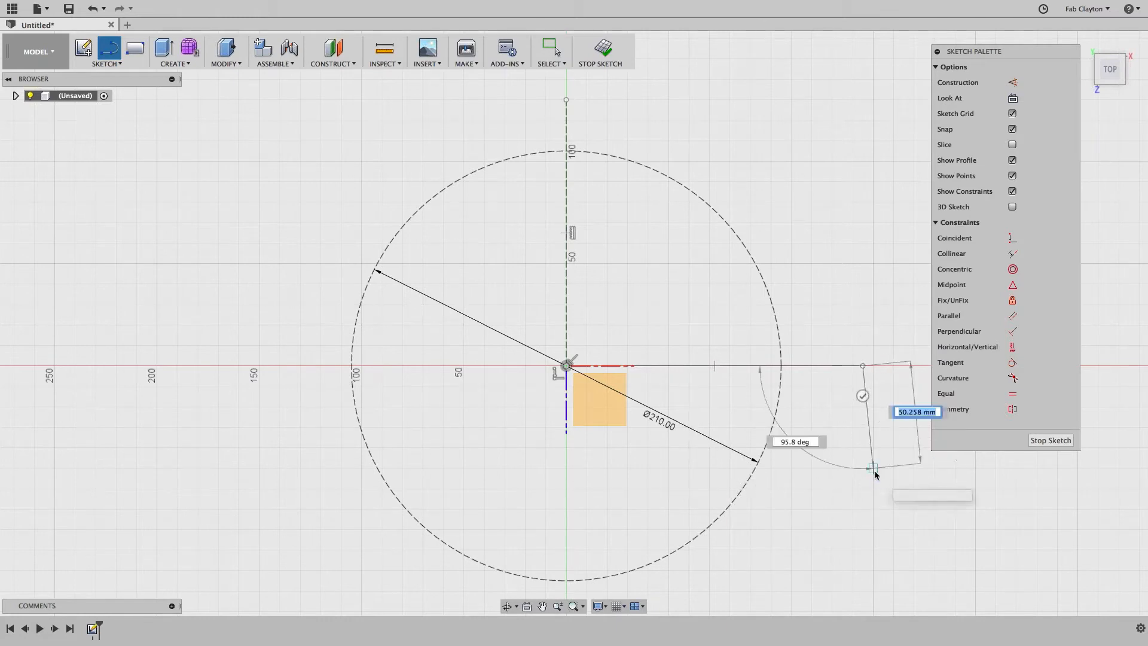
key(Escape)
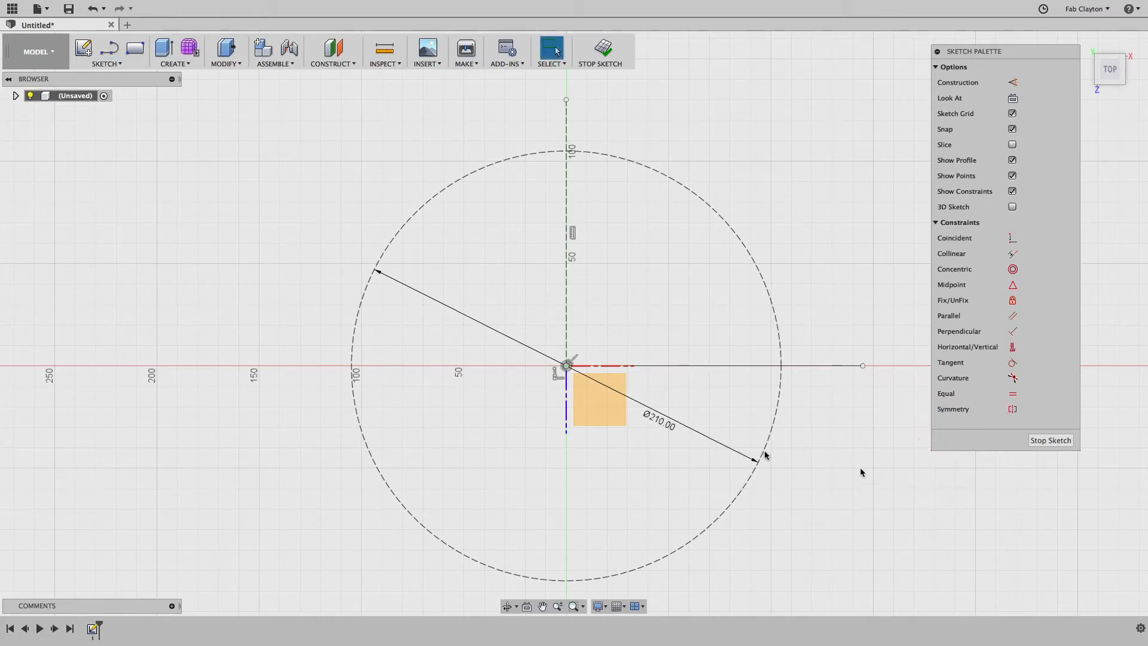
Step: Convert the 144.919 mm horizontal line to dashed construction geometry
click(834, 365)
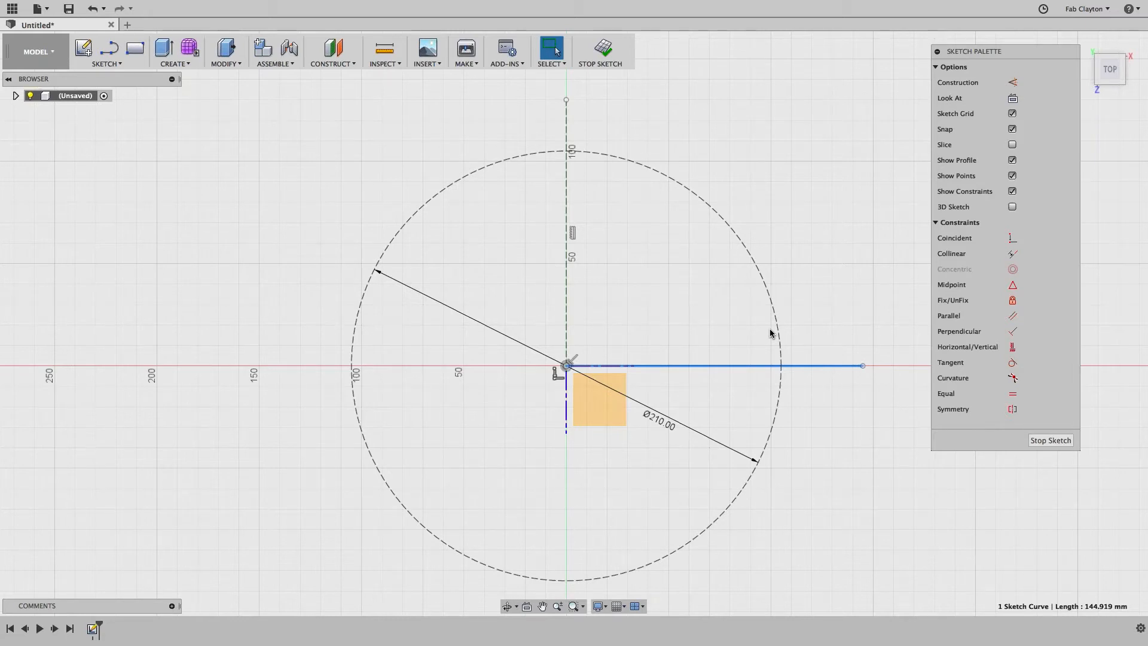
key(x)
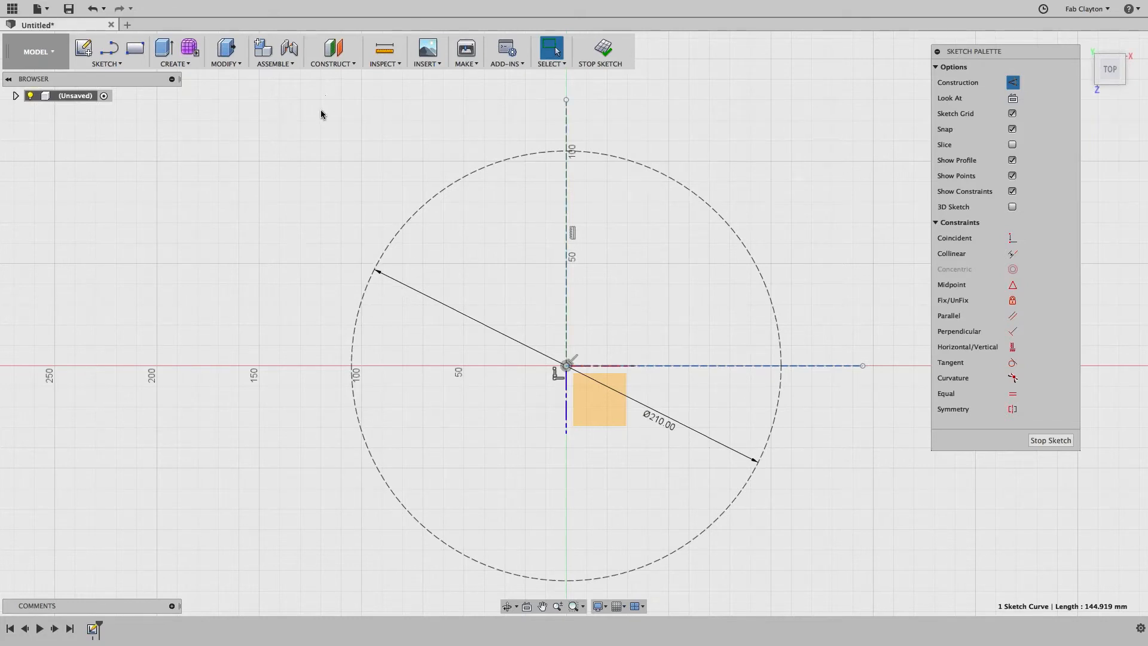
Step: Draw a 137.275 mm line from the origin at 45° to the horizontal construction line
click(111, 54)
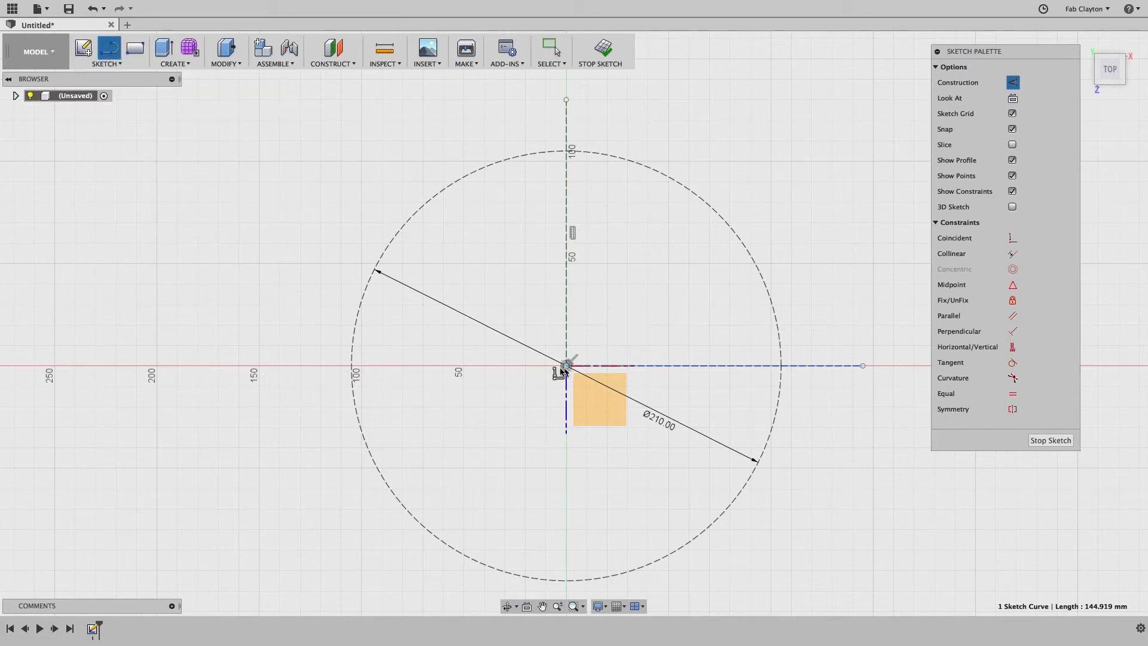
click(567, 366)
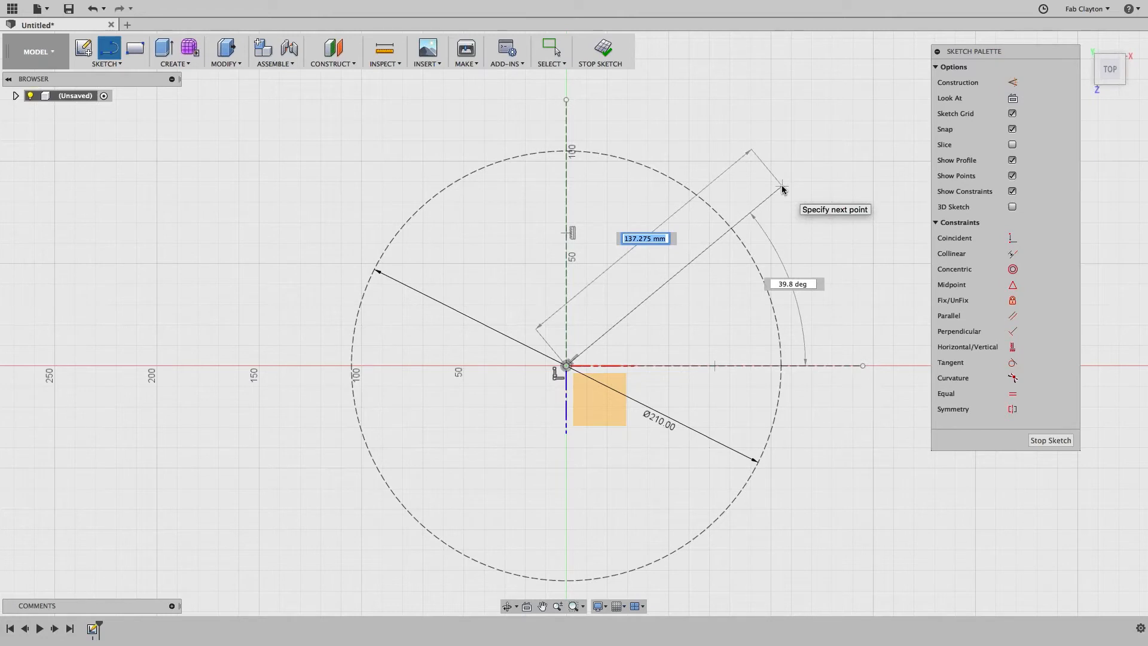
key(Tab)
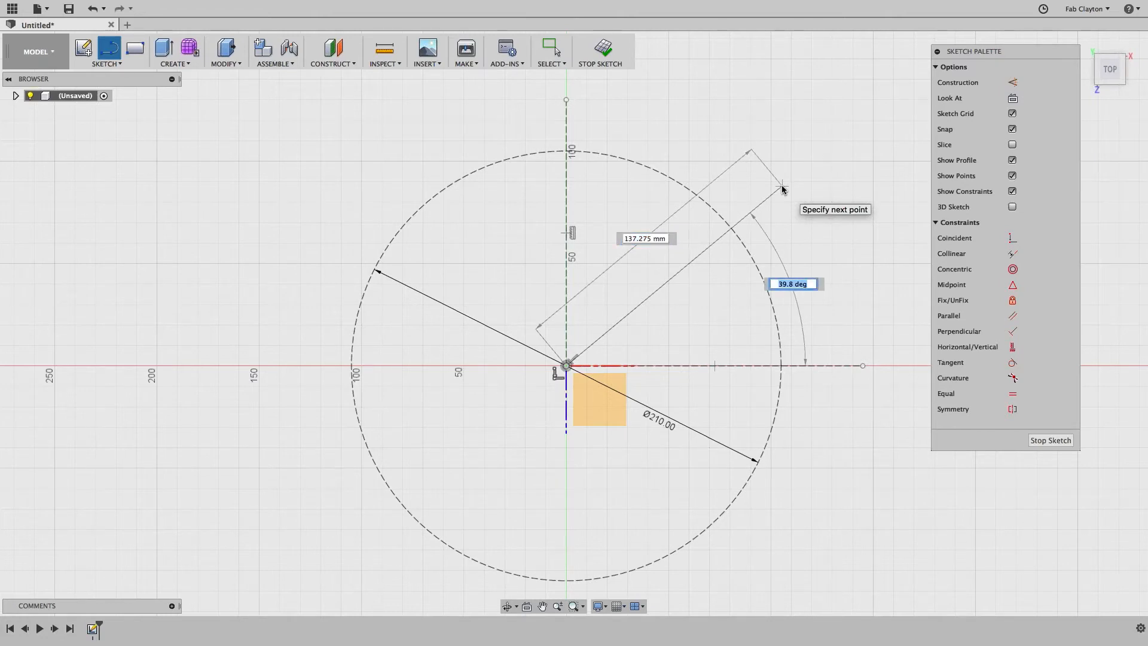
key(Tab)
key(Tab)
key(Tab)
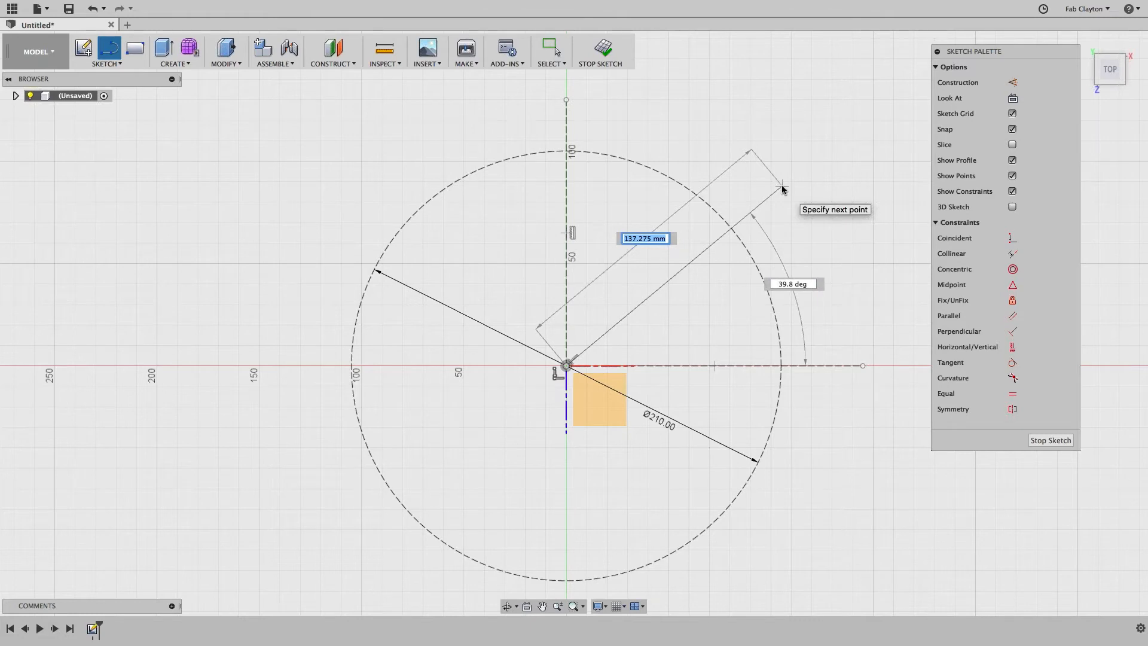
key(Tab)
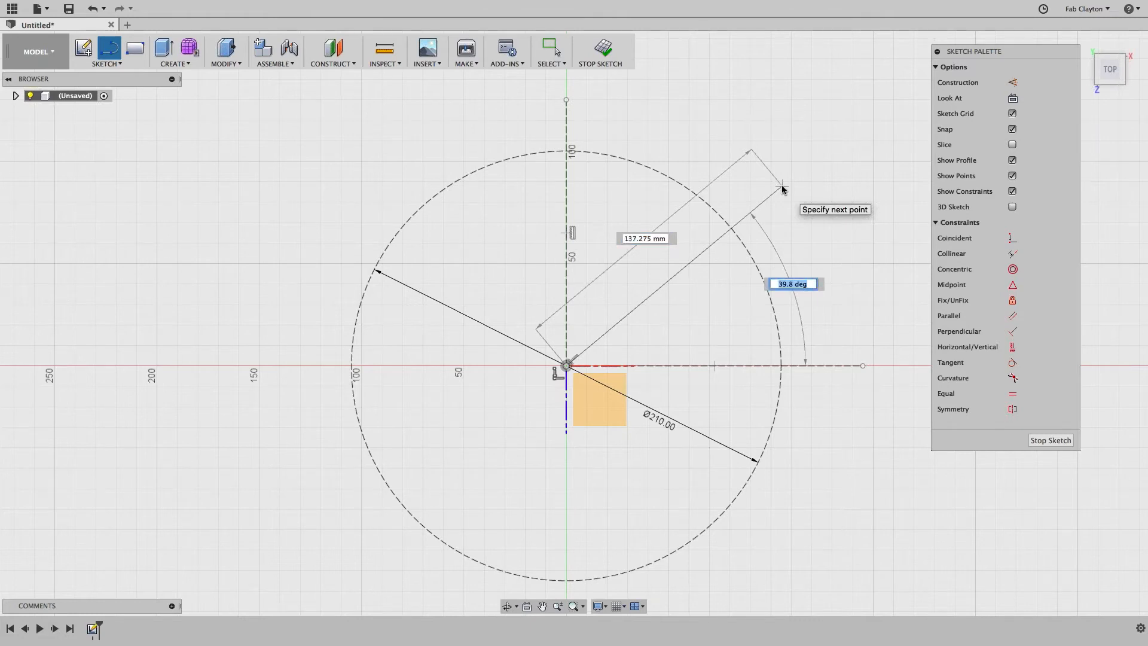
text(45)
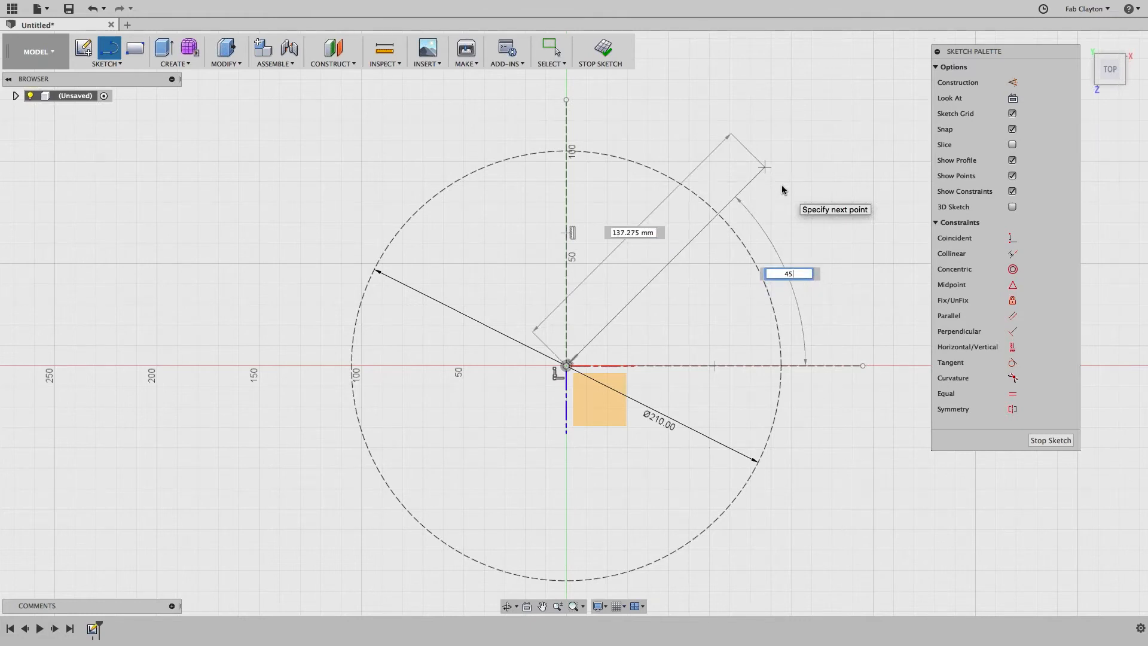
key(Return)
key(Escape)
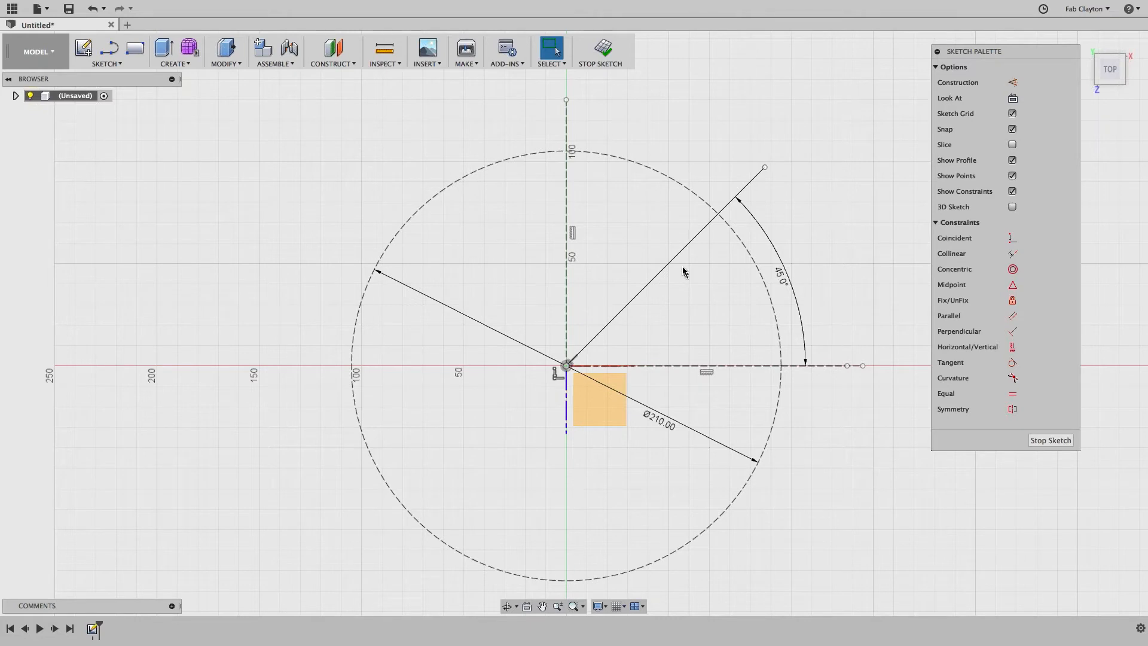
Step: Turn the 45° diagonal line from the origin into dashed construction geometry
click(658, 278)
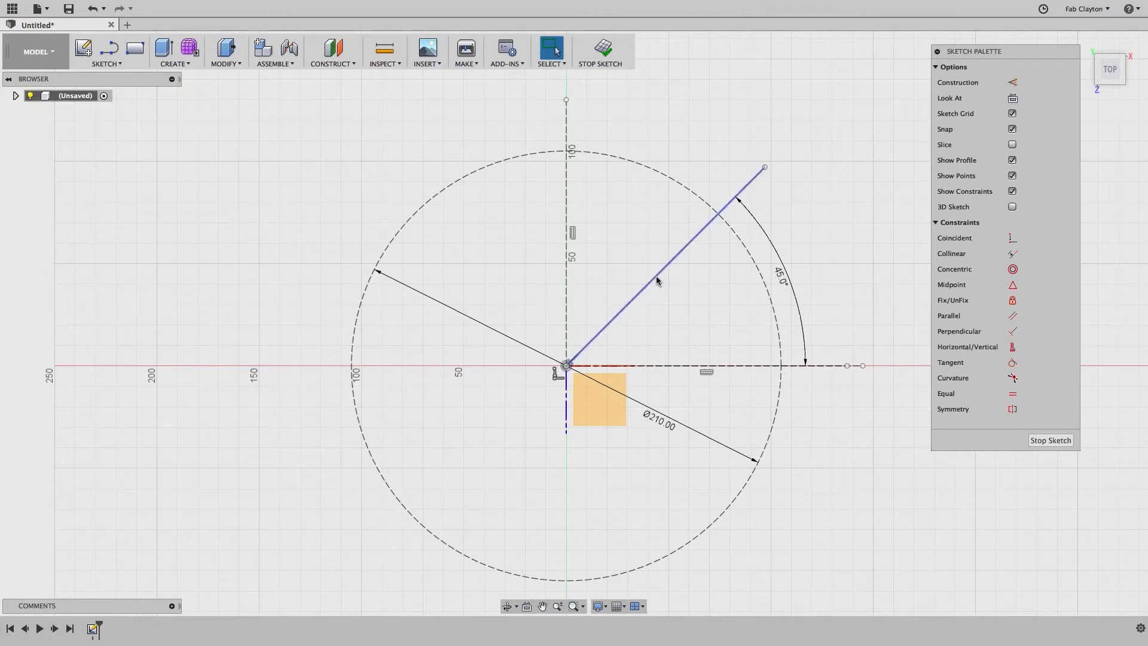
click(655, 278)
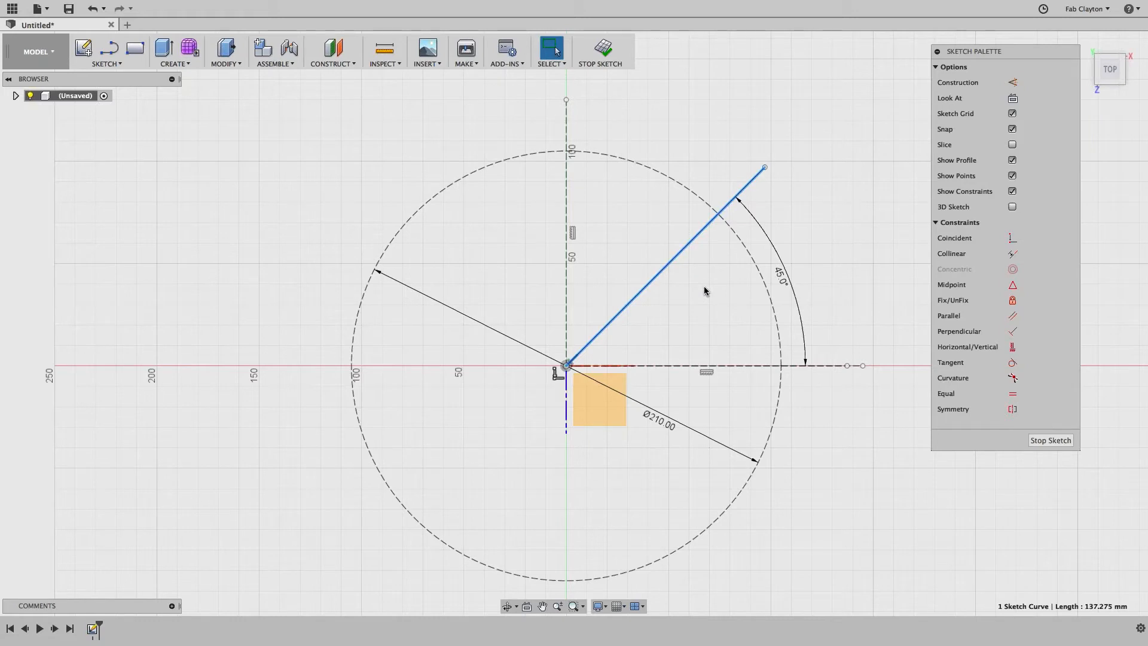
key(x)
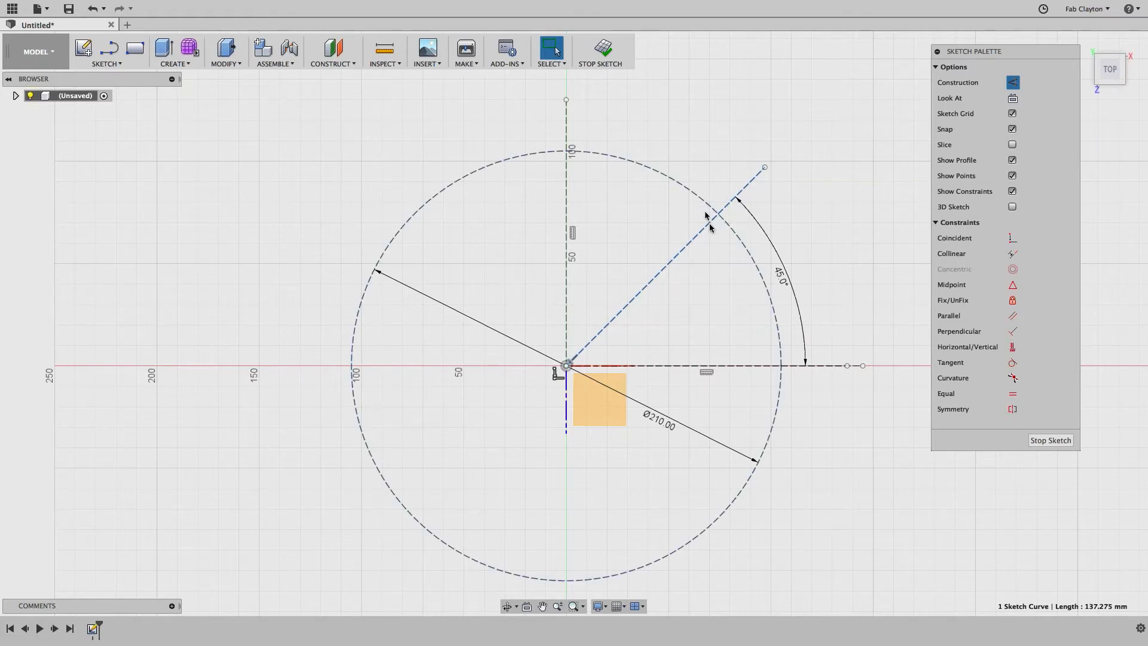
scroll(720, 256, up, 4)
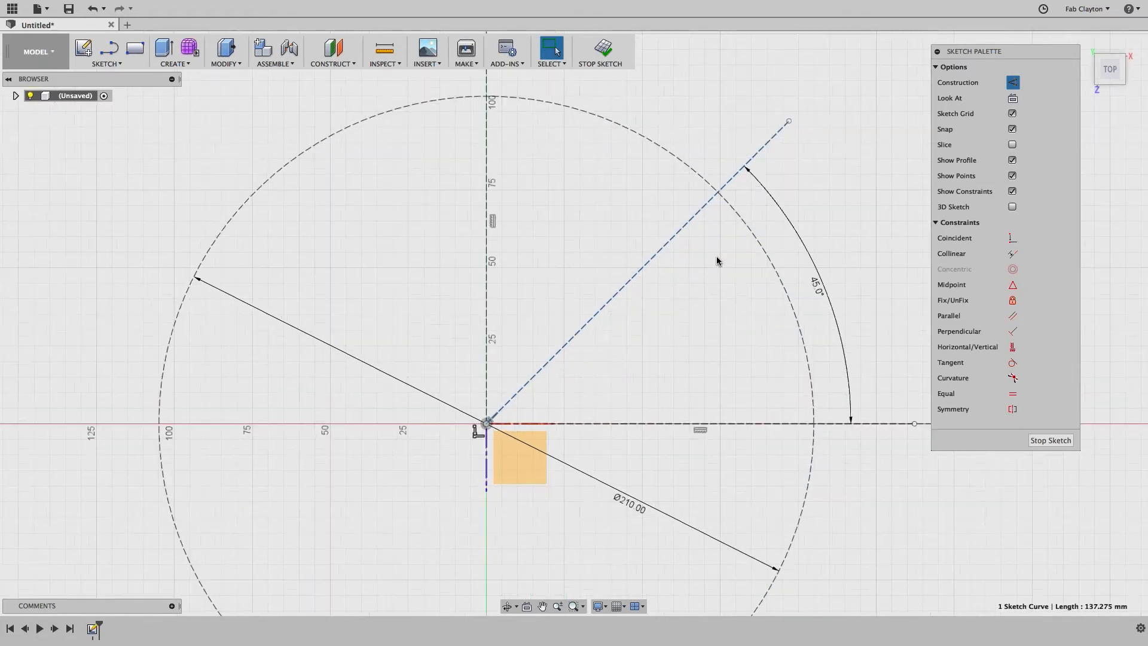
Step: Draw a 25 mm diameter circle centred where the 45° line crosses the construction circle
scroll(718, 261, up, 5)
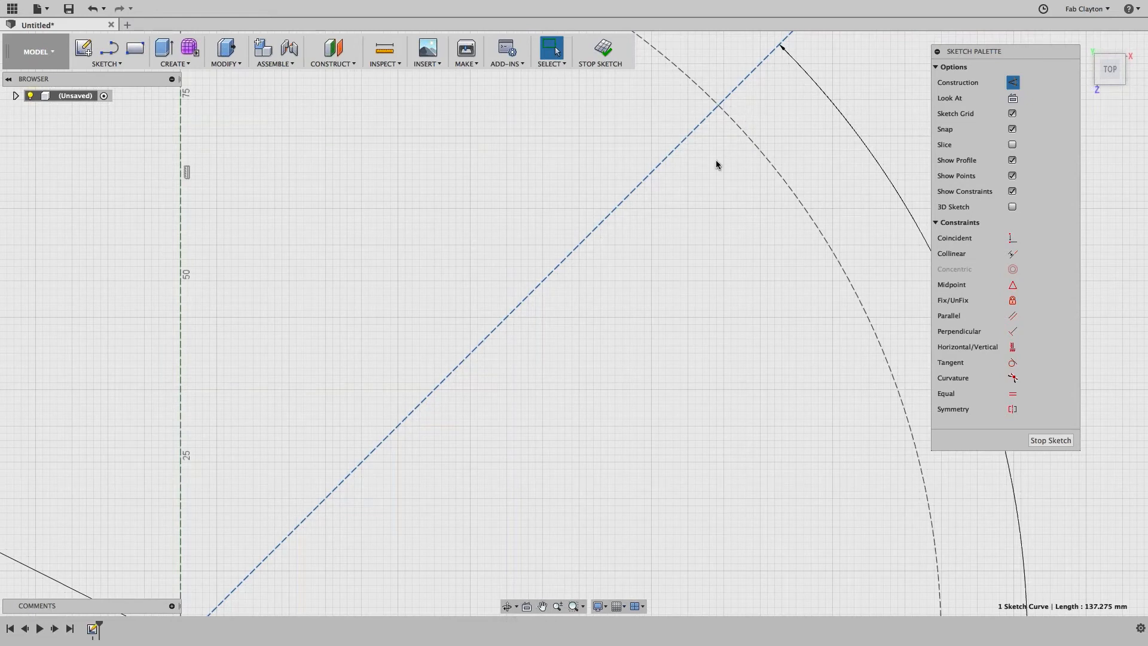
mouse_move(716, 160)
middle_down()
mouse_move(712, 238)
mouse_move(666, 246)
mouse_move(535, 514)
mouse_move(561, 413)
mouse_move(553, 405)
middle_up()
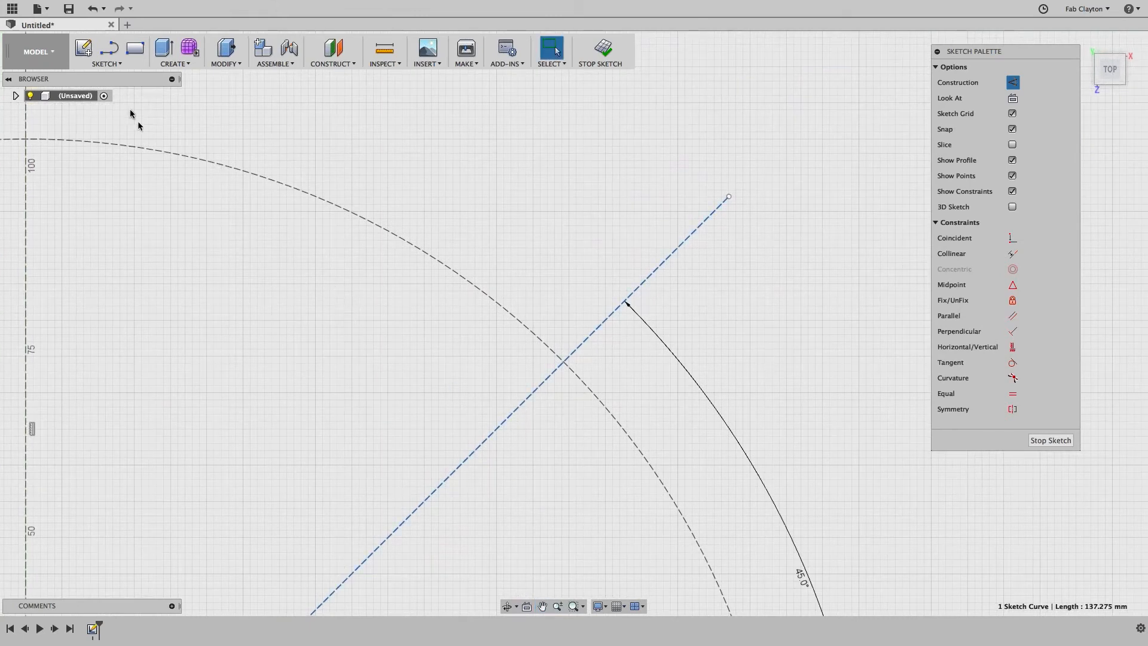
click(120, 63)
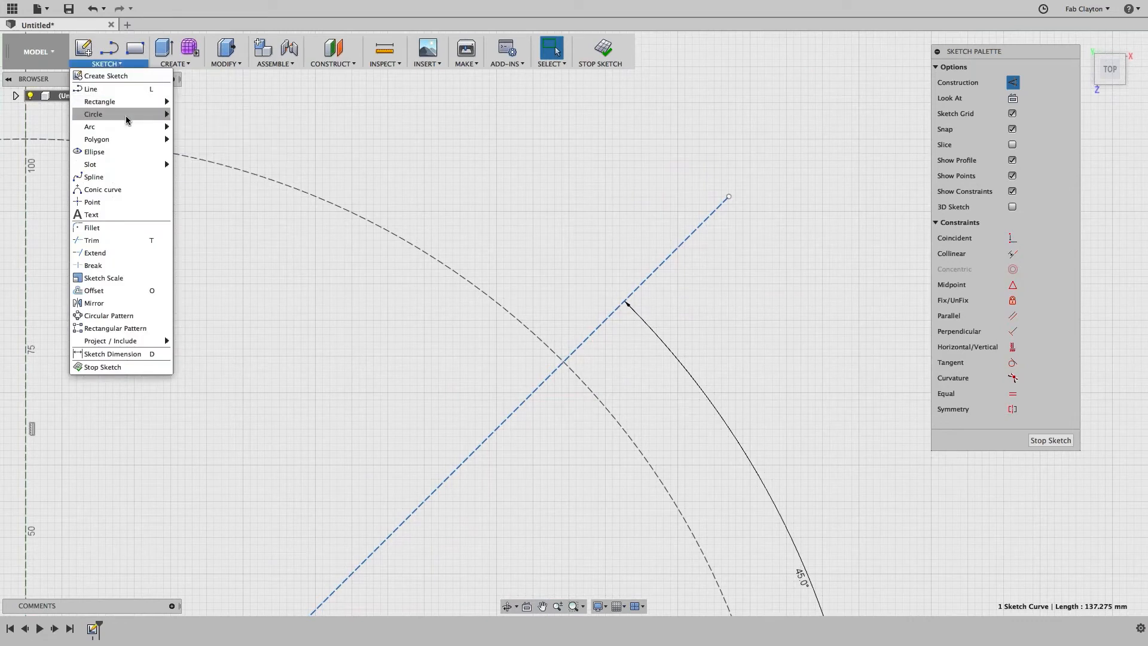
mouse_move(128, 115)
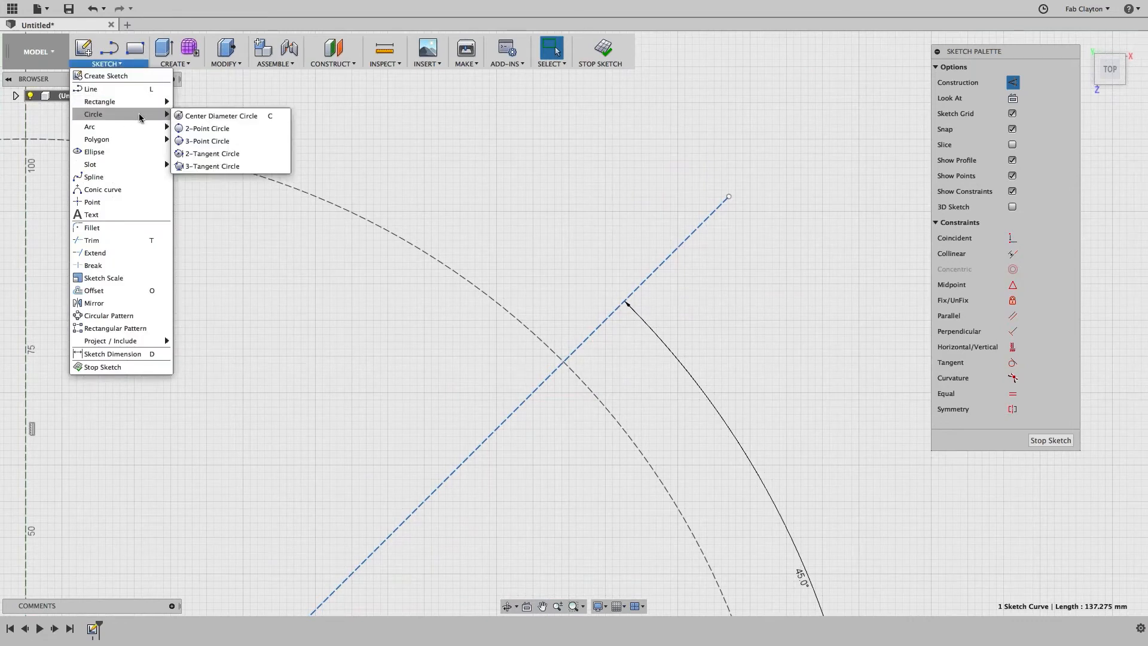
click(205, 116)
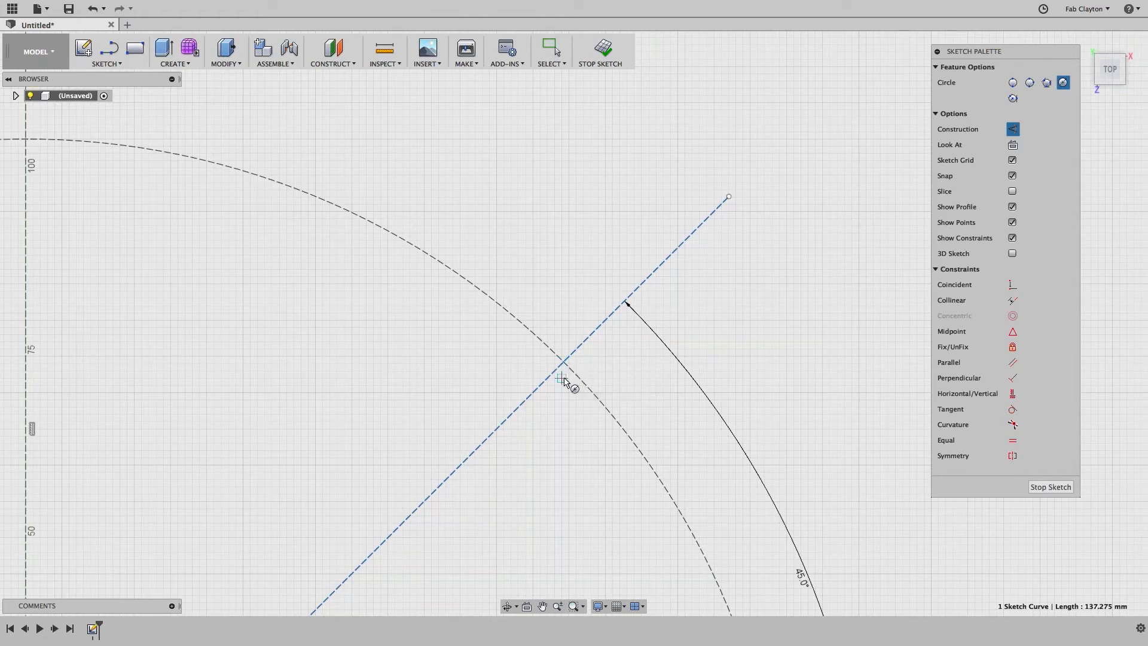
click(565, 362)
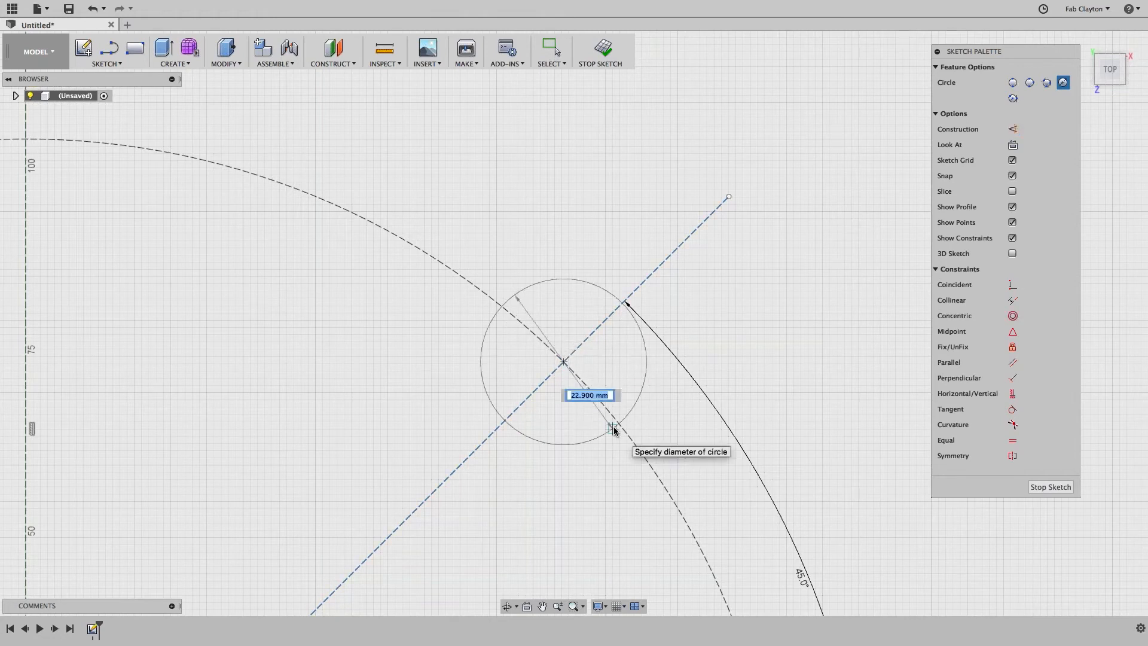
text(25)
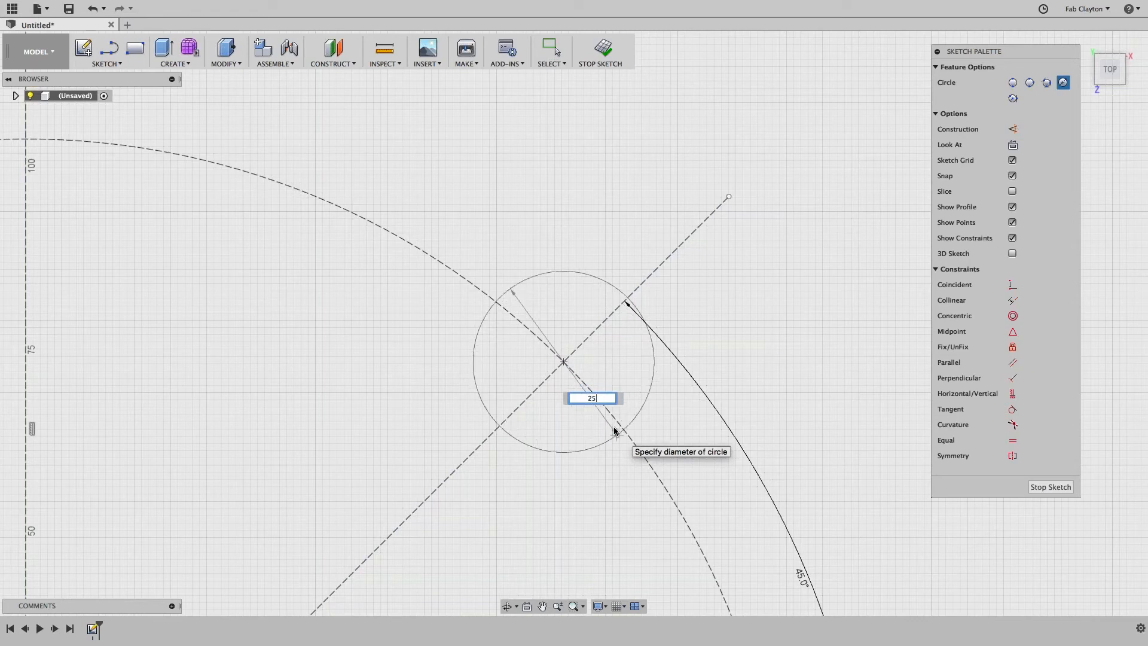
key(Tab)
key(Return)
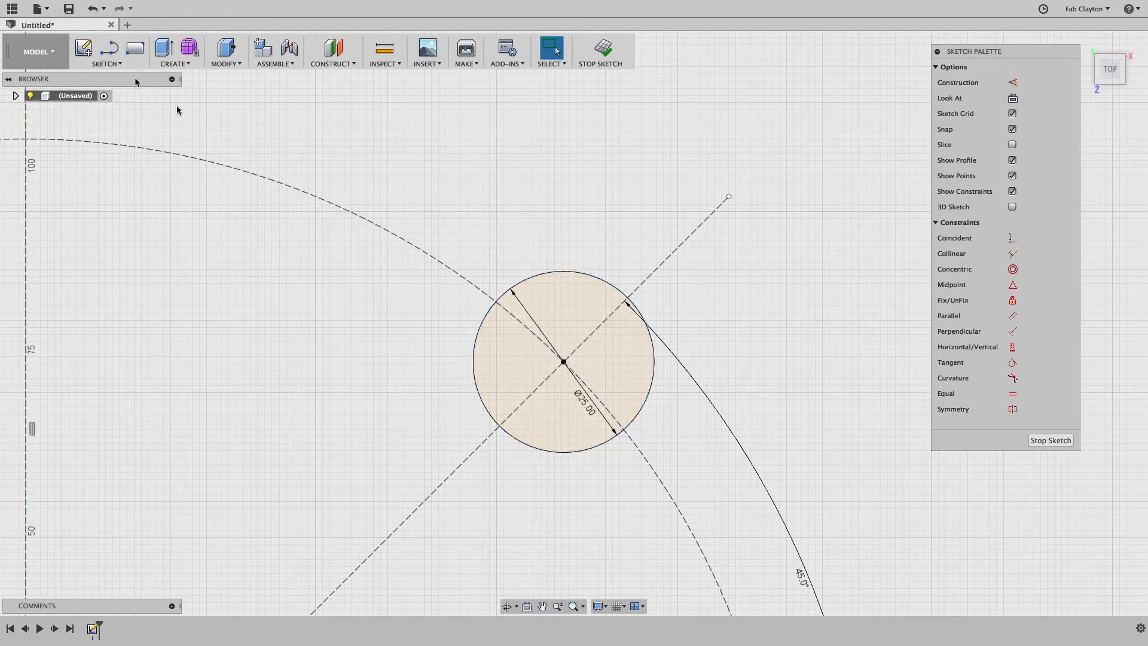
Step: Add a 5 mm diameter circle concentric with the 25 mm circle
key(c)
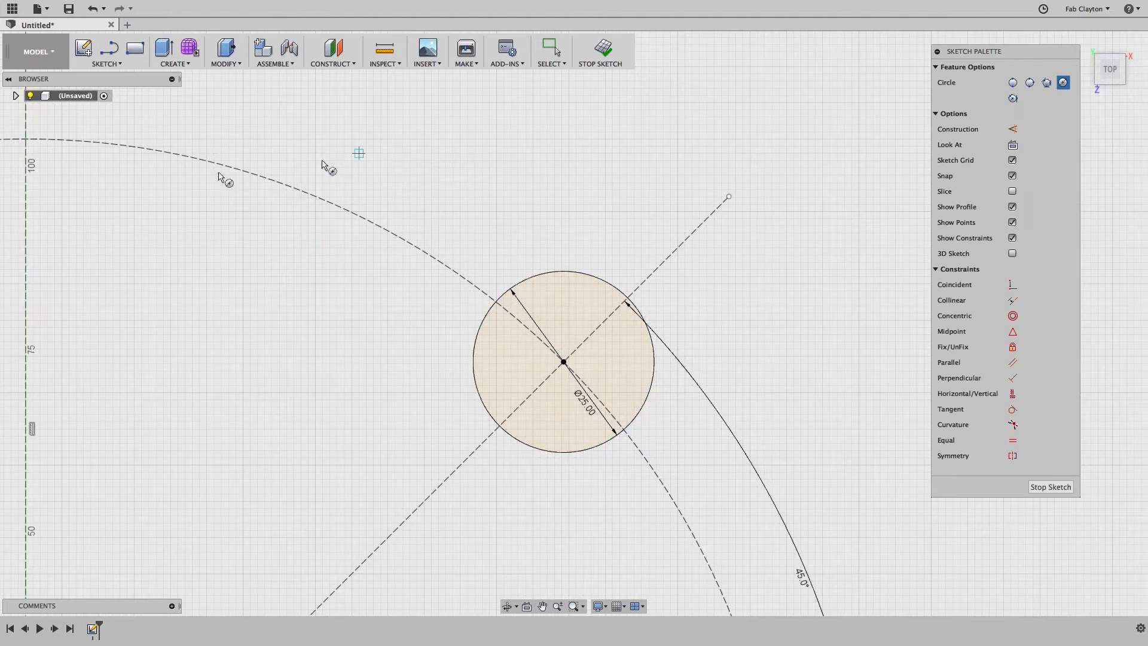
click(563, 362)
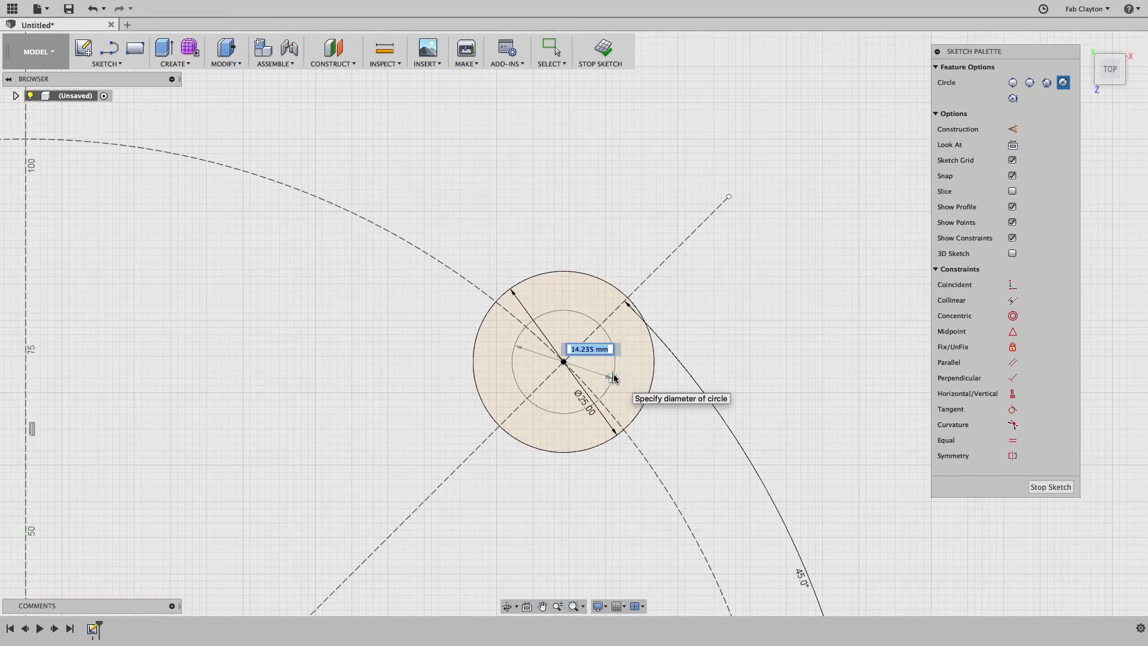
text(5)
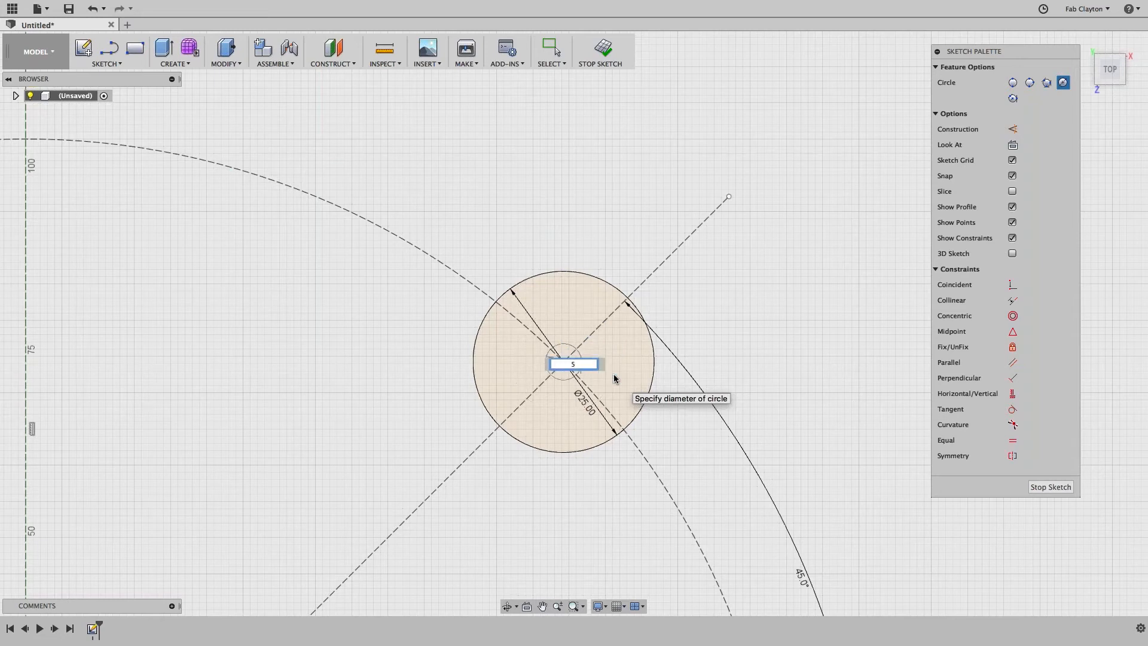
key(Tab)
key(Return)
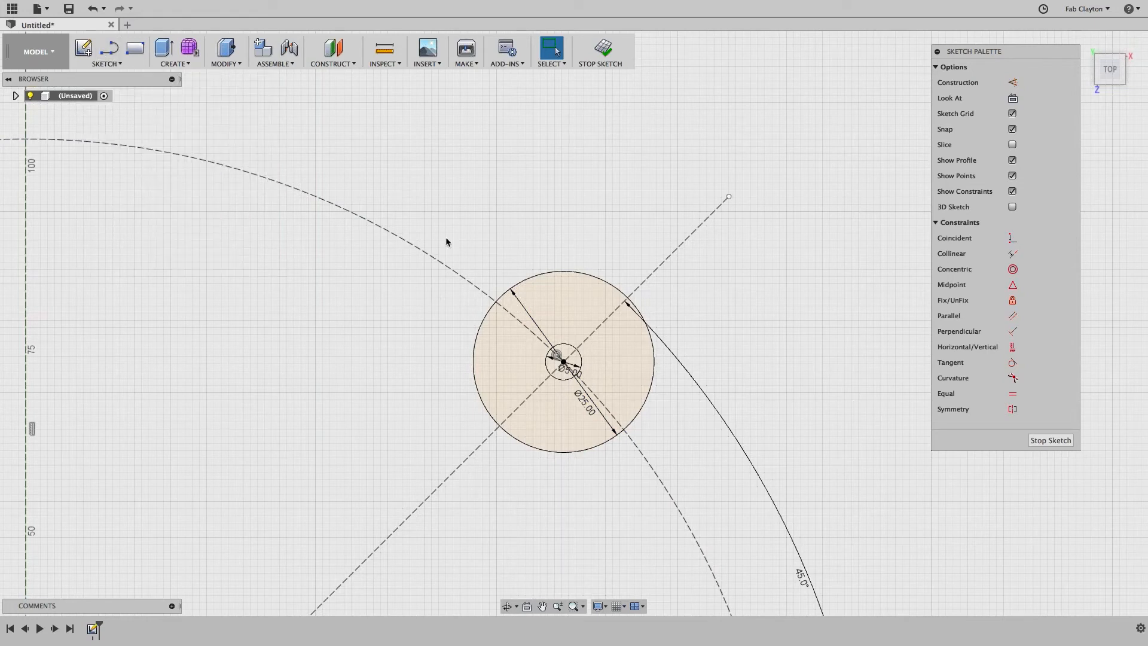
Step: Draw a 16.754 mm vertical construction line rising from the 25 mm circle's centre
key(l)
click(564, 361)
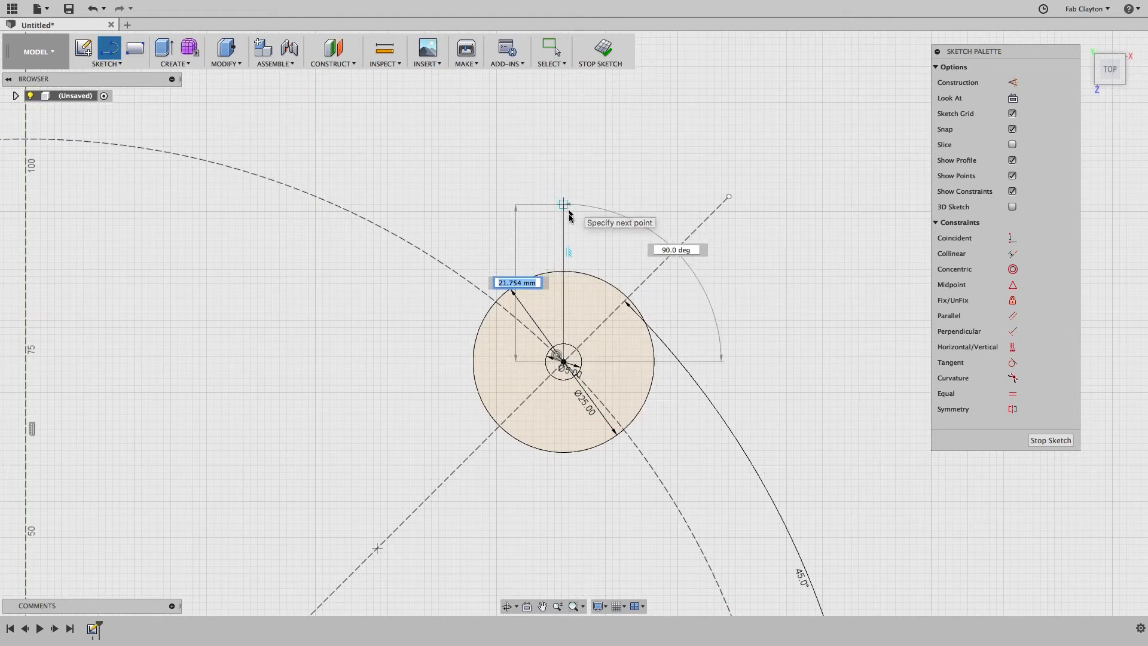
click(563, 239)
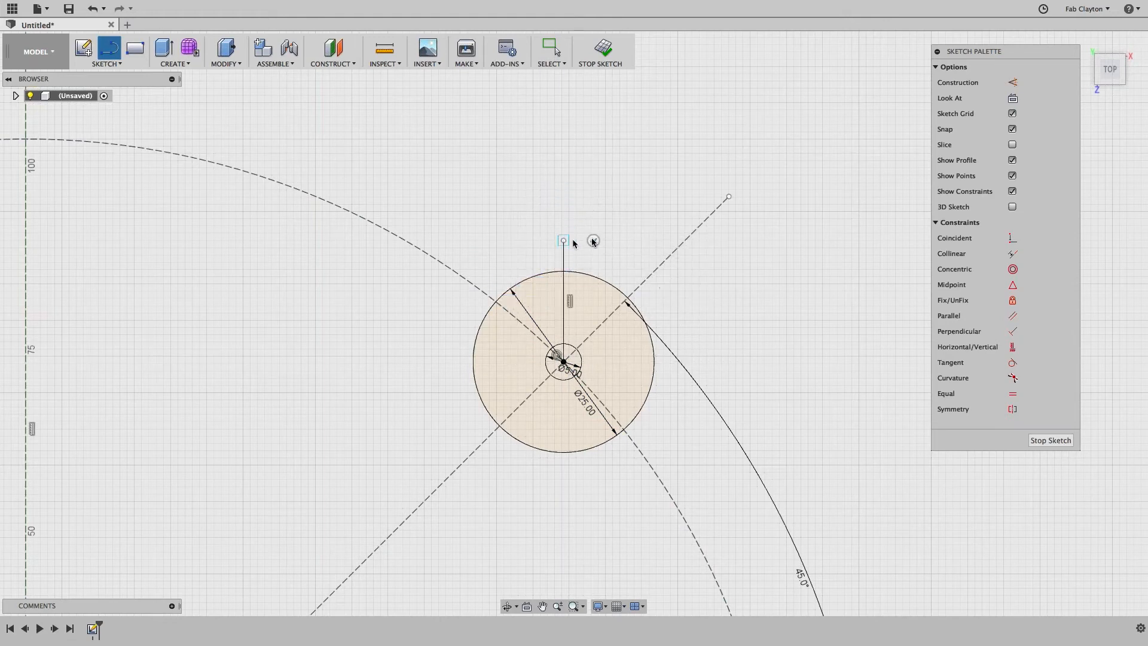
key(Escape)
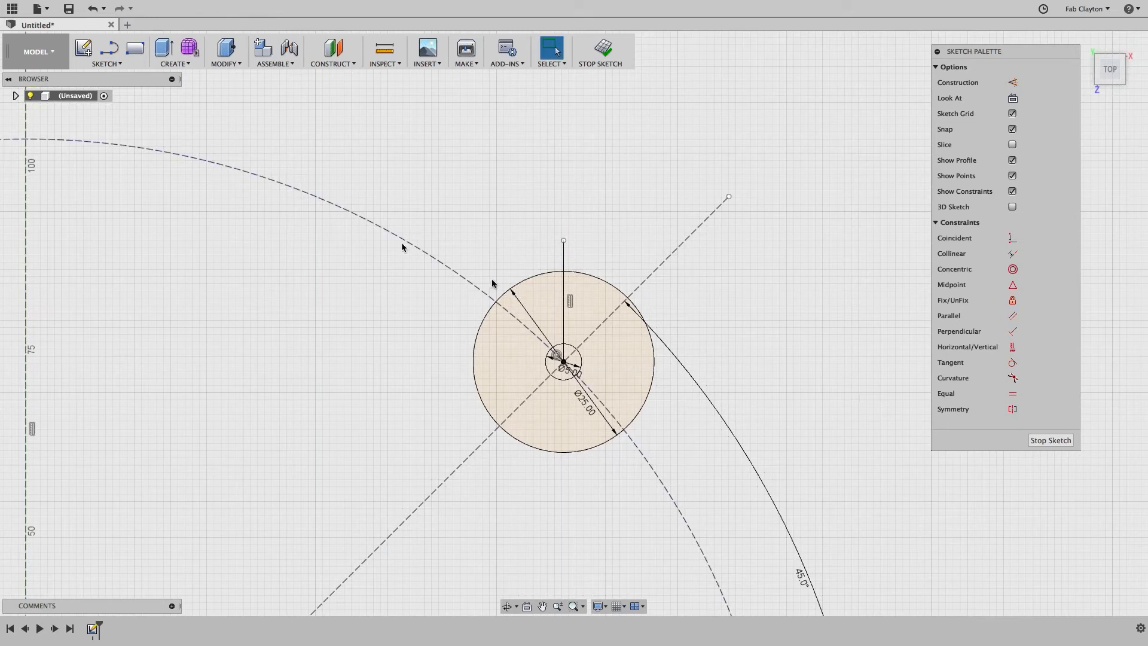
click(563, 259)
key(x)
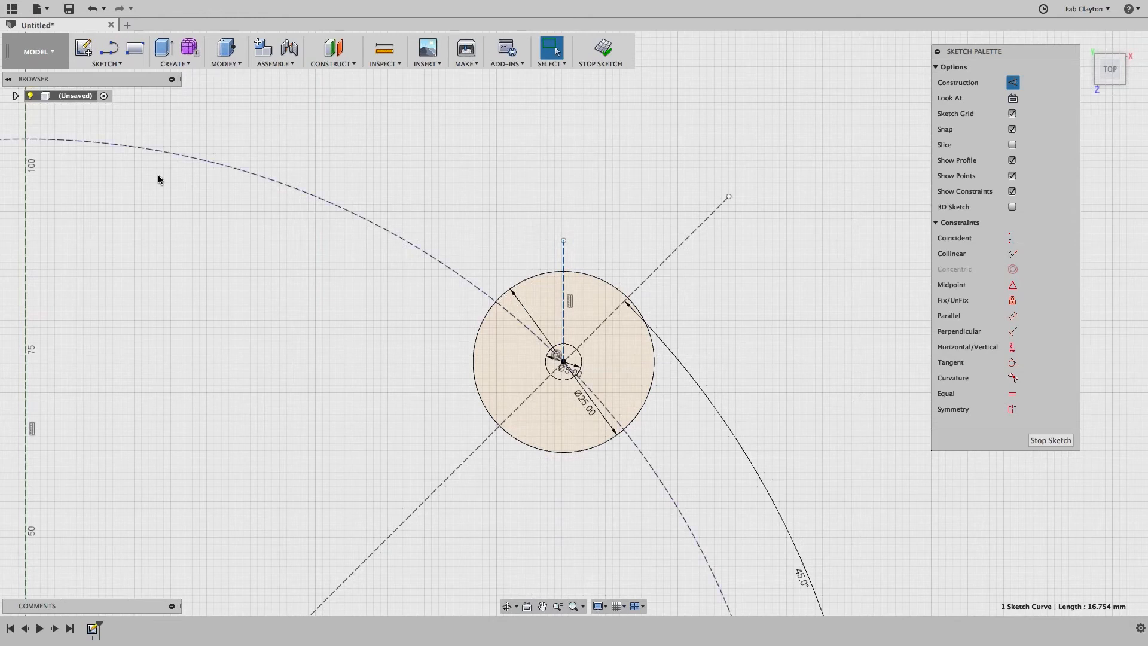
click(115, 63)
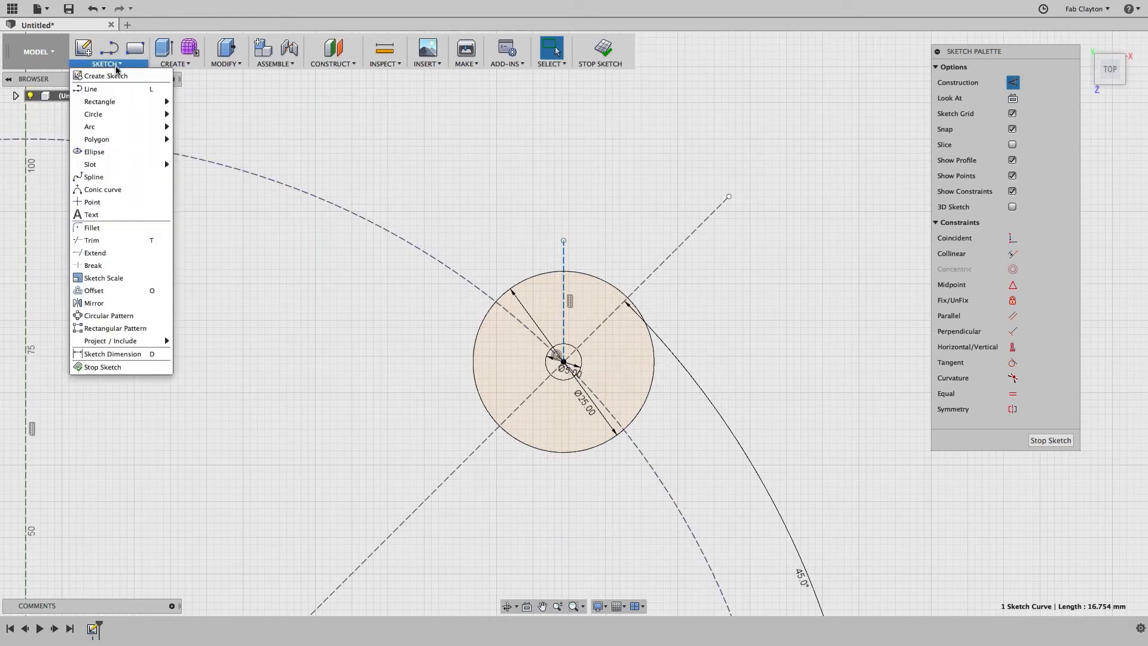
Step: Draw a 4 mm wide center-to-center slot along the vertical construction line
mouse_move(128, 168)
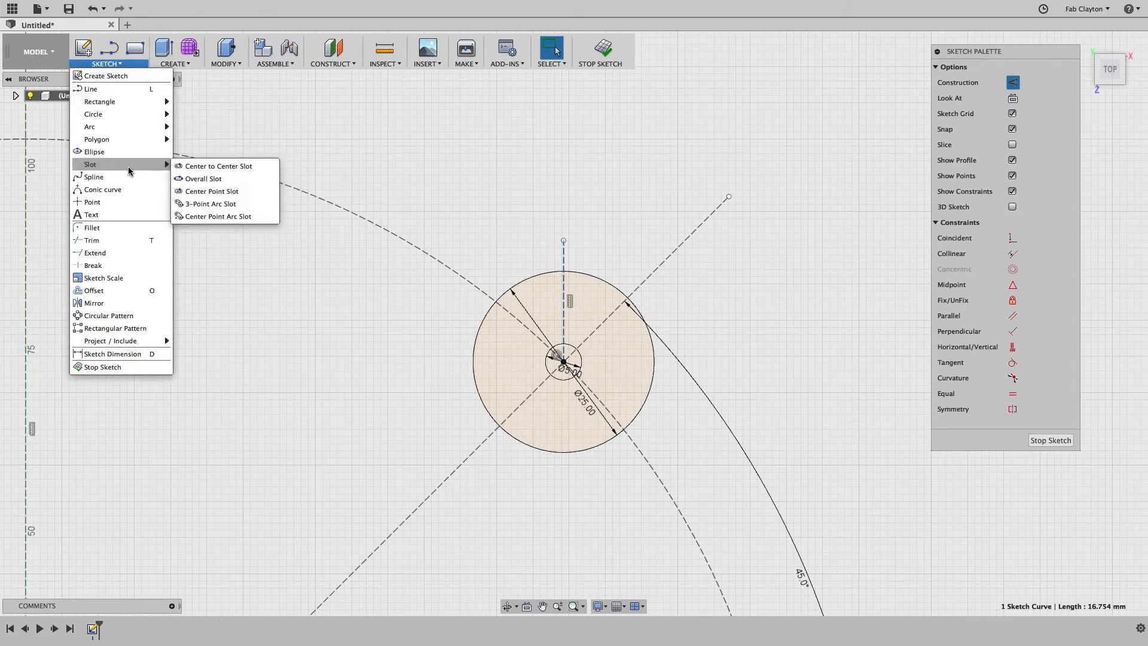
click(195, 169)
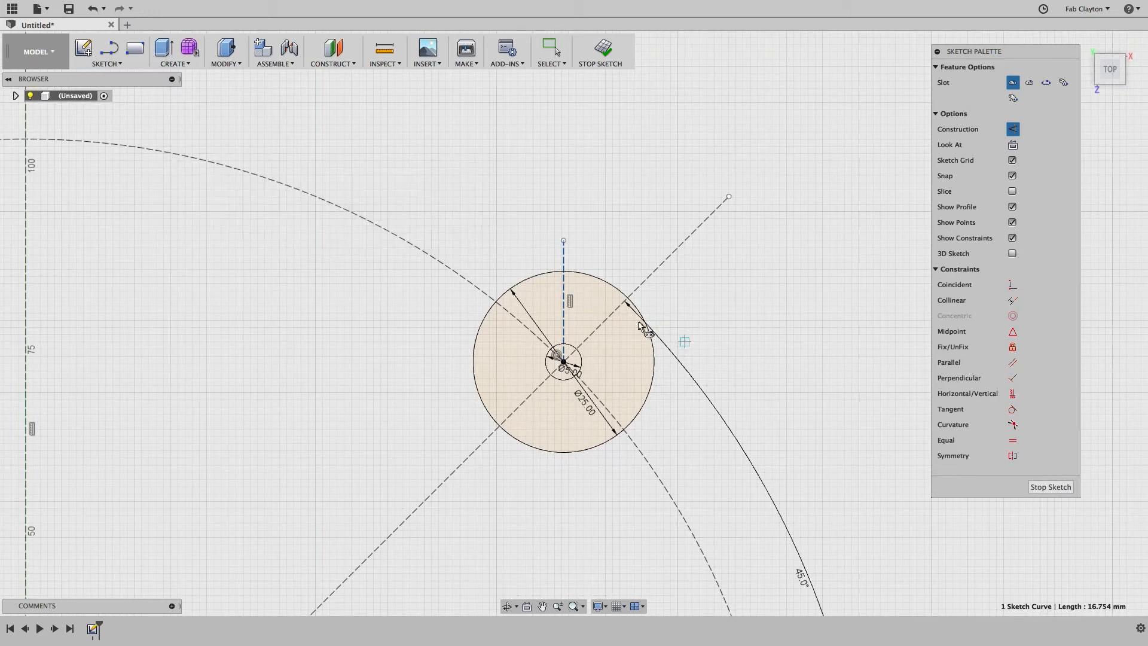
scroll(620, 336, up, 5)
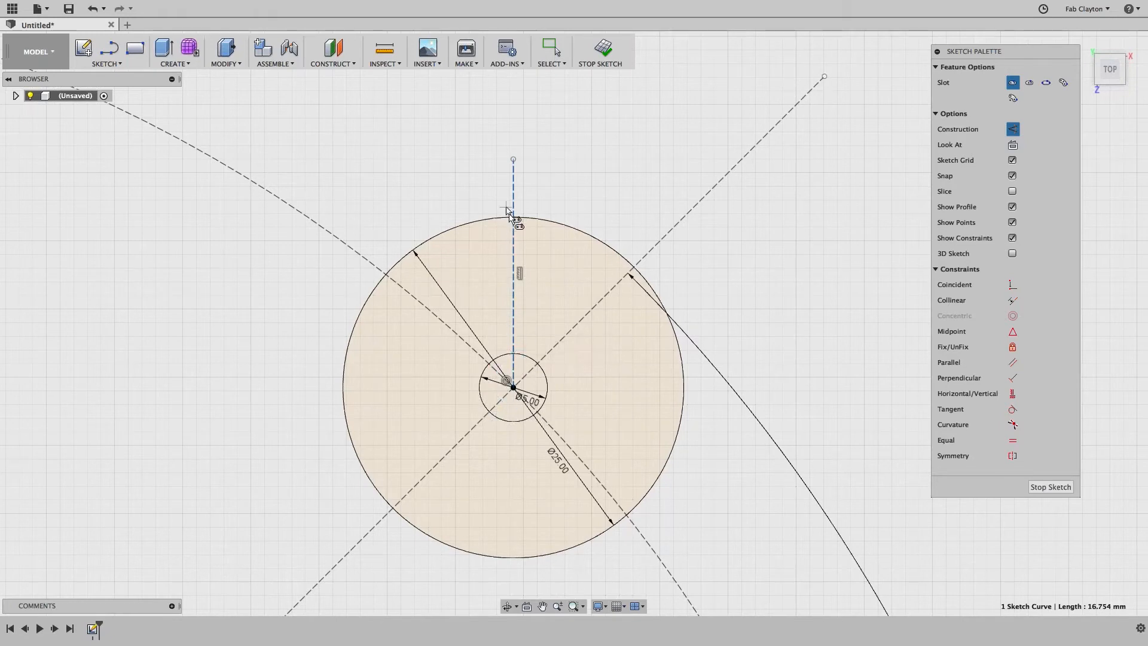
click(513, 256)
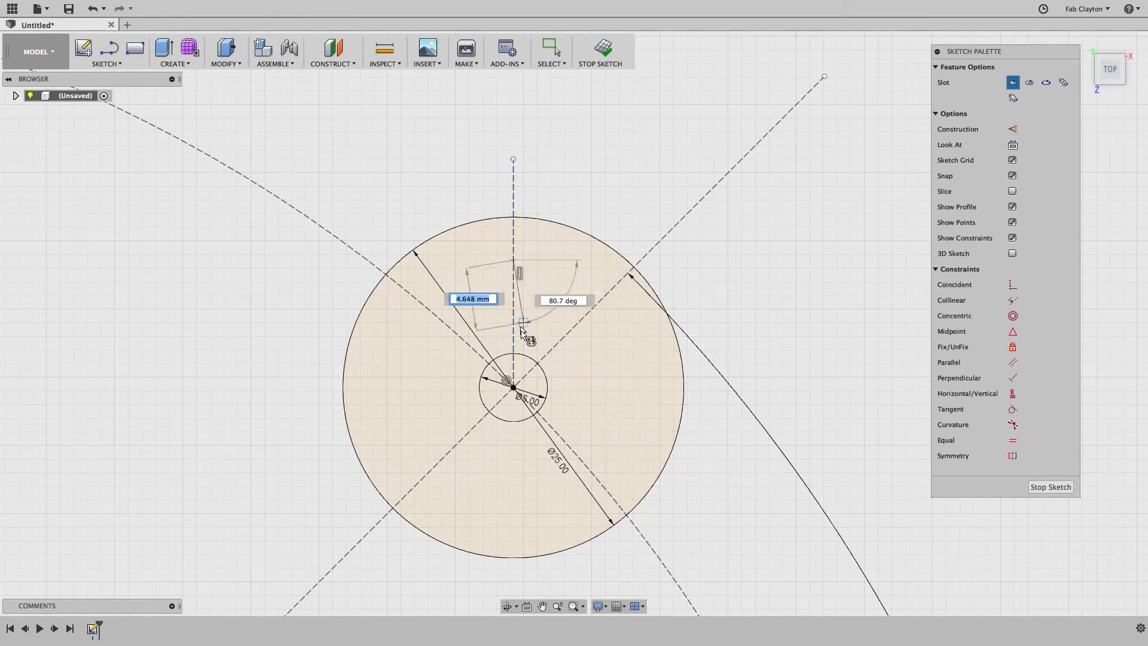
click(513, 336)
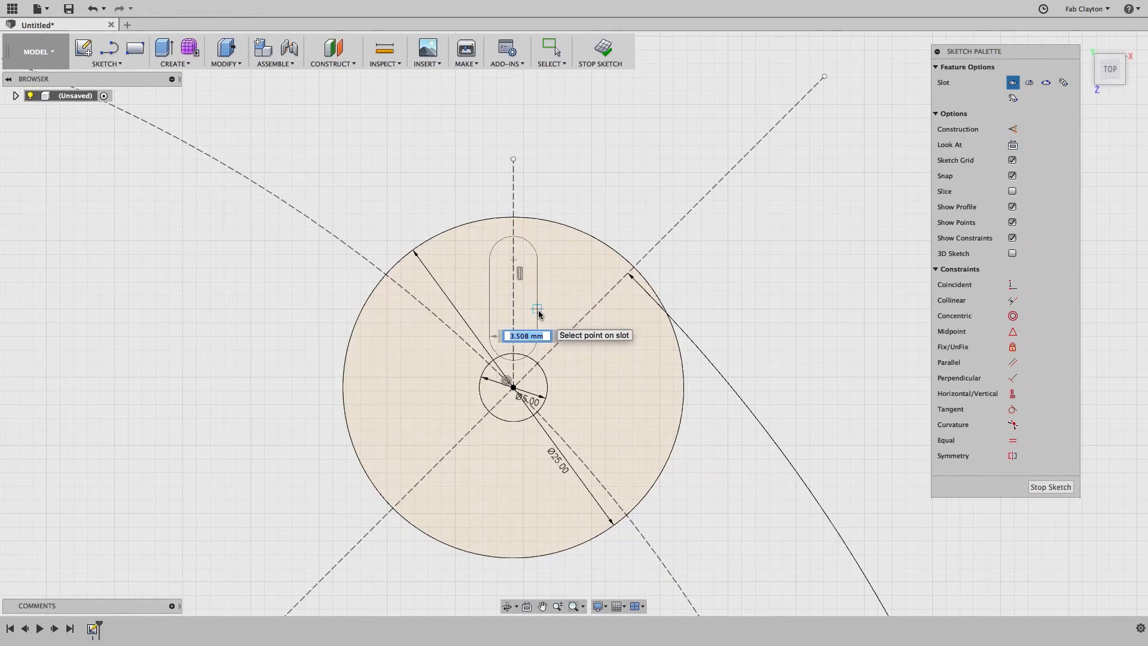
text(4)
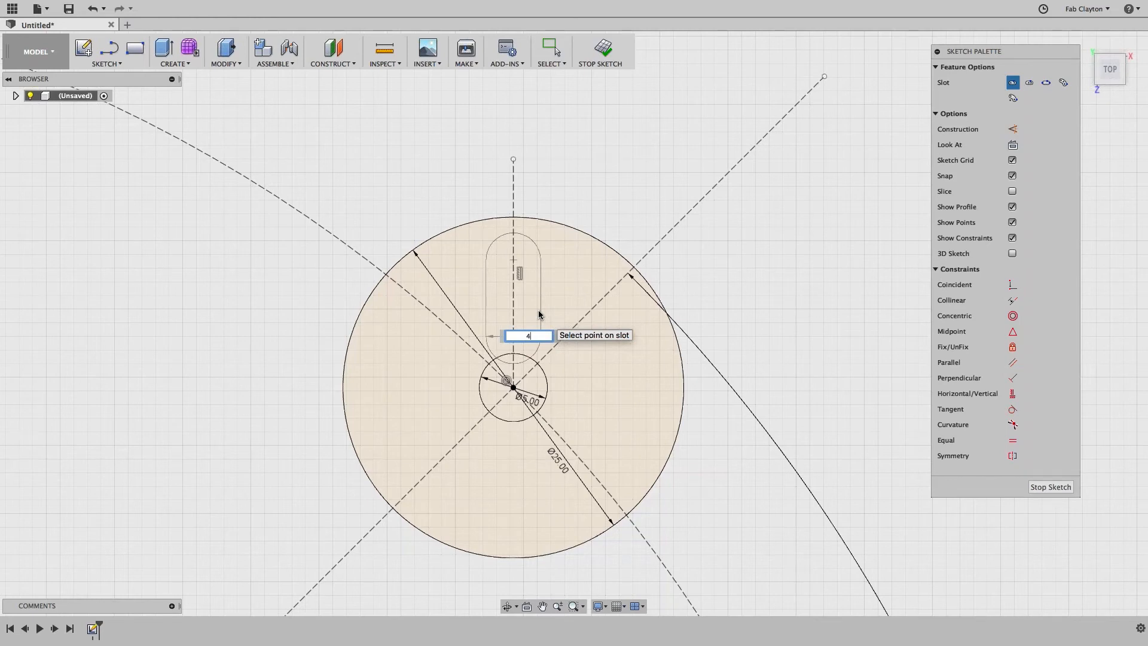
key(Tab)
key(Return)
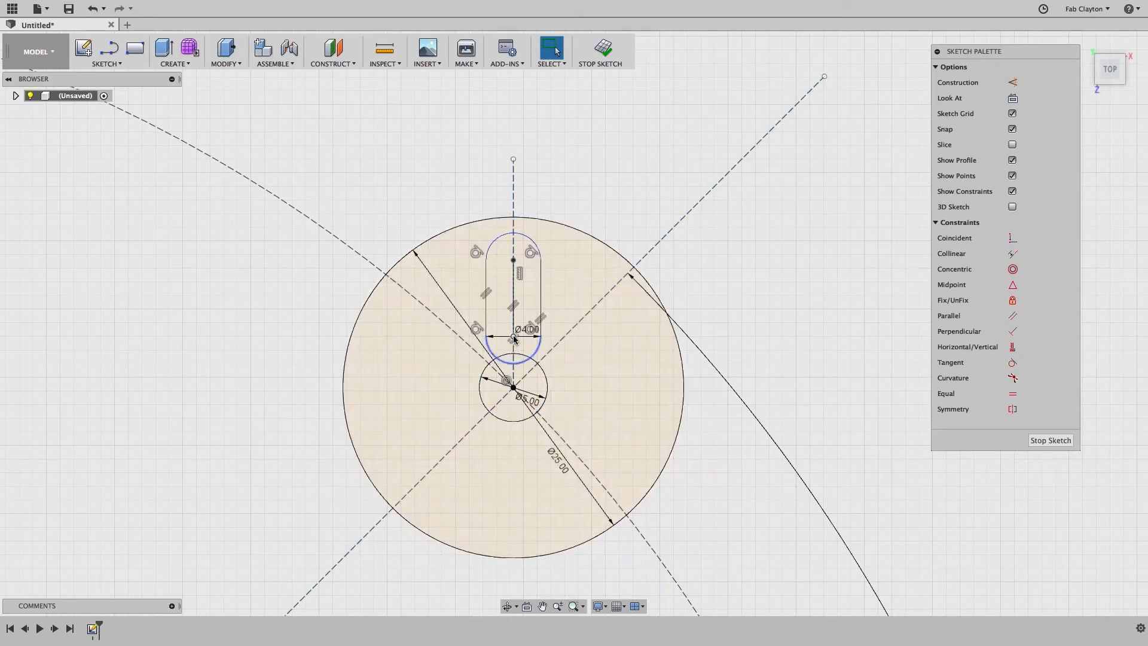
Step: Drag the slot's end points to shorten it and sit it above the small hole
drag(513, 338, 513, 314)
click(514, 314)
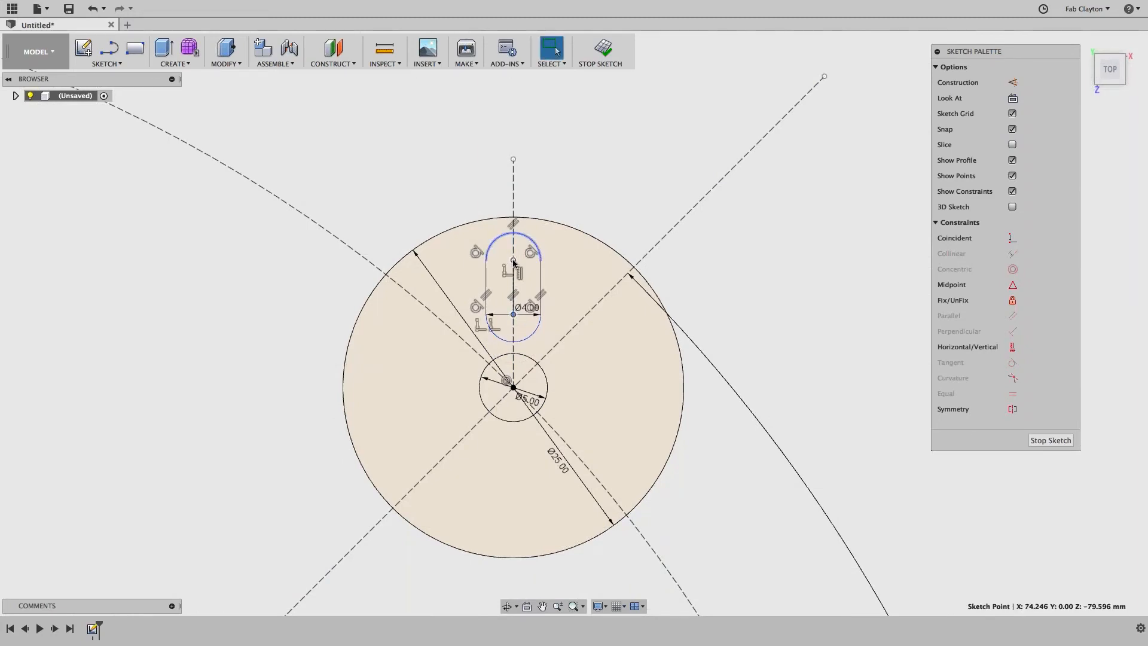
drag(513, 260, 514, 258)
click(513, 258)
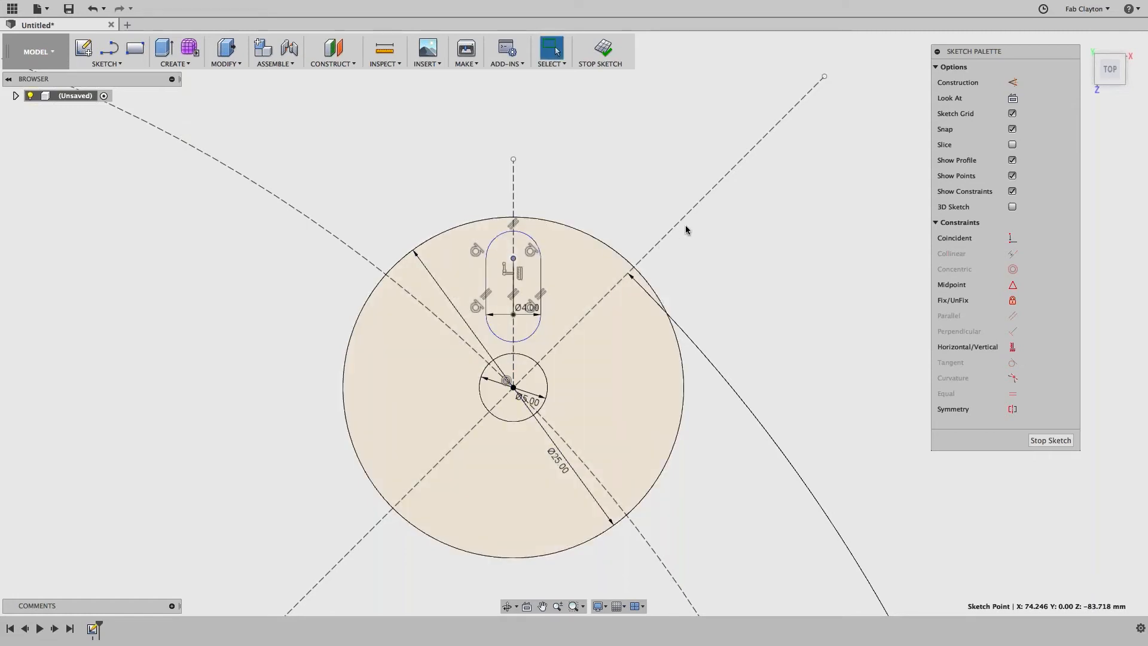
click(687, 228)
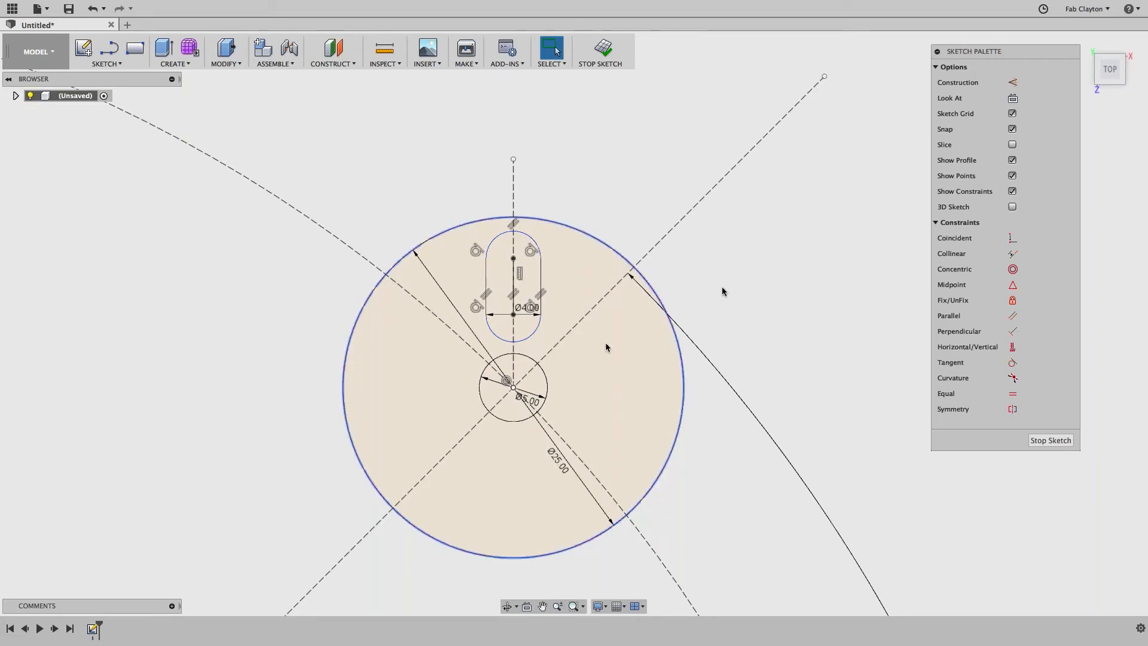
Step: Start a circular pattern by picking the slot's curves individually, then cancel it
click(112, 64)
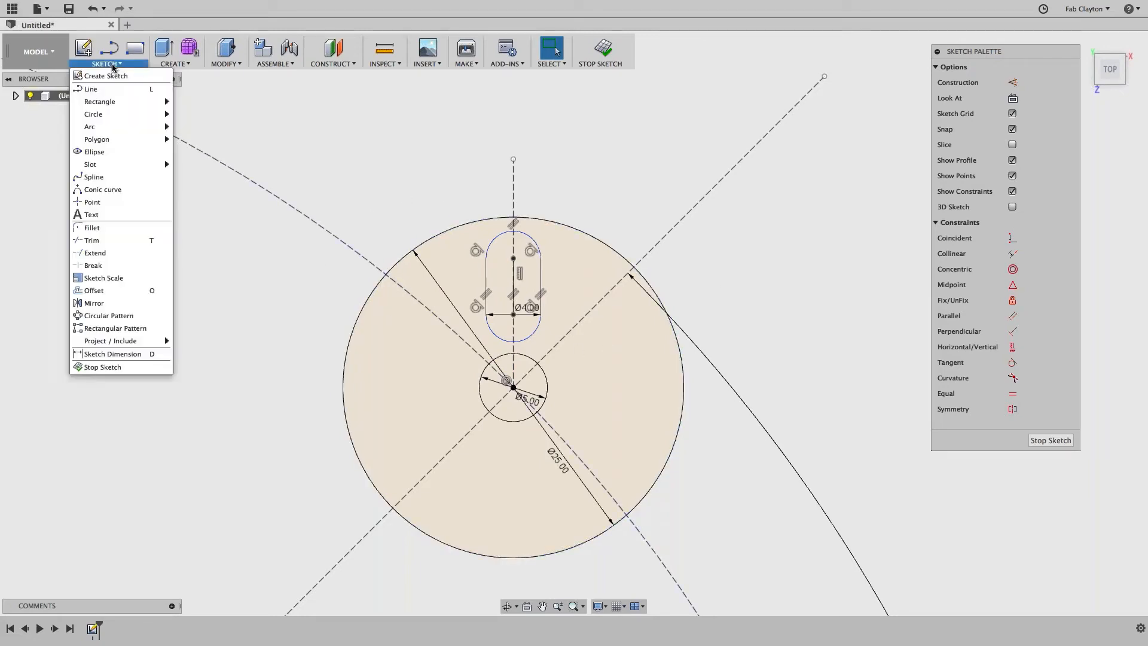
click(121, 316)
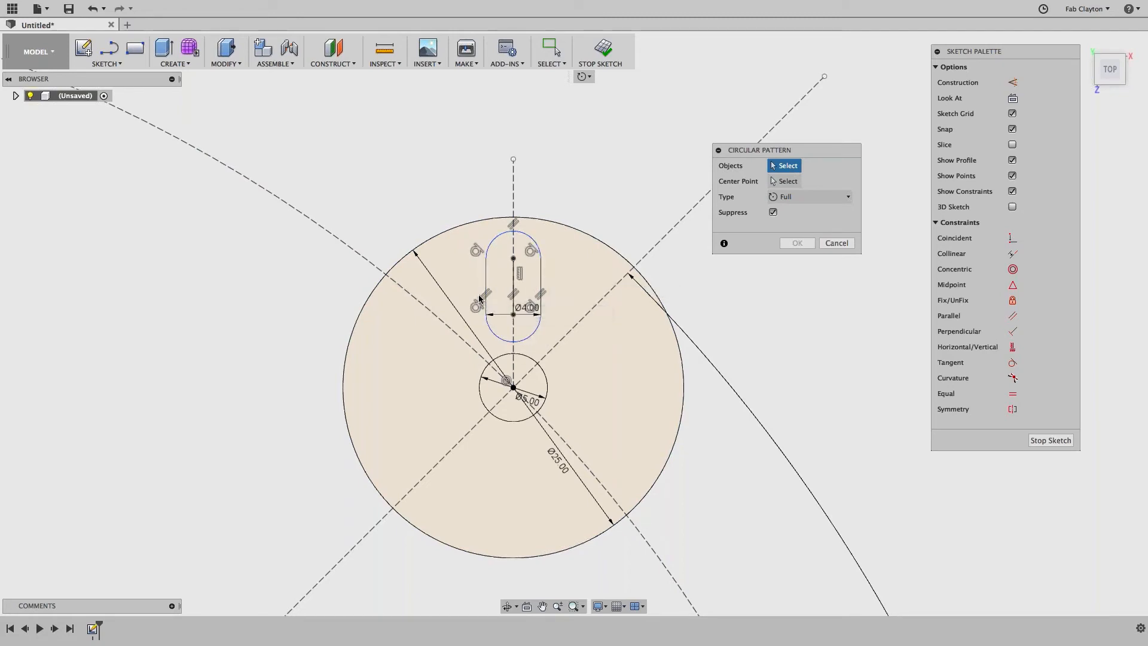
click(539, 281)
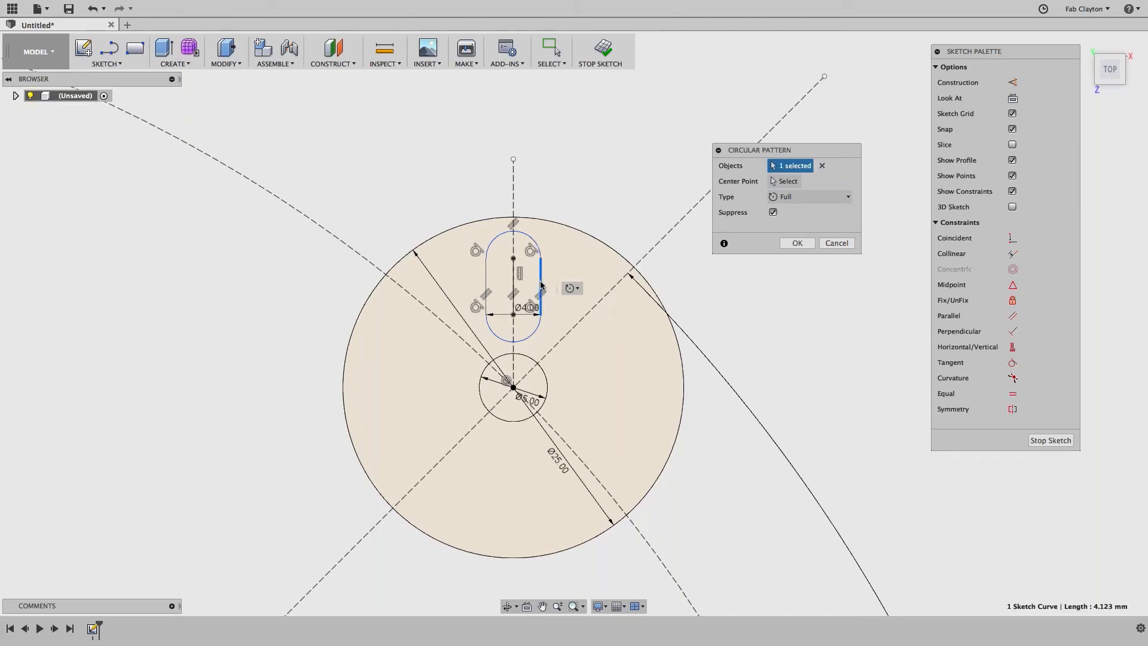
click(530, 243)
click(488, 288)
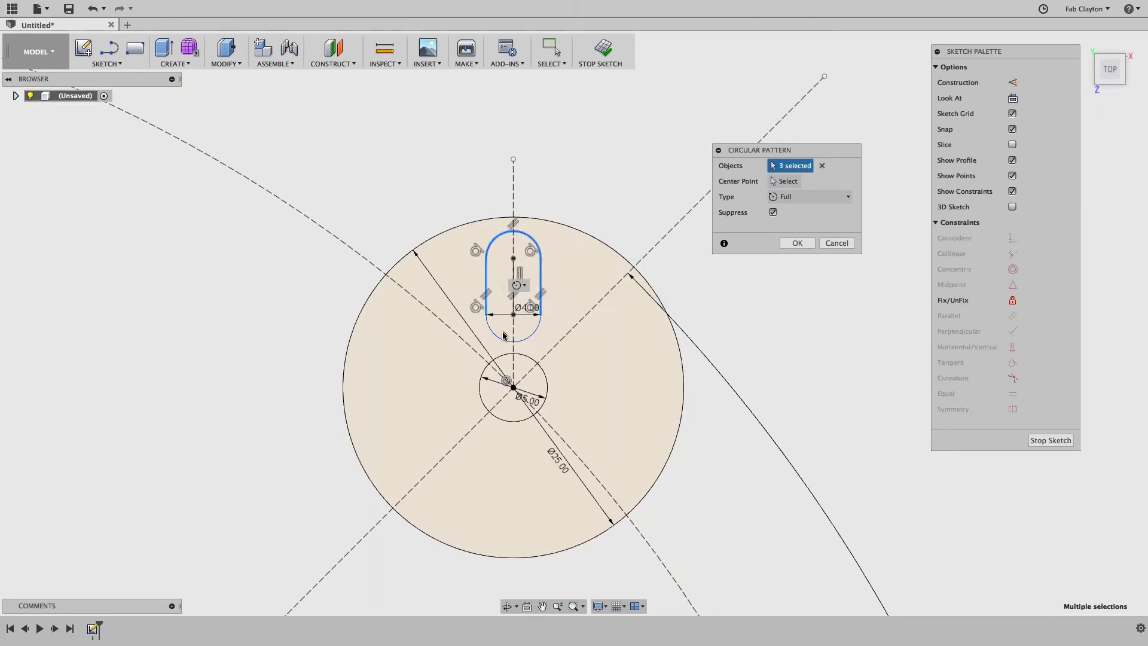
click(541, 280)
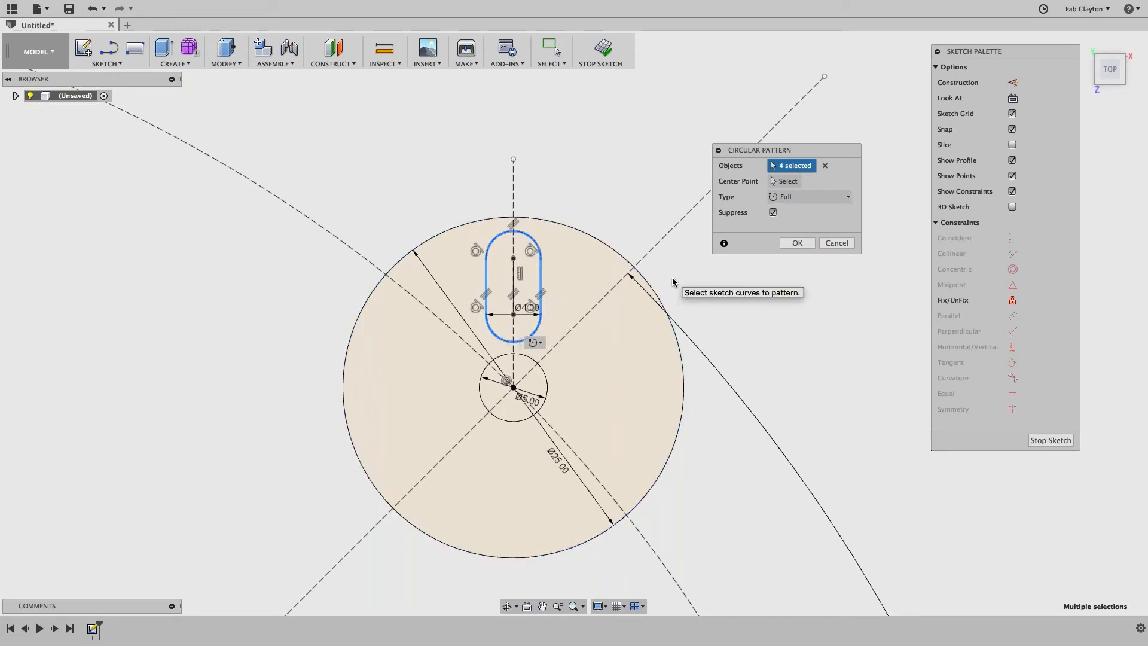
key(Escape)
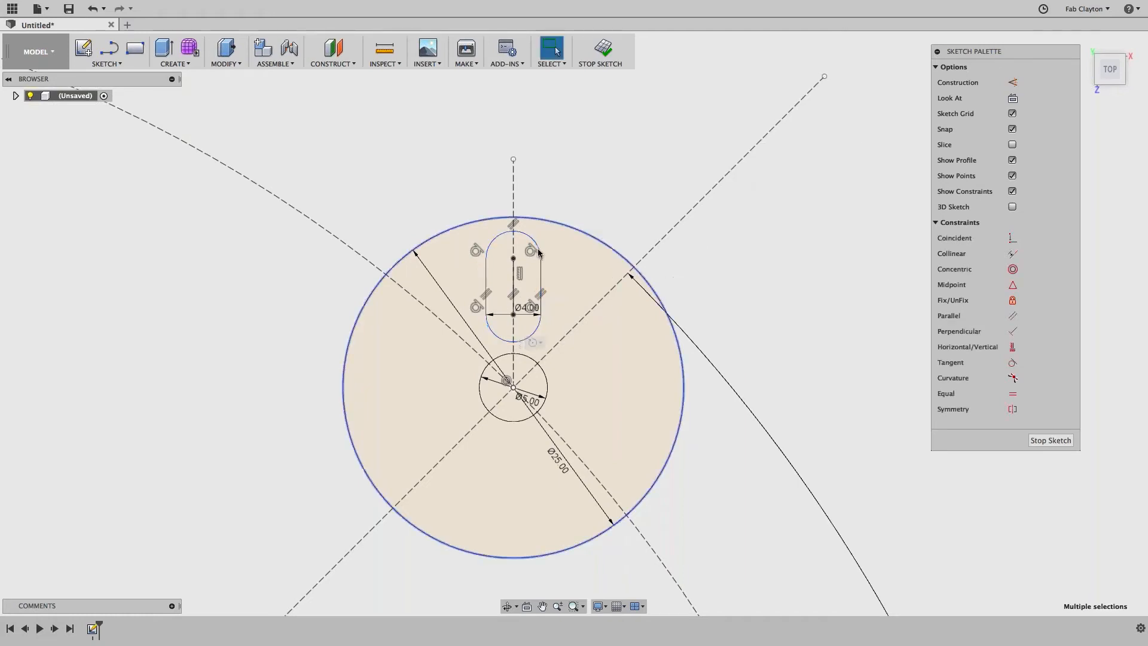
Step: Try window-selecting the slot several times, clearing unwanted selections
click(119, 64)
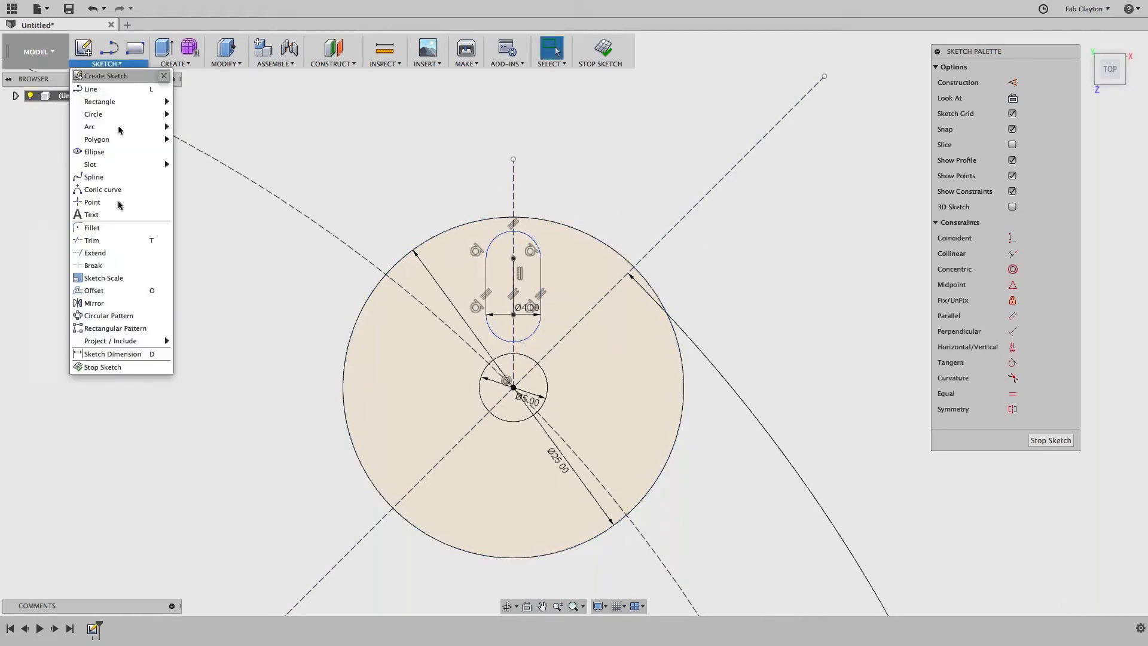
click(123, 314)
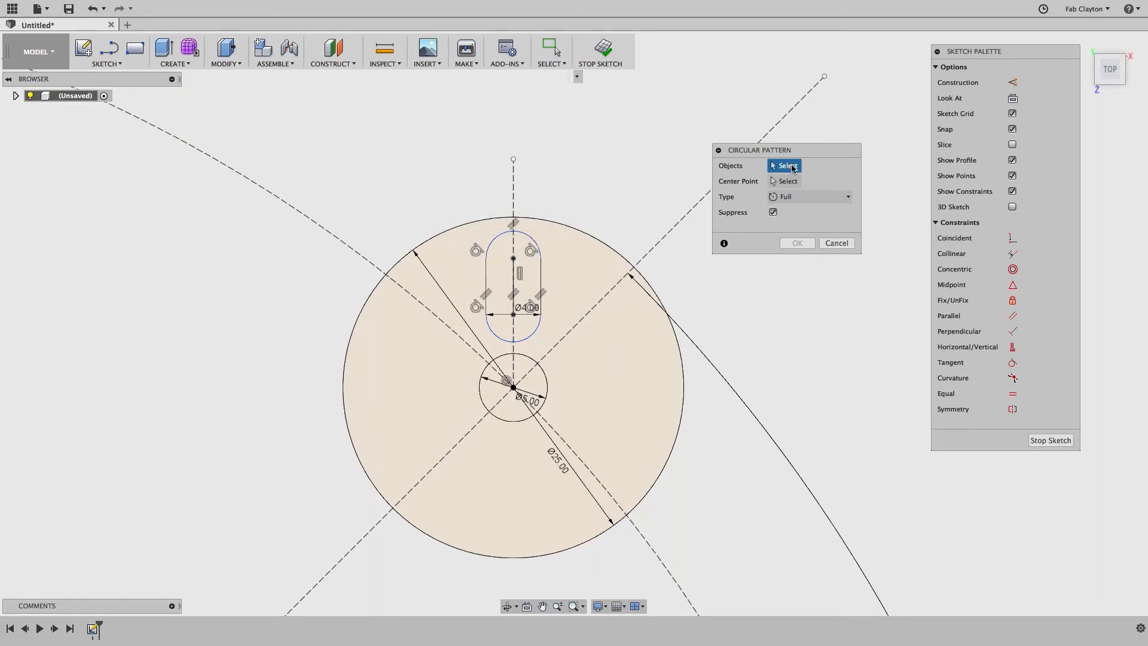
drag(451, 204, 518, 308)
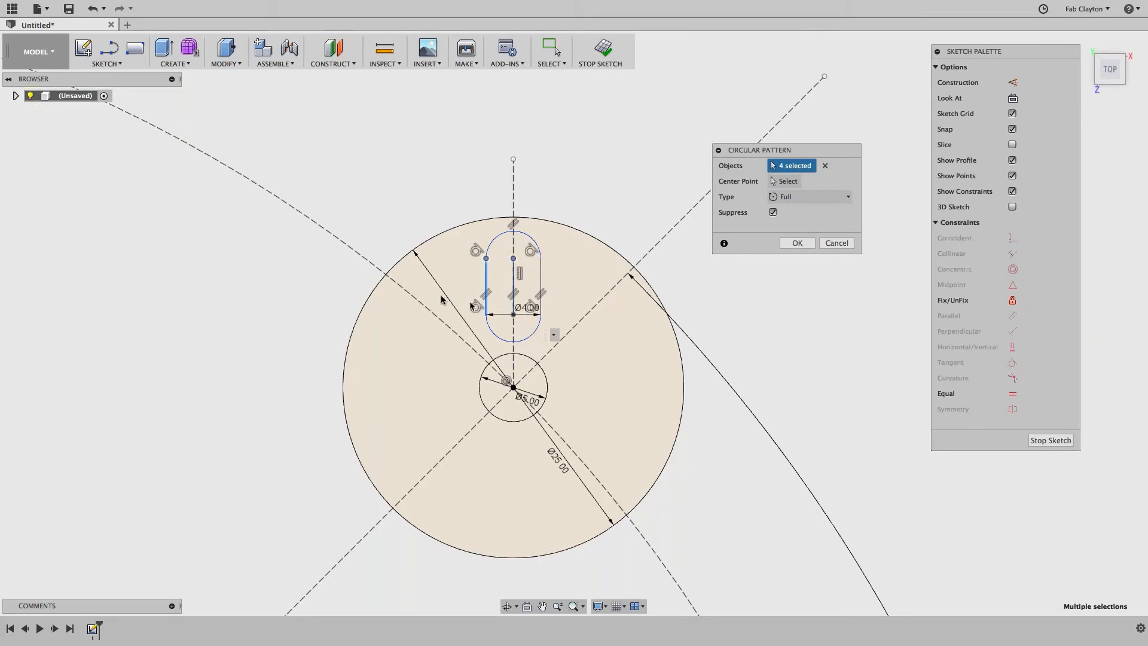
key(Escape)
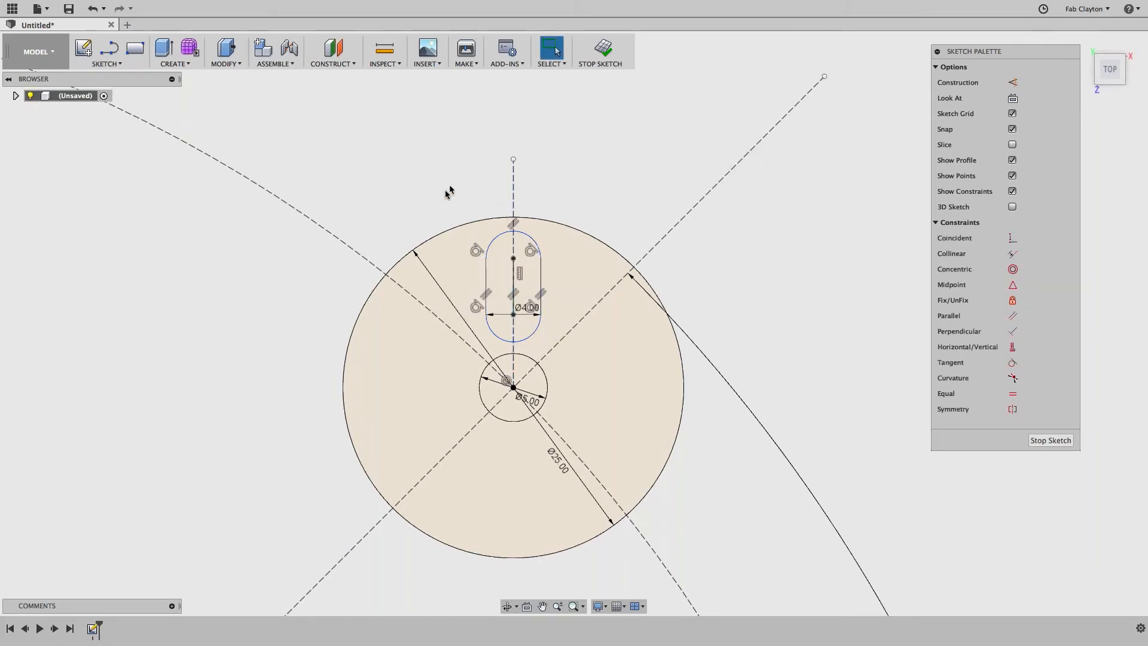
drag(432, 197, 590, 348)
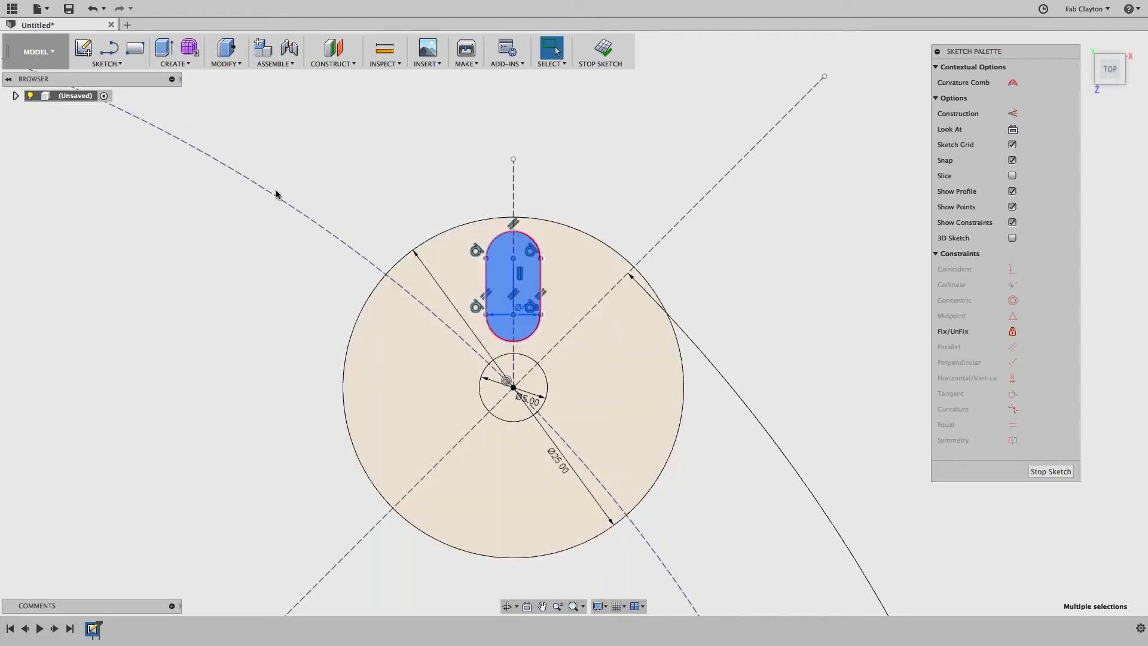
key(Escape)
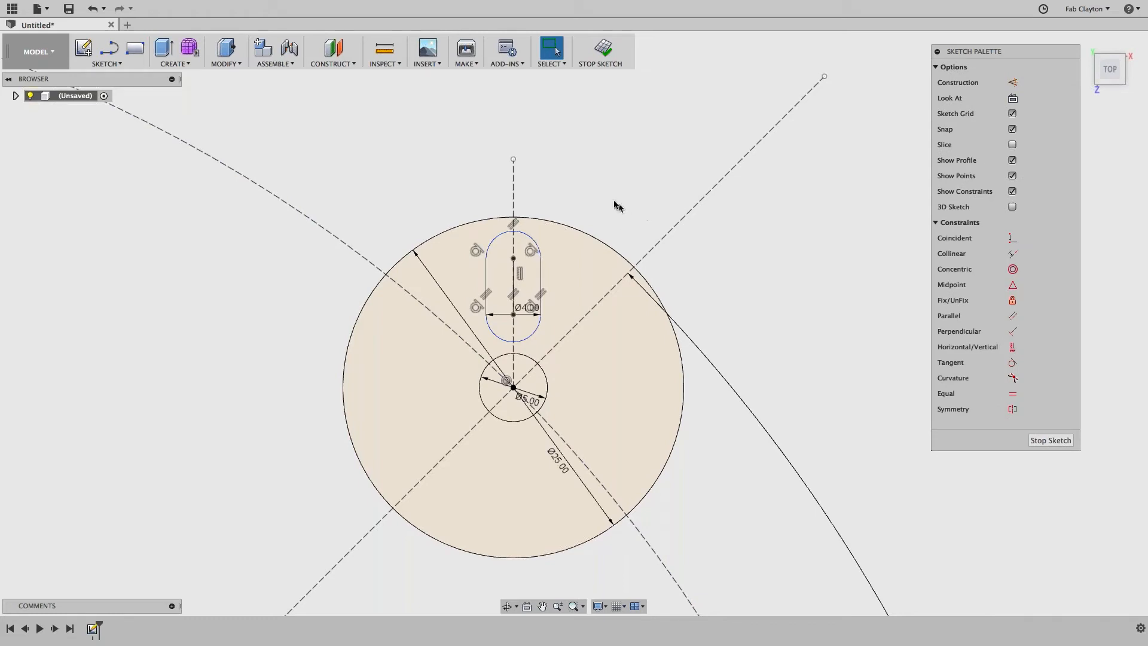
drag(604, 201, 474, 291)
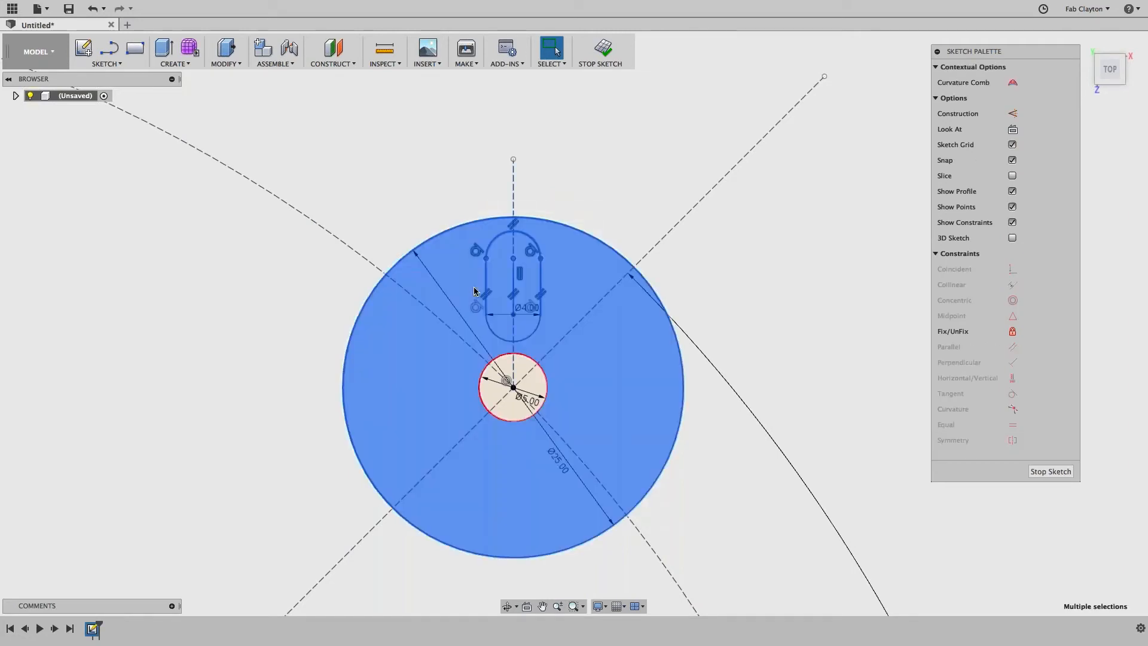
key(Escape)
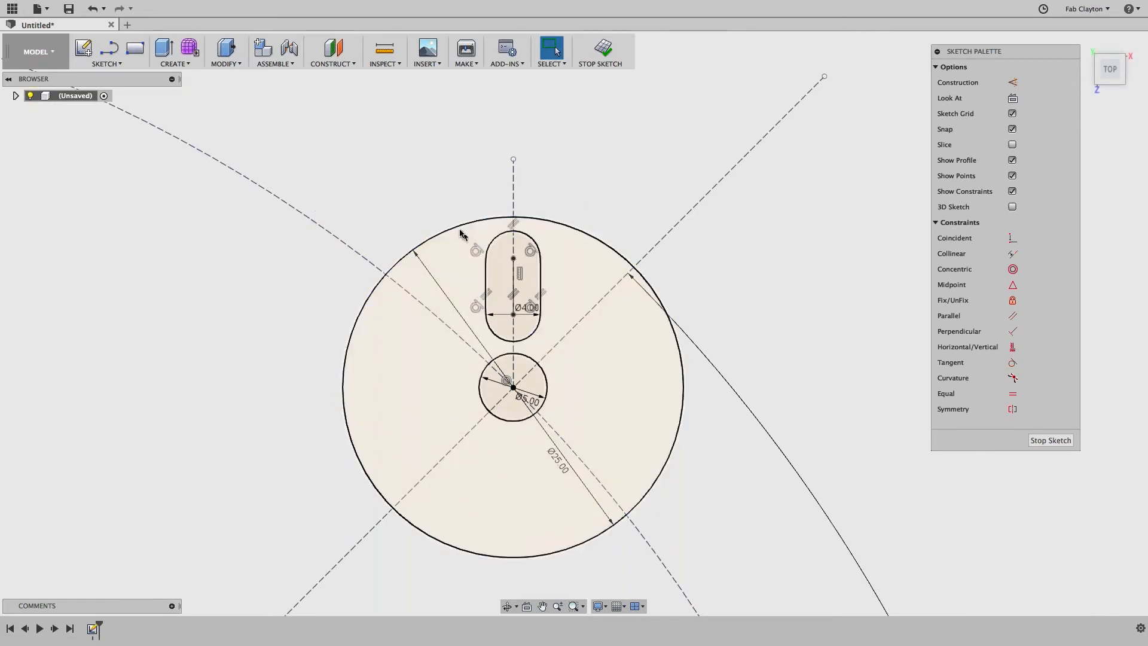
Step: Circular-pattern the selected slot 4 times around the motor mount's centre point
drag(426, 192, 578, 346)
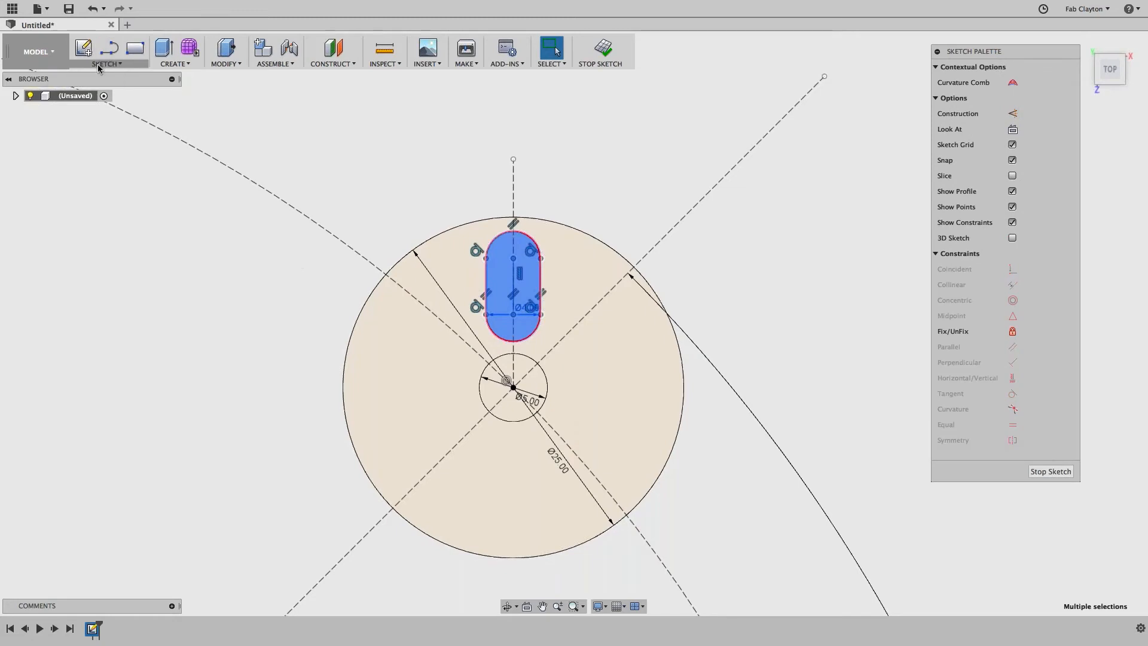
click(106, 63)
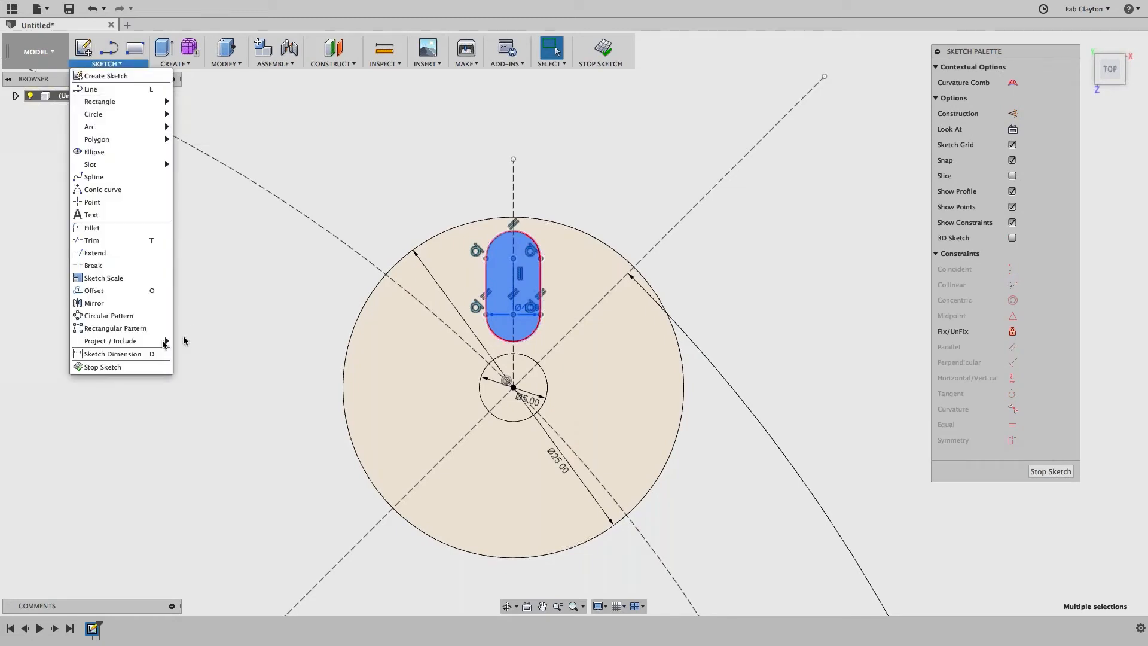
click(115, 317)
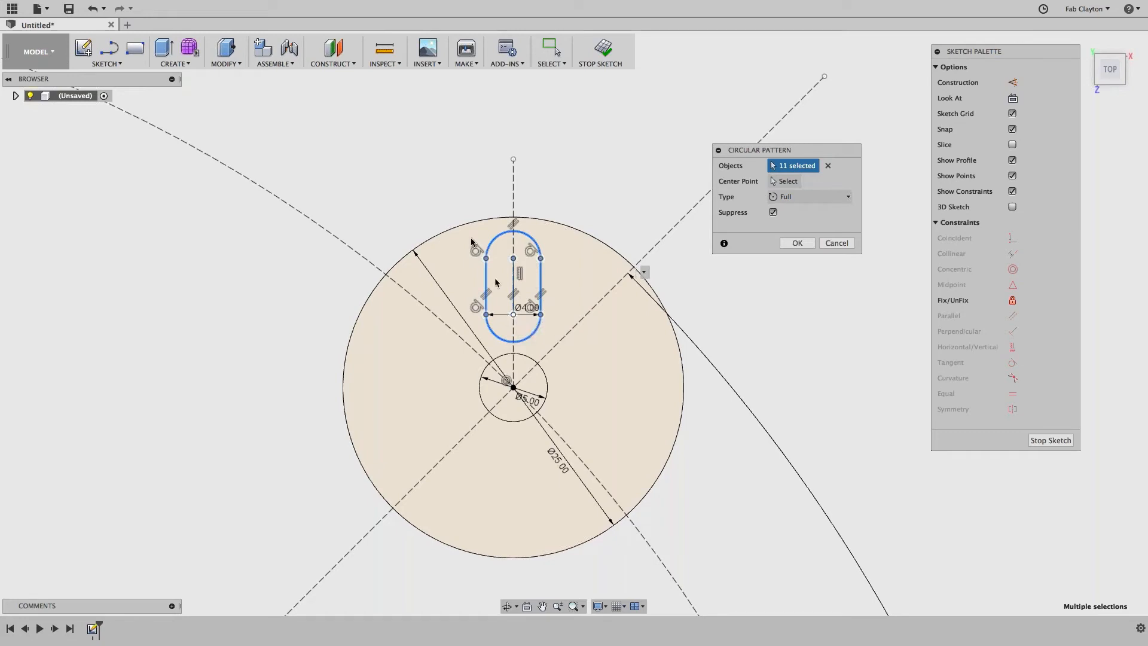
click(785, 181)
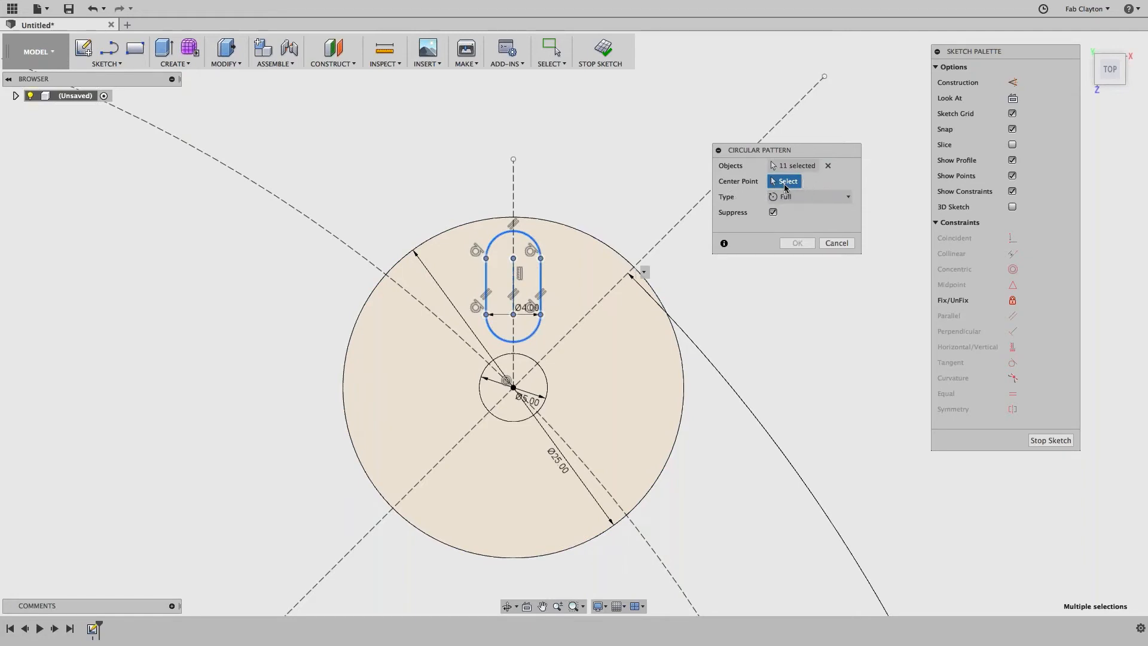
click(513, 388)
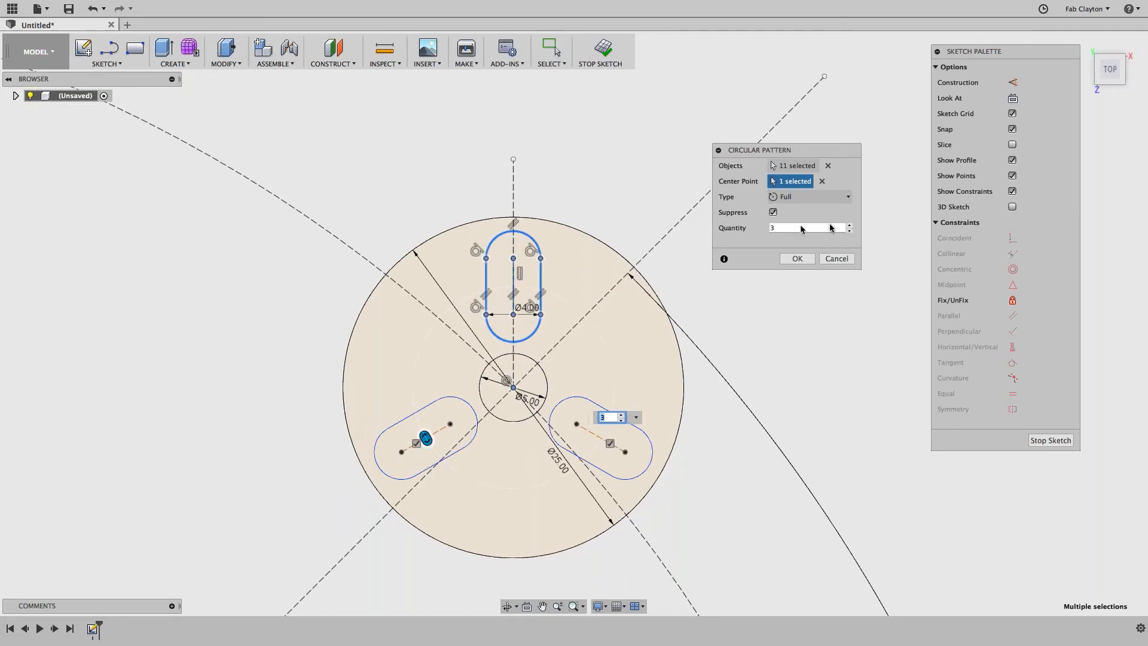
click(849, 226)
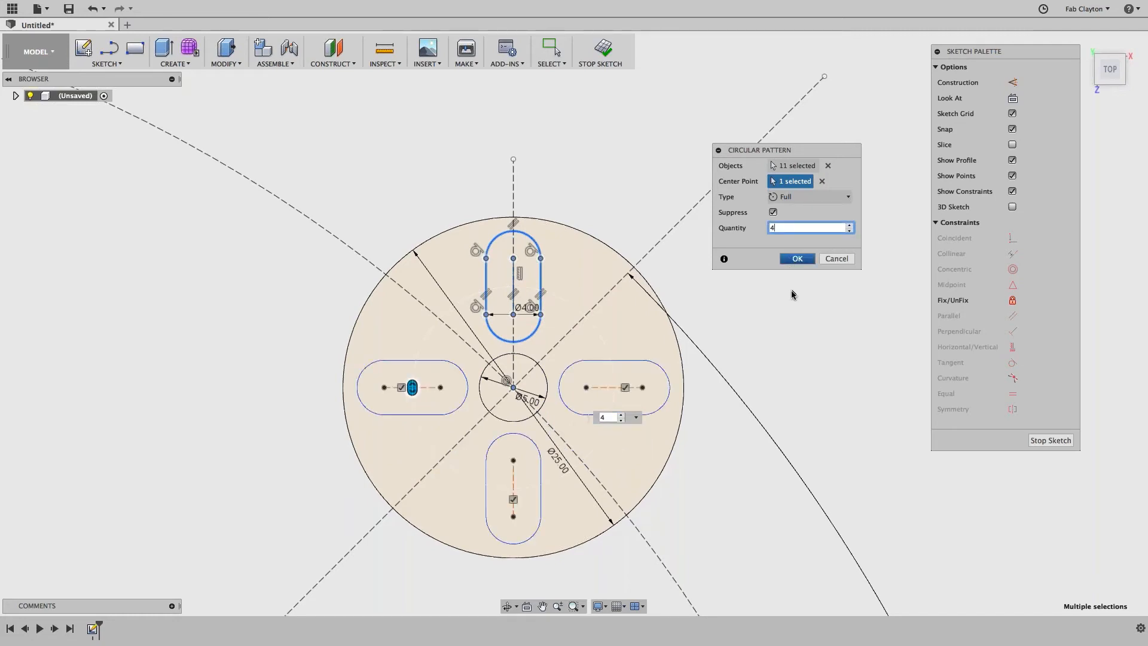
key(Return)
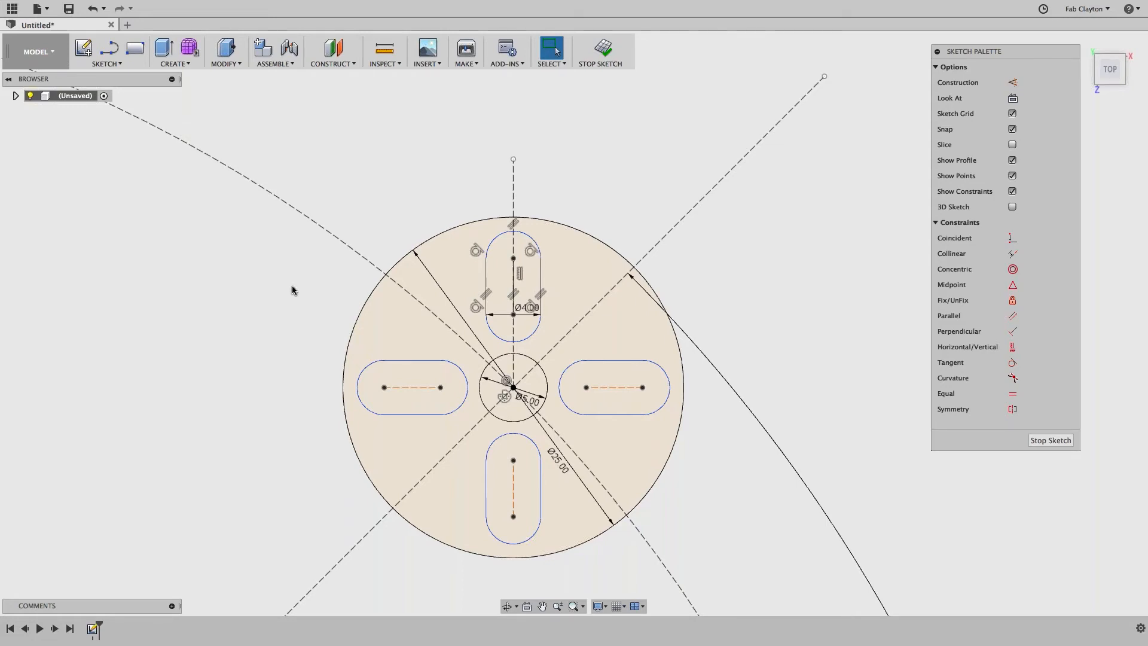
Step: Zoom out and pan until the sketch origin and the Ø210 circle are centred in view
scroll(294, 287, down, 2)
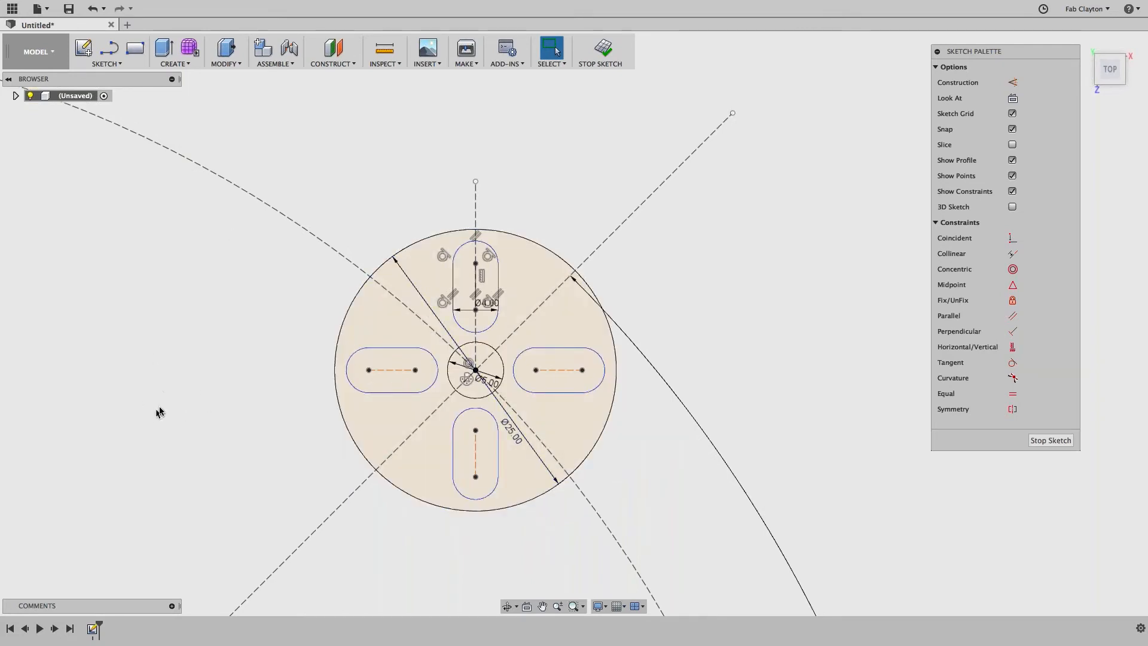
scroll(163, 400, down, 3)
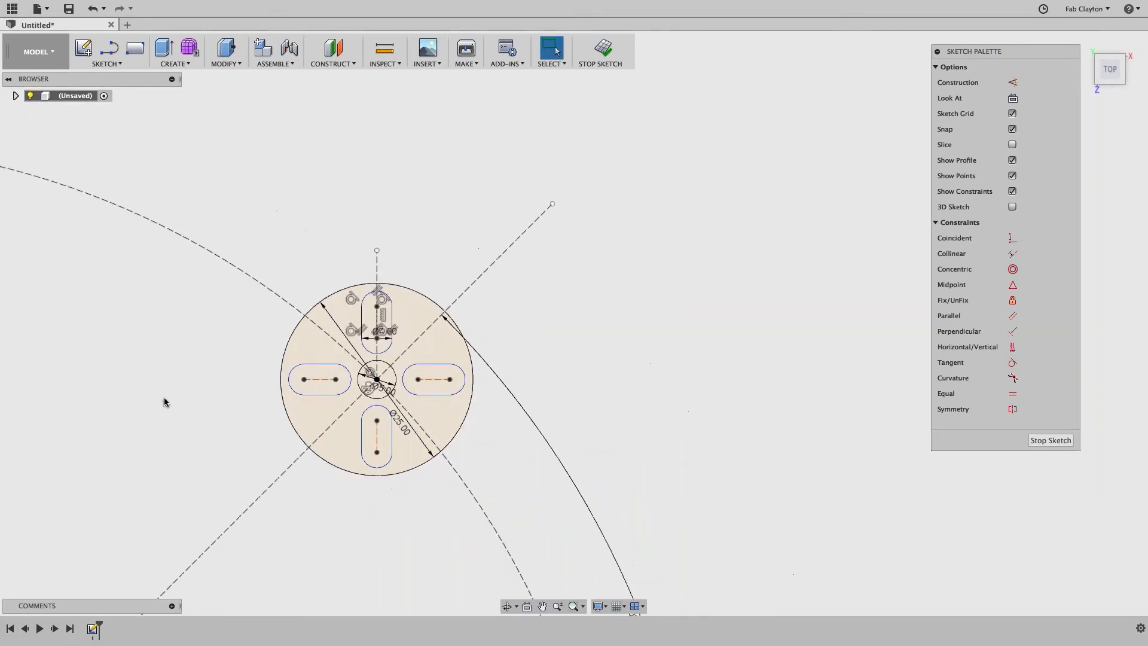
scroll(231, 418, down, 1)
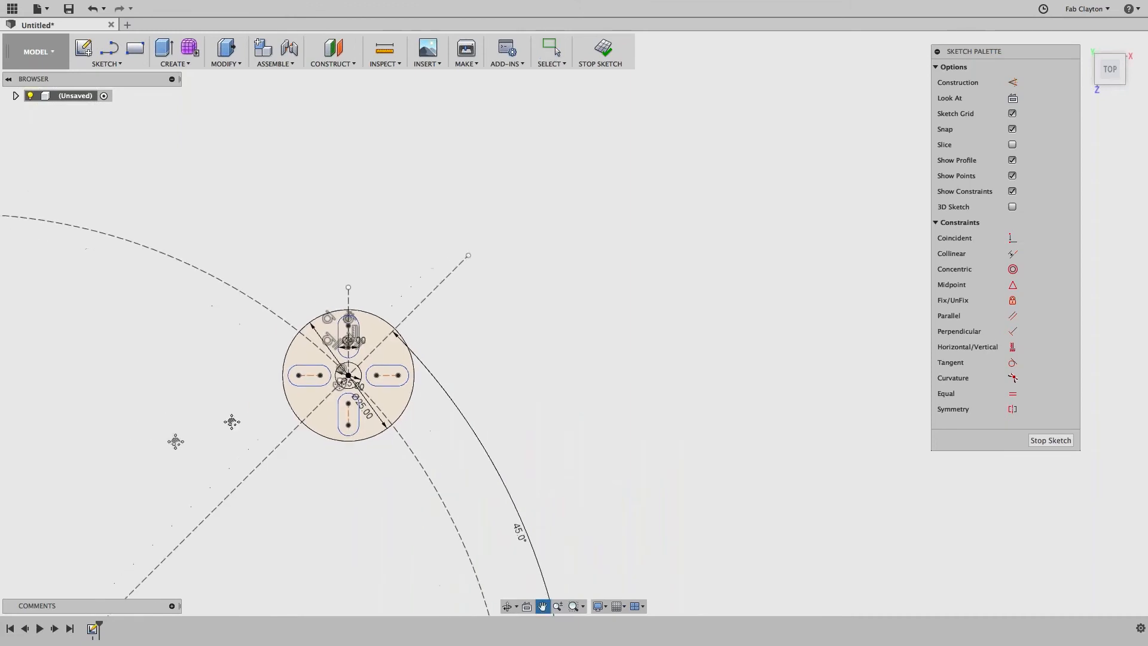
middle_drag(231, 418, 574, 234)
scroll(545, 267, down, 2)
middle_drag(482, 334, 532, 245)
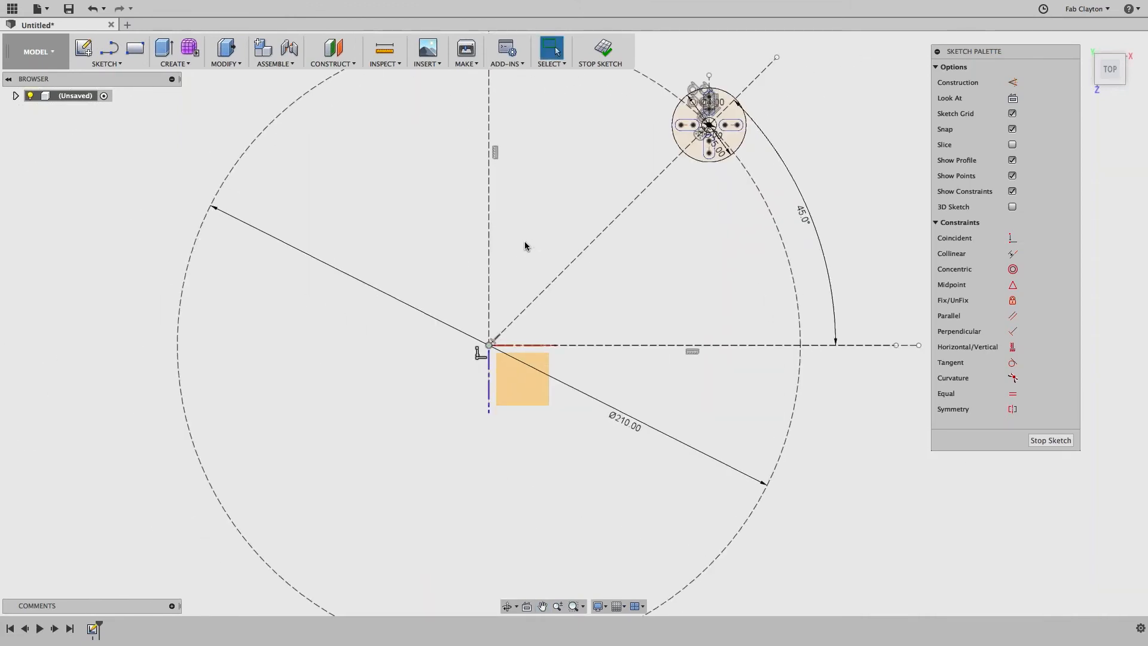
scroll(516, 280, down, 1)
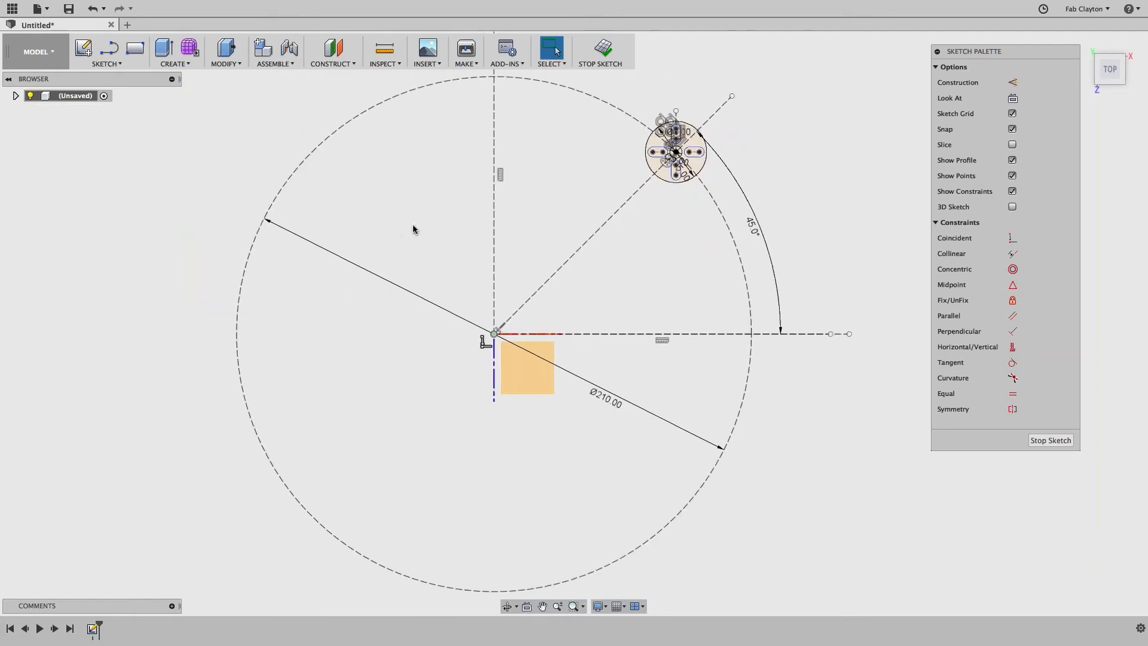
middle_drag(413, 228, 382, 278)
Step: Circular-pattern the whole motor mount around the sketch origin with quantity 4
click(127, 64)
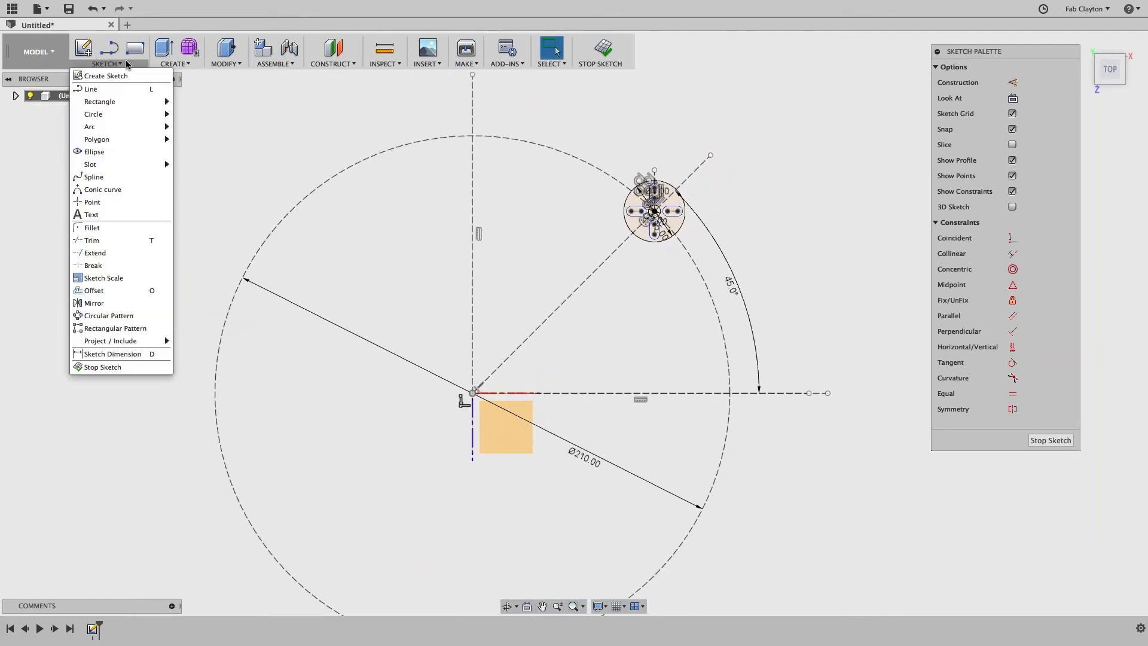
click(109, 317)
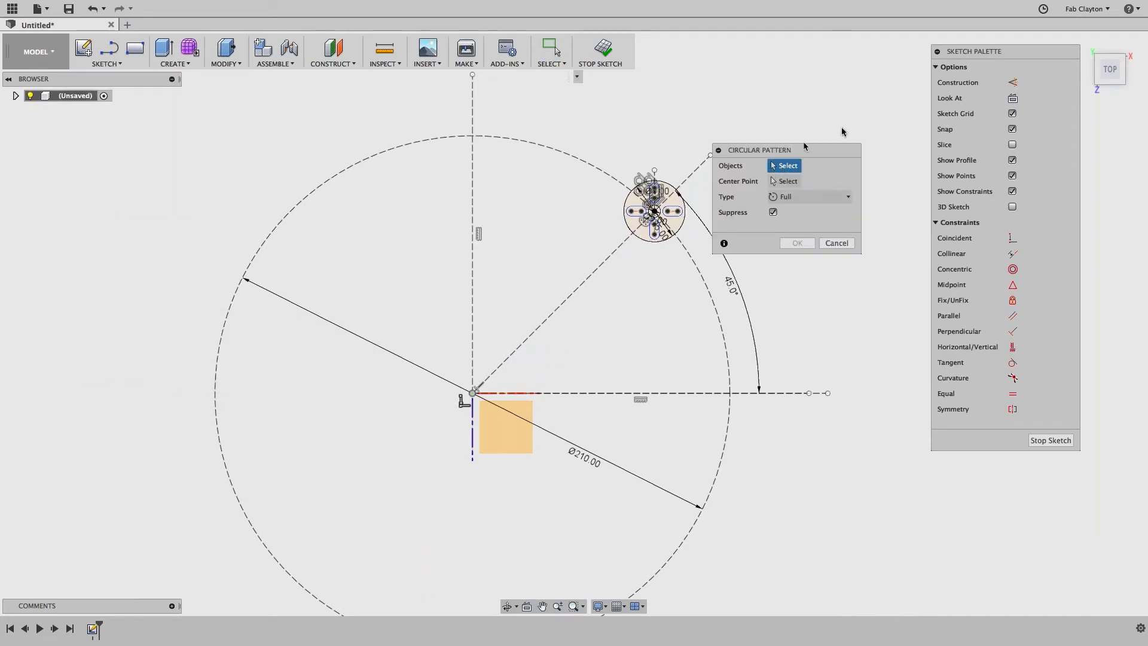
drag(804, 145, 864, 120)
drag(601, 149, 705, 258)
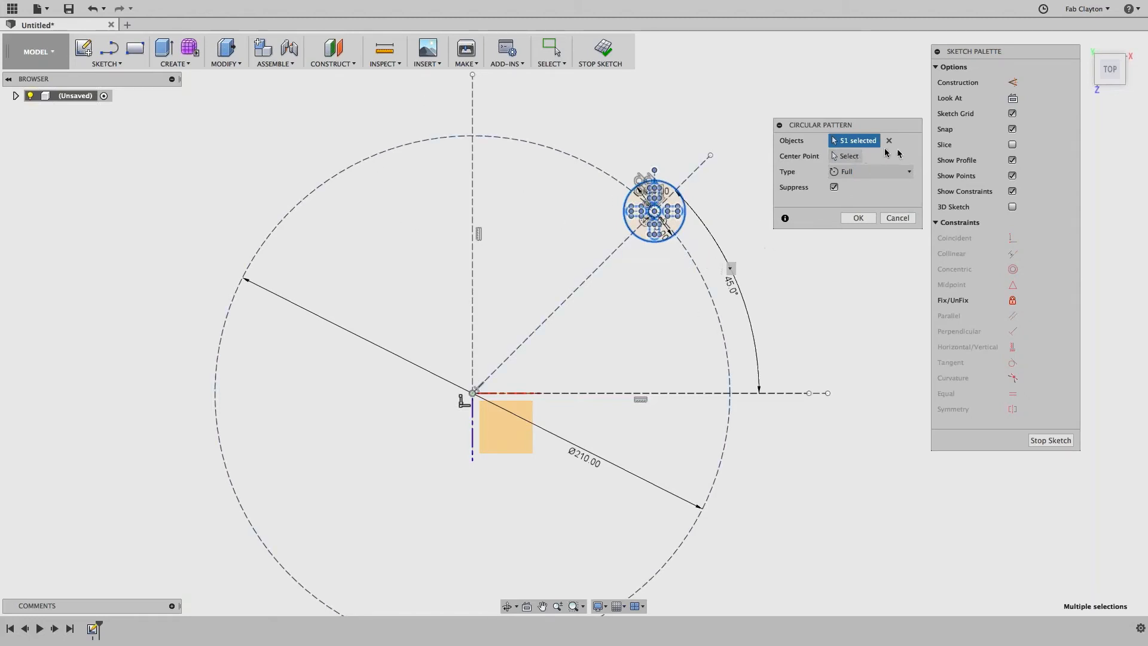
click(845, 156)
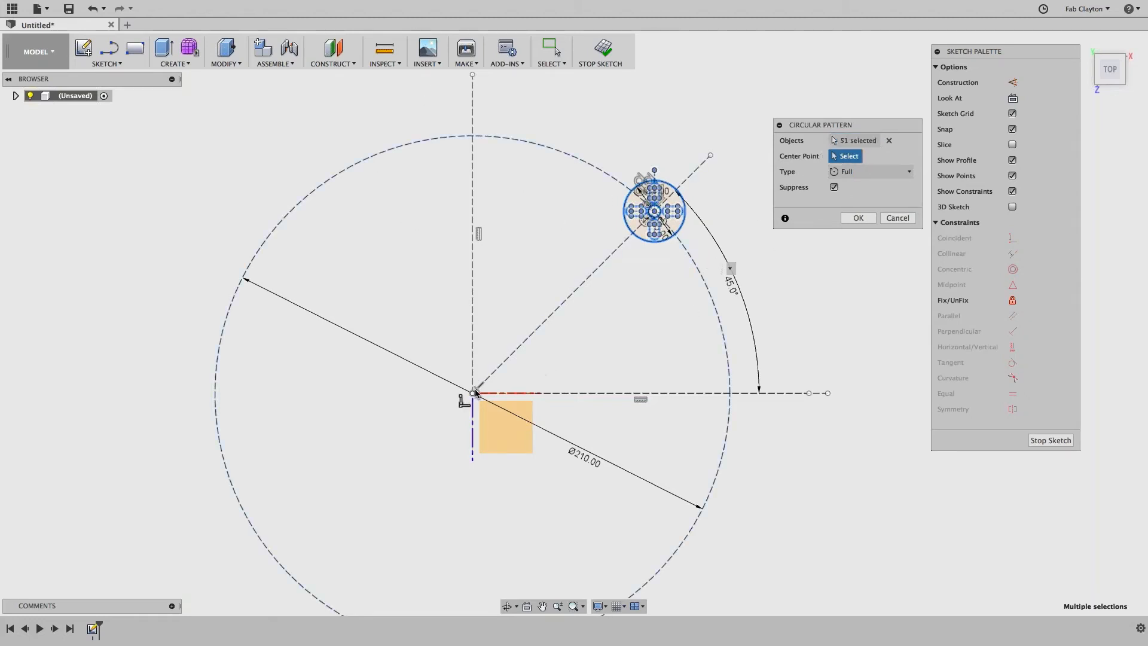
click(473, 393)
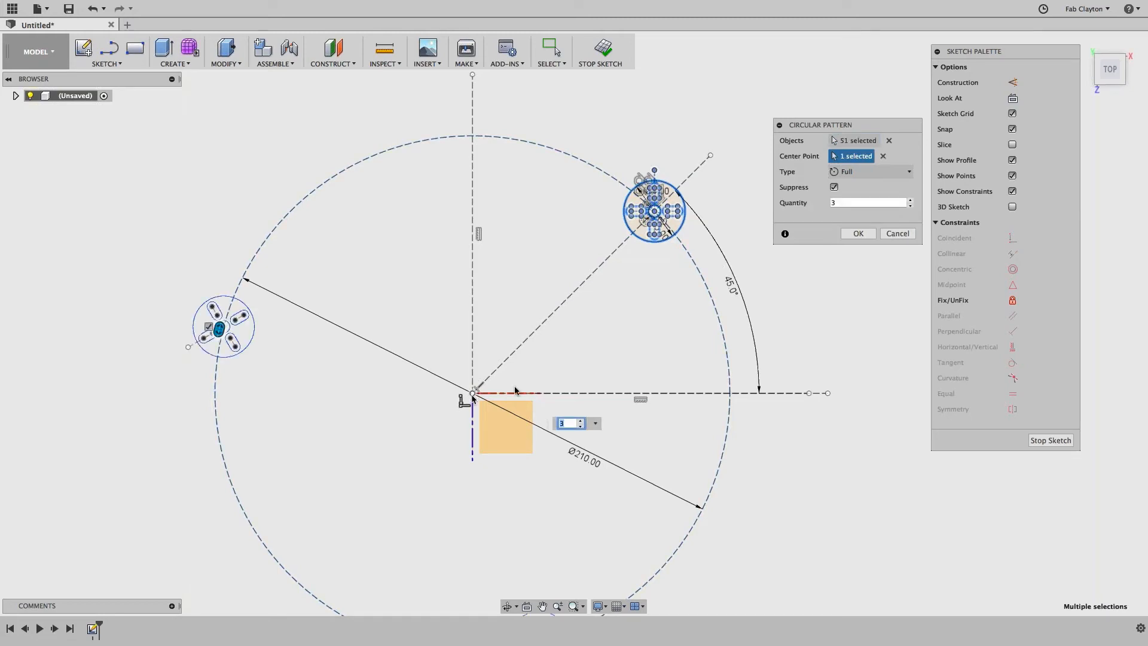
click(910, 202)
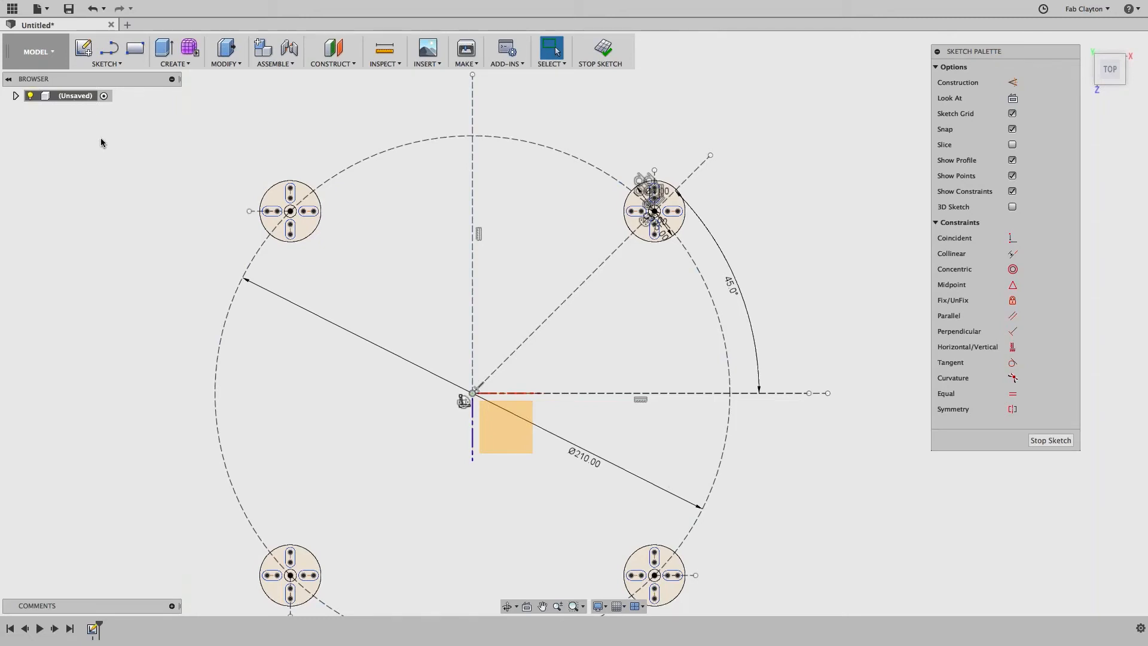
Step: Draw a center rectangle on the sketch origin, 169 mm tall by 45 mm wide
click(114, 62)
mouse_move(120, 102)
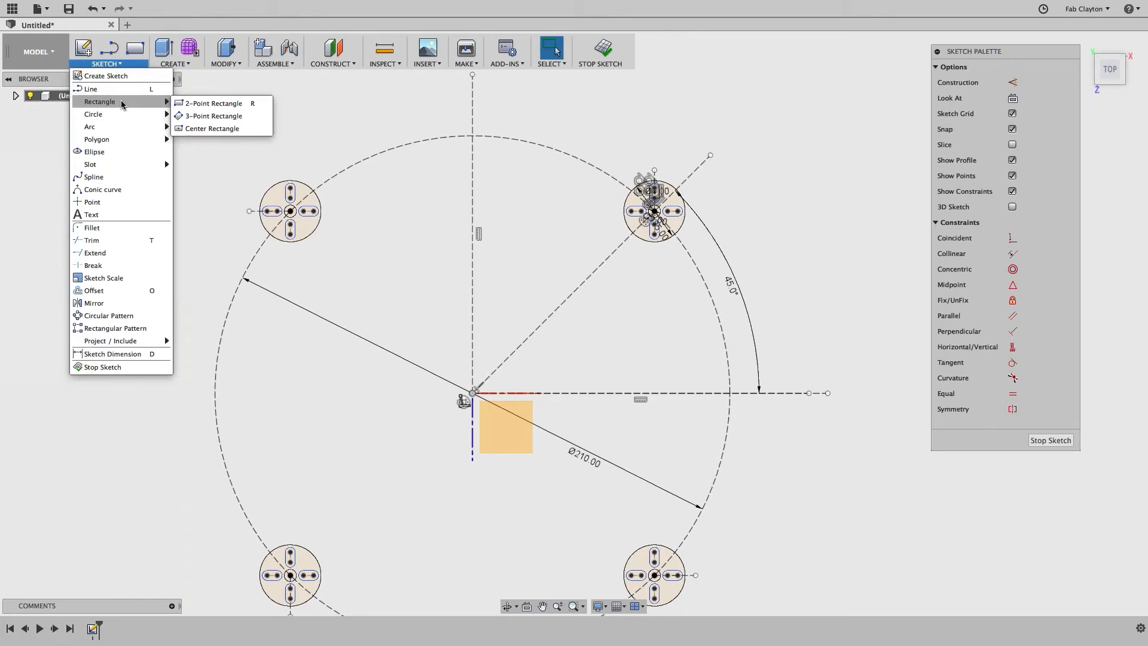
click(197, 129)
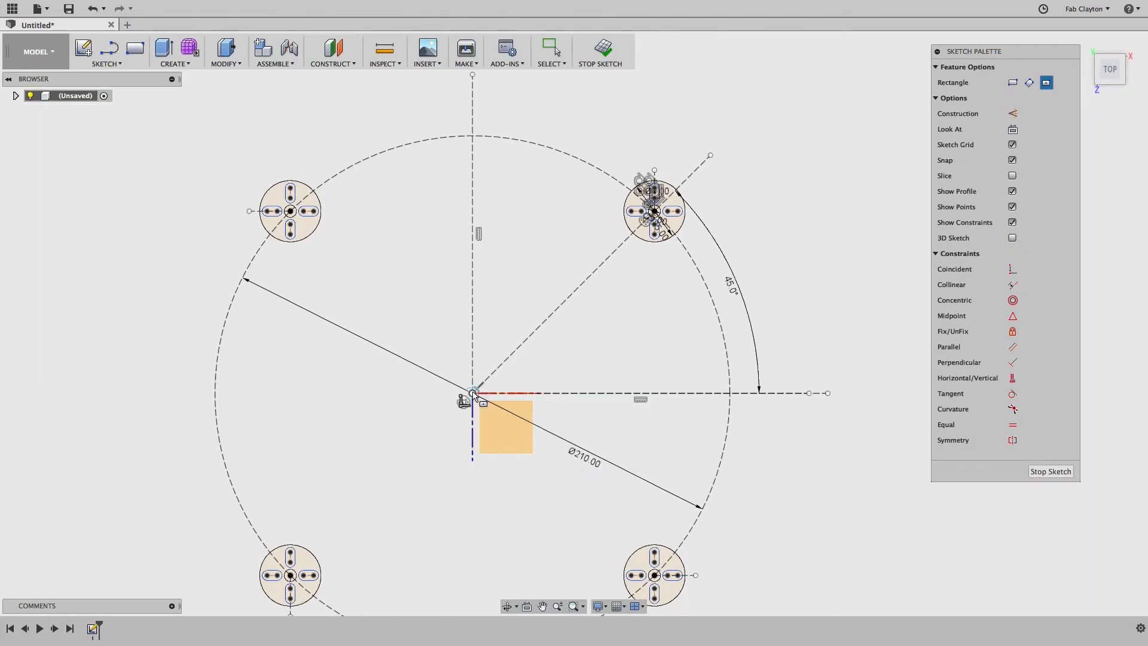
click(472, 393)
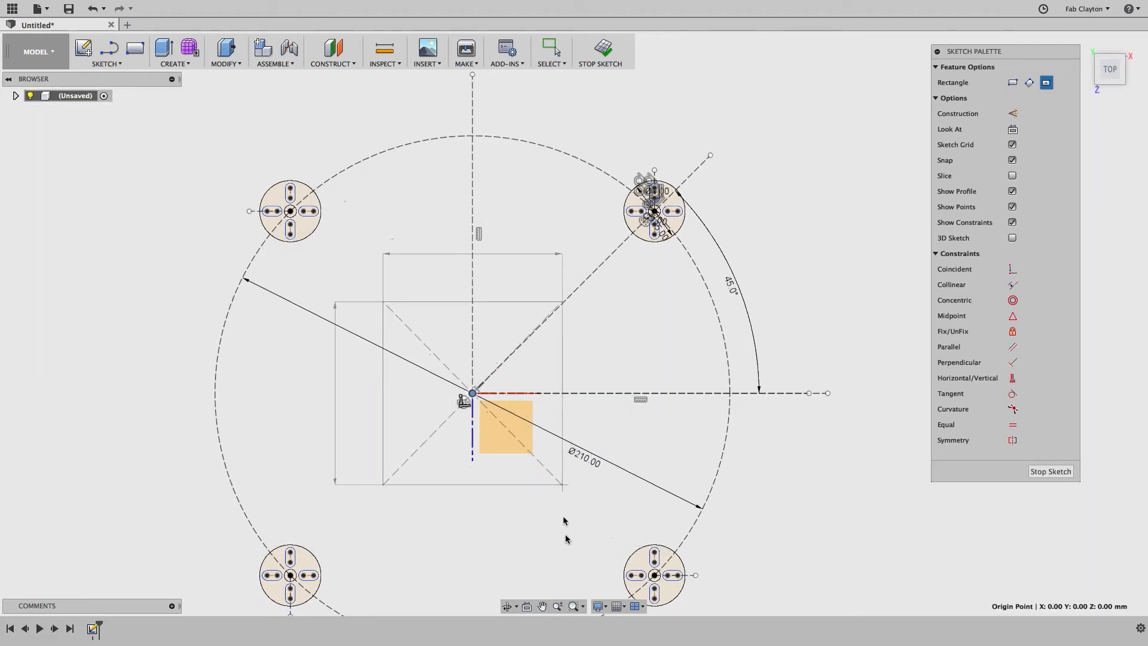
key(Tab)
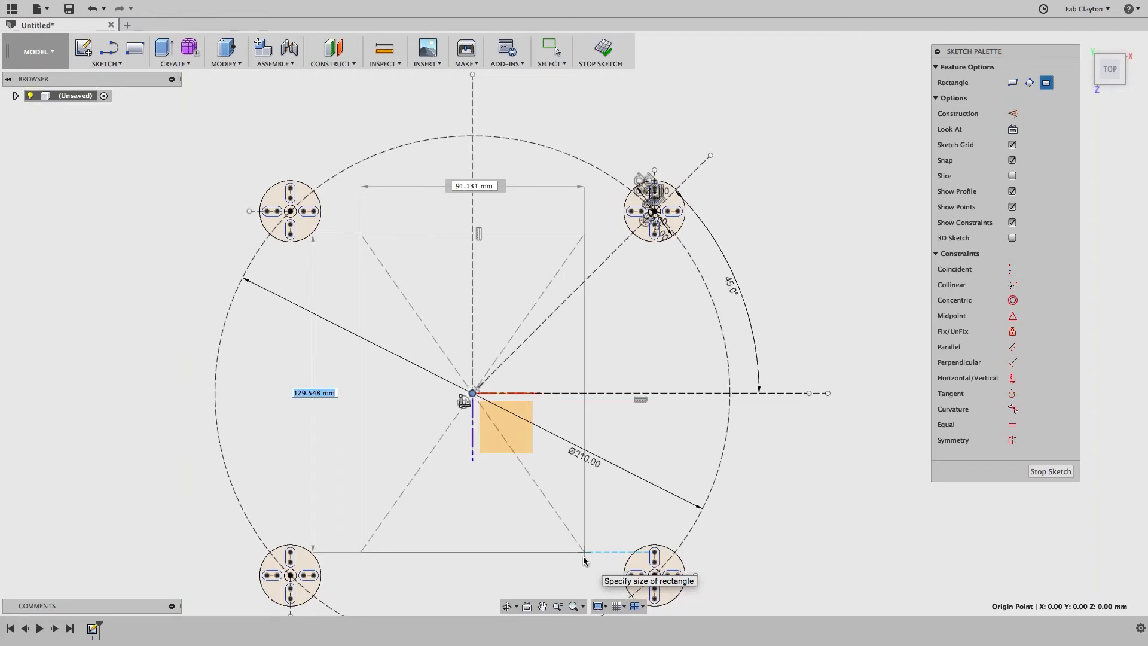
text(169)
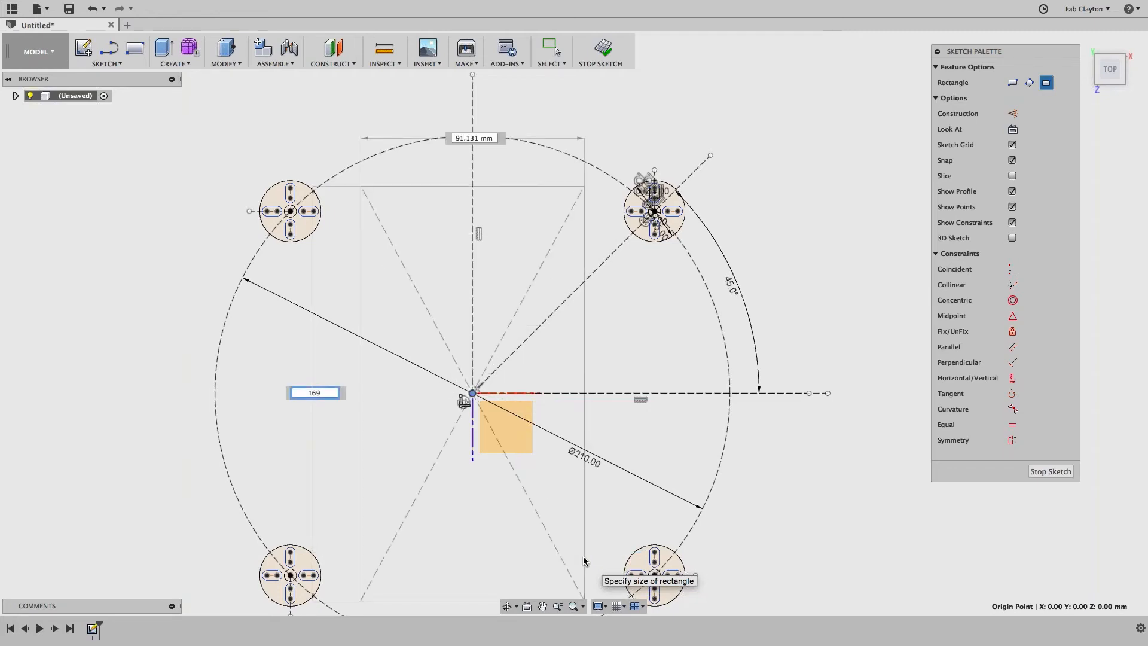
key(Tab)
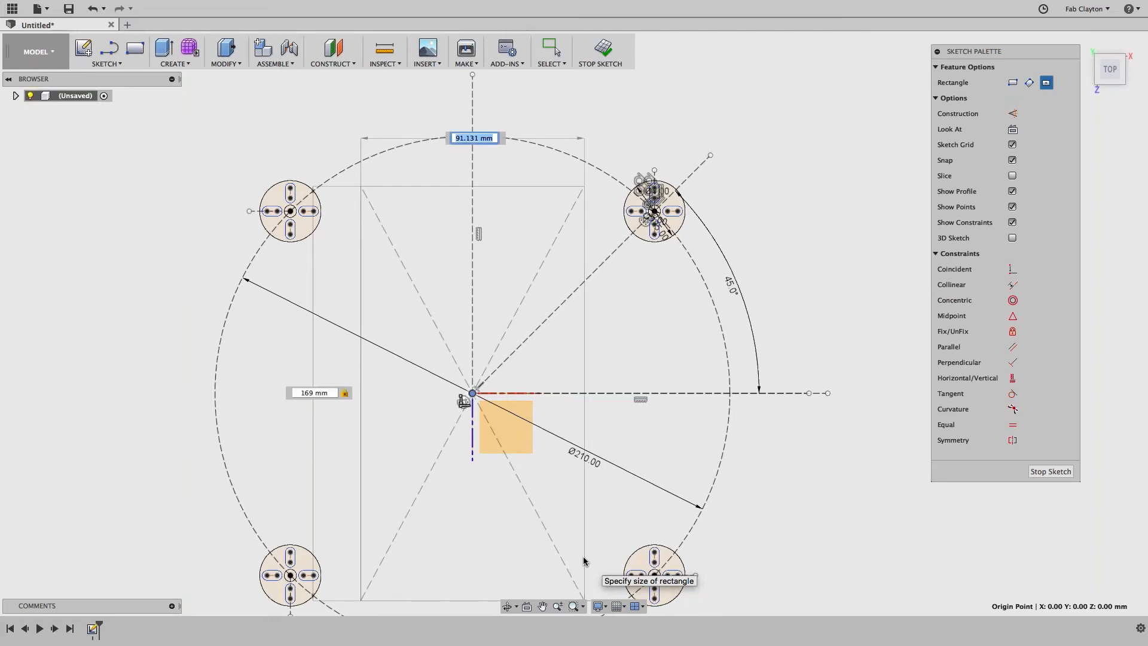
text(45)
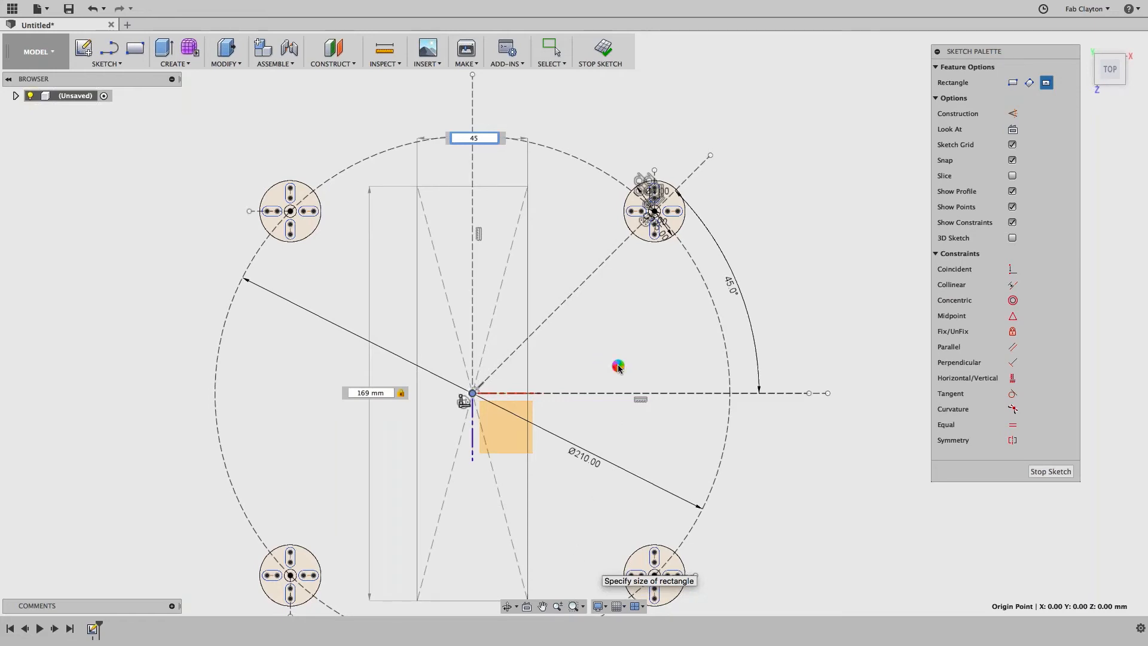
scroll(618, 365, down, 2)
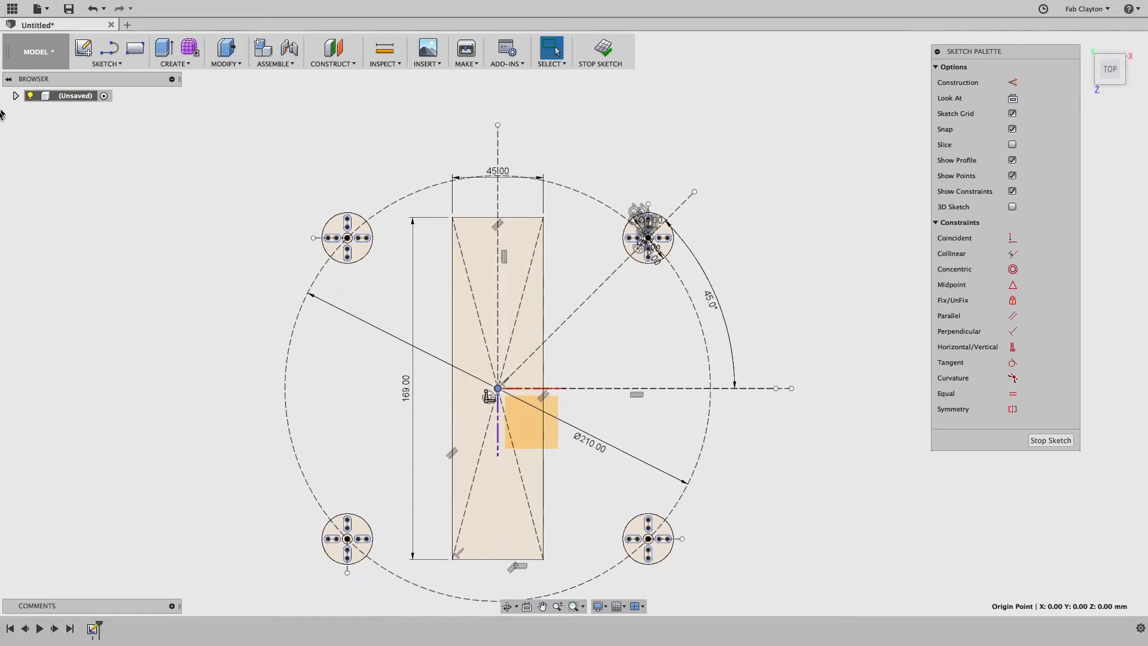
Step: Start a 3-point arc at the bottom end of the top-left mount's slot
click(106, 63)
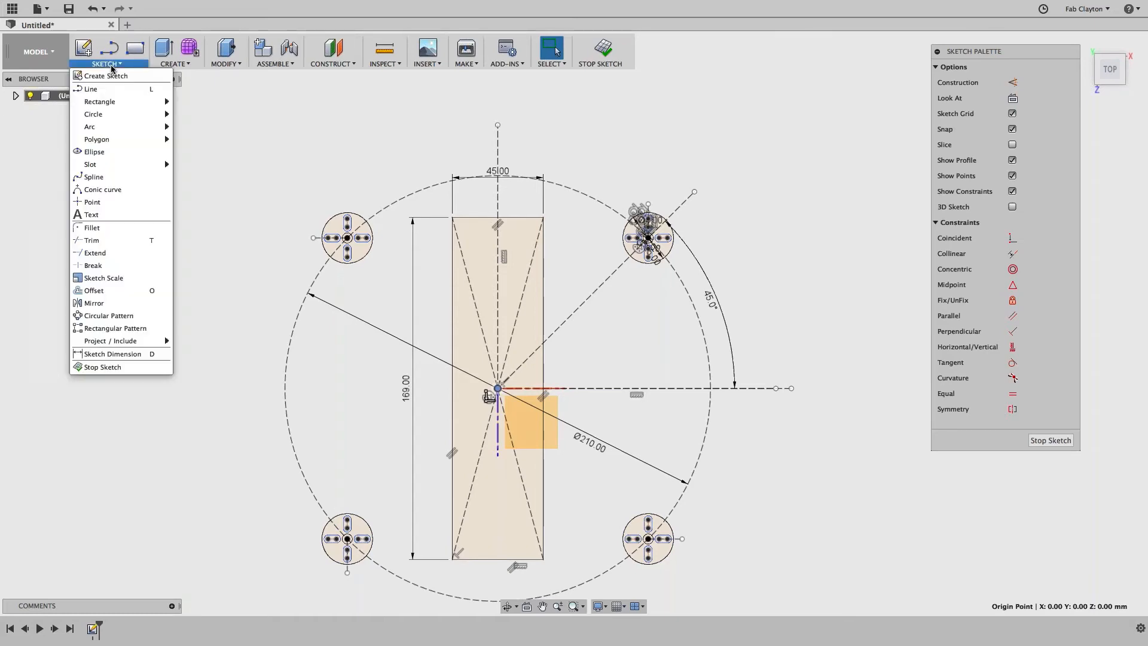
mouse_move(110, 128)
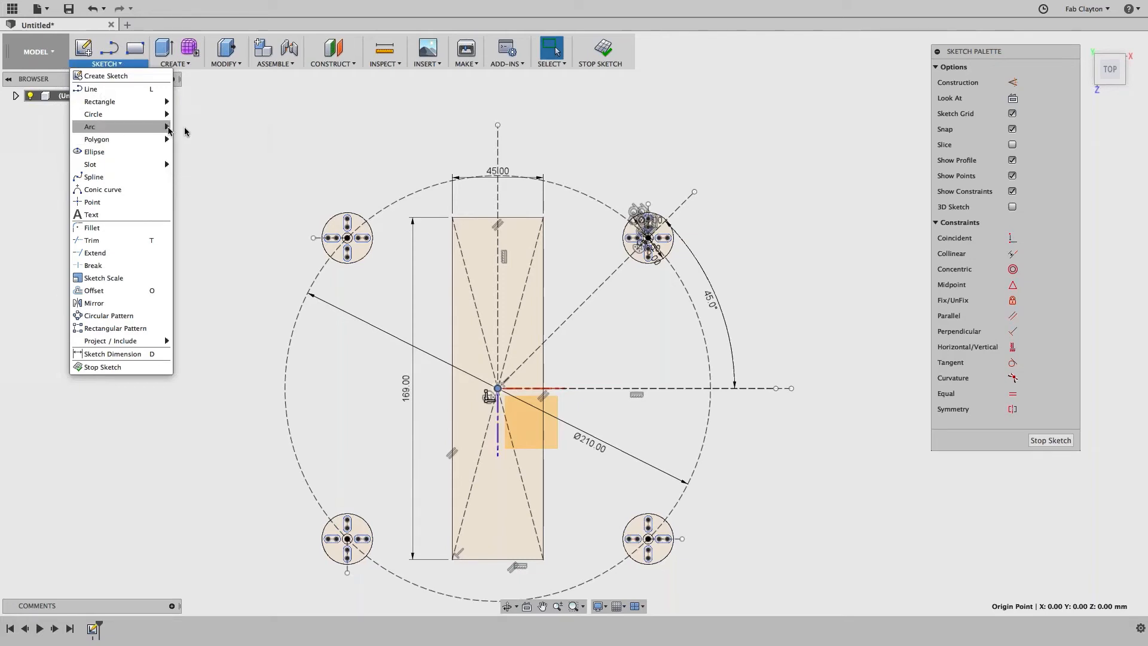
click(194, 129)
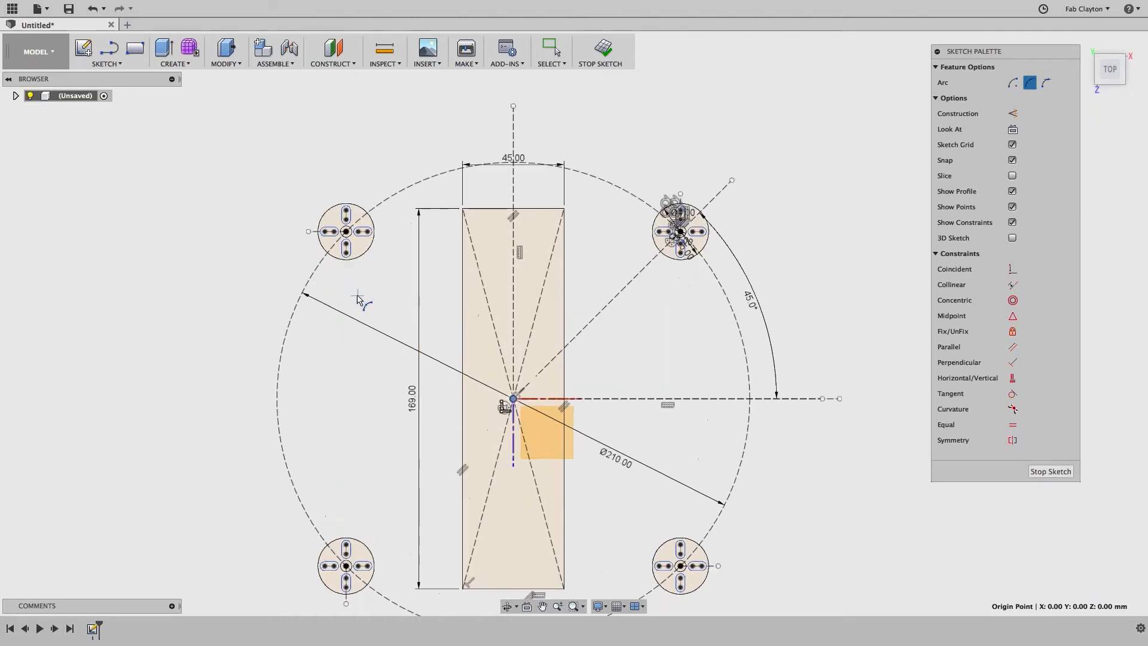
scroll(357, 295, up, 5)
middle_drag(348, 255, 358, 417)
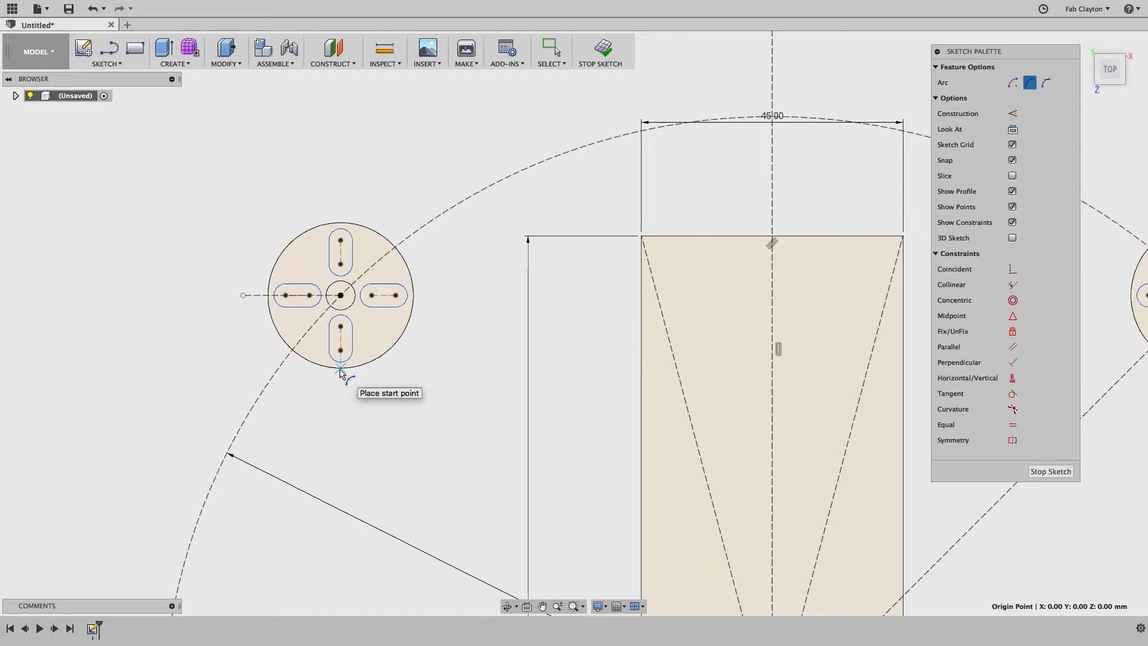
click(340, 363)
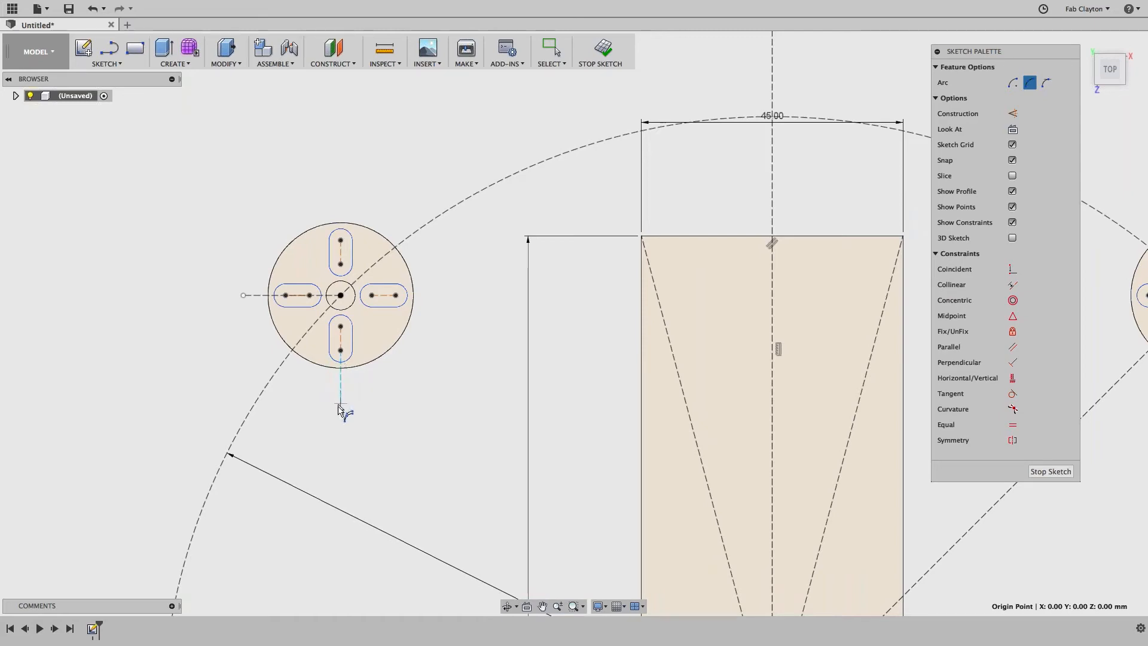
click(341, 371)
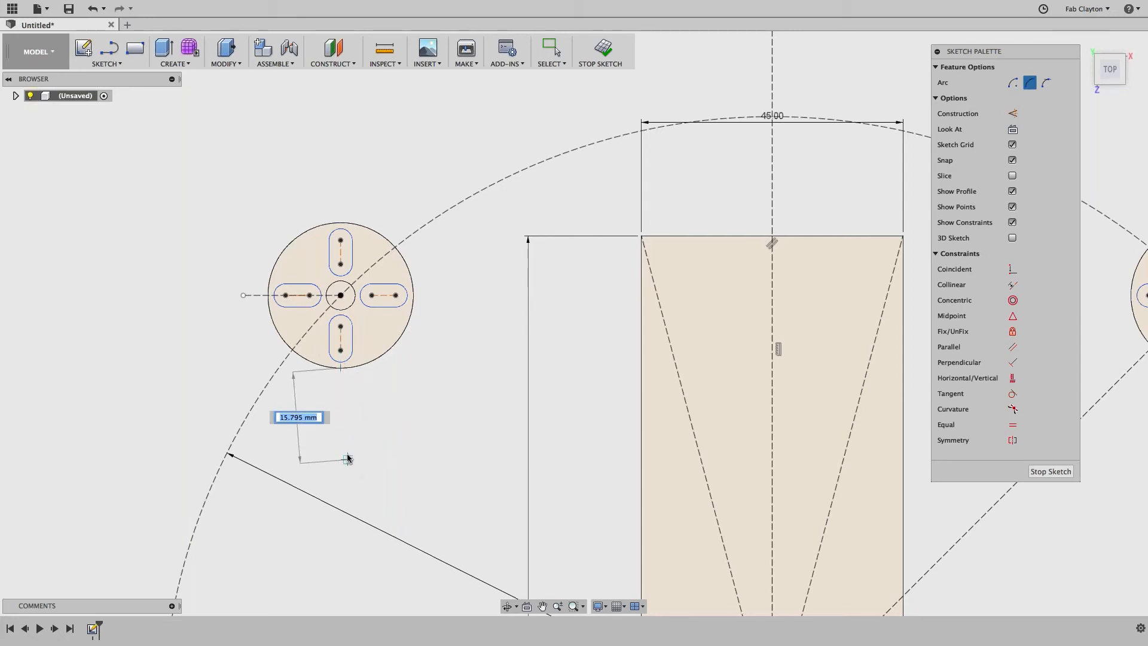
Step: End the arc on the bottom-left motor mount
scroll(348, 450, down, 1)
scroll(348, 458, down, 1)
middle_drag(384, 469, 369, 236)
scroll(368, 236, down, 1)
scroll(367, 235, down, 1)
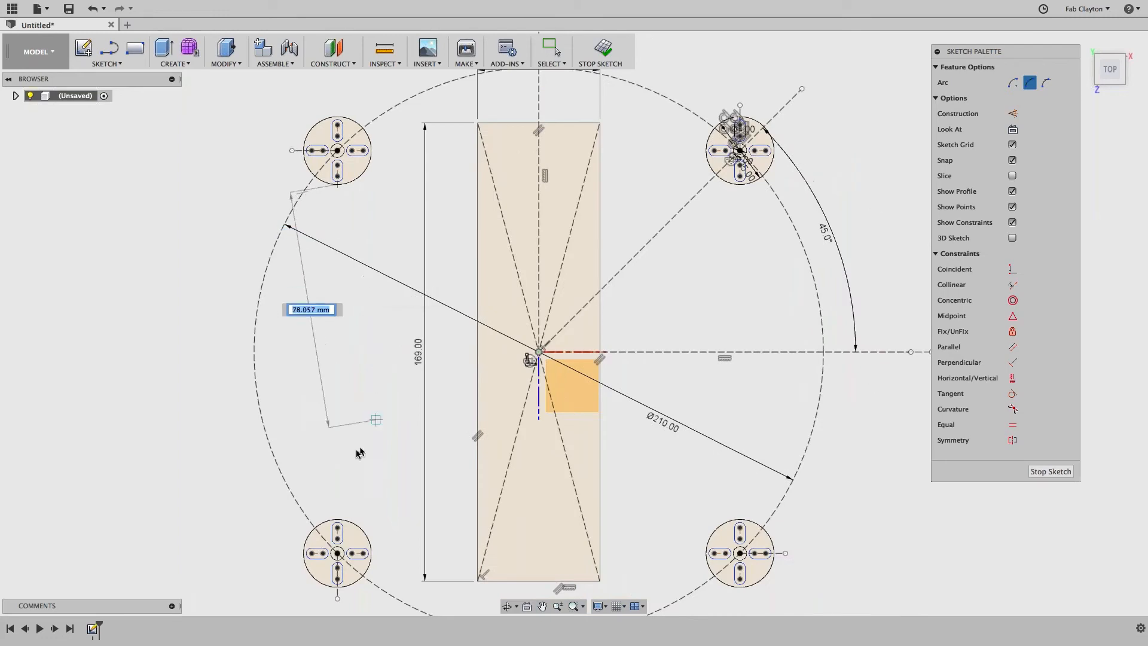
click(337, 519)
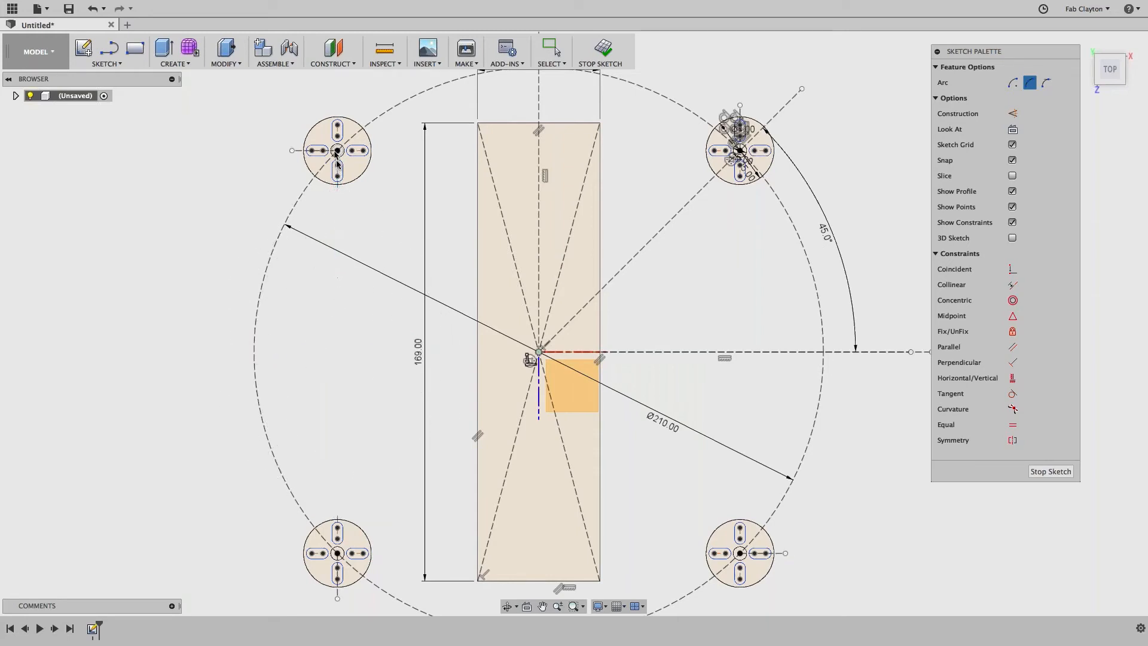
Step: Bulge the left arc toward the centre and make it tangent to the top-left mount circle
click(369, 462)
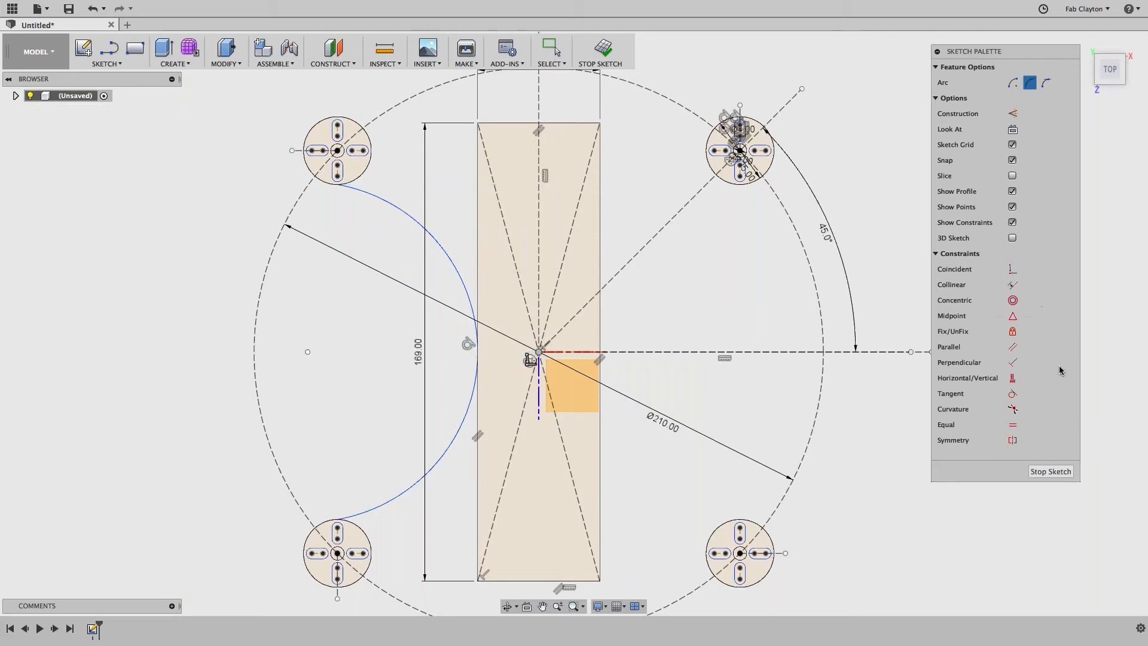
click(1013, 395)
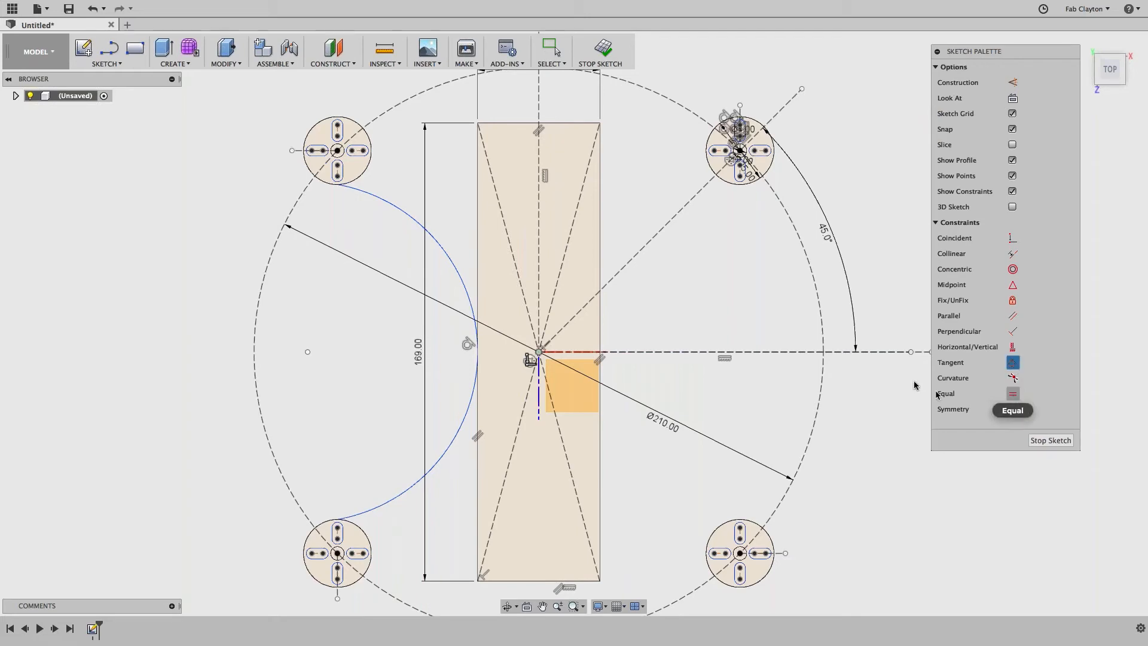
click(356, 188)
click(340, 183)
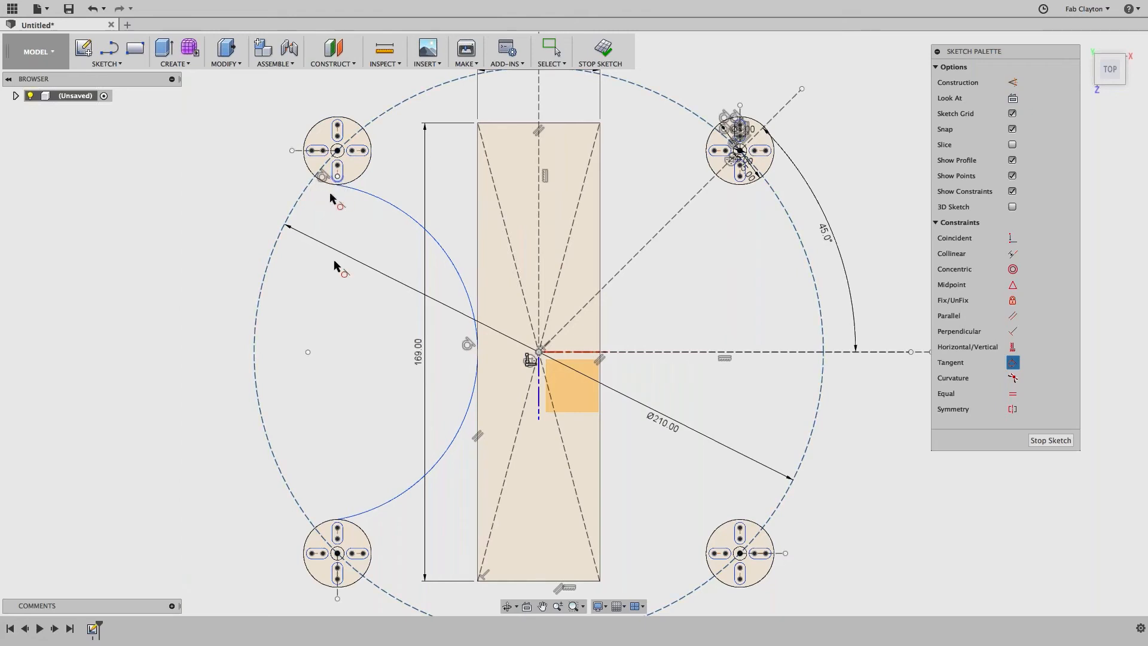
Step: Make the left arc tangent to the bottom-left mount circle too
click(361, 517)
Step: Mirror the left arc across the vertical centre line to join the right-hand mounts
click(135, 66)
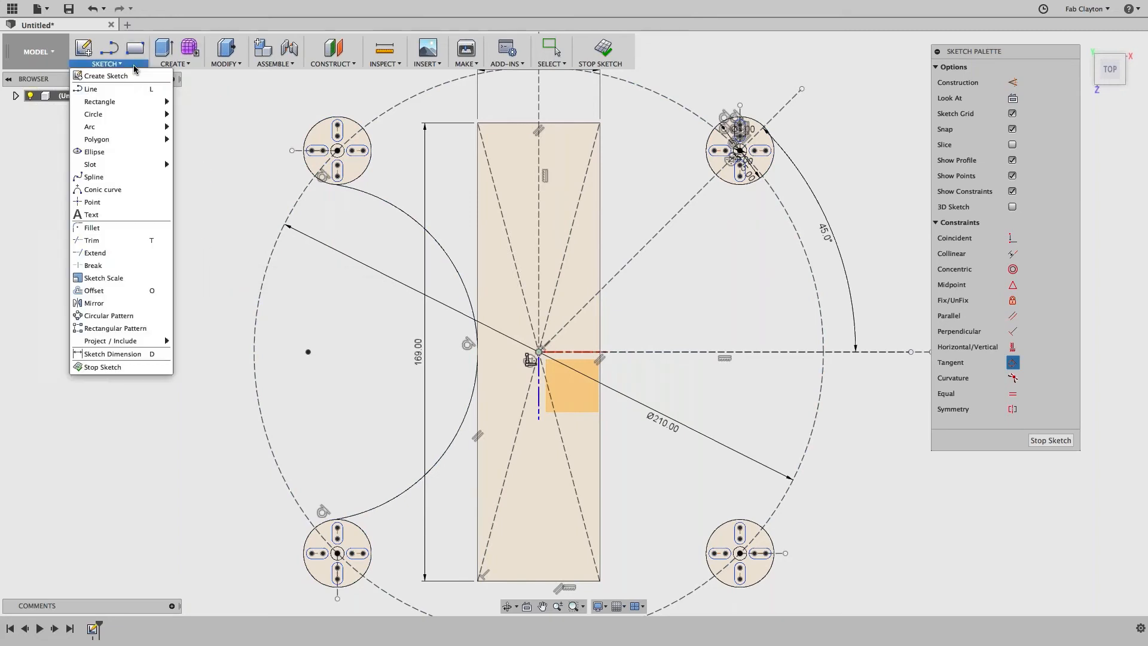
click(94, 303)
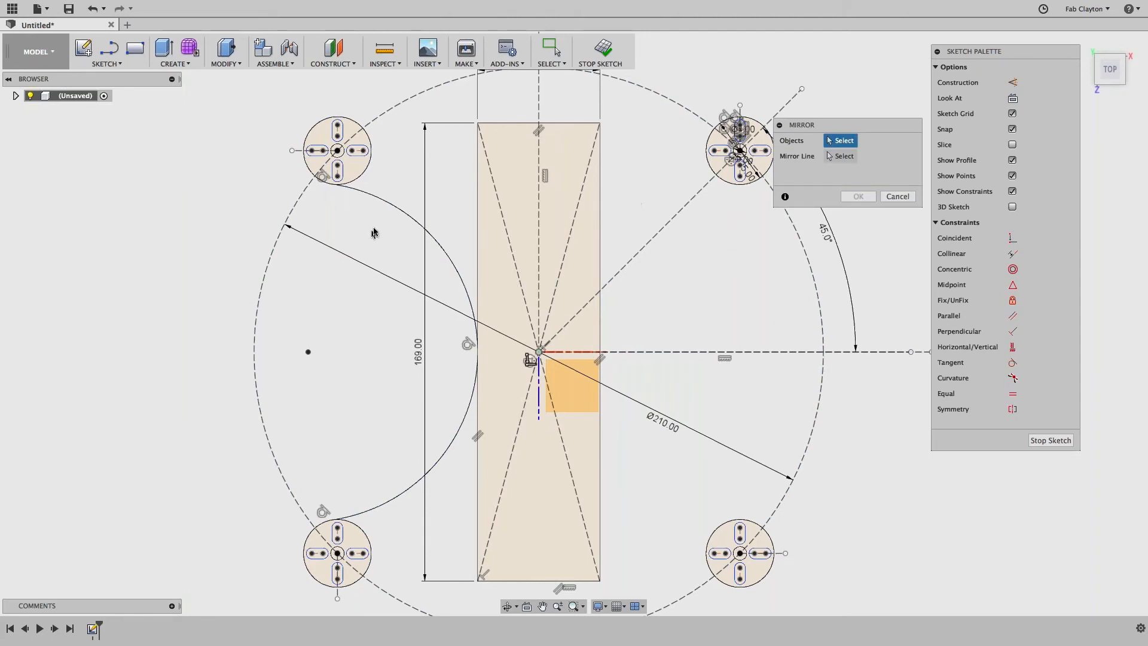
click(392, 206)
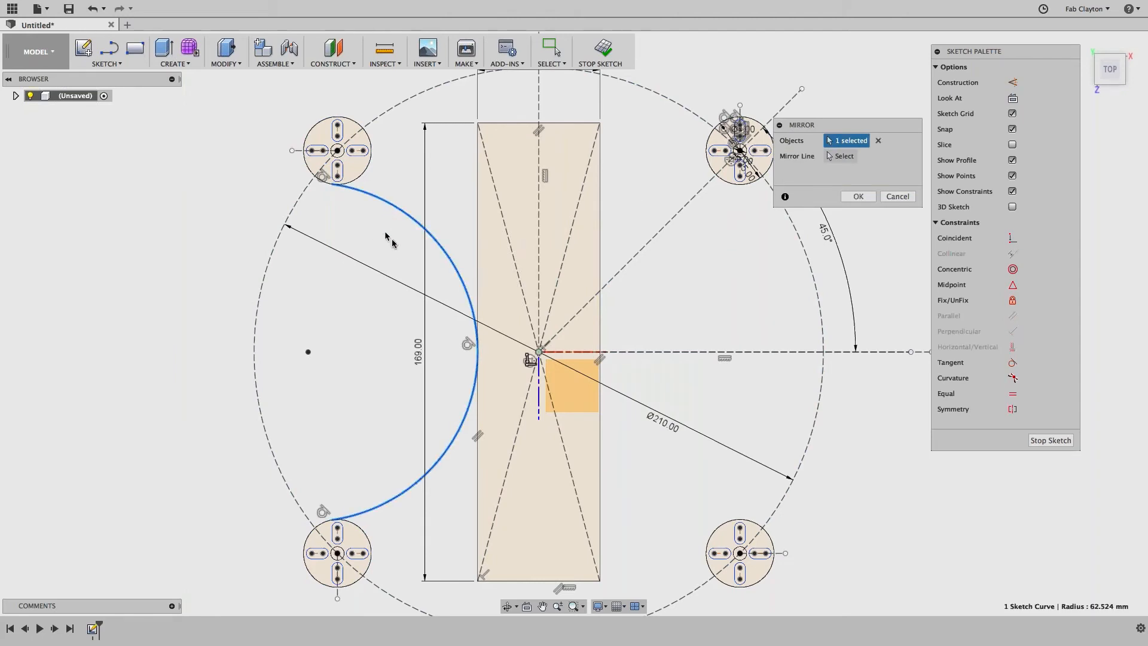
click(844, 156)
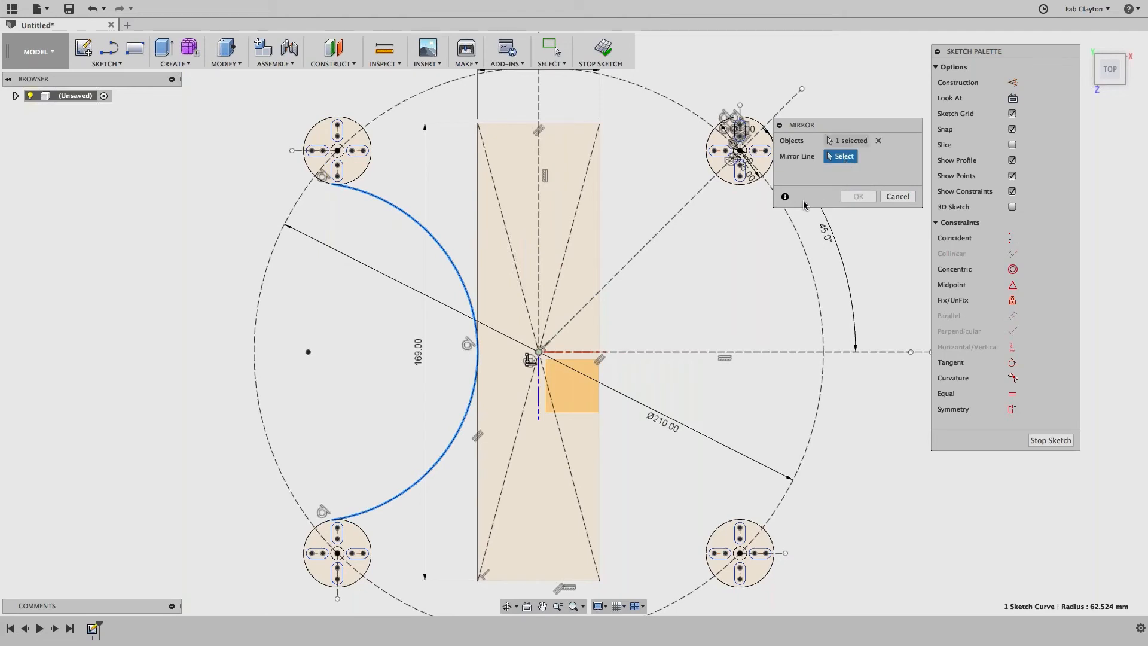
click(537, 222)
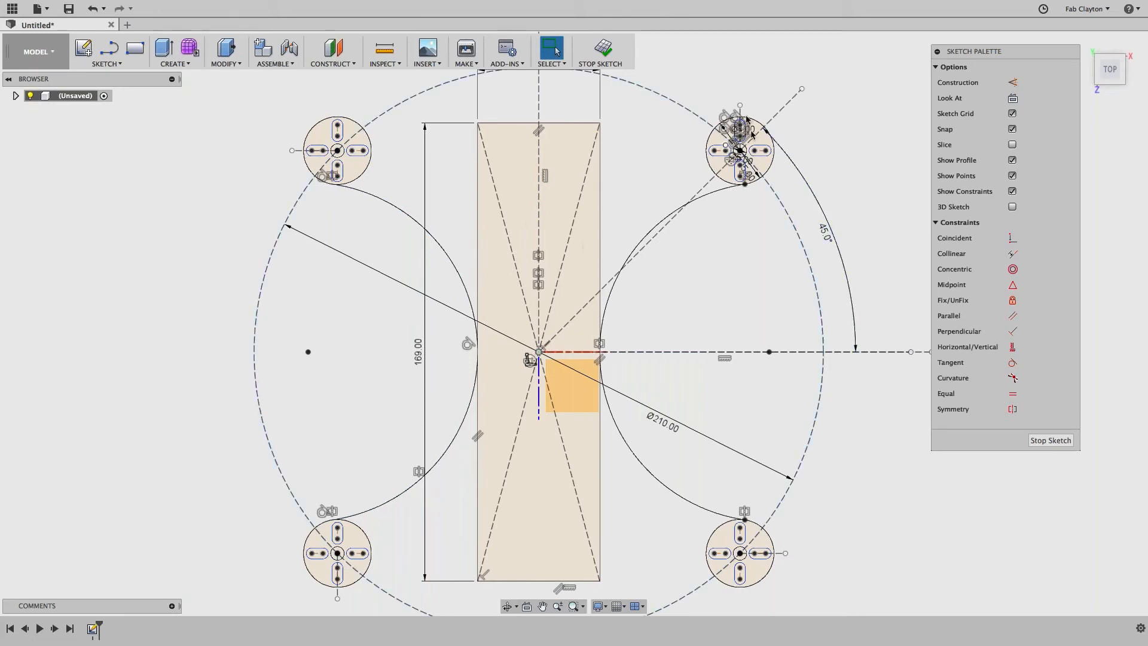
Step: Draw a 3-point arc from the top-left to the top-right mount through the centre-line point
click(107, 63)
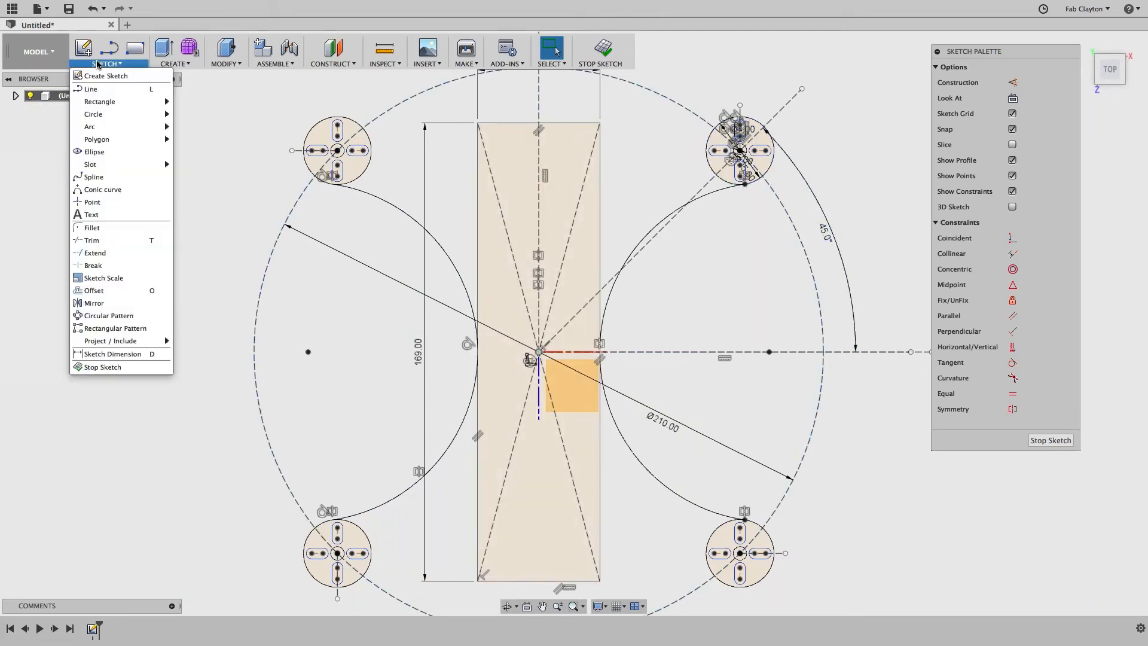
click(201, 127)
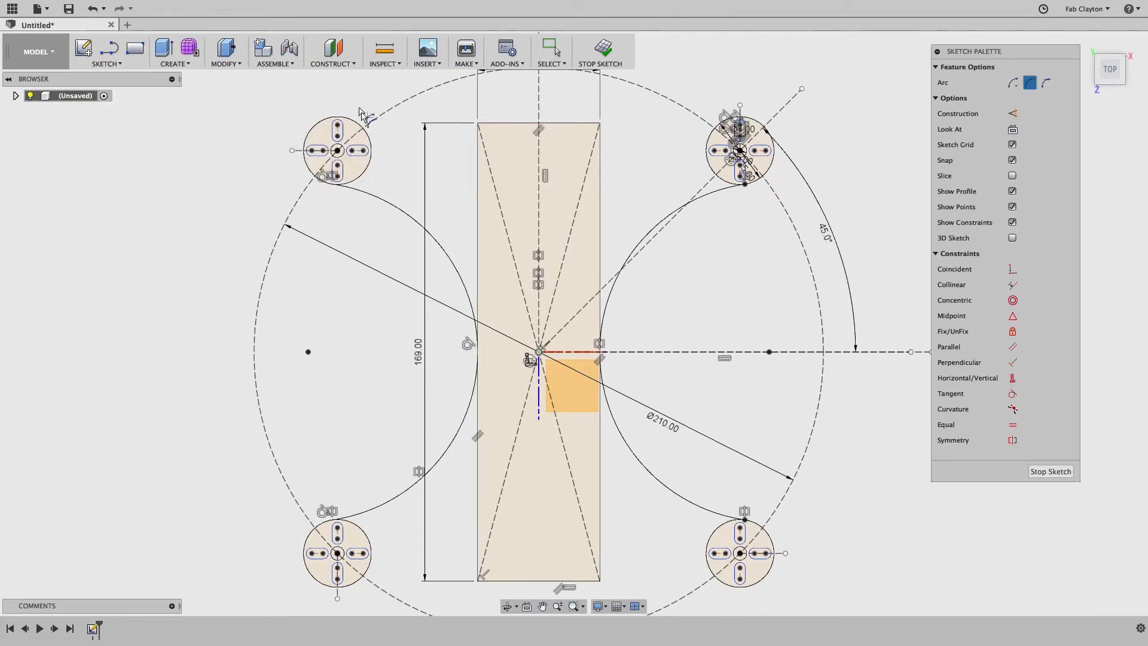
scroll(389, 152, up, 6)
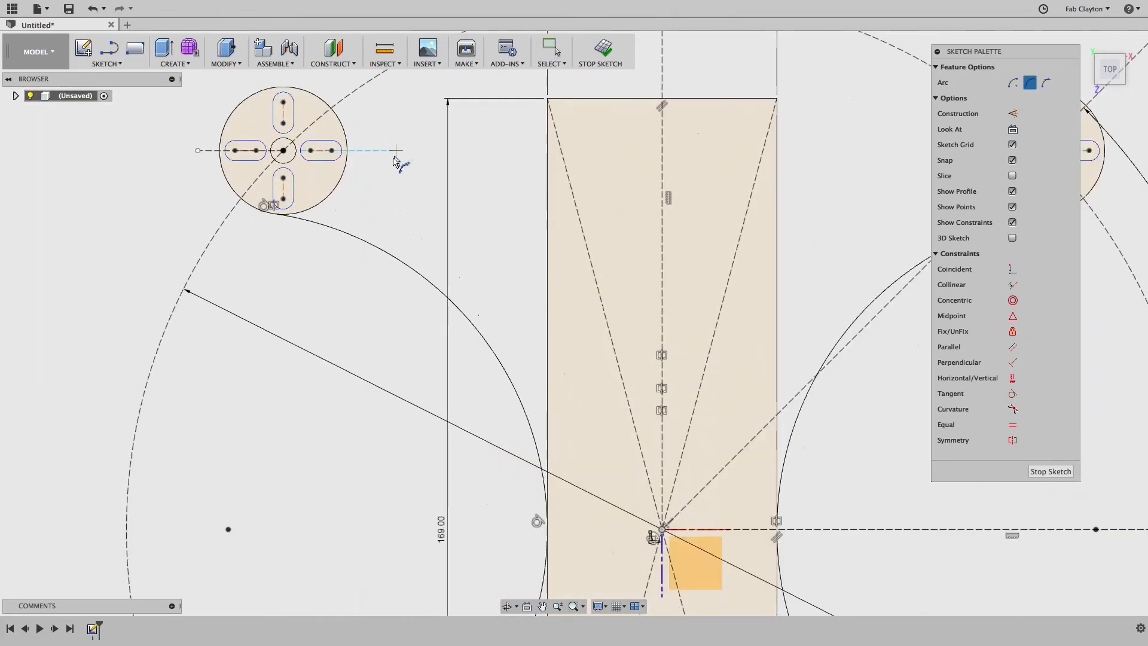
middle_drag(377, 141, 371, 525)
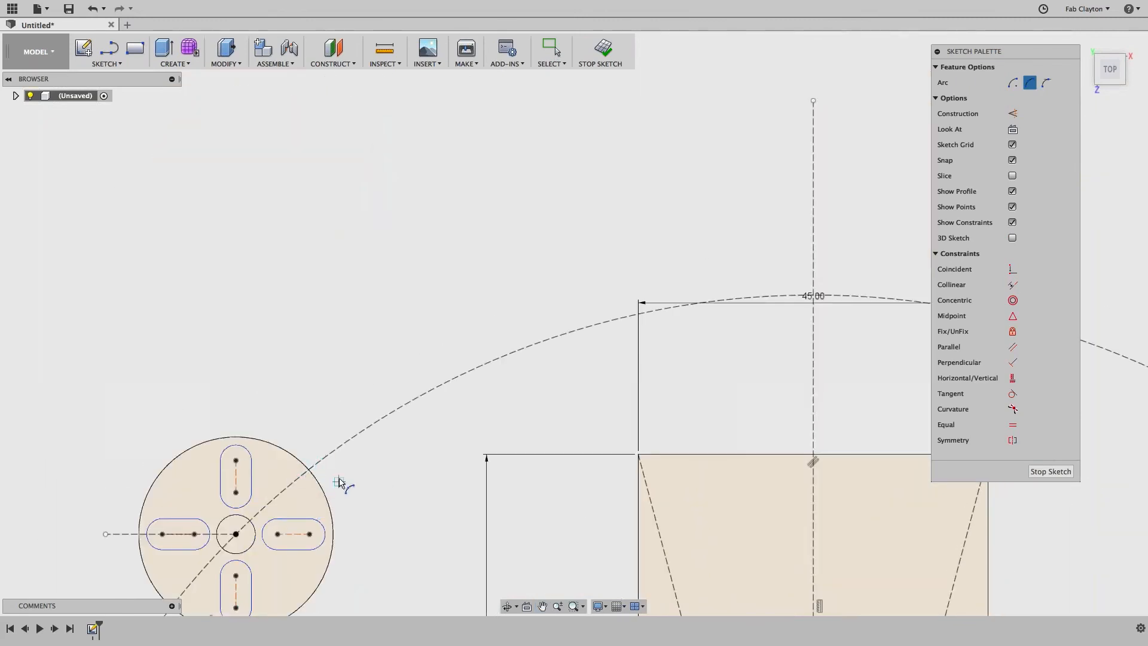
scroll(338, 480, down, 3)
scroll(335, 480, down, 2)
mouse_move(336, 465)
middle_down()
mouse_move(305, 318)
mouse_move(310, 251)
middle_up()
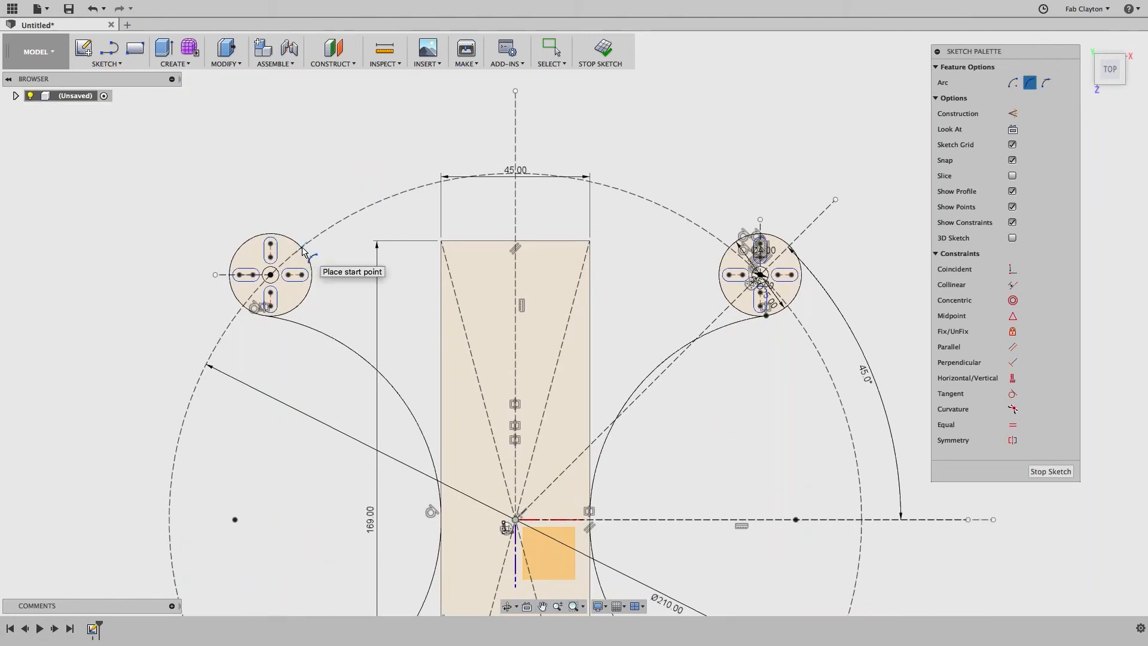
click(301, 247)
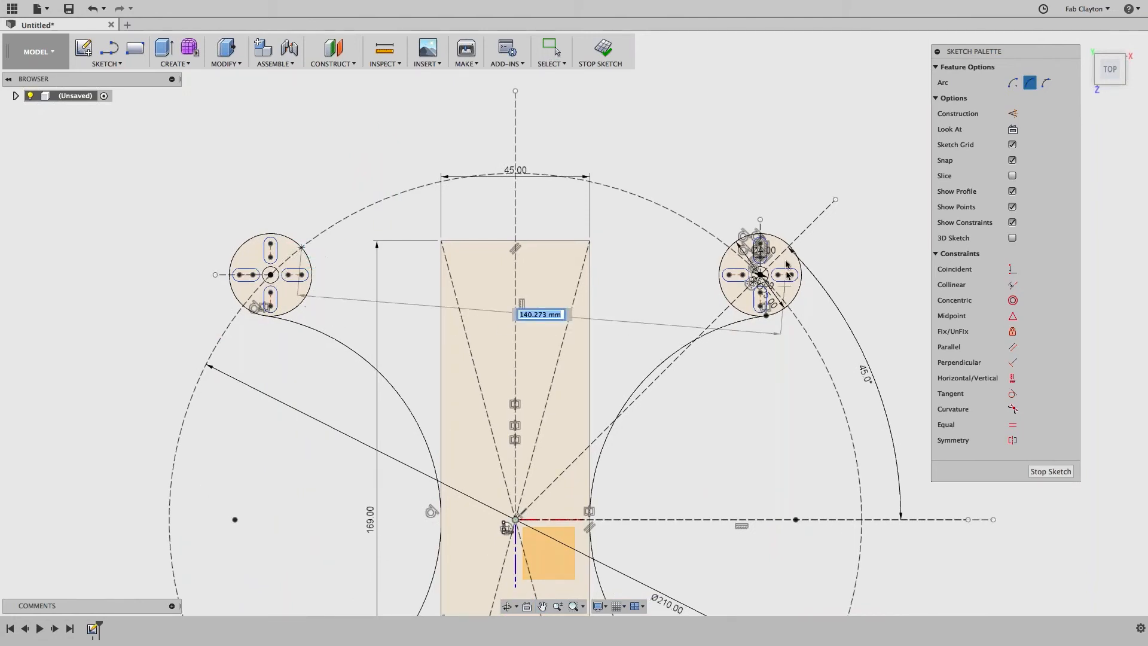
click(728, 247)
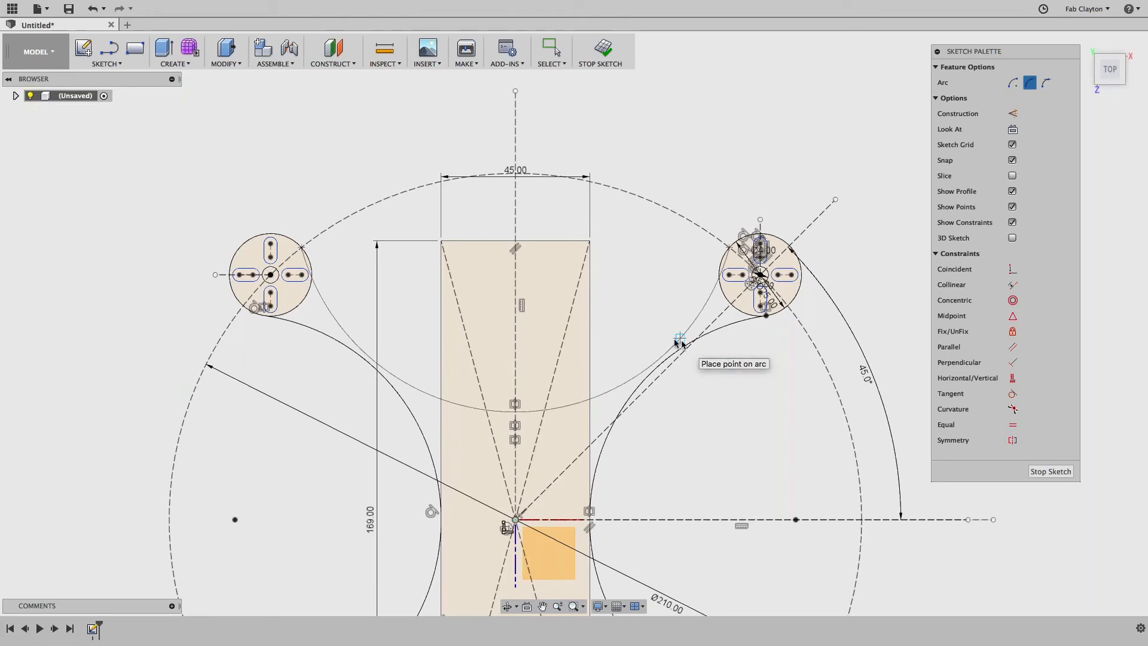
click(517, 324)
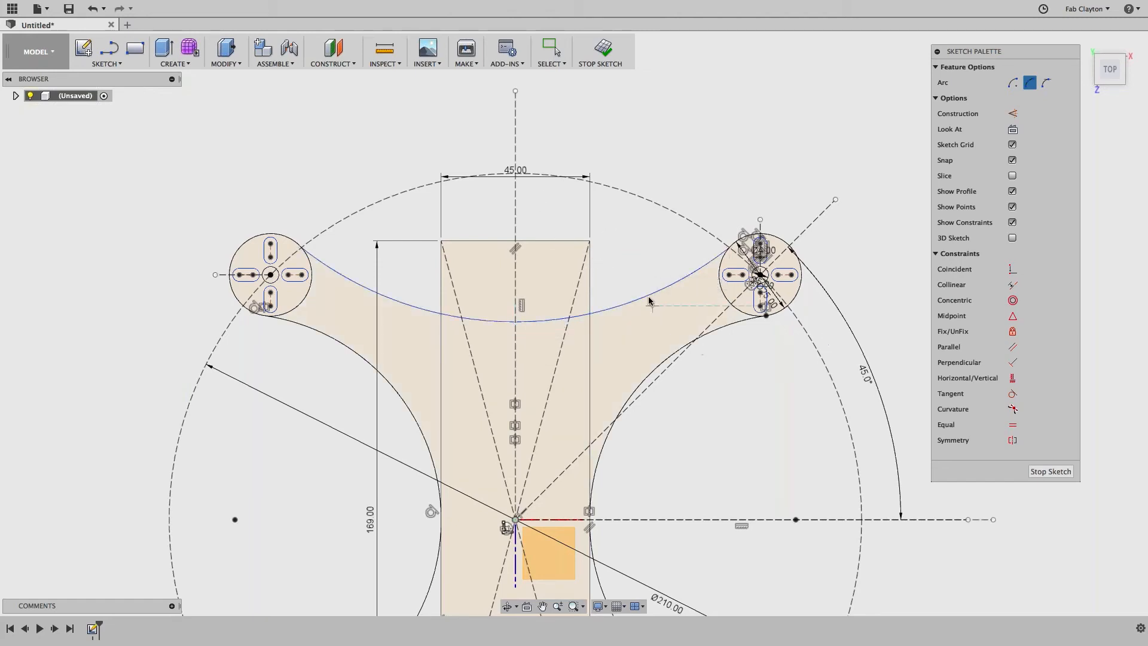
key(Escape)
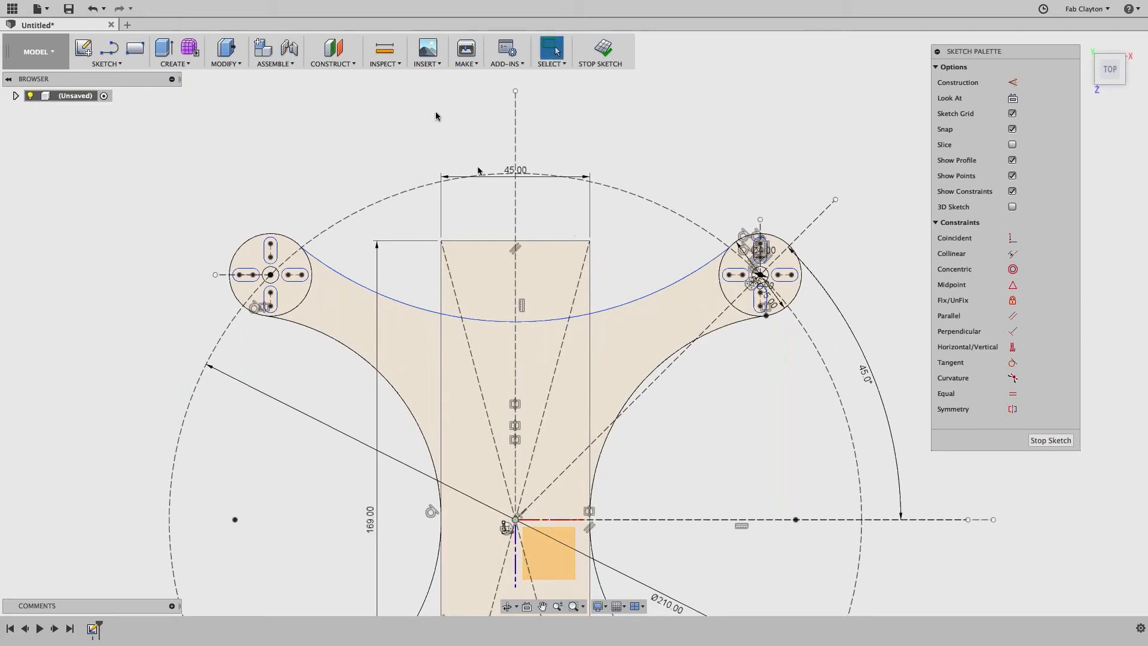
click(387, 65)
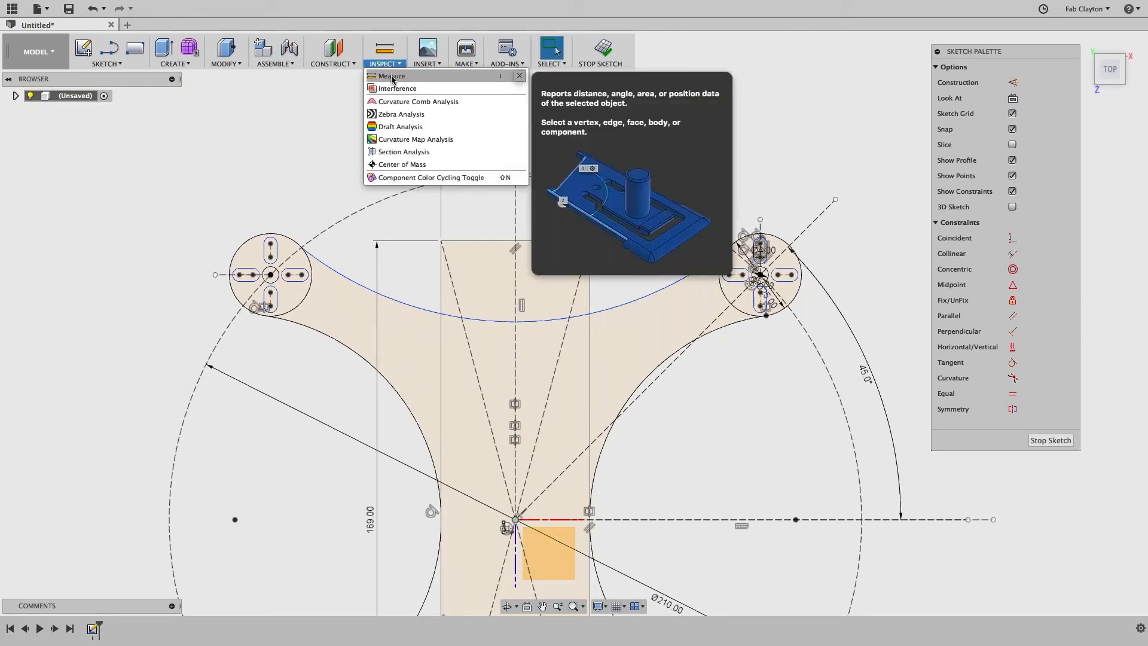
click(392, 77)
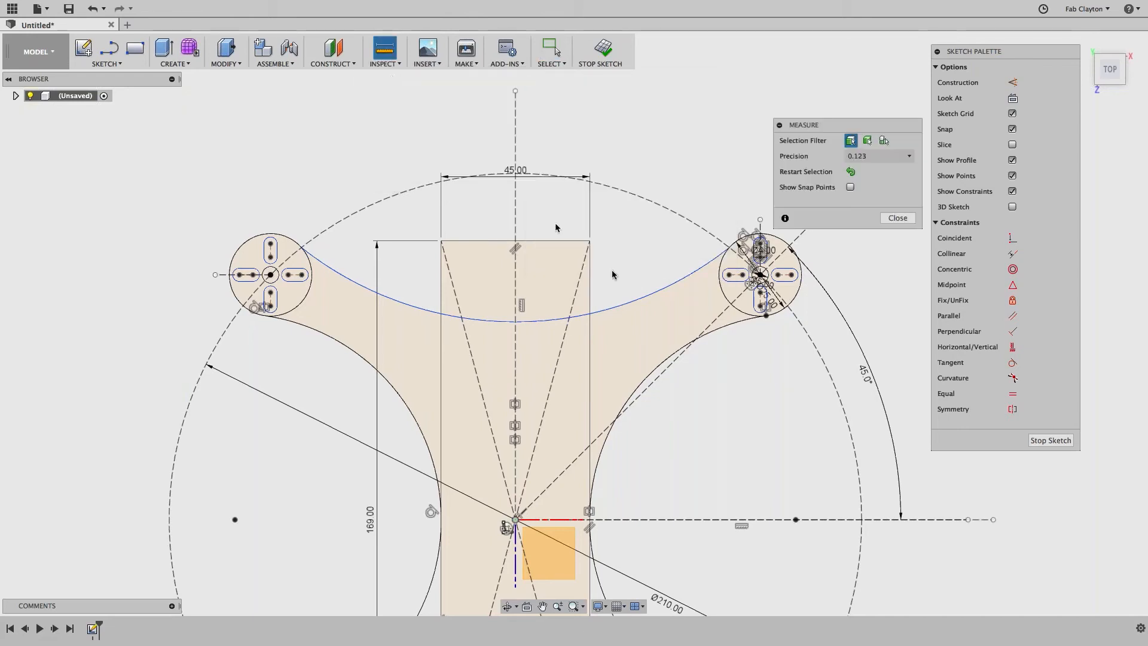
click(674, 283)
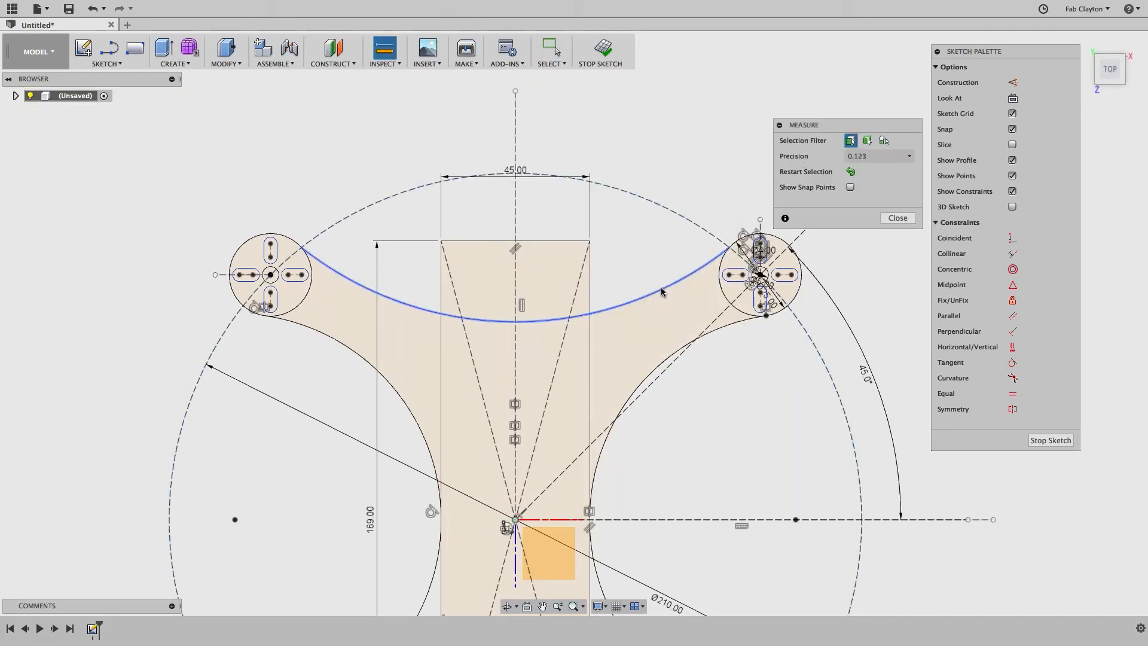
click(688, 344)
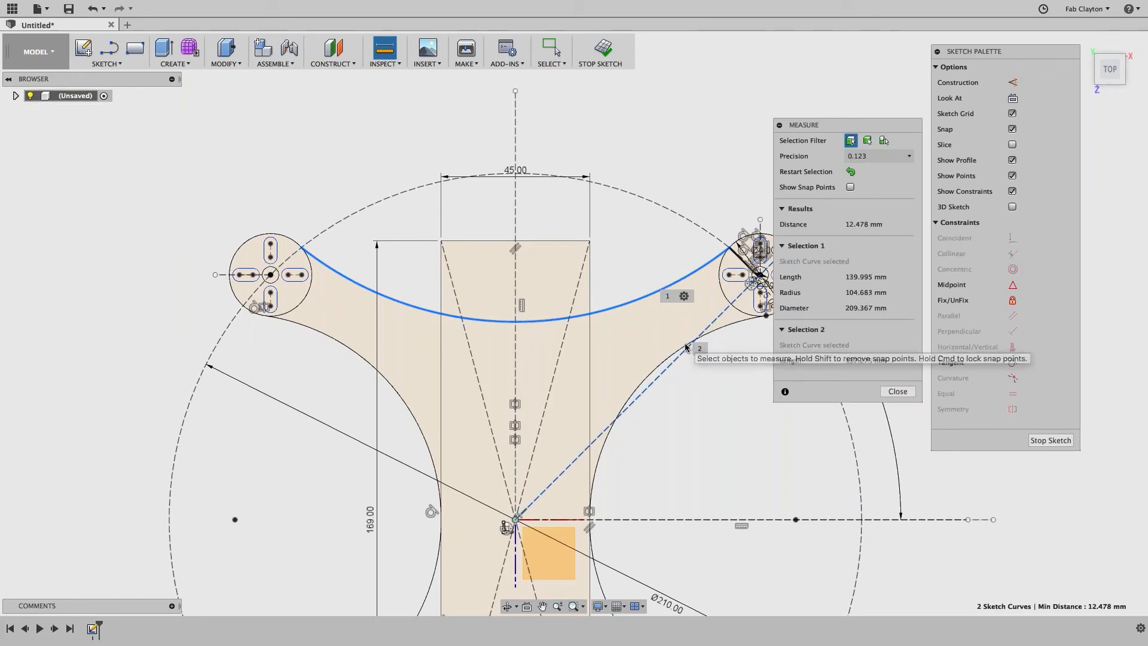
click(687, 345)
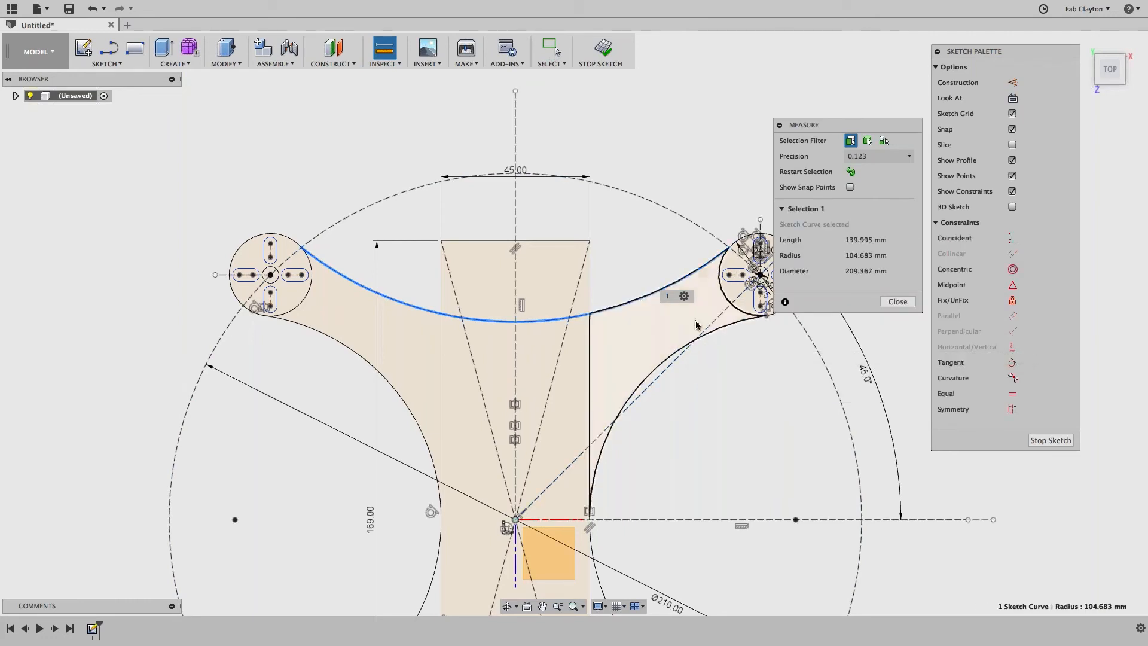
click(704, 339)
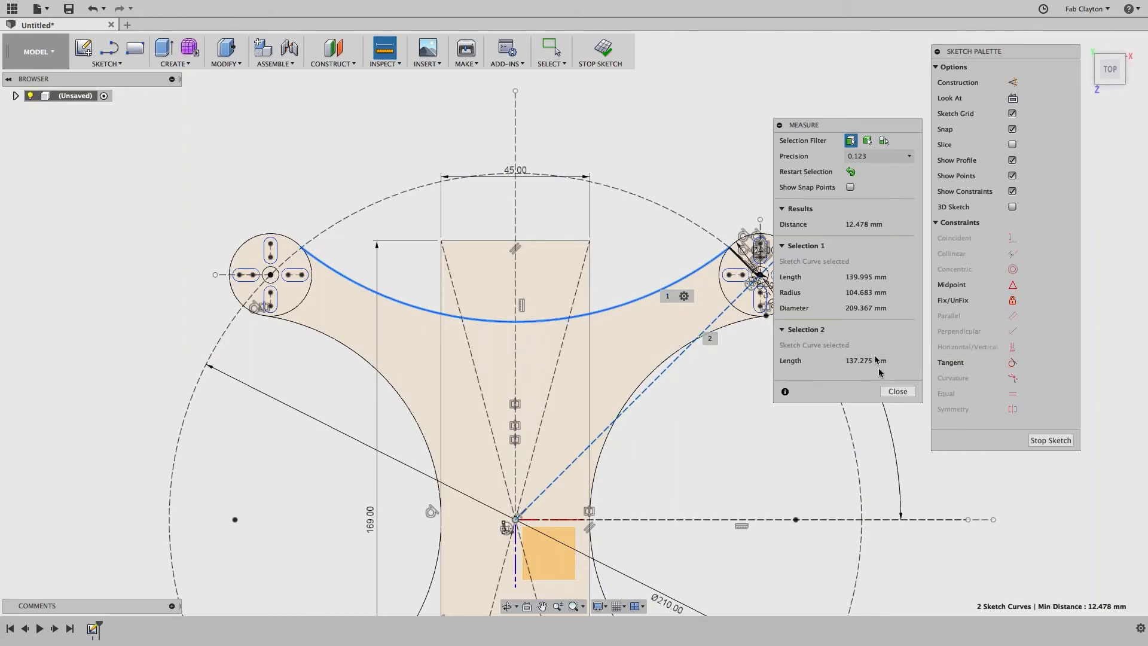
drag(787, 125, 419, 124)
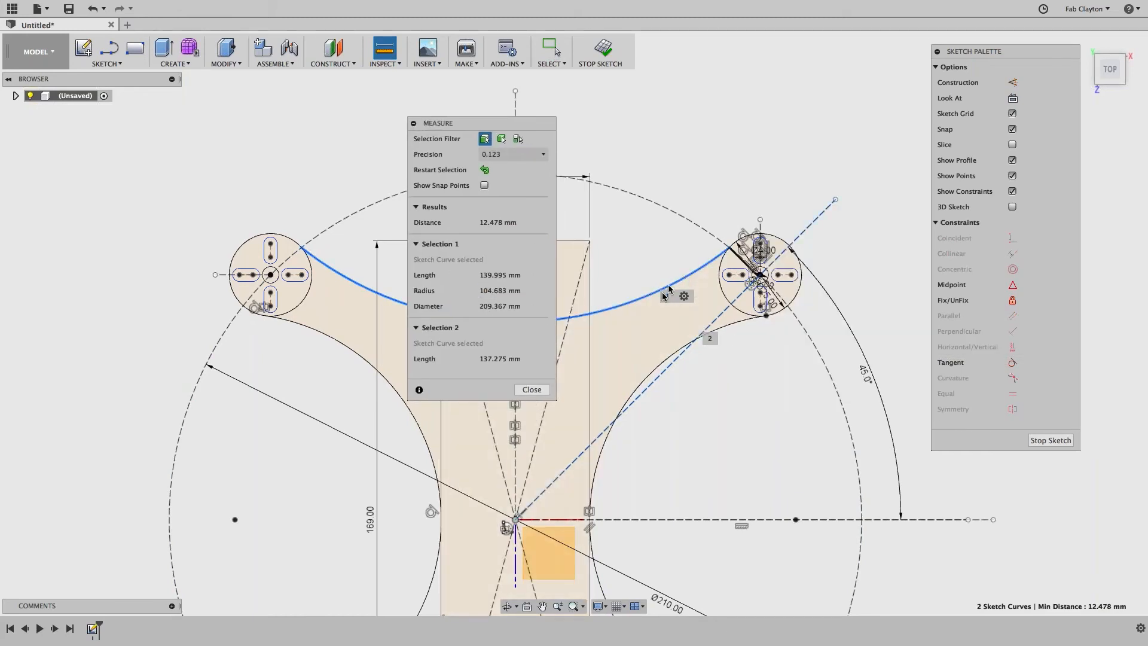
click(666, 360)
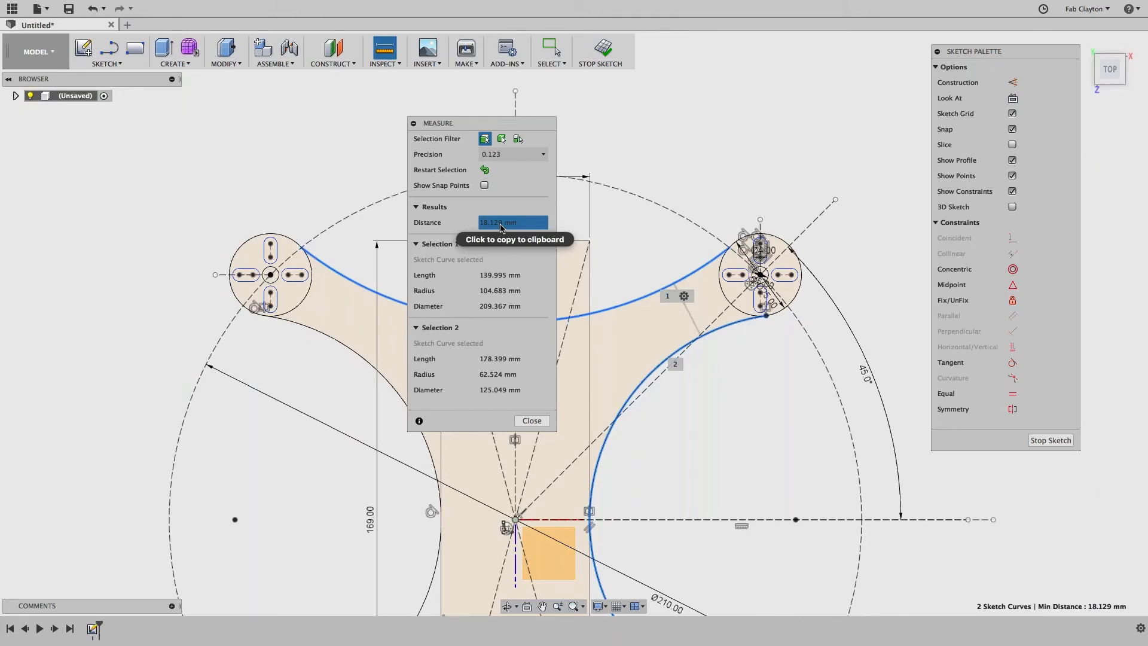
click(531, 421)
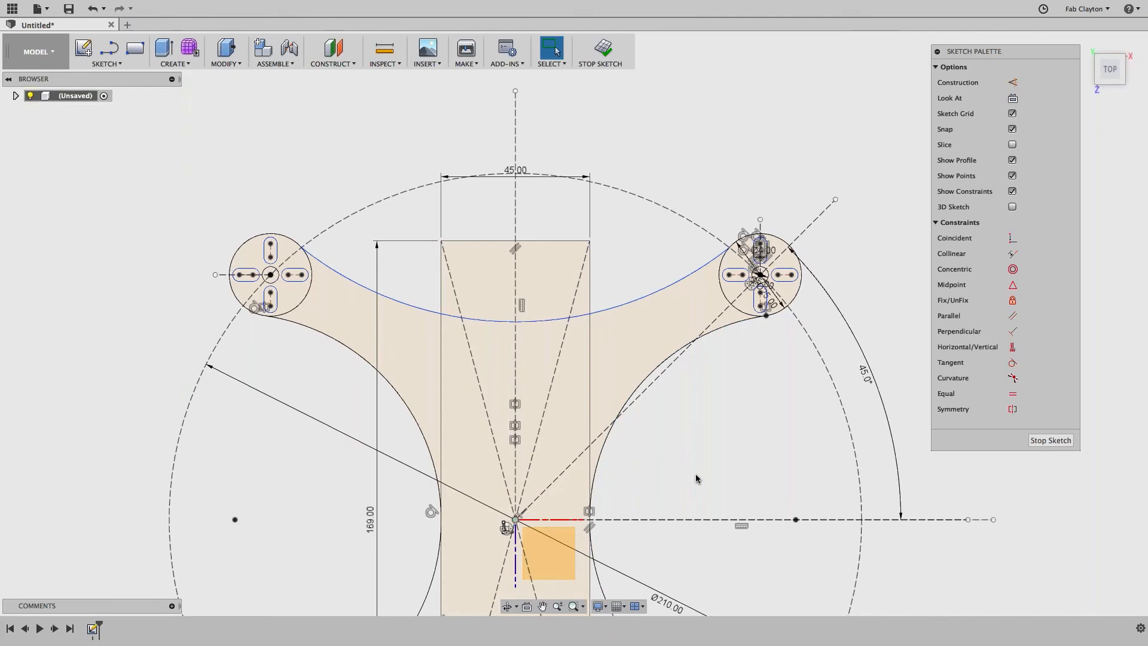
Step: Mirror the top arc across the horizontal dashed centre line to link the lower mounts
middle_drag(695, 474, 669, 284)
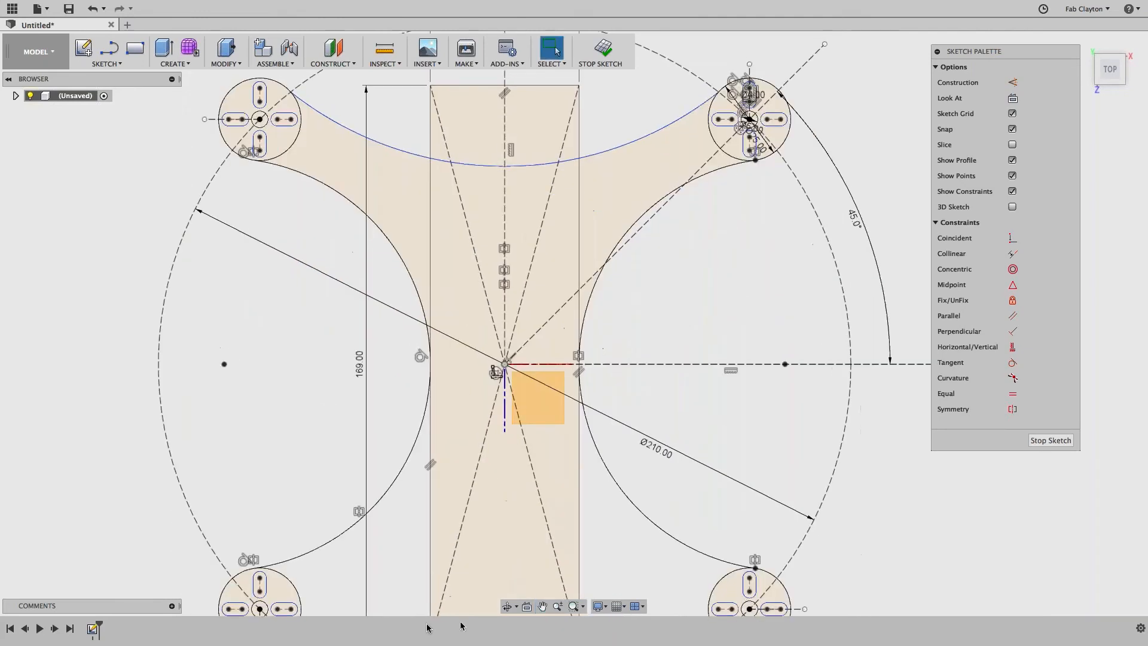
scroll(535, 473, down, 3)
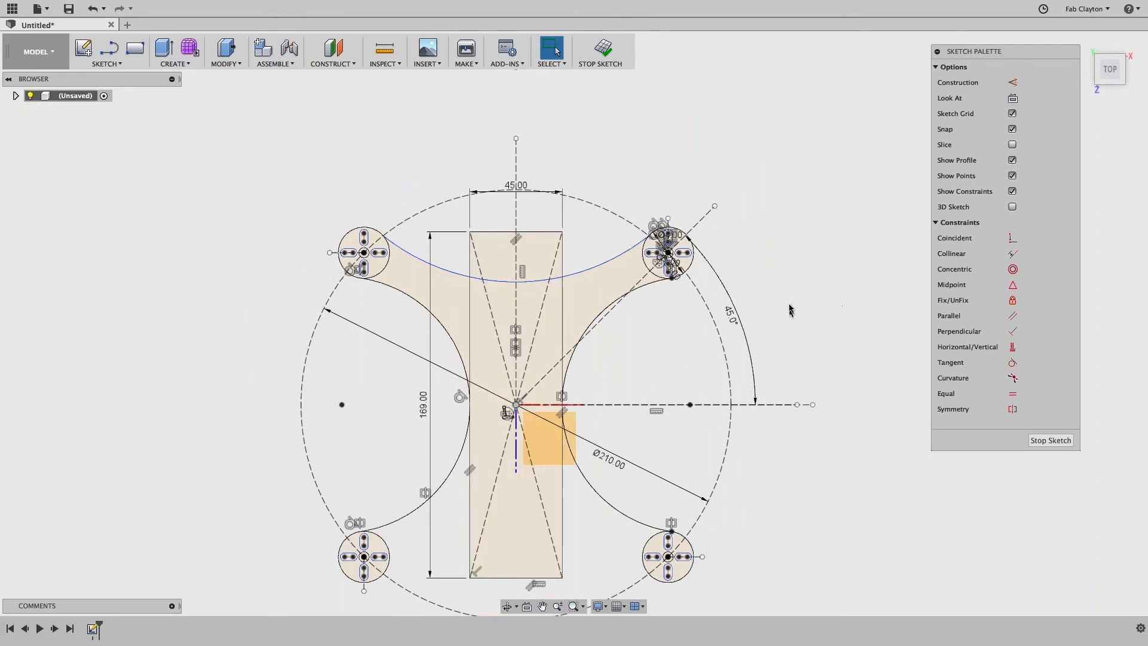
click(108, 63)
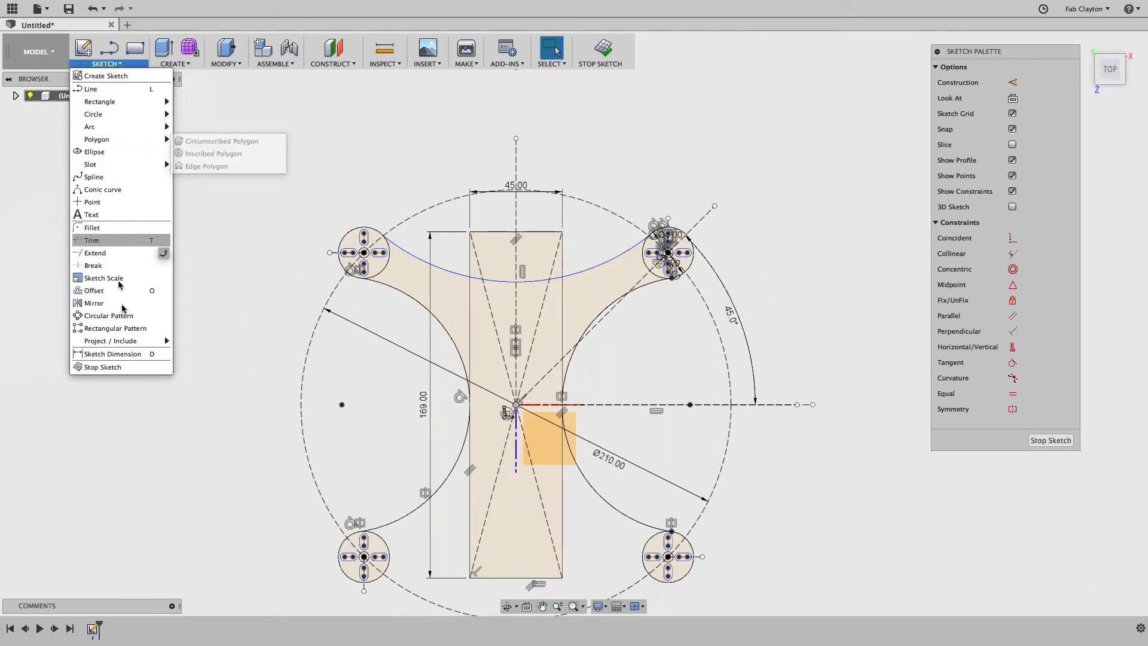
click(94, 303)
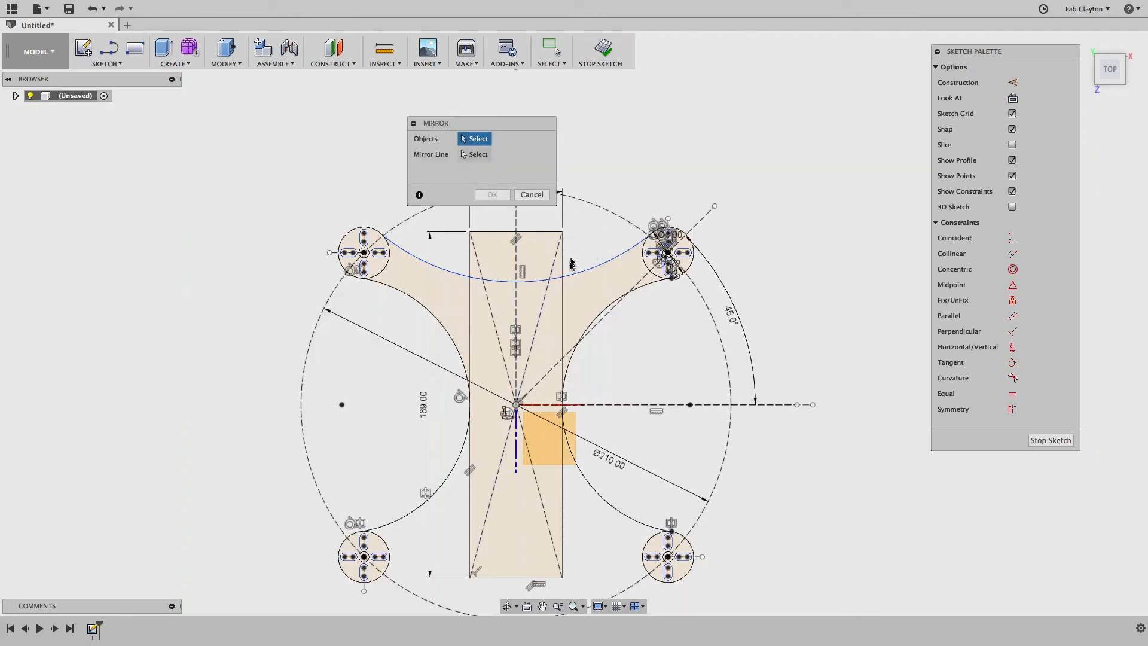
click(578, 275)
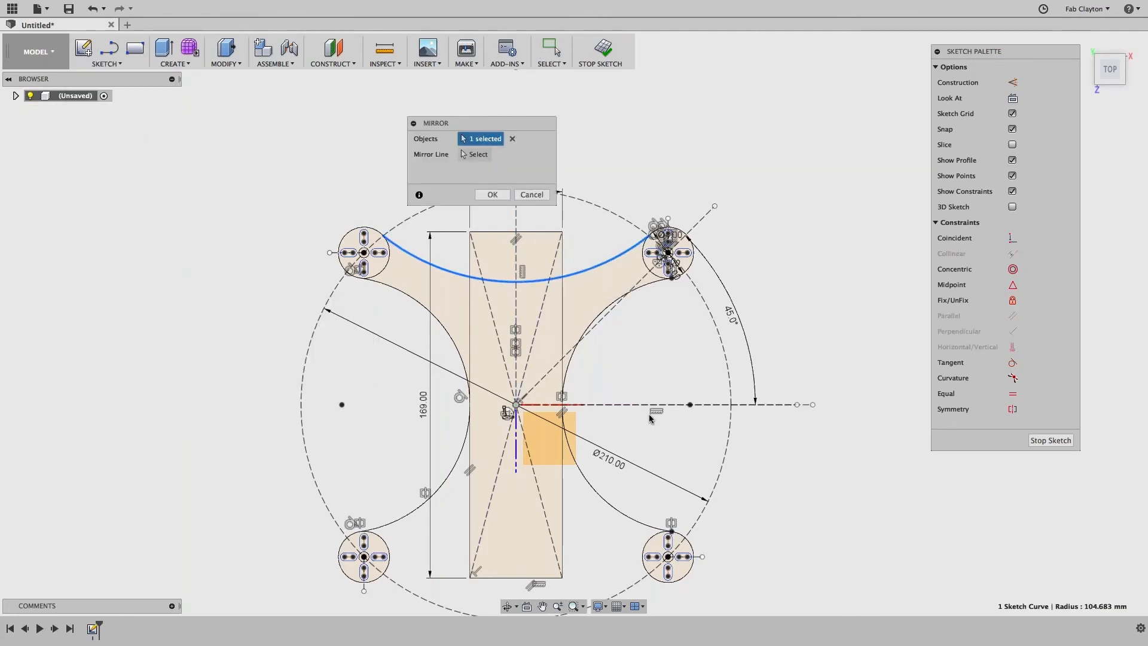
click(478, 157)
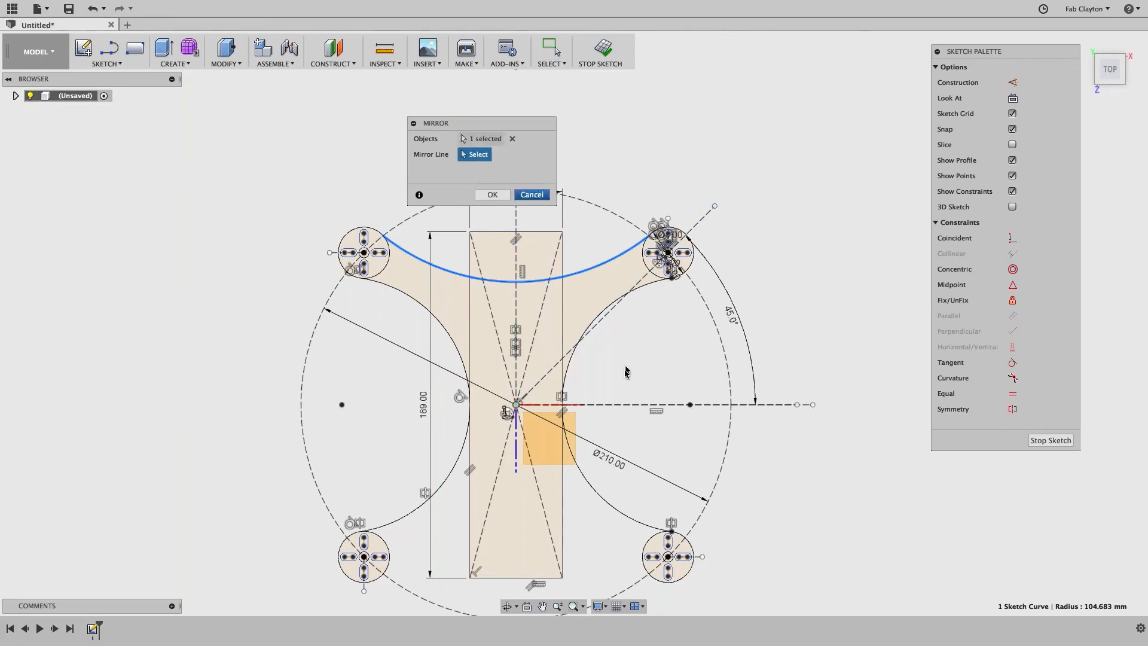
click(627, 405)
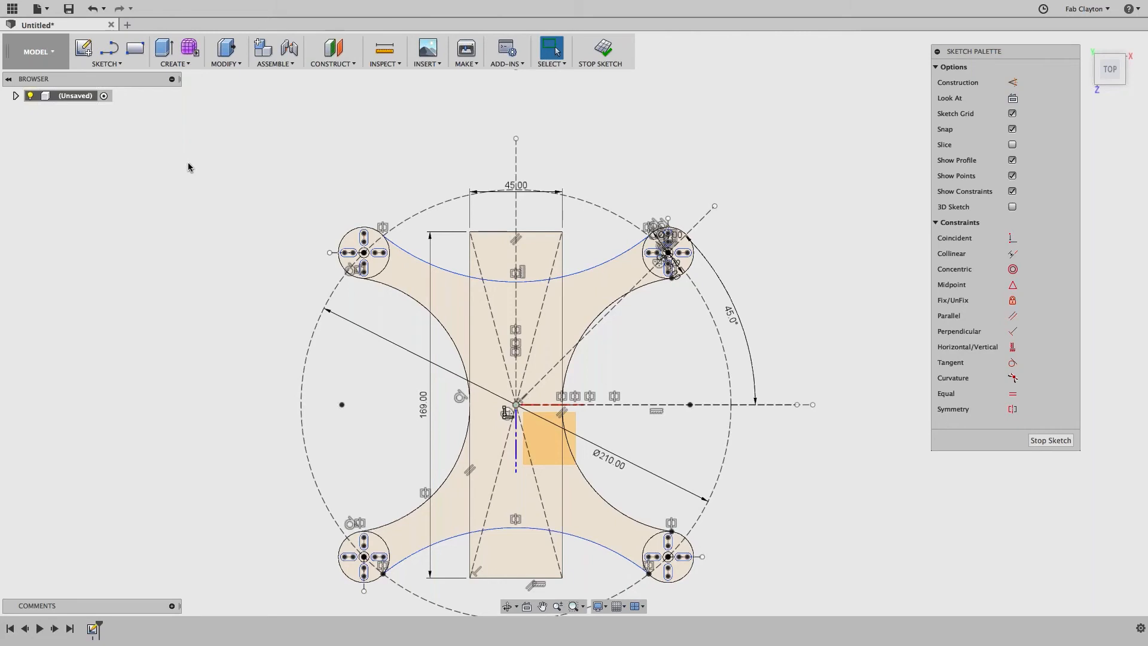
scroll(367, 378, up, 3)
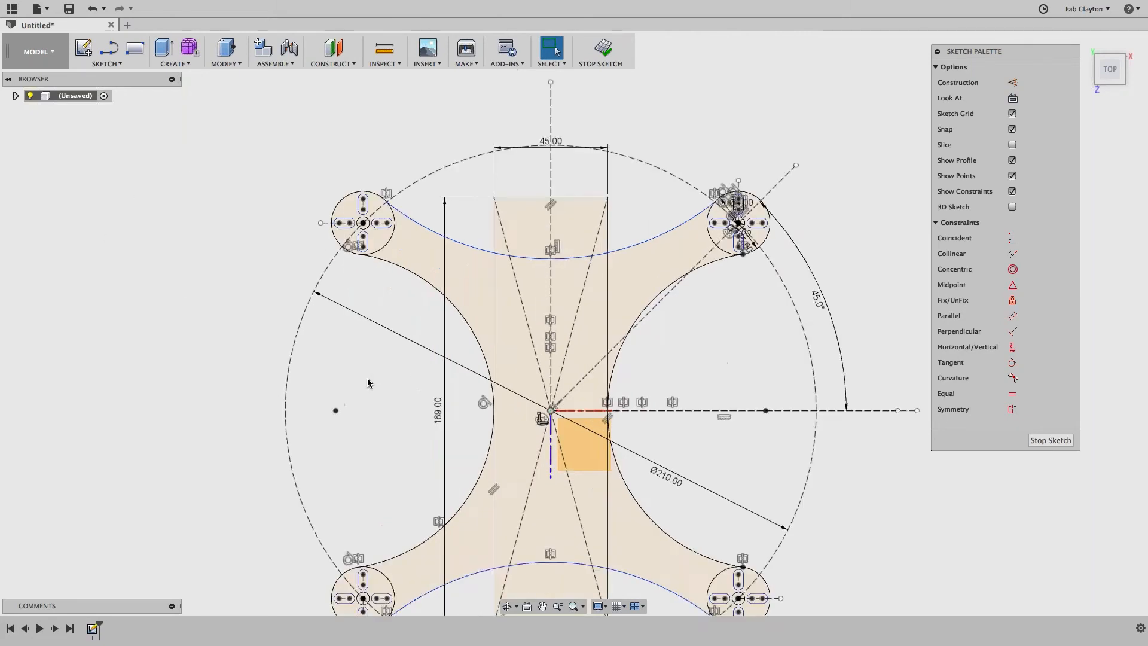
mouse_move(367, 379)
middle_down()
mouse_move(257, 299)
mouse_move(189, 226)
middle_up()
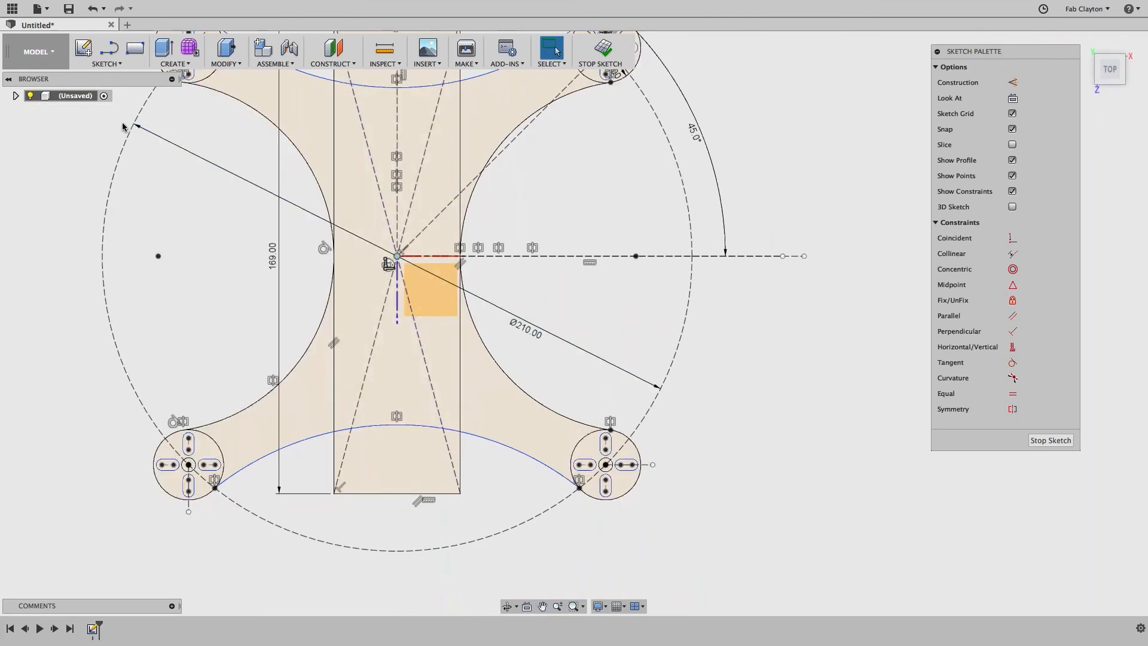
Step: Start a center rectangle at the sketch origin, entering 30.5 mm for both sides
click(102, 65)
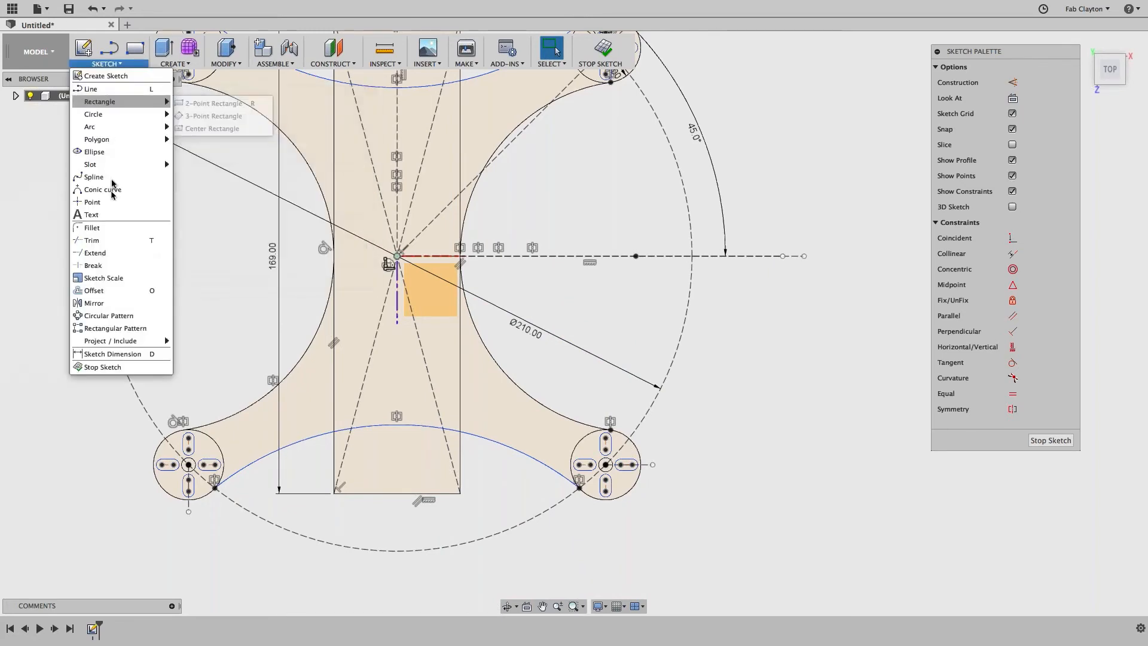
mouse_move(112, 160)
mouse_move(120, 108)
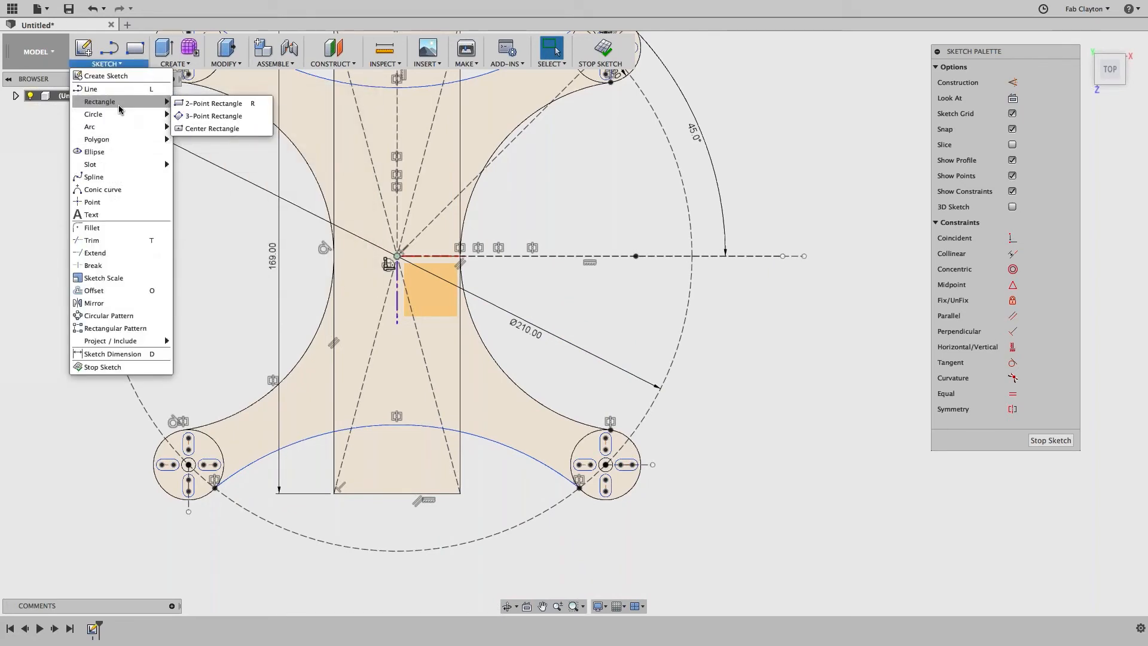
click(198, 129)
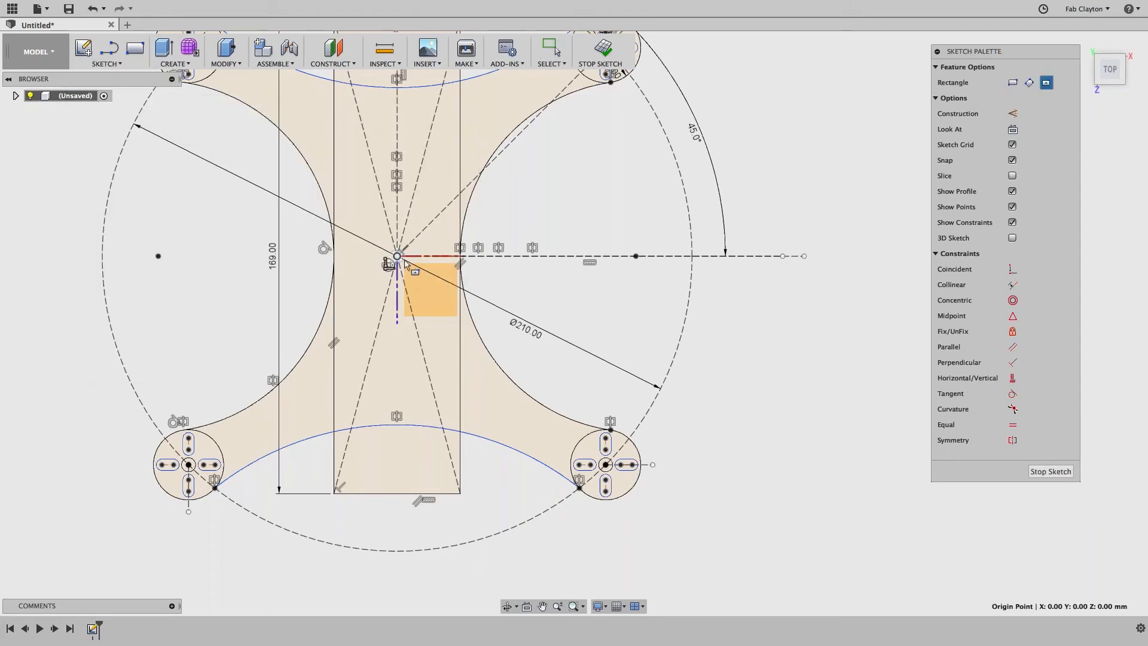
click(397, 256)
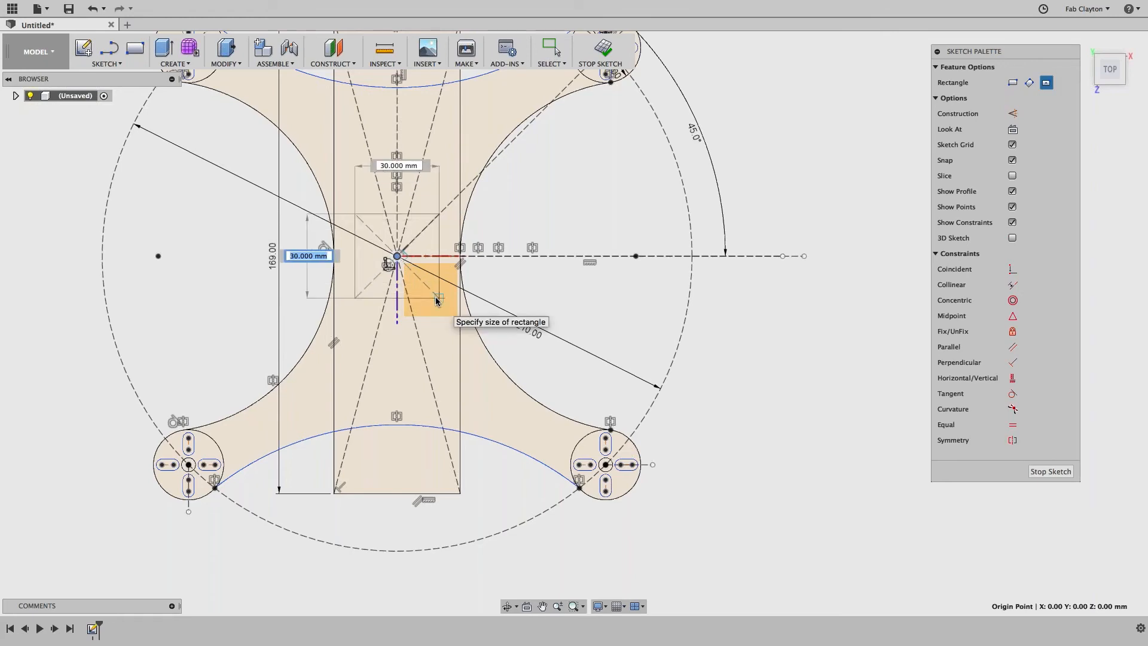
text(30.5)
key(Tab)
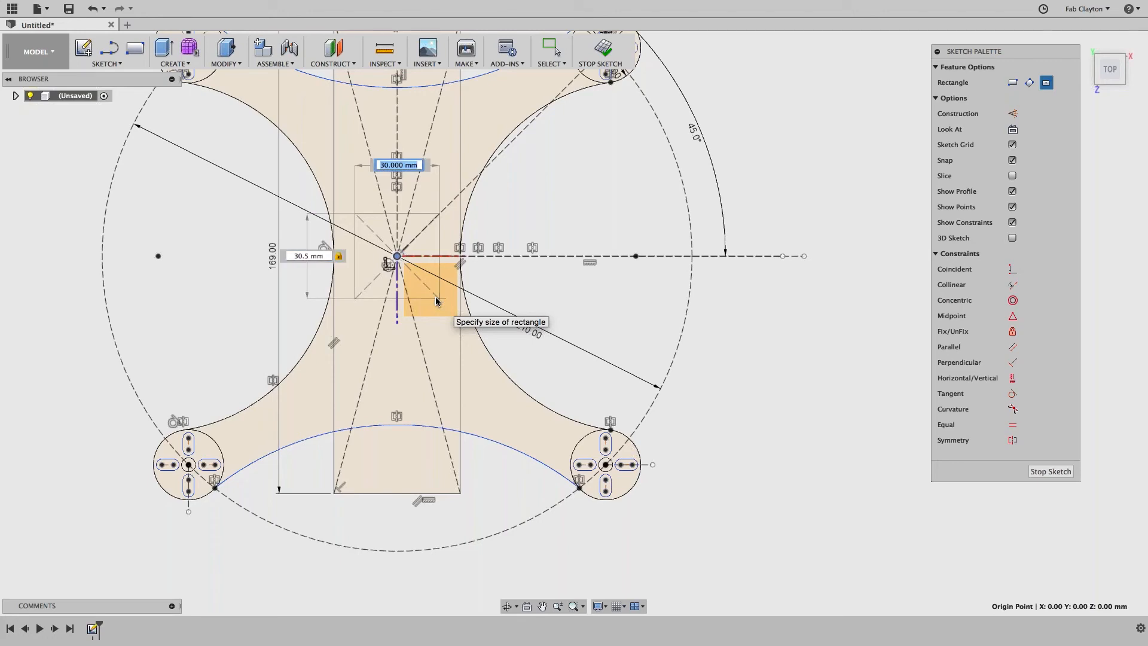
text(30.5)
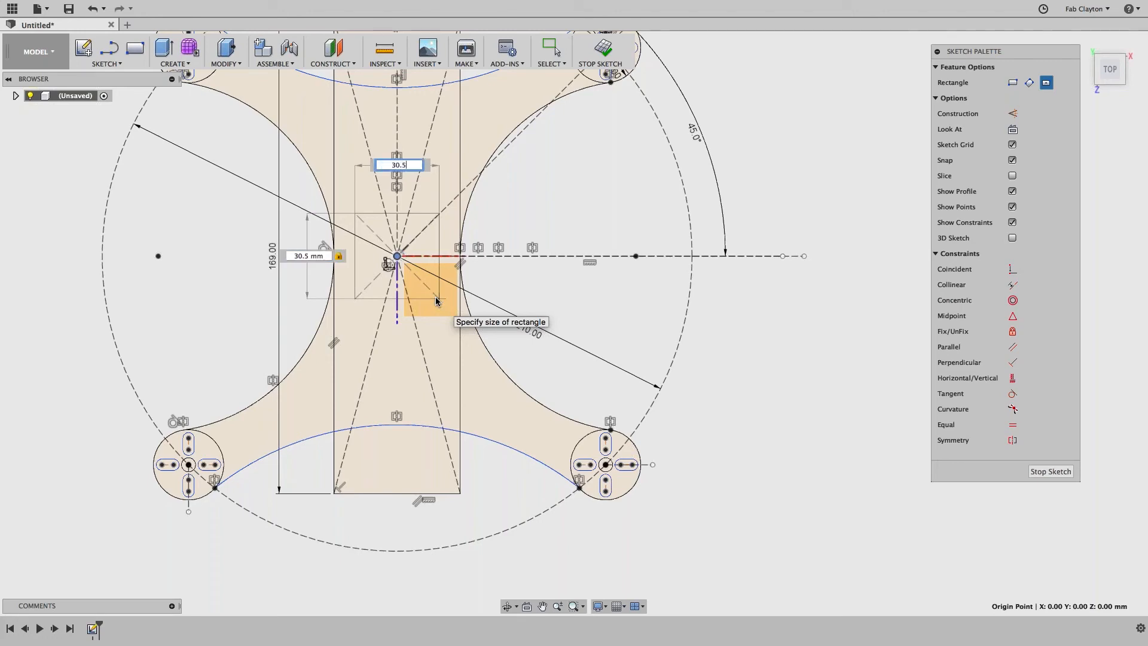
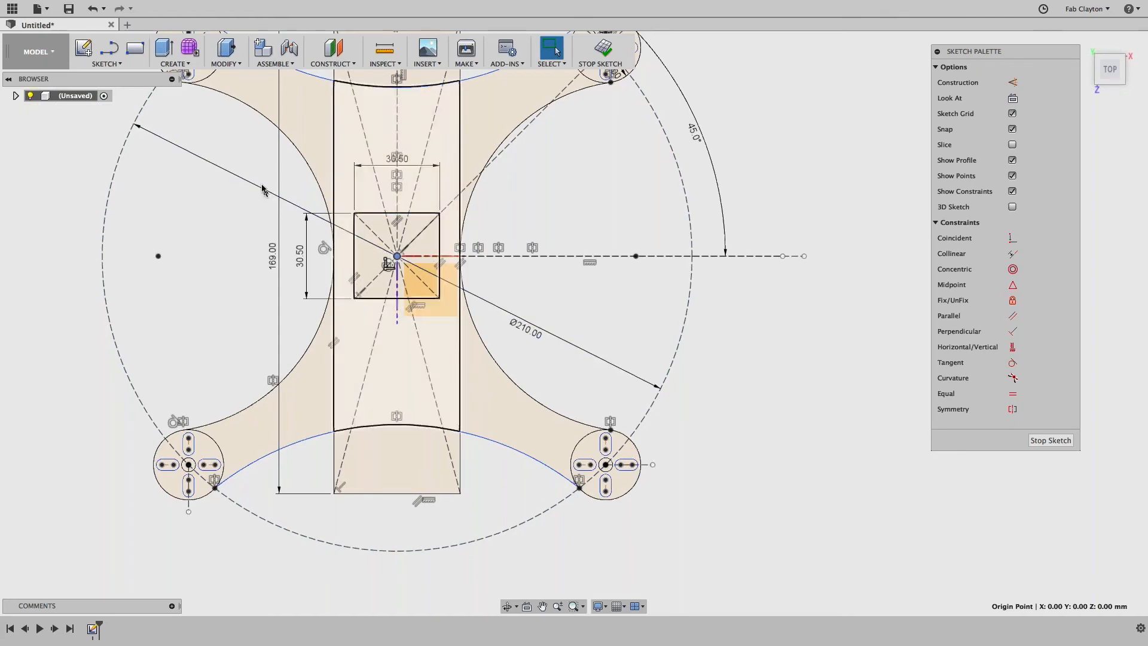
Step: Window-select the central 30.5 mm square and turn its lines into dashed construction geometry
drag(292, 180, 508, 330)
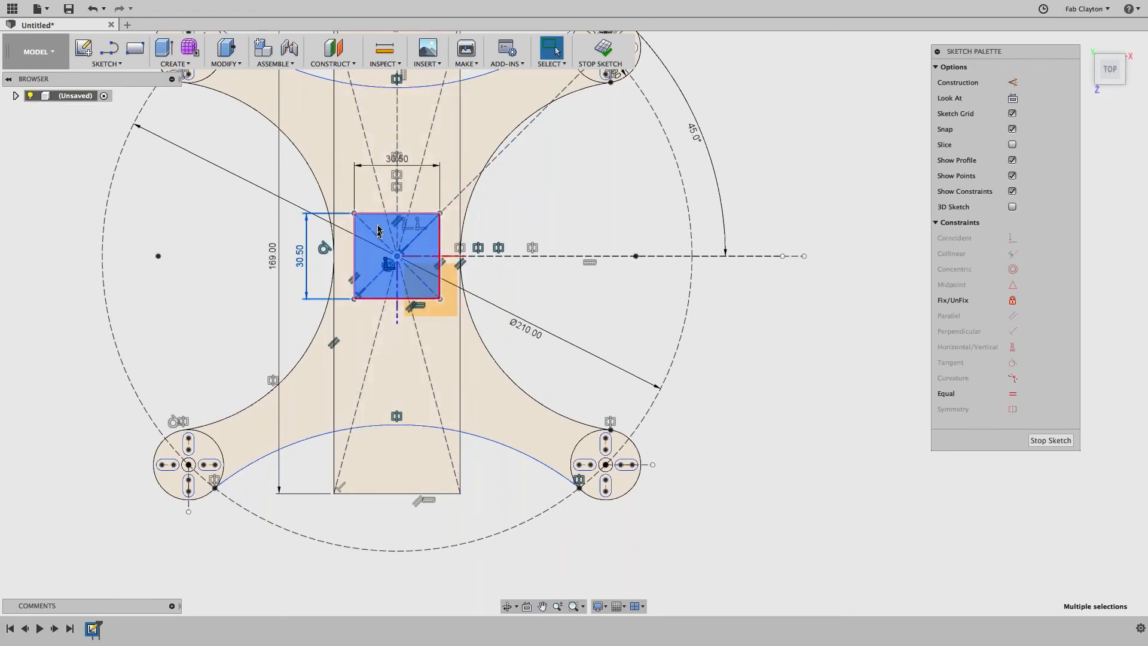
key(x)
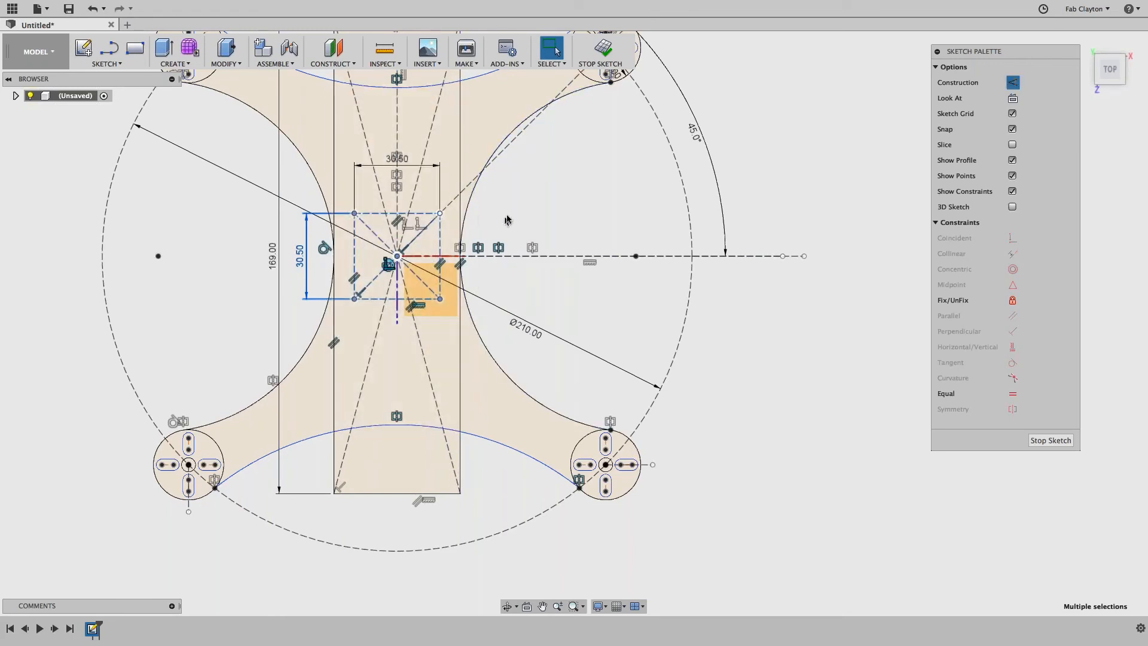
click(519, 297)
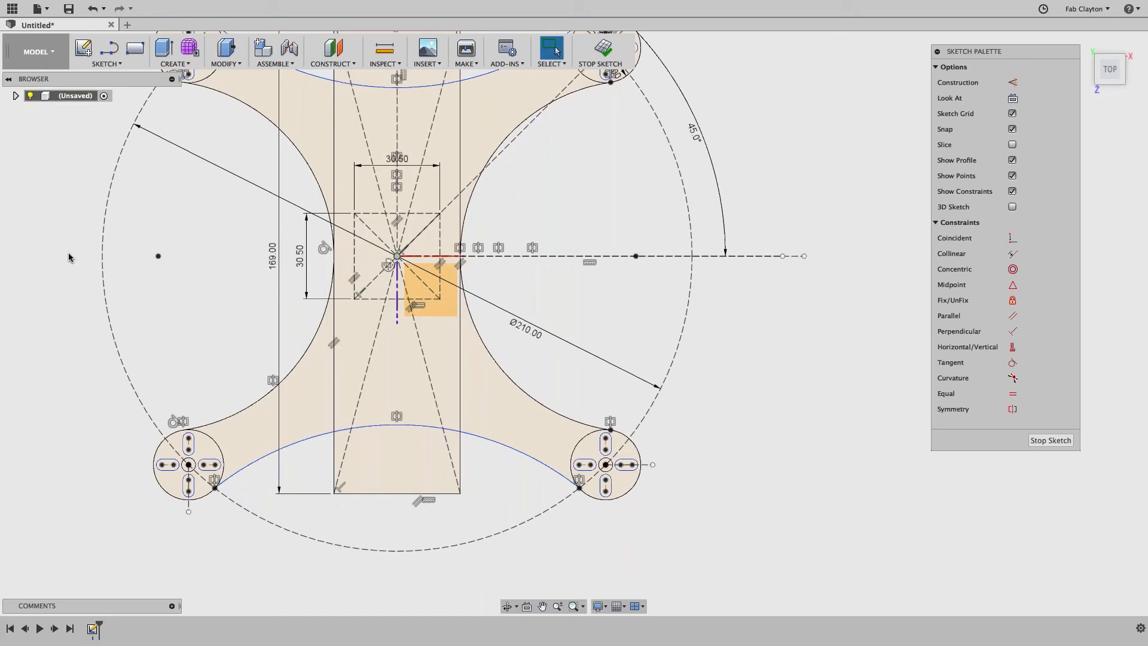
Step: Draw a 3.5 mm center-diameter circle on the upper-right corner of the construction square
scroll(500, 245, up, 3)
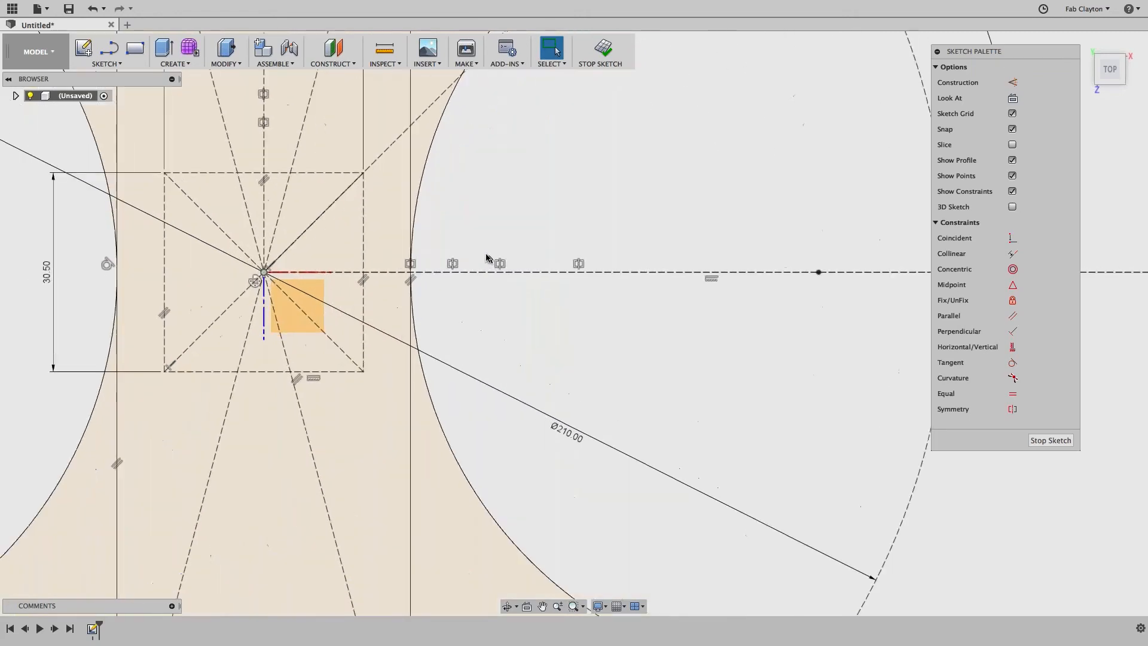
scroll(493, 256, up, 2)
mouse_move(505, 259)
middle_down()
mouse_move(550, 368)
mouse_move(462, 390)
middle_up()
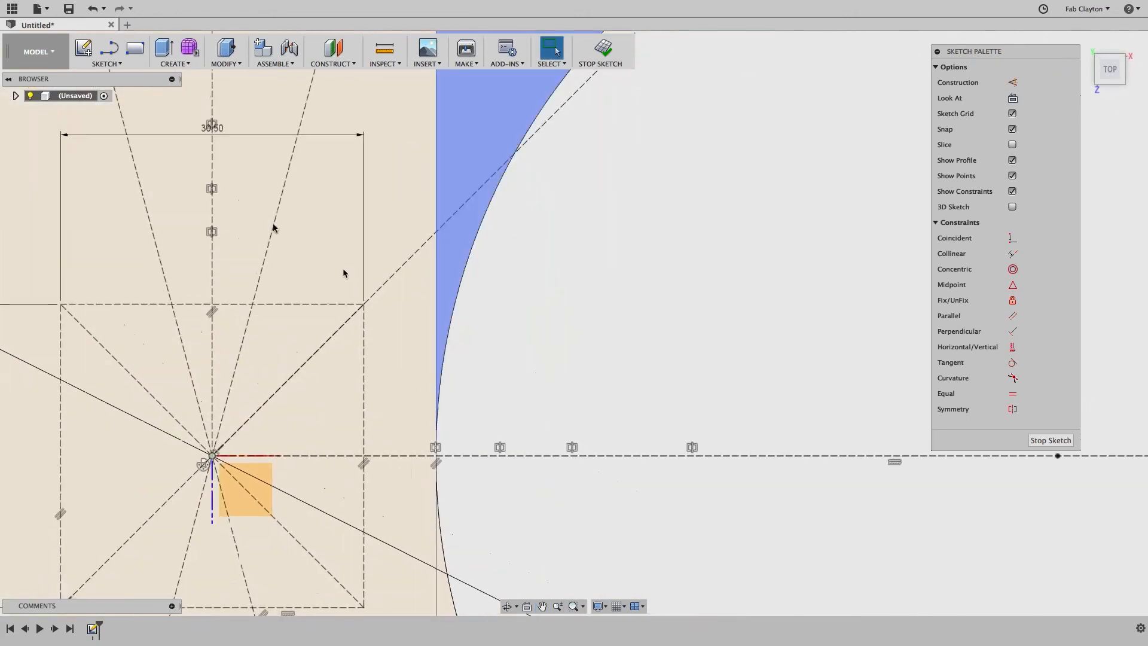
click(100, 64)
mouse_move(107, 118)
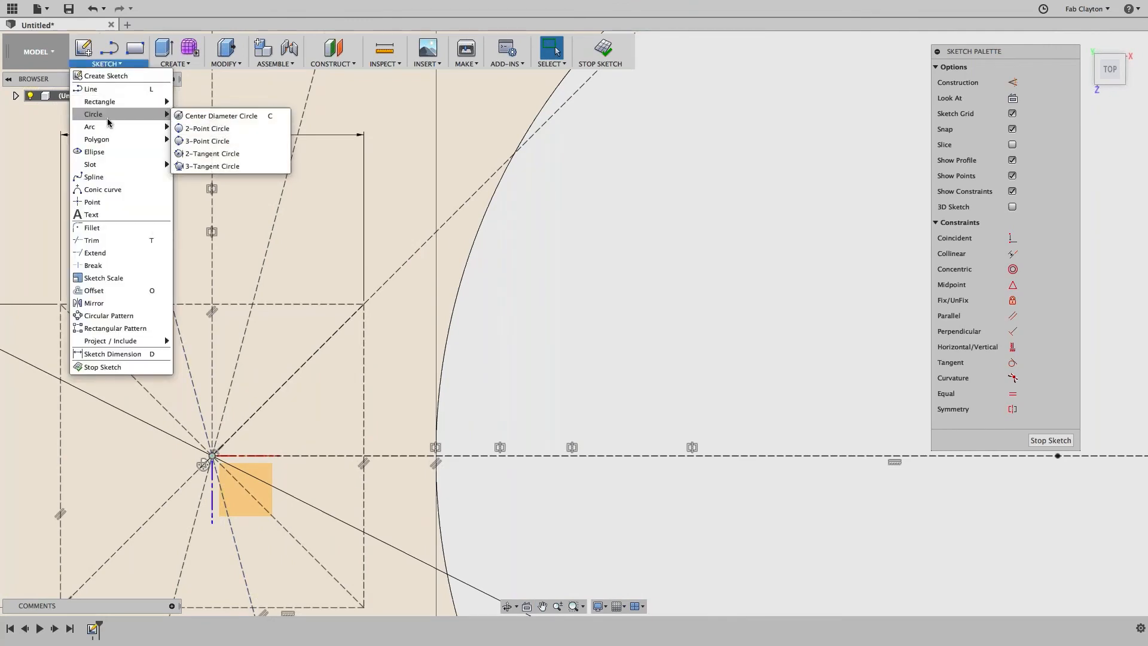
click(199, 117)
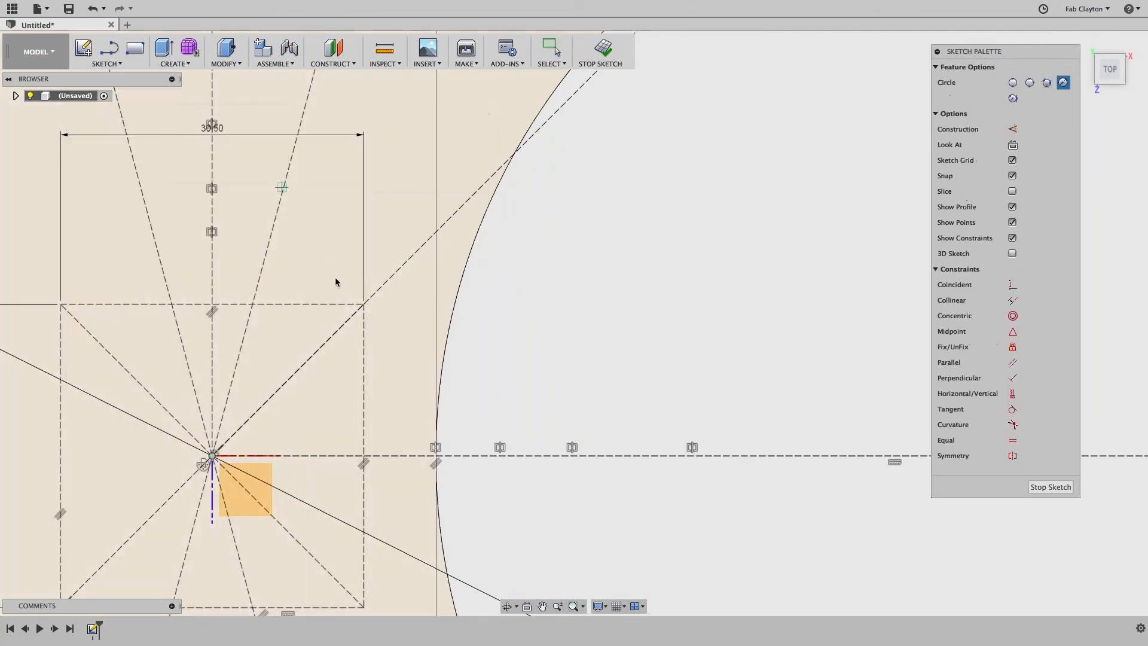
click(364, 304)
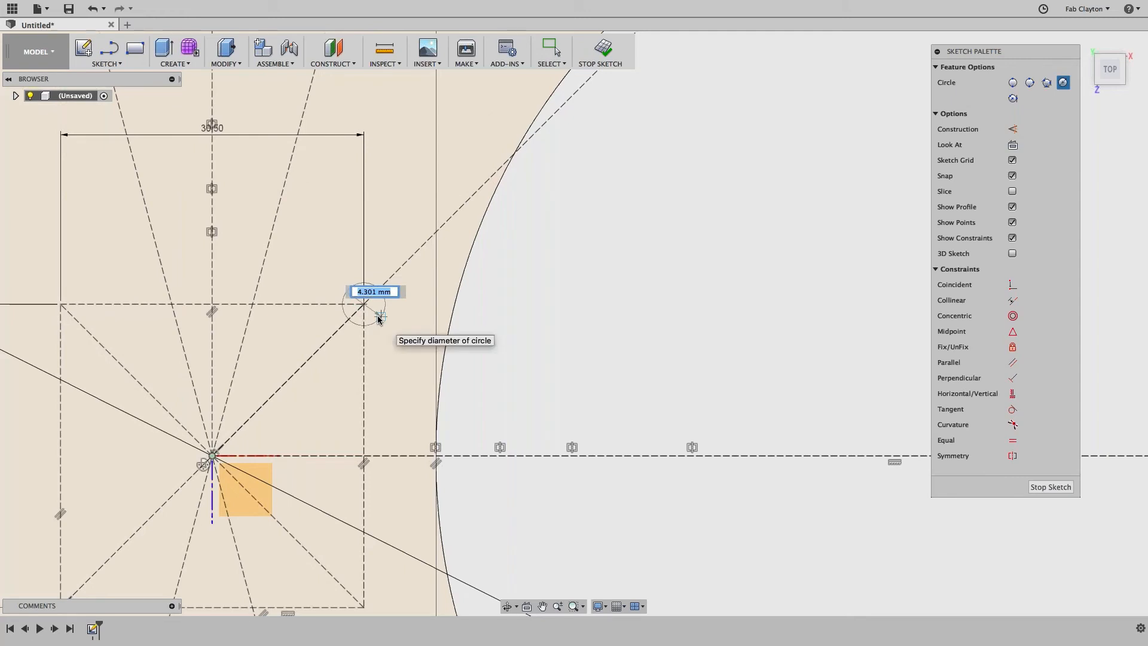
text(3.5)
key(Tab)
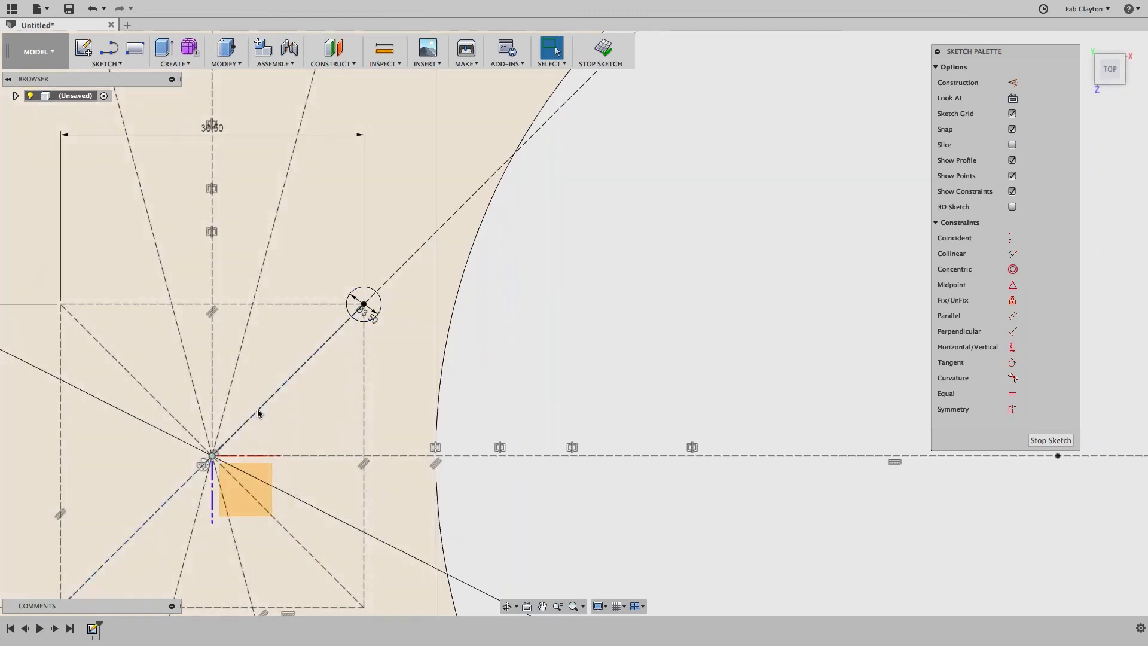
scroll(256, 411, down, 3)
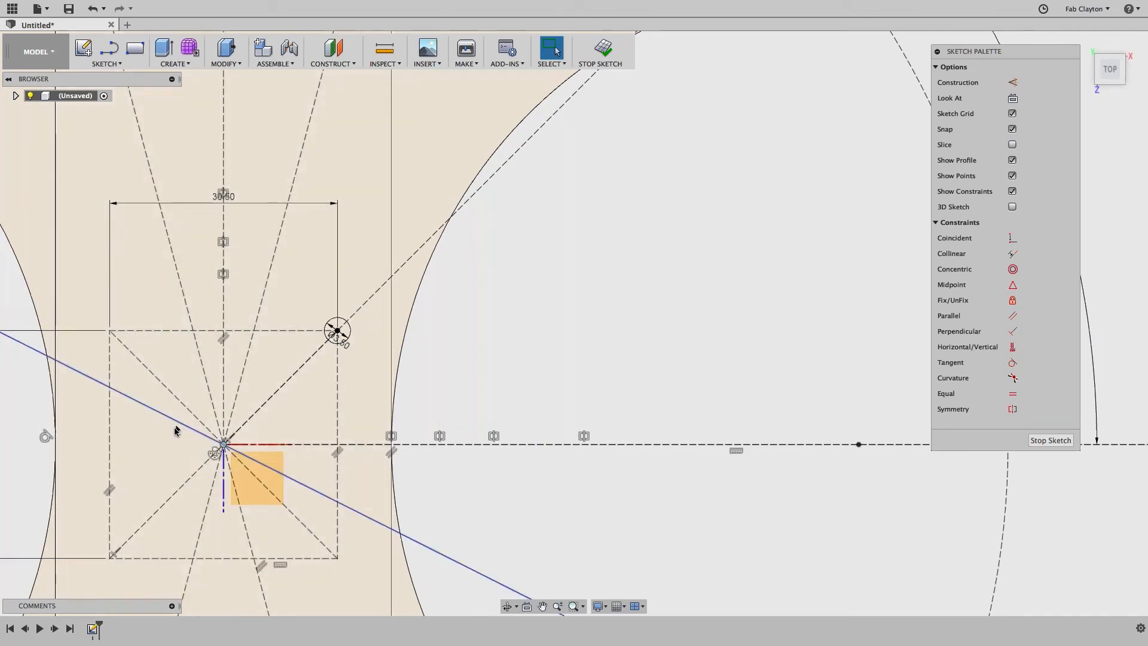
mouse_move(178, 449)
middle_down()
mouse_move(506, 385)
mouse_move(424, 401)
middle_up()
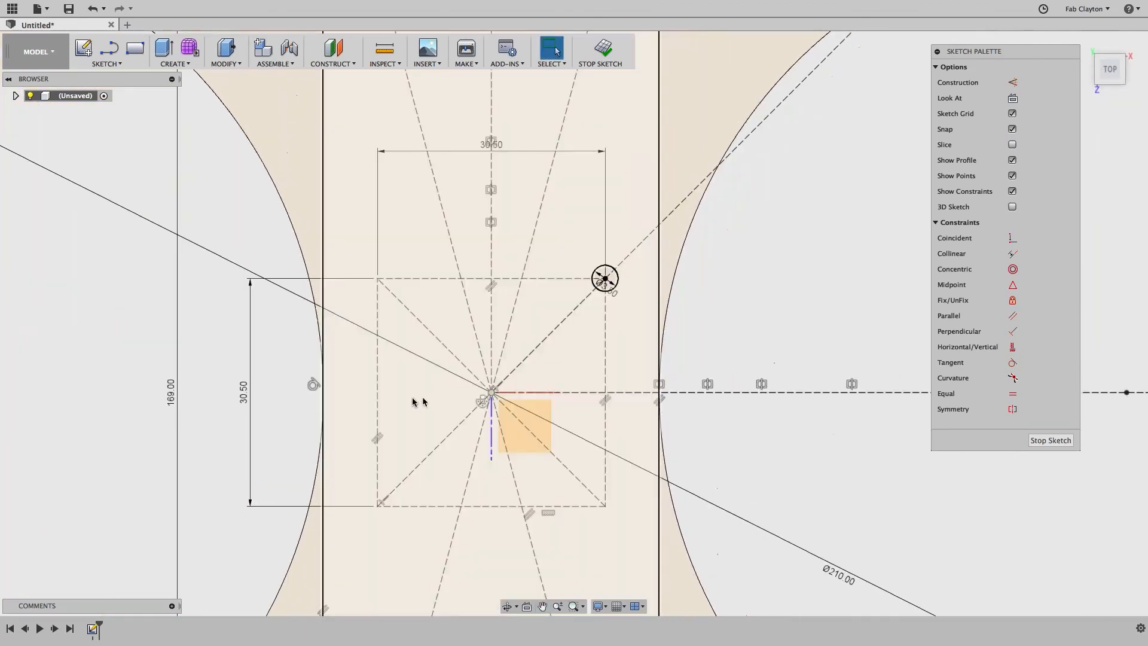
Step: Start a rectangular pattern with the 3.5 mm corner circle as the object
click(130, 67)
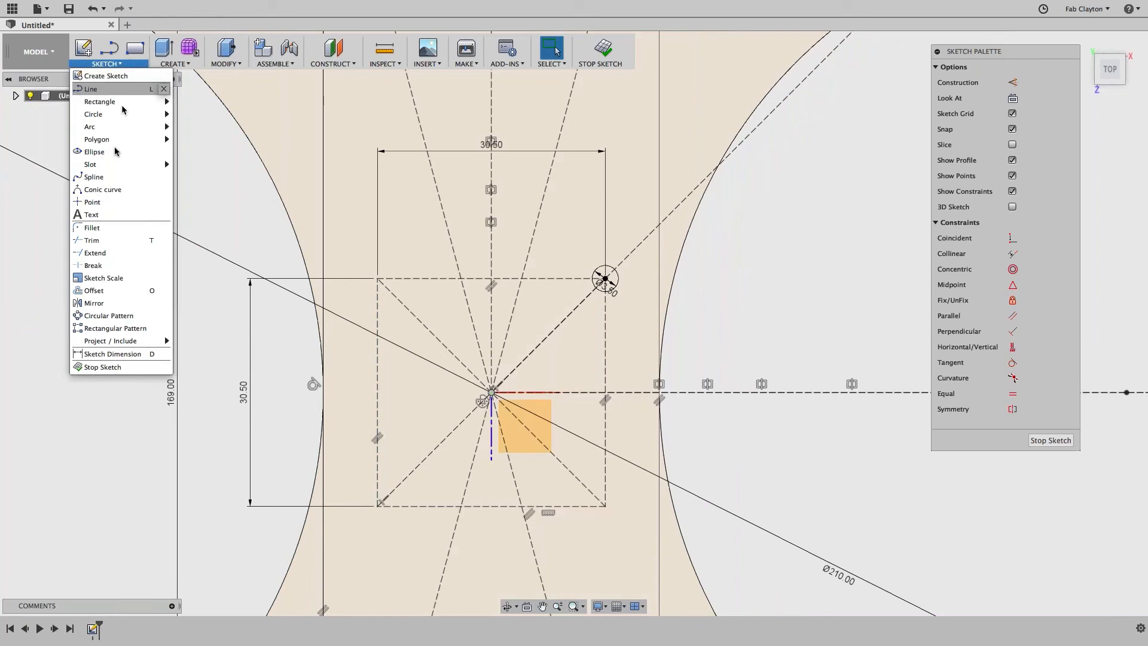
click(93, 328)
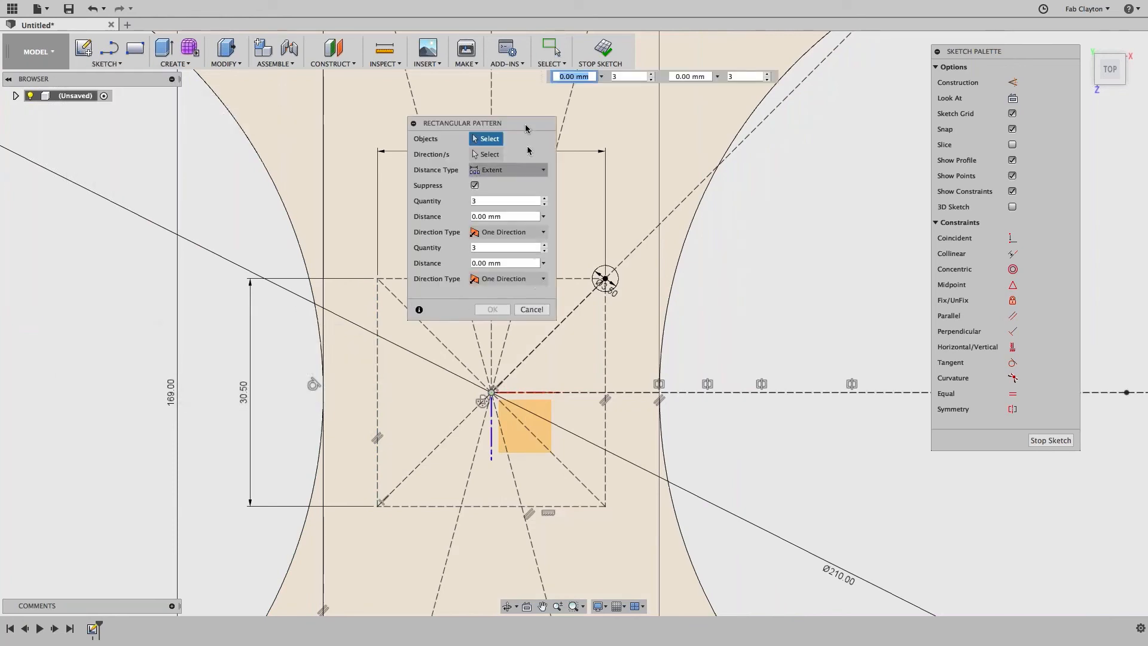
drag(525, 123, 825, 175)
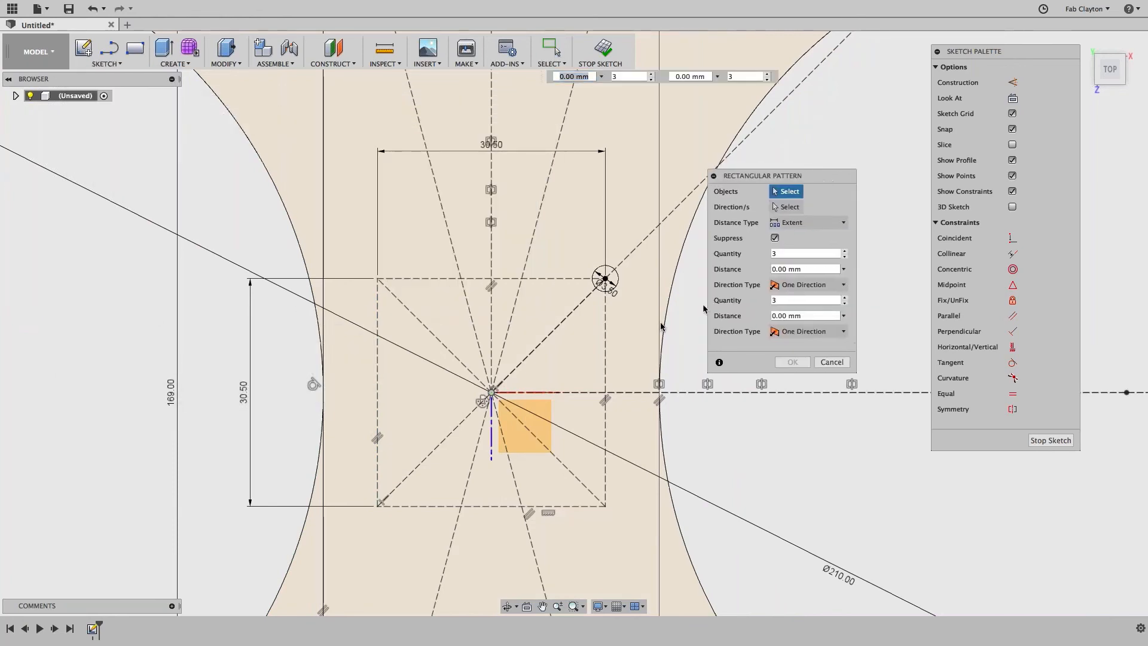
click(612, 276)
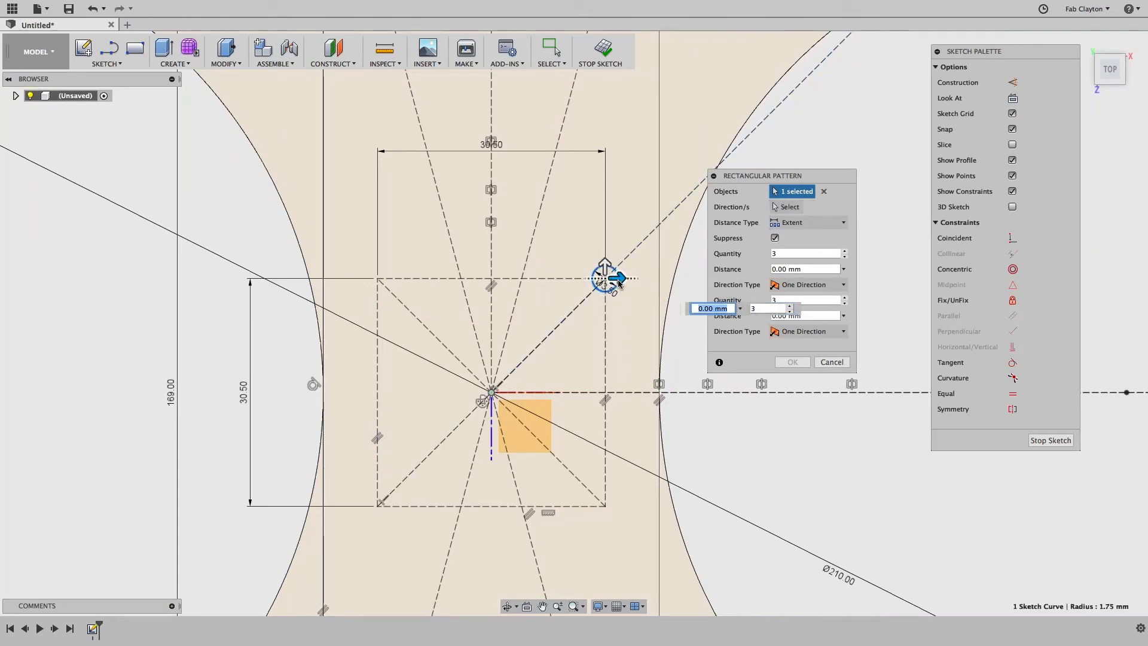
key(Tab)
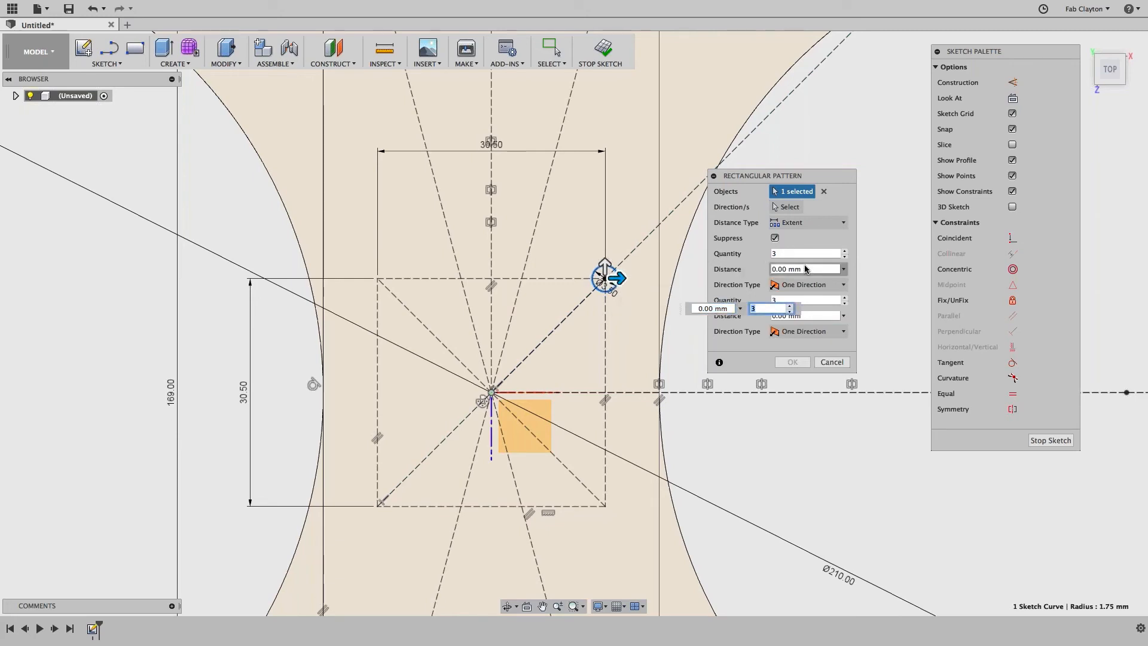
Step: Set 2 copies at -30.5 mm in both directions and confirm the four-hole pattern
click(777, 269)
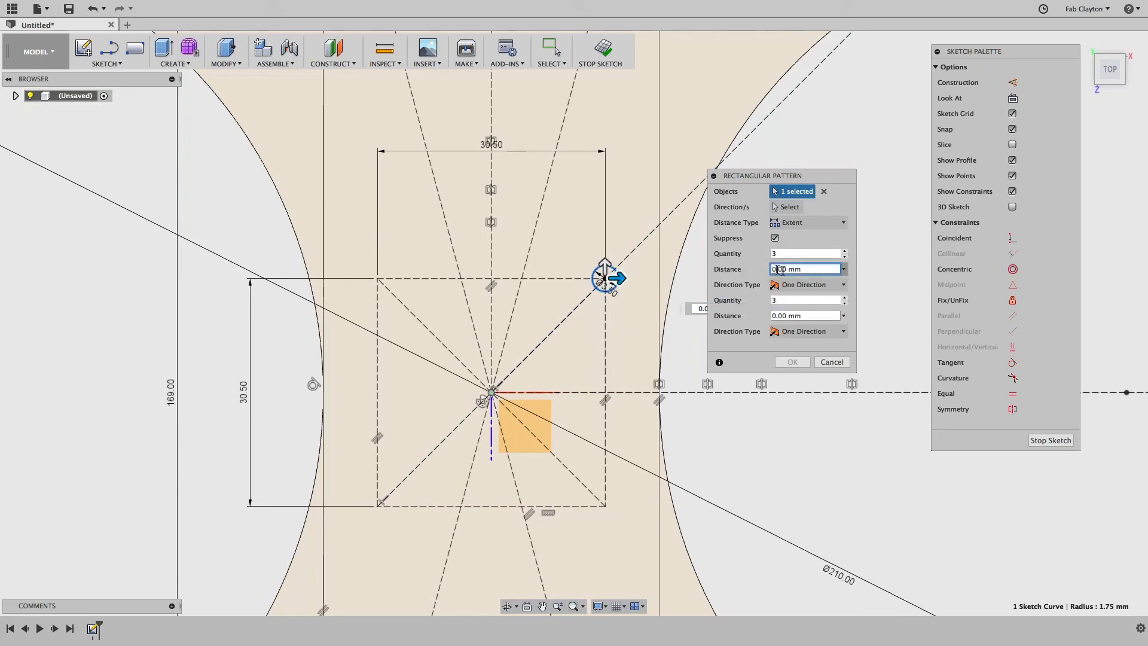
drag(786, 269, 736, 268)
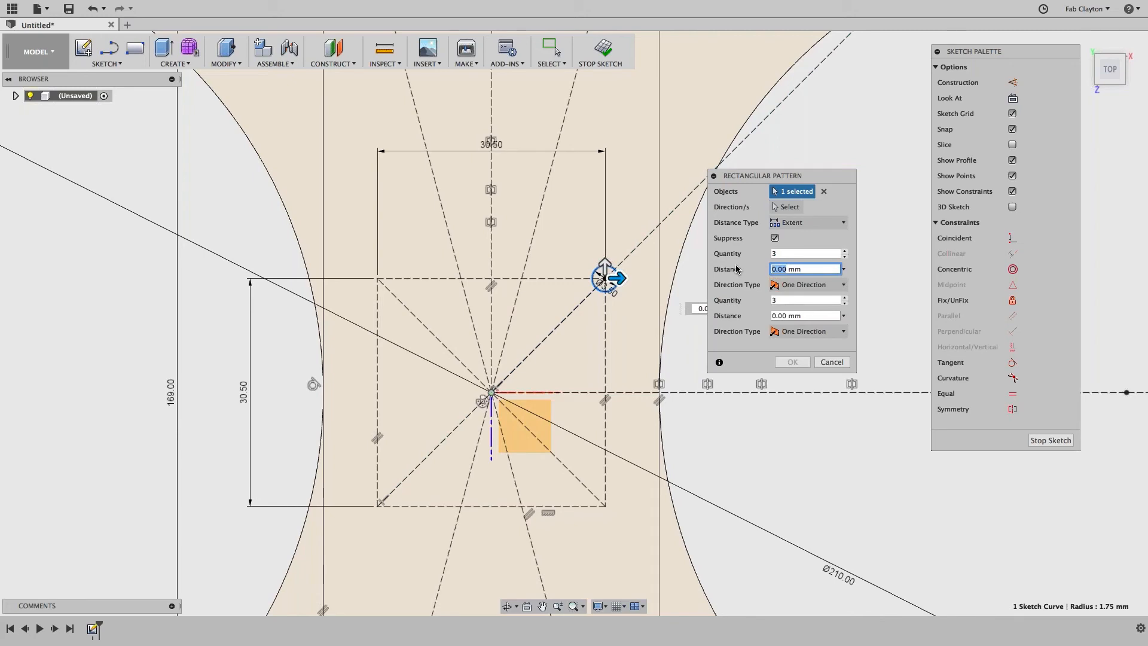
text(-30.)
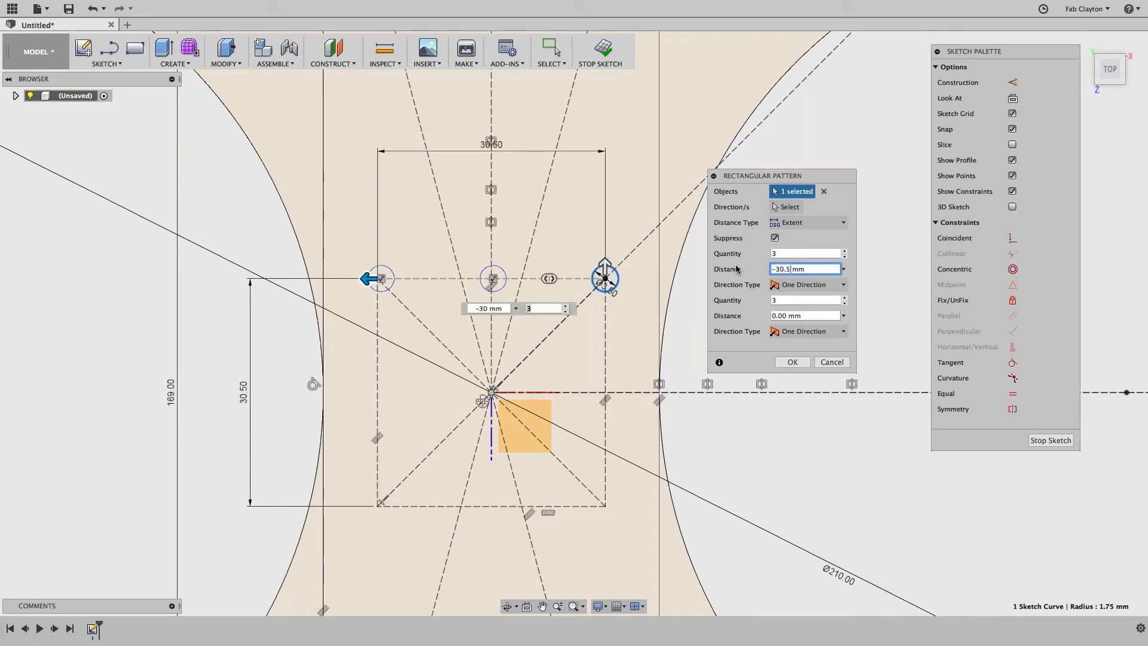
text(5)
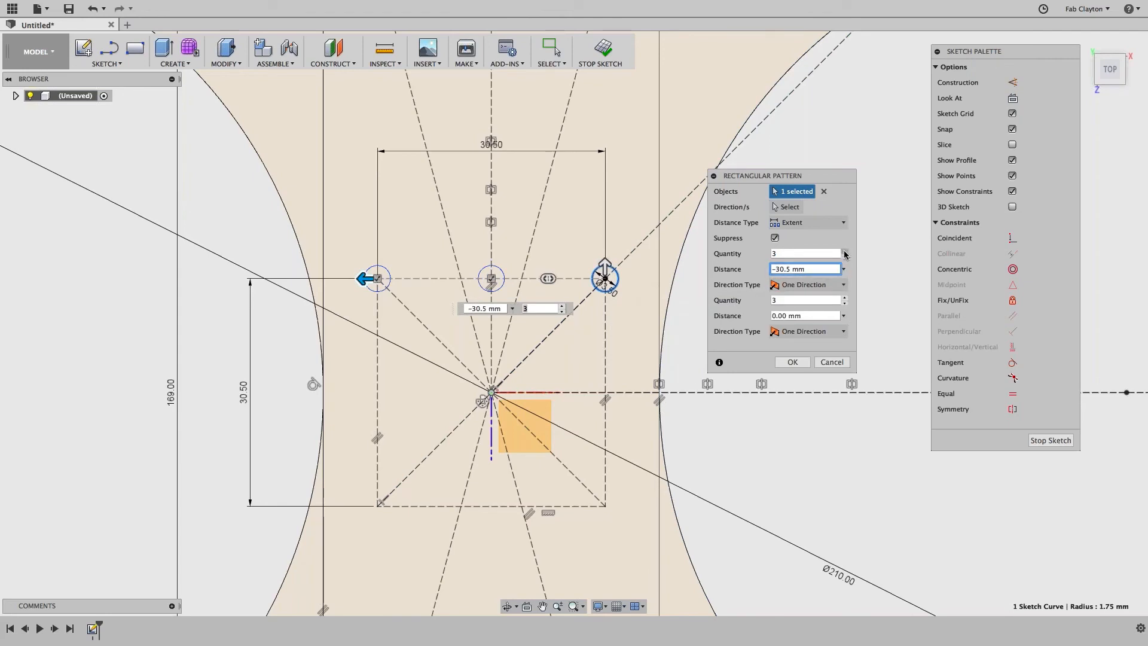
click(844, 256)
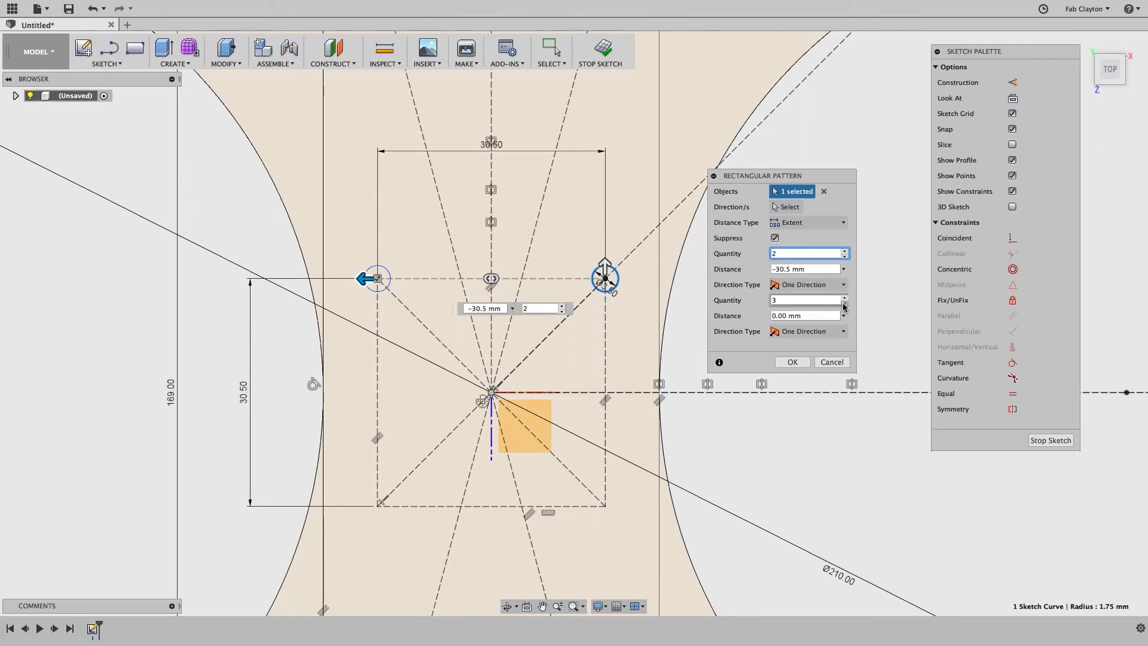
double_click(784, 316)
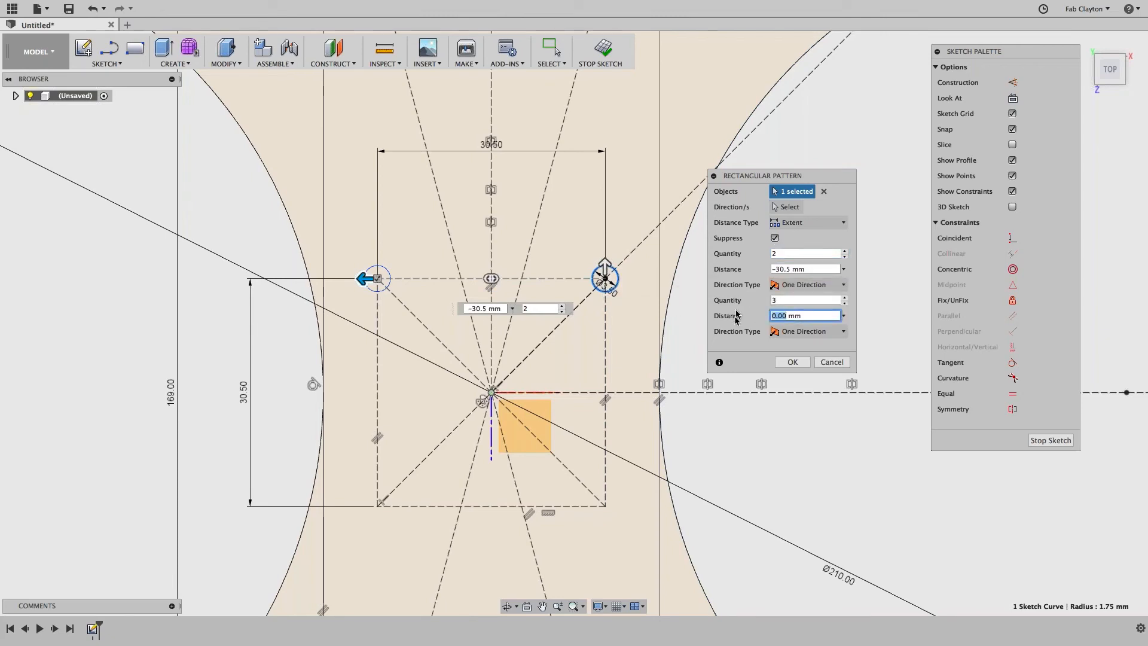
text(30.5)
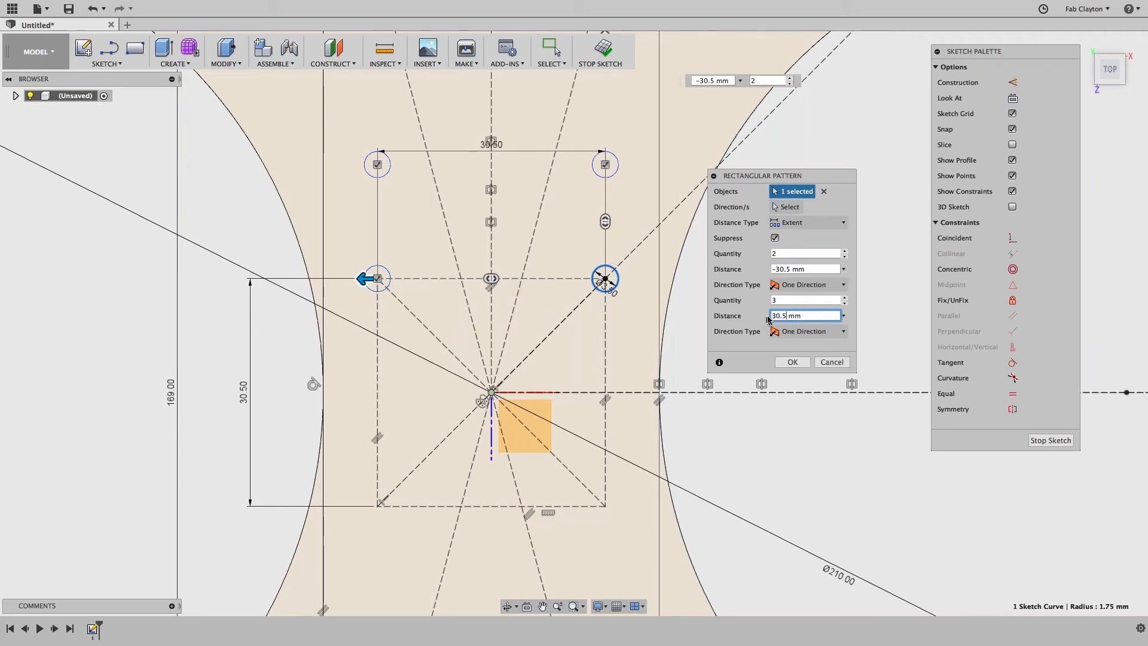
text(-)
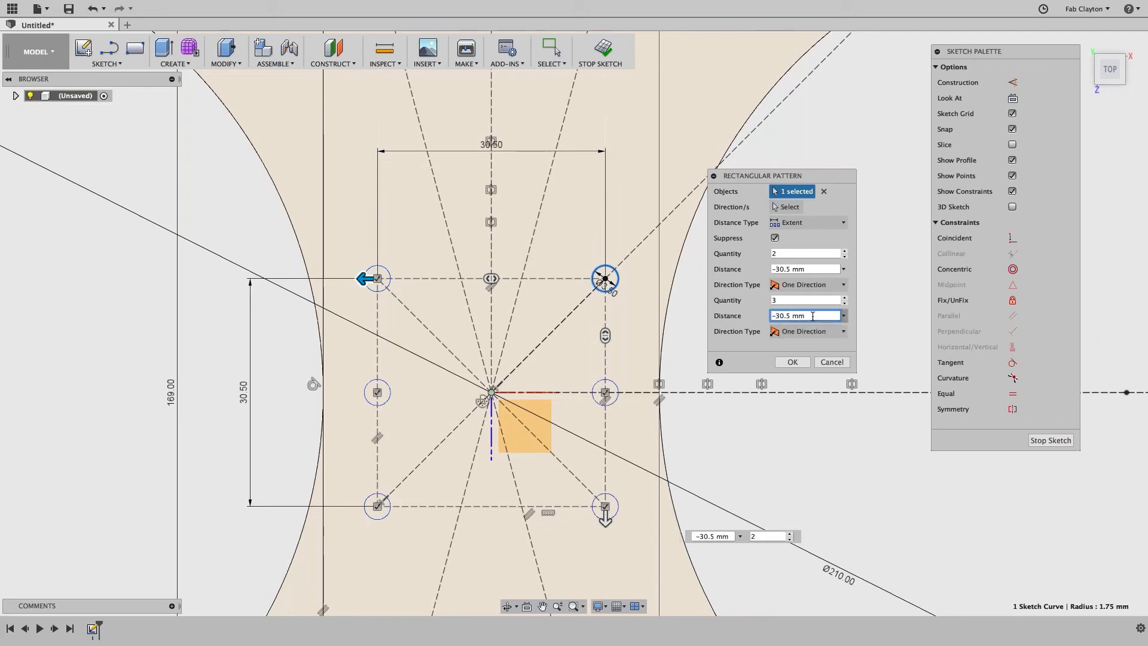
click(844, 303)
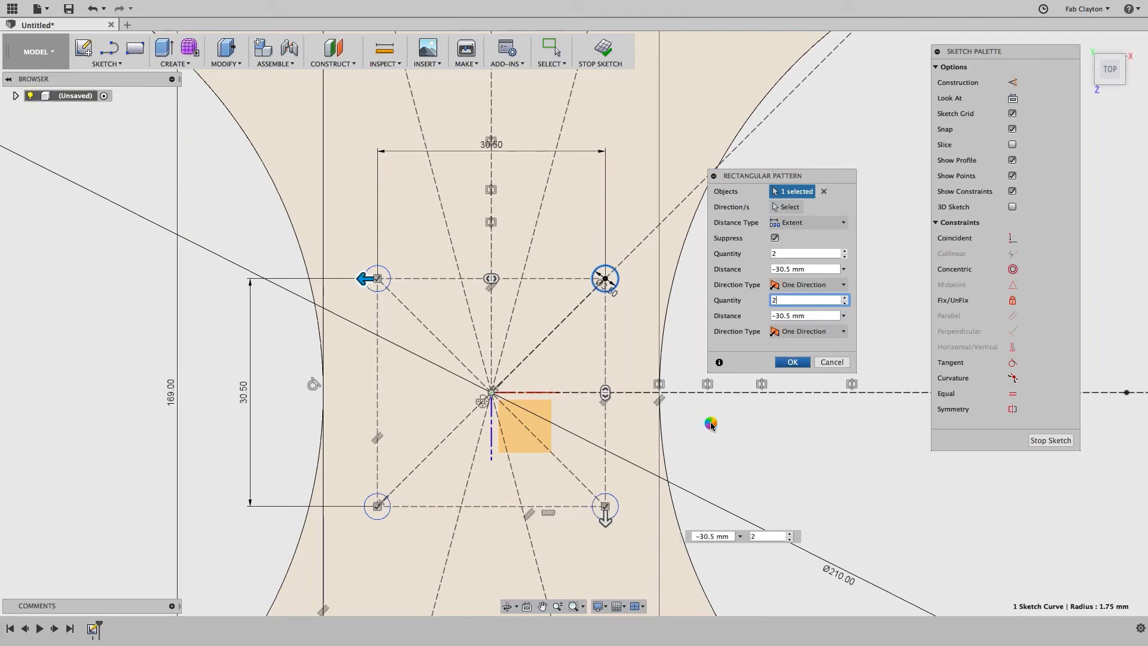
key(Return)
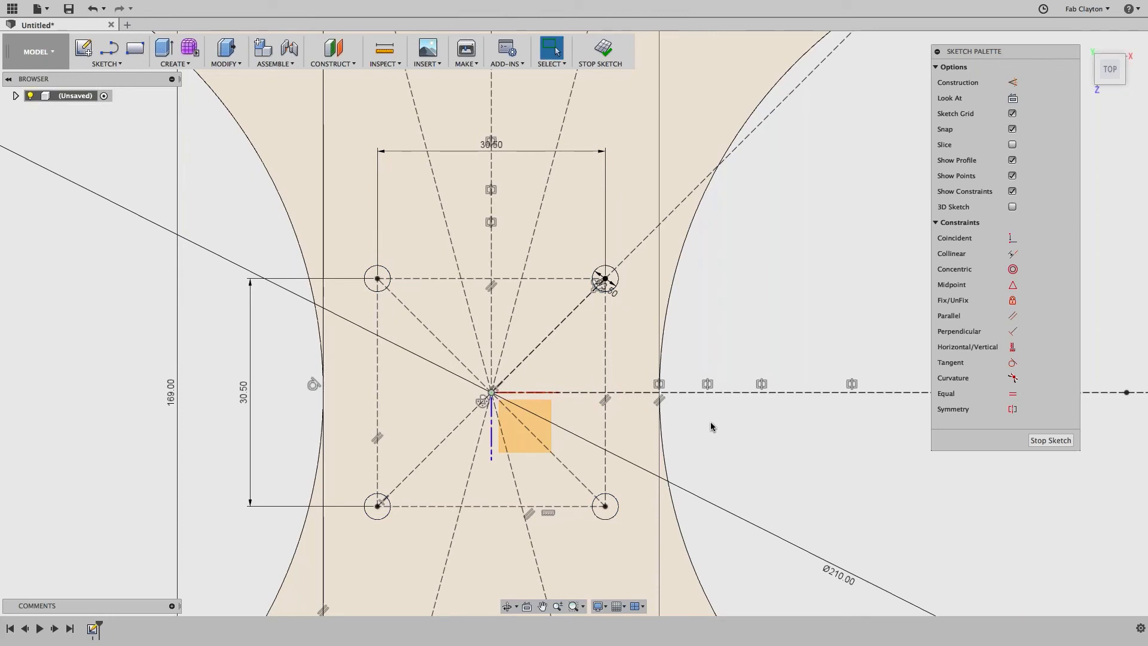
Step: Draw a center rectangle from the origin, 145 mm tall and 38 mm wide
click(435, 238)
scroll(432, 242, down, 2)
scroll(432, 238, down, 3)
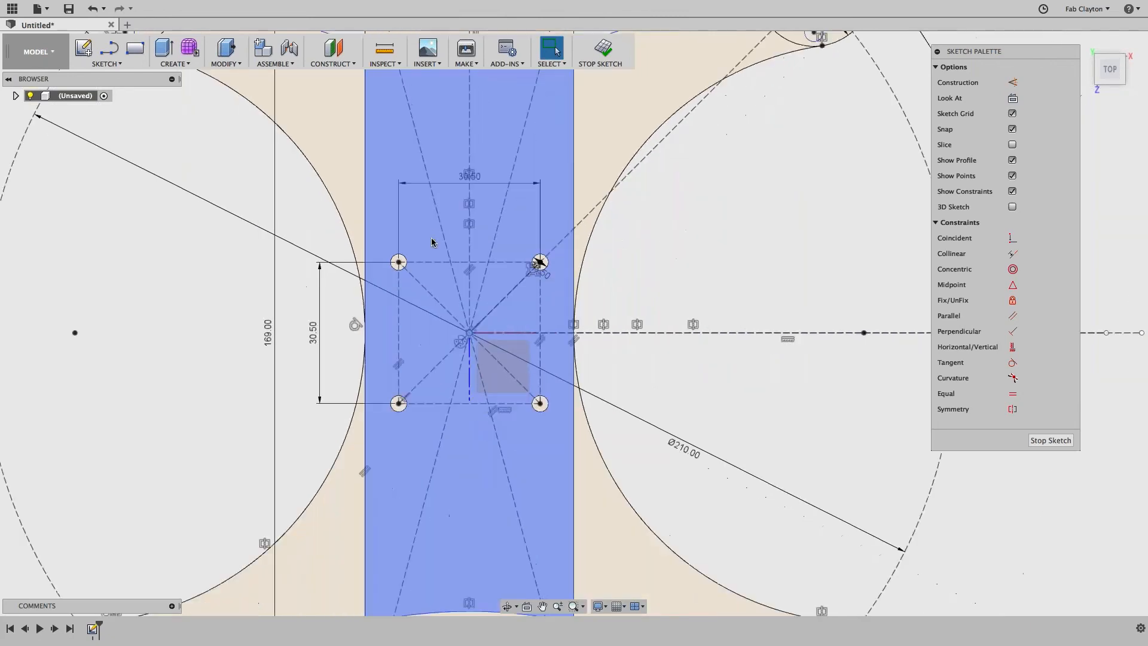
click(433, 241)
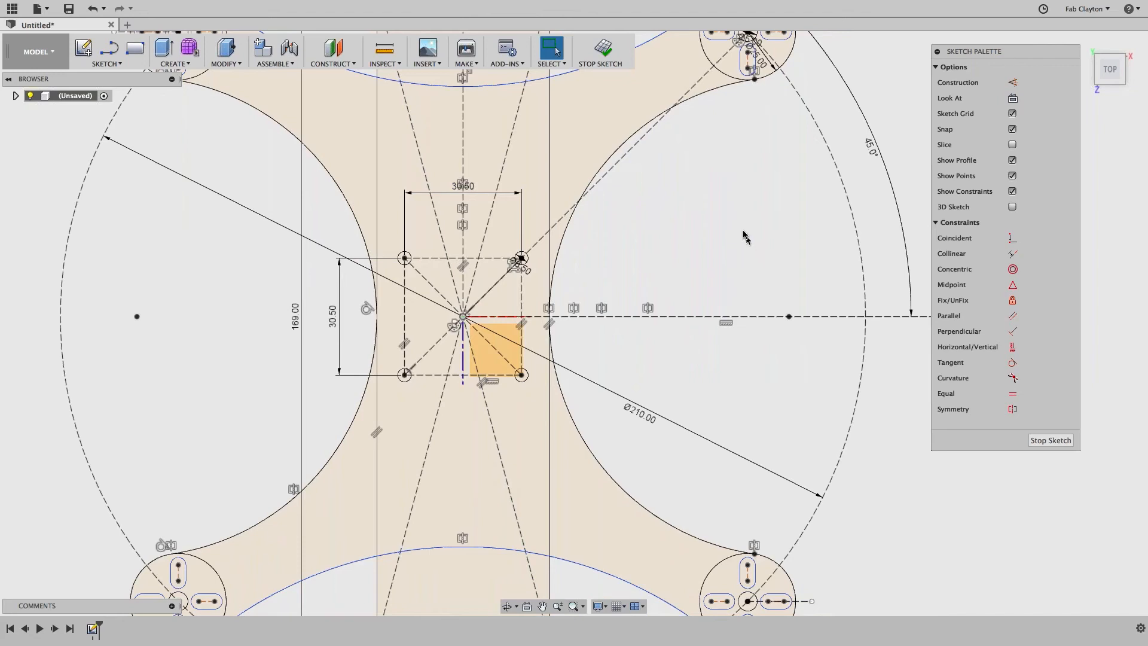
click(105, 63)
mouse_move(107, 139)
mouse_move(106, 101)
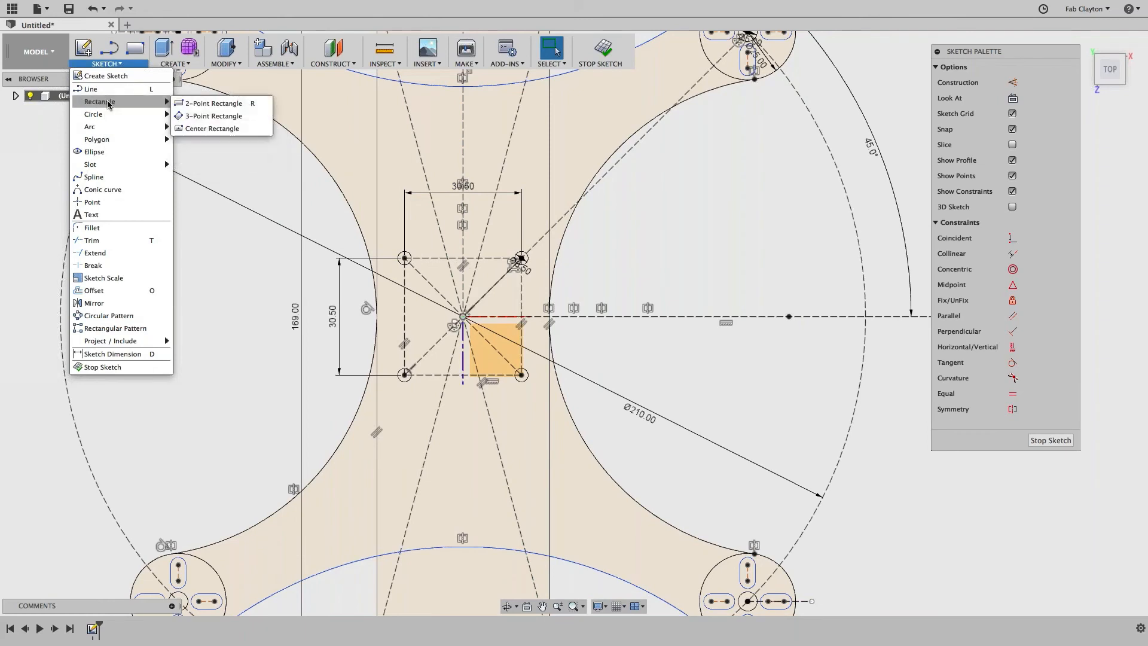
click(202, 129)
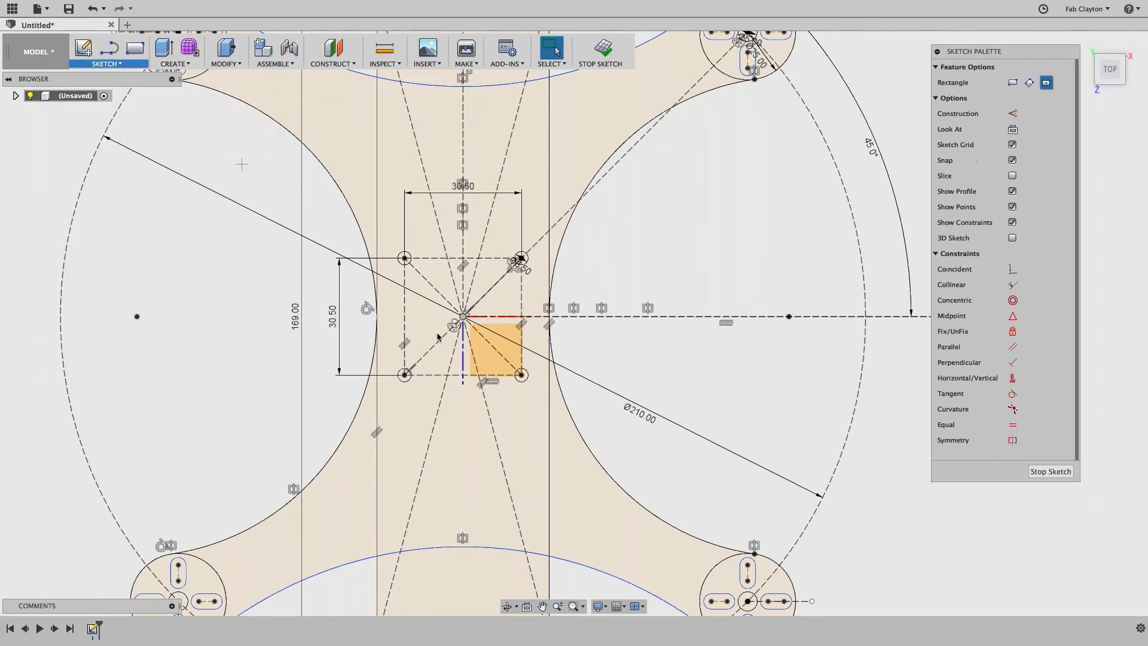
click(463, 316)
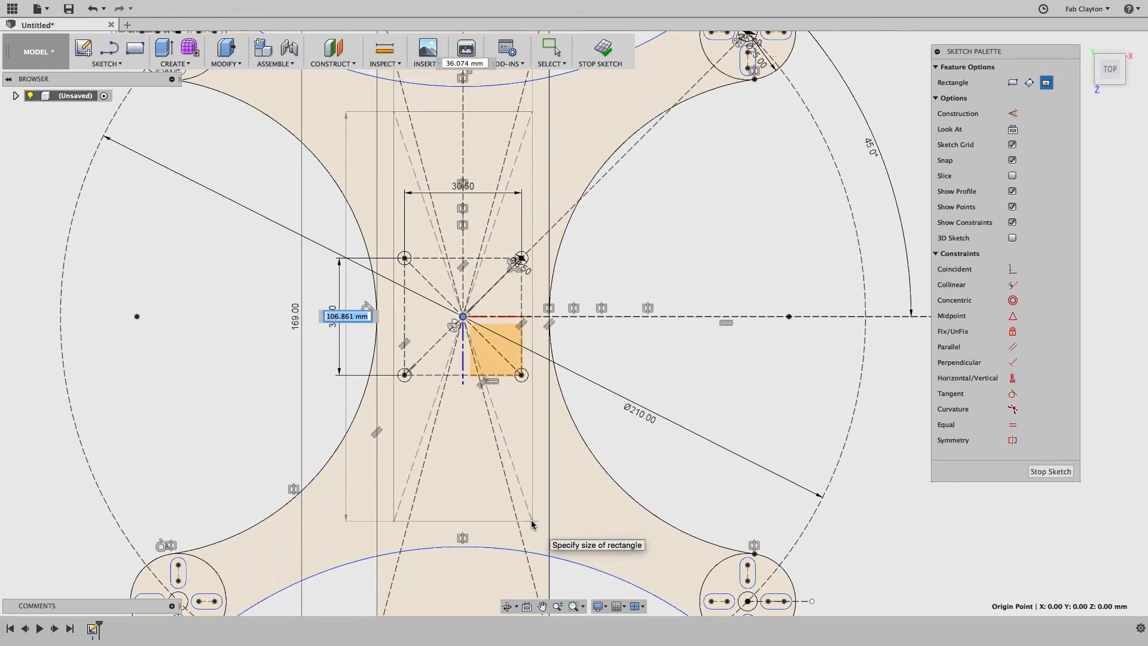
text(145)
key(Tab)
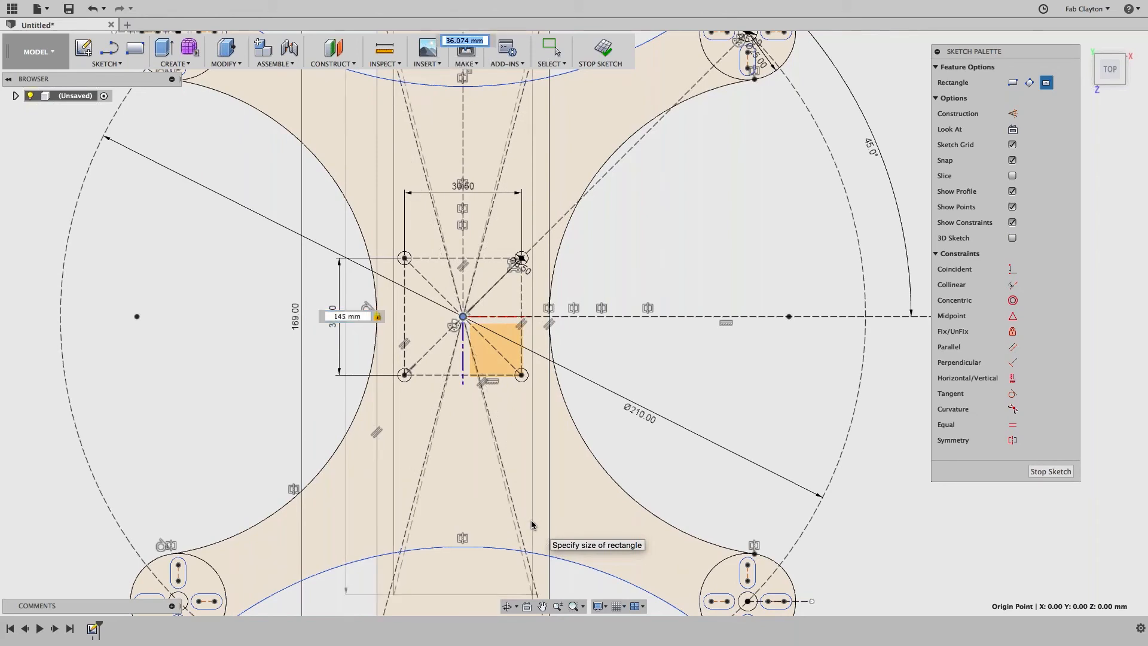
text(38)
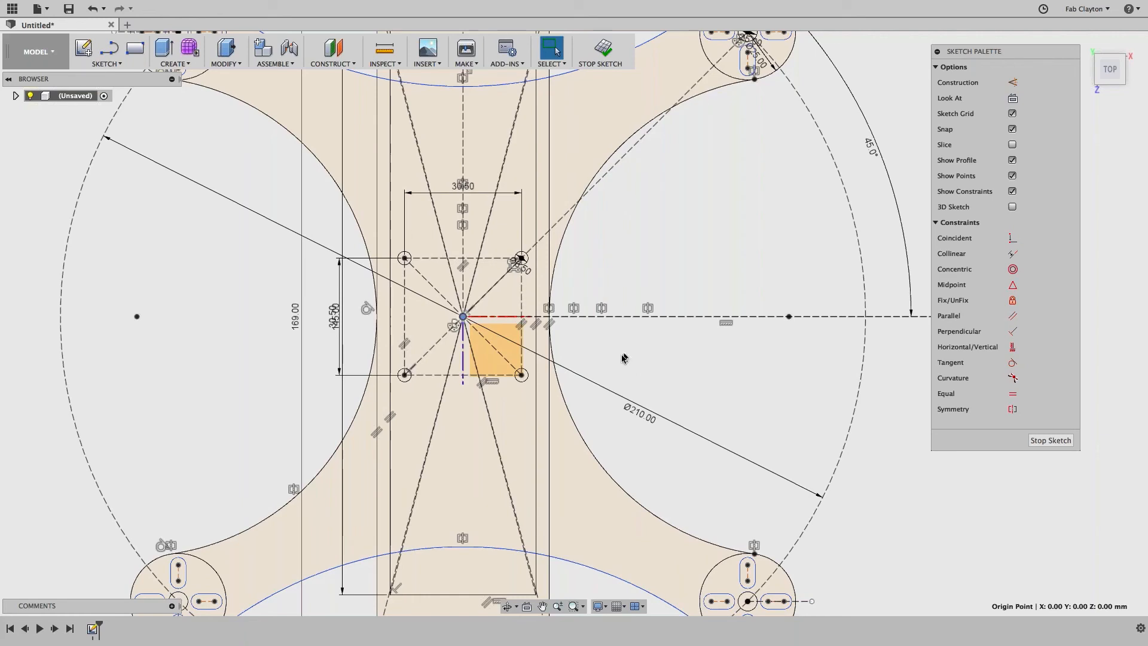
Step: Select the four lines of the inner 38 × 145 mm rectangle and make them construction
scroll(658, 369, down, 3)
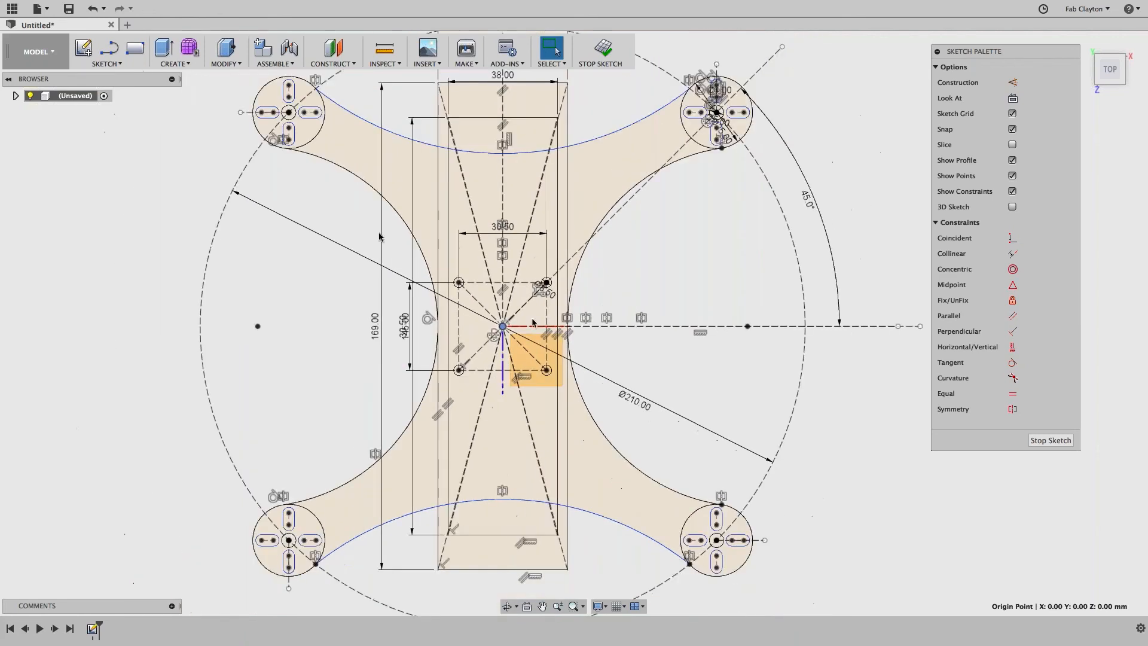
click(518, 119)
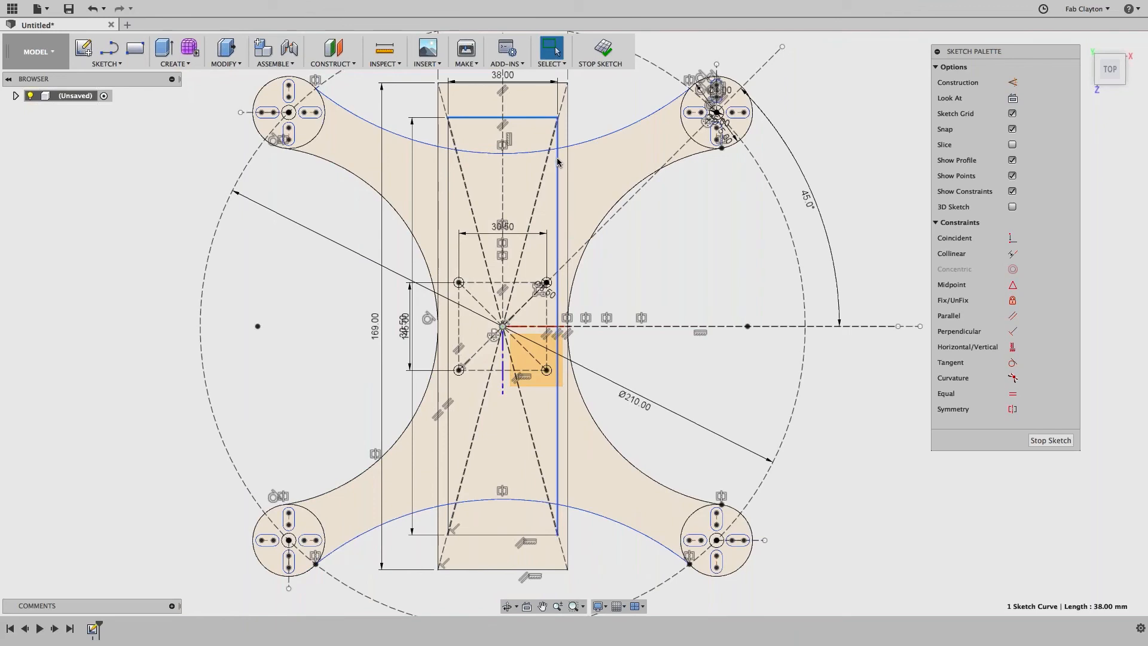
click(558, 161)
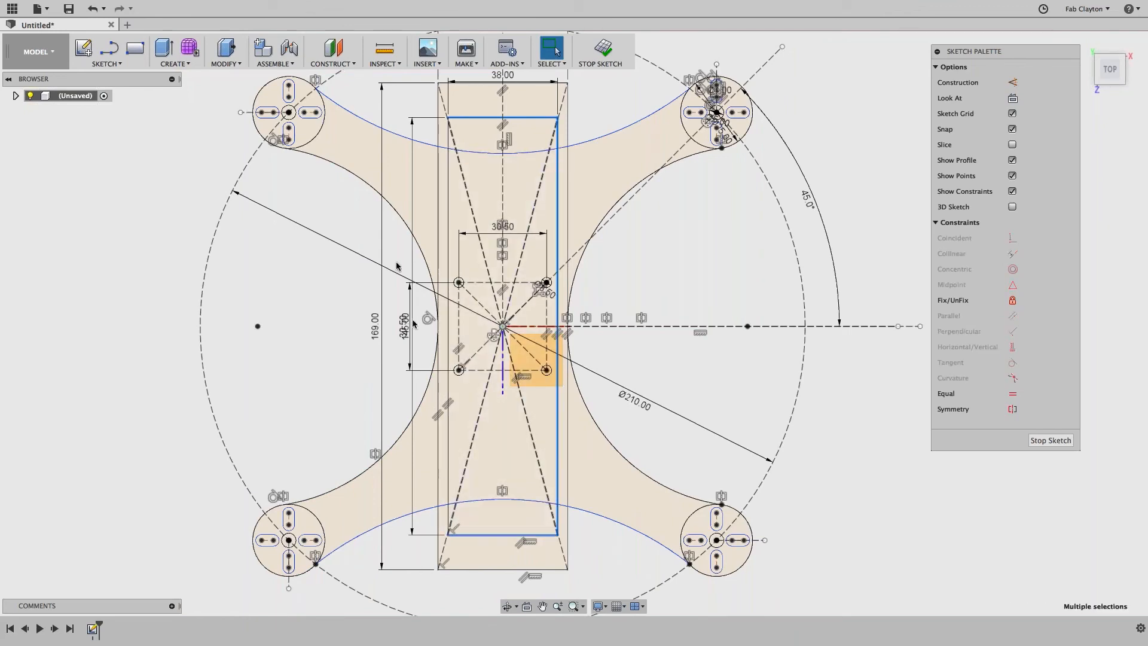
shift+click(437, 211)
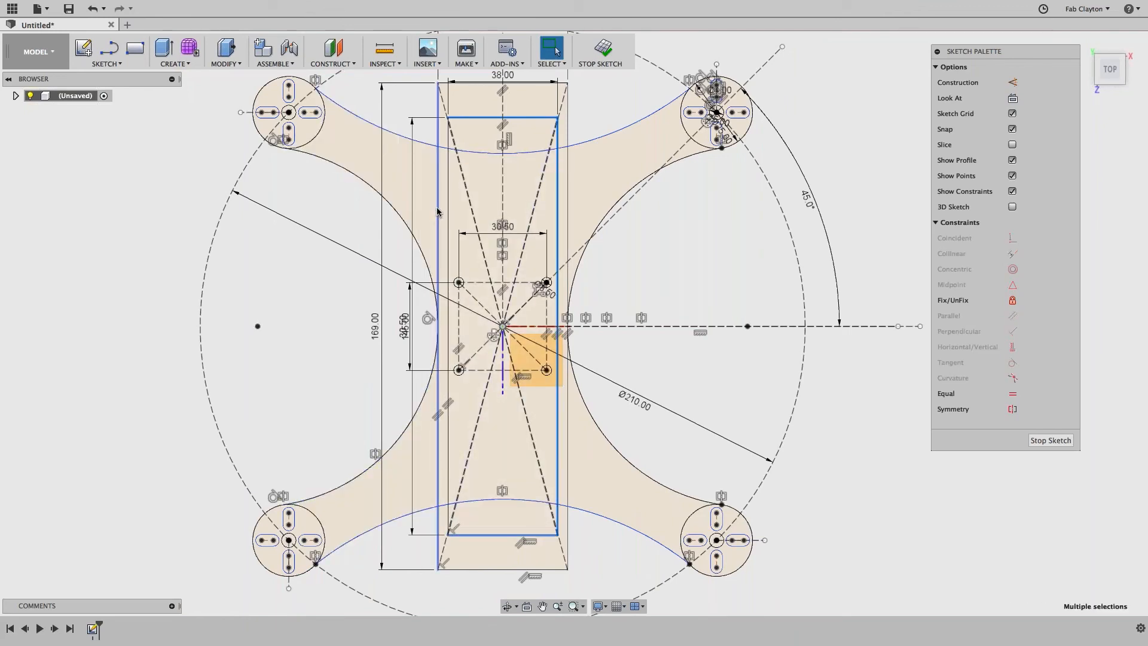
key(Escape)
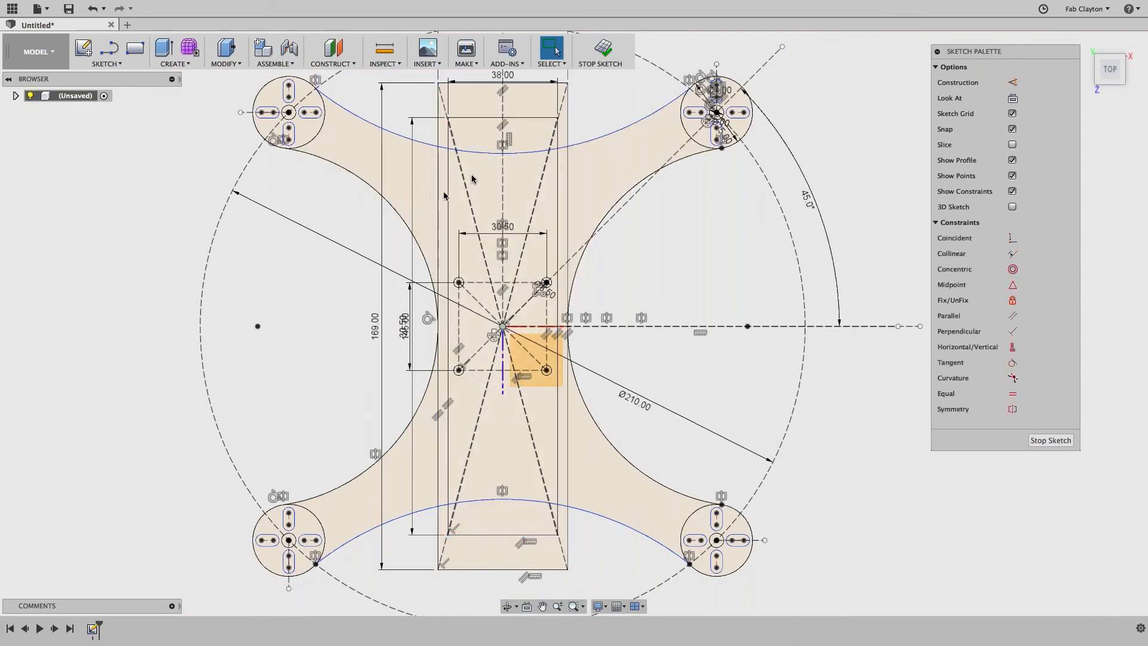
click(484, 117)
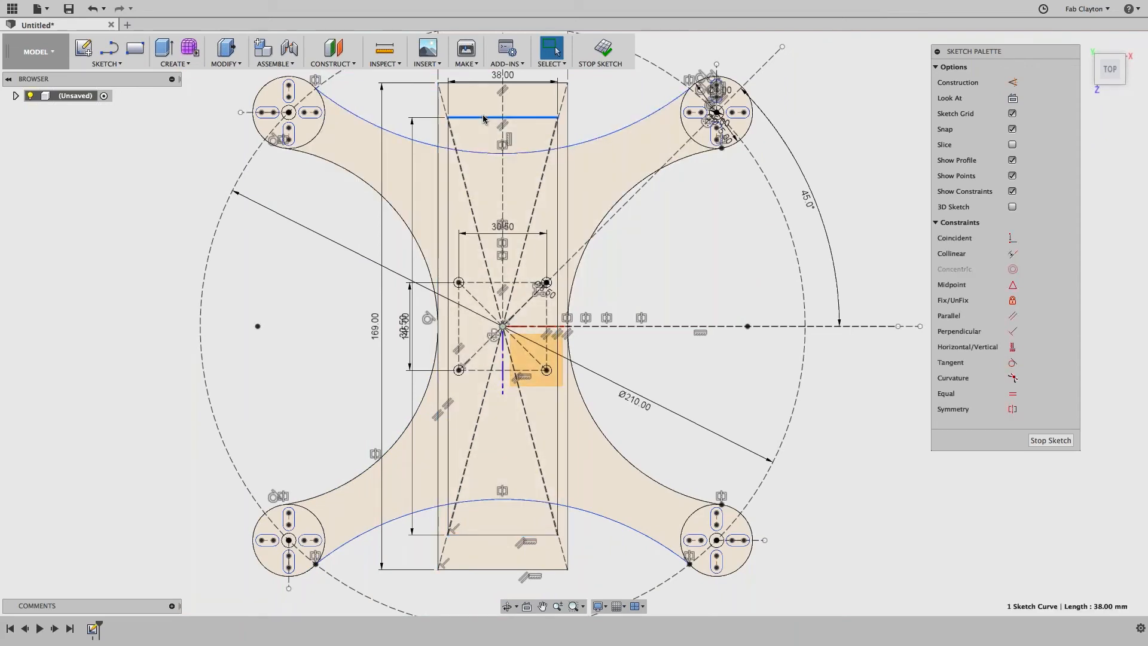
shift+click(558, 197)
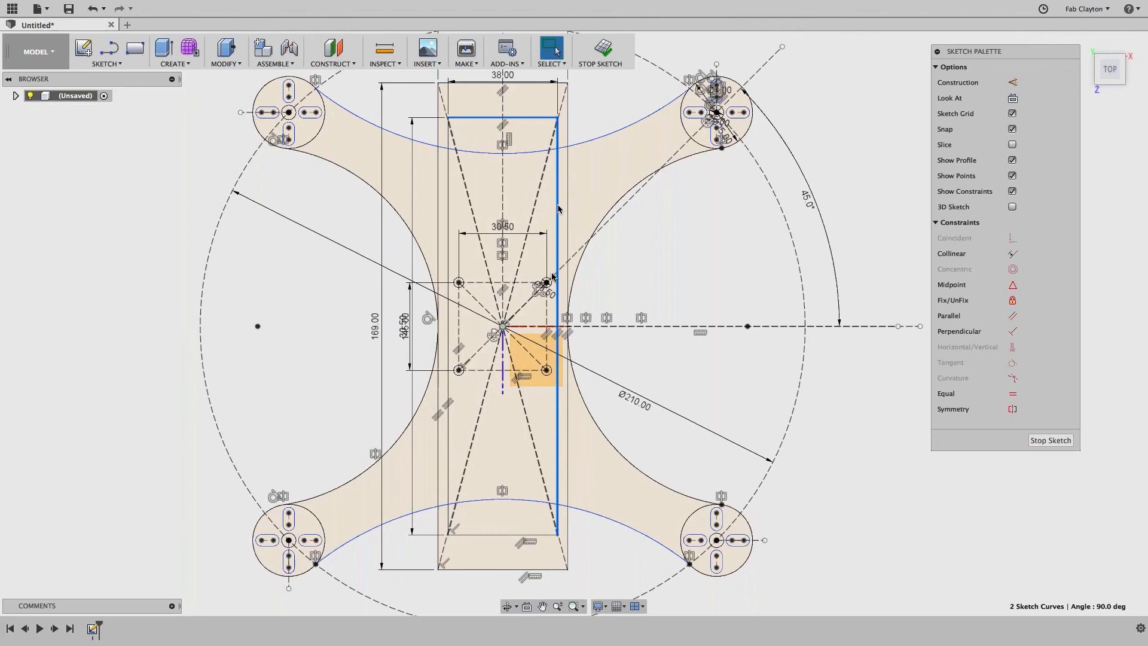
shift+click(503, 533)
shift+click(413, 406)
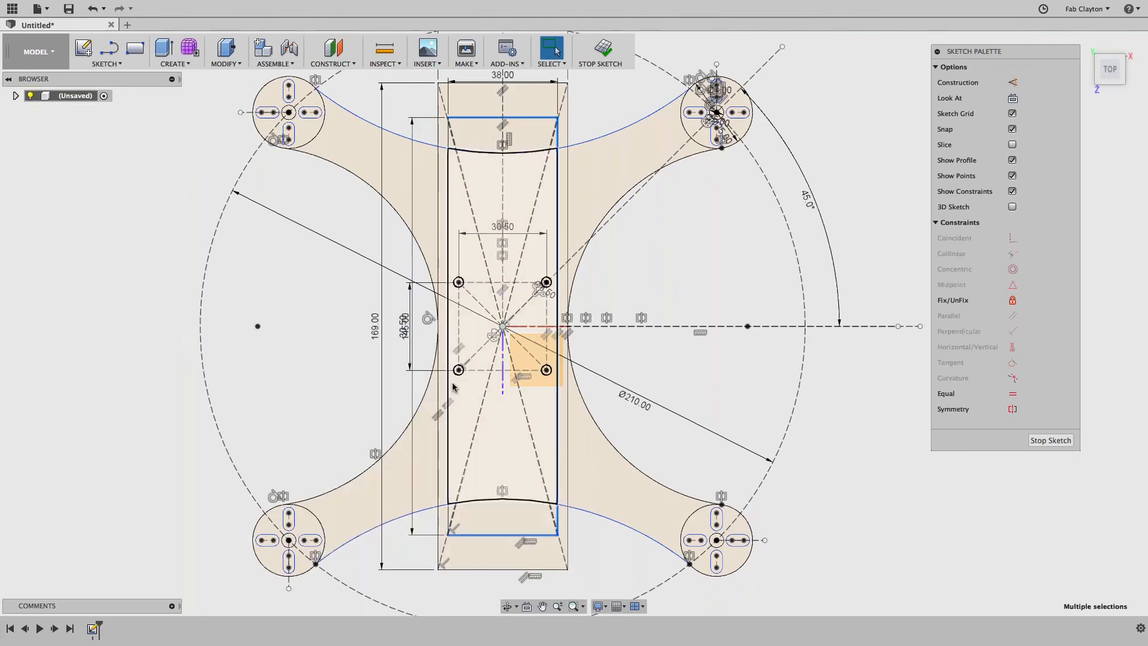
shift+click(449, 386)
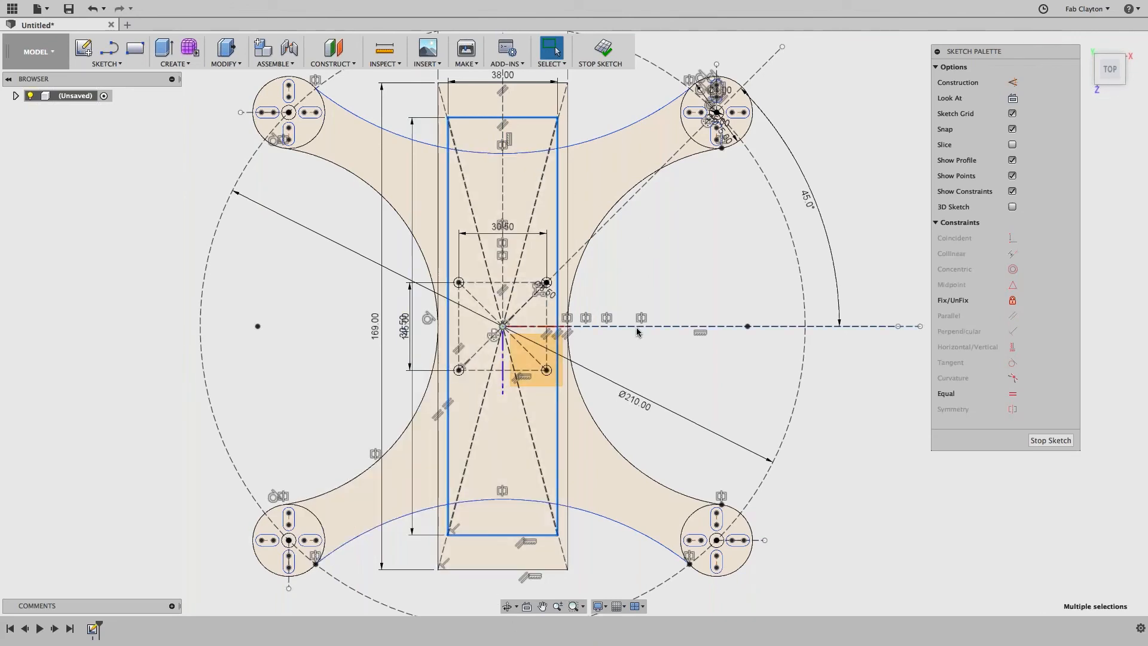
key(x)
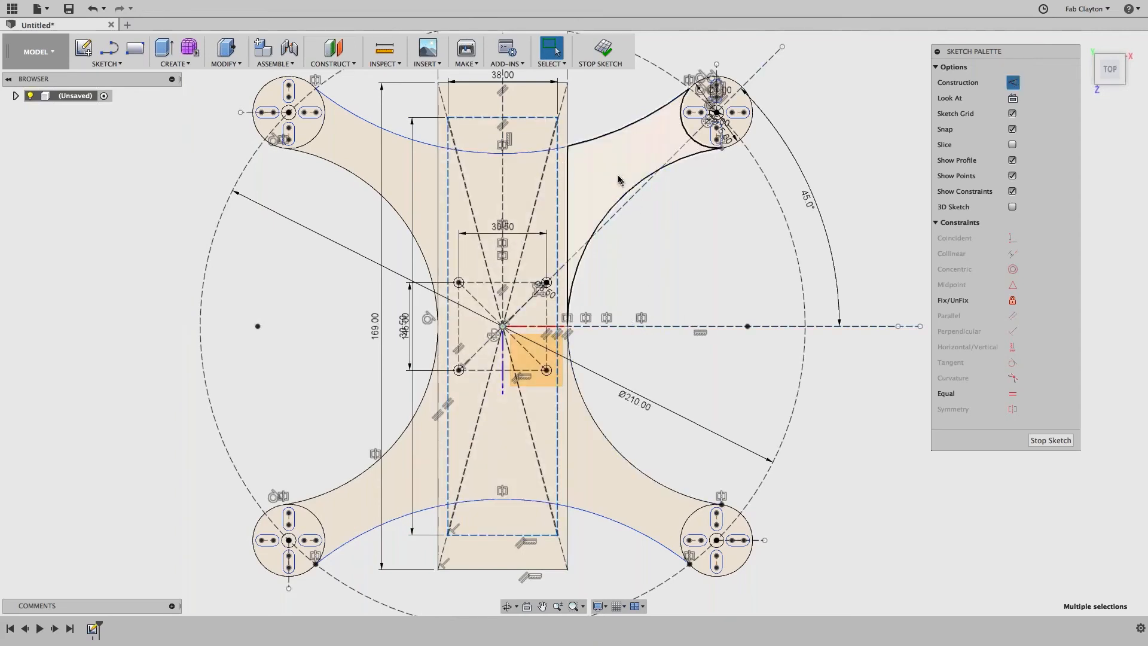
Step: Zoom and pan the view up to the top end of the frame
click(589, 215)
scroll(587, 212, up, 2)
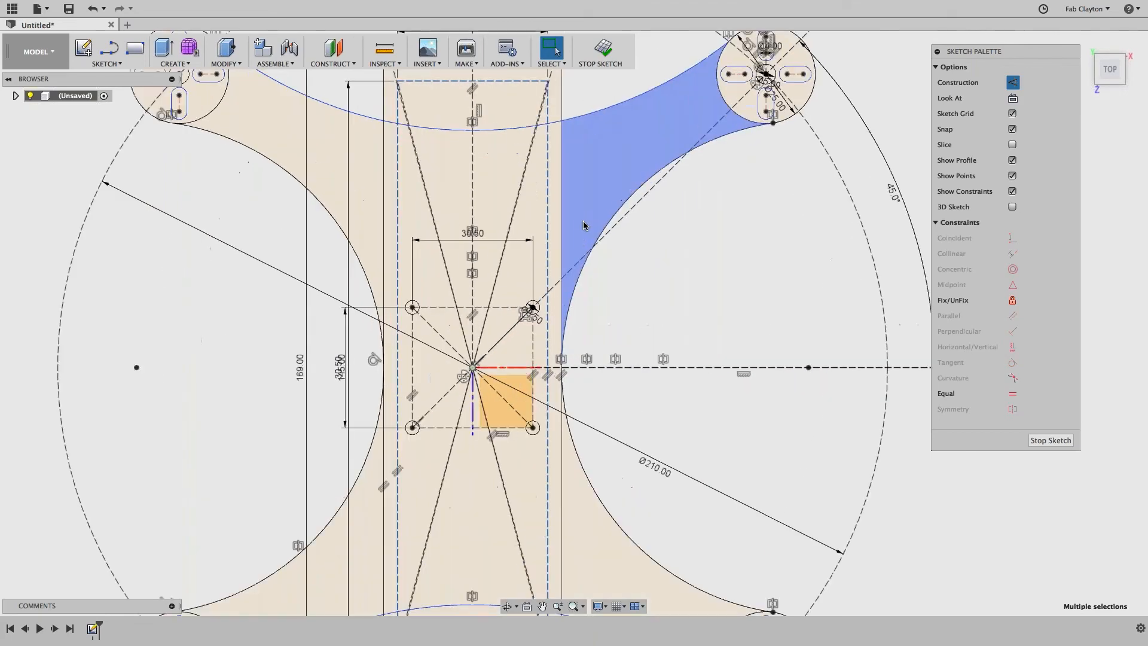
middle_drag(717, 253, 665, 628)
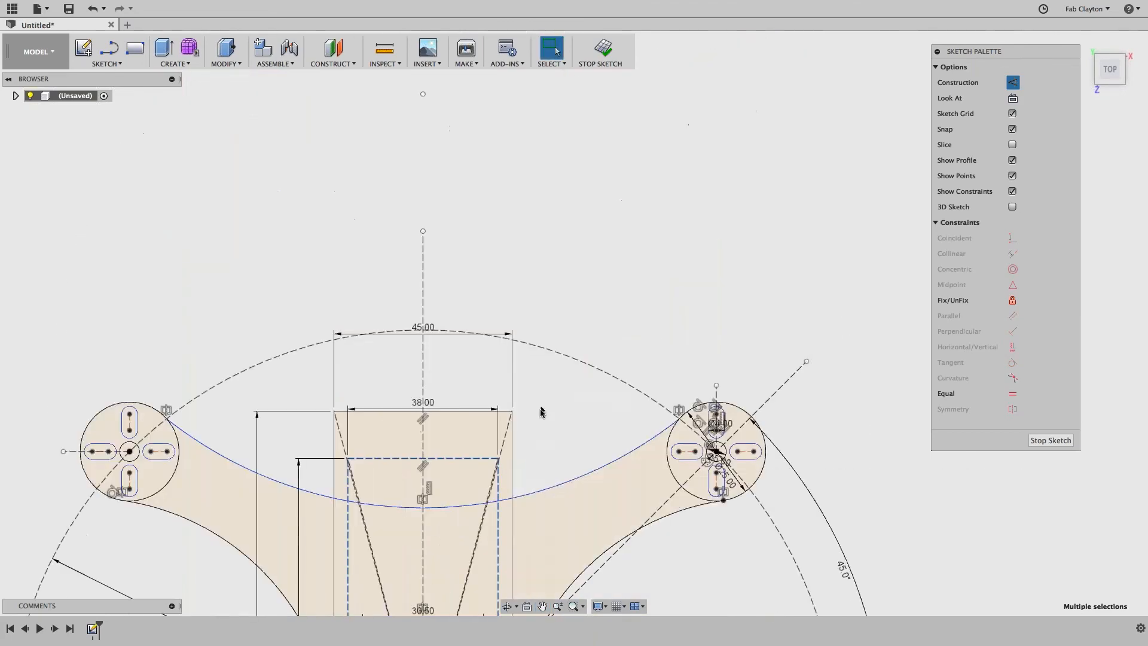
scroll(541, 411, up, 5)
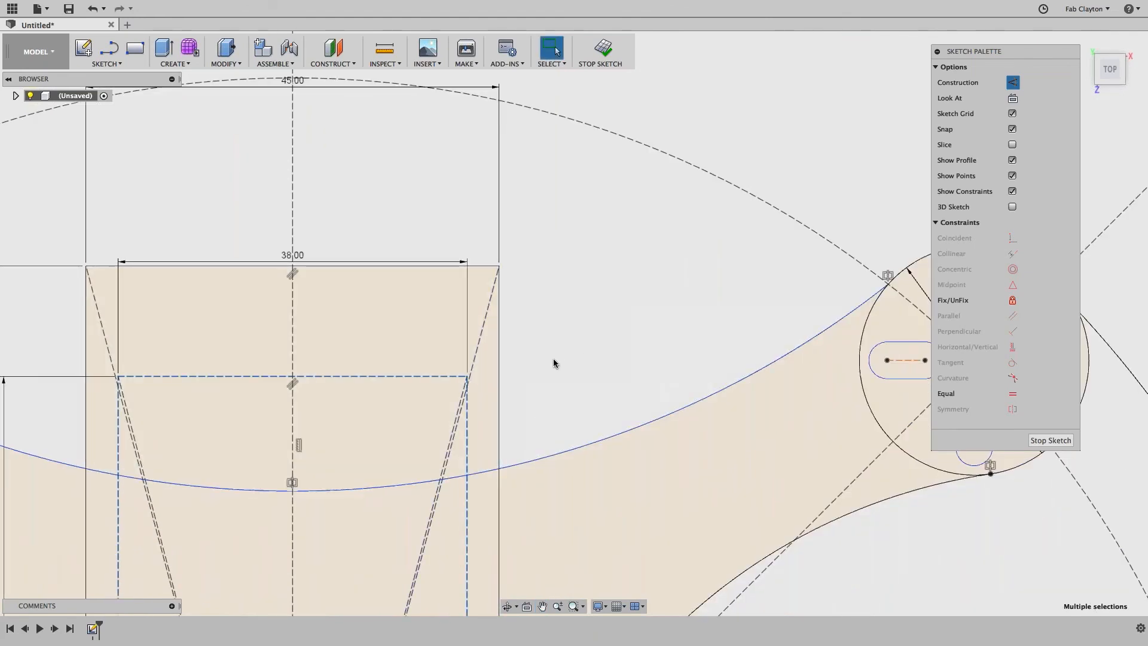
scroll(554, 359, up, 1)
Step: Place a 3.5 mm center-diameter circle on the 38 mm rectangle's top-right corner
click(100, 64)
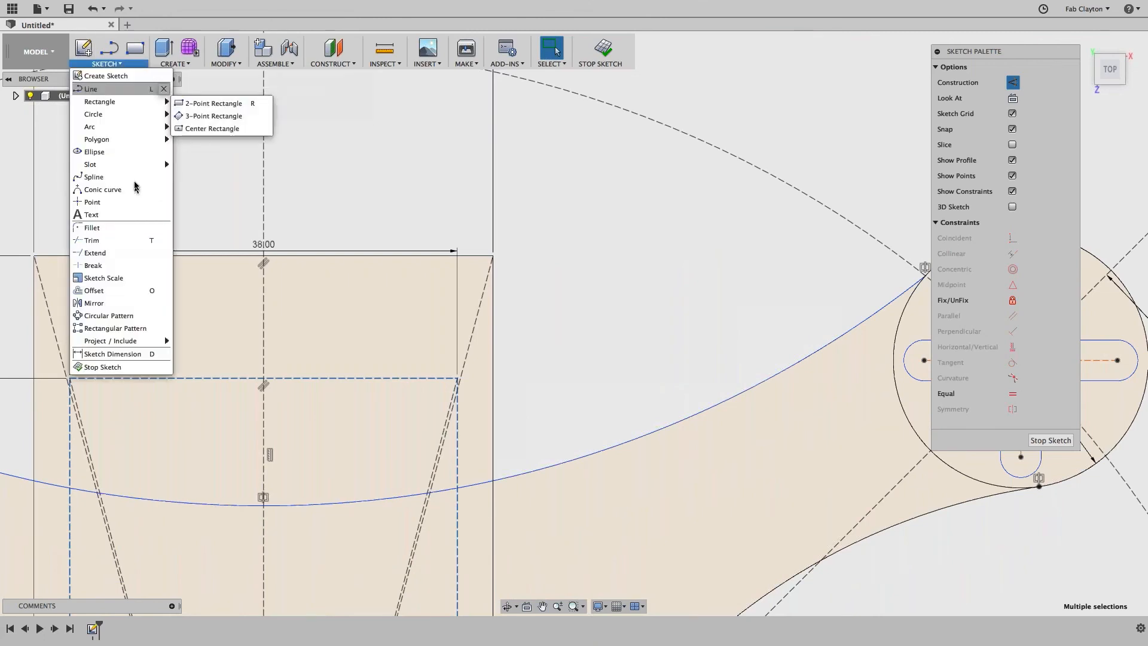
mouse_move(116, 119)
click(215, 116)
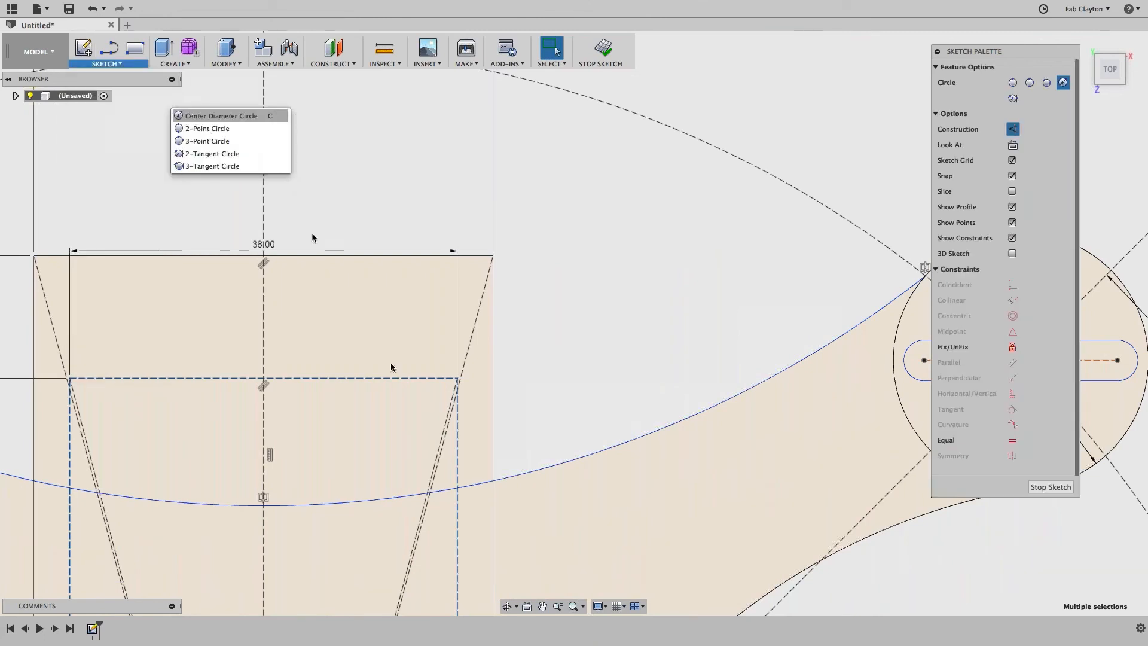
click(457, 378)
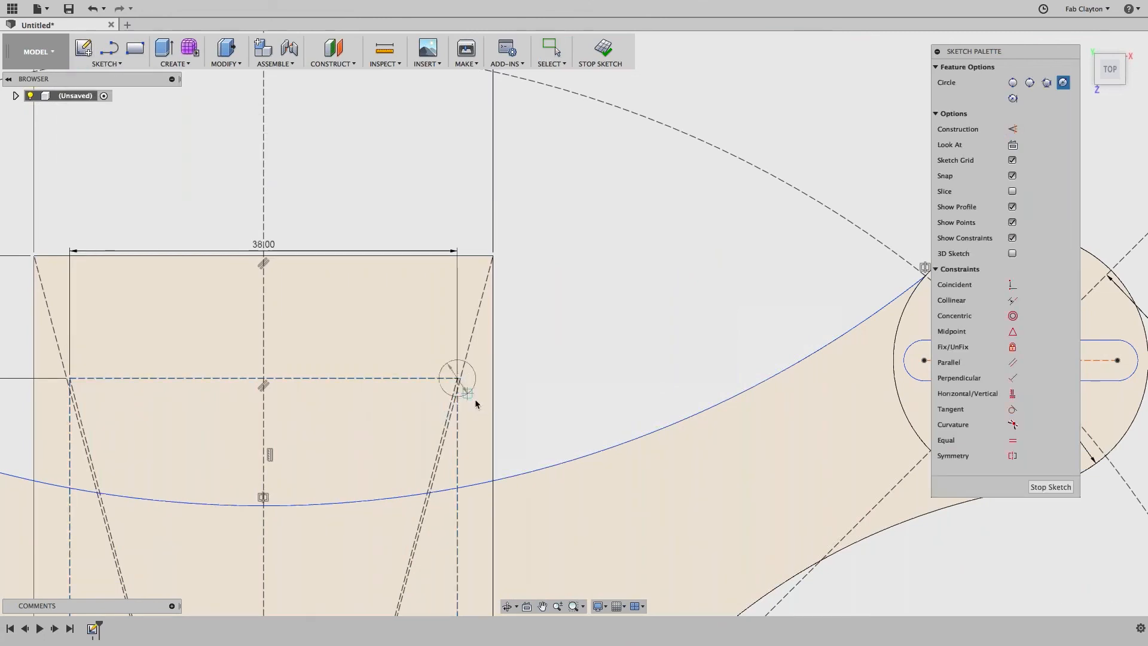
text(3.5)
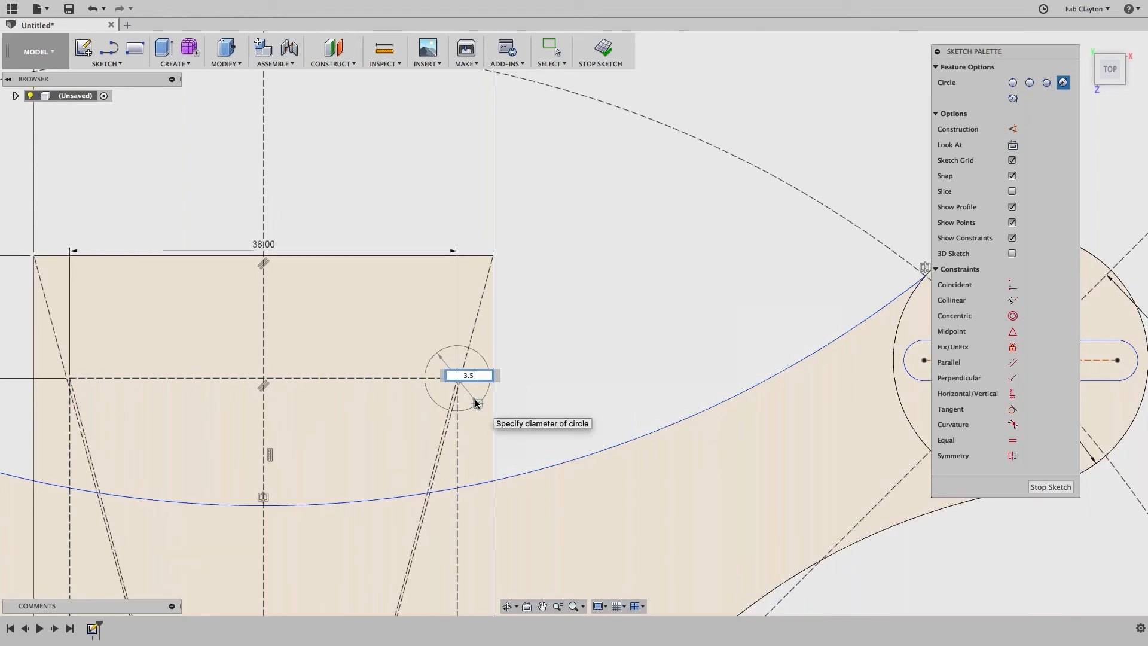
key(Tab)
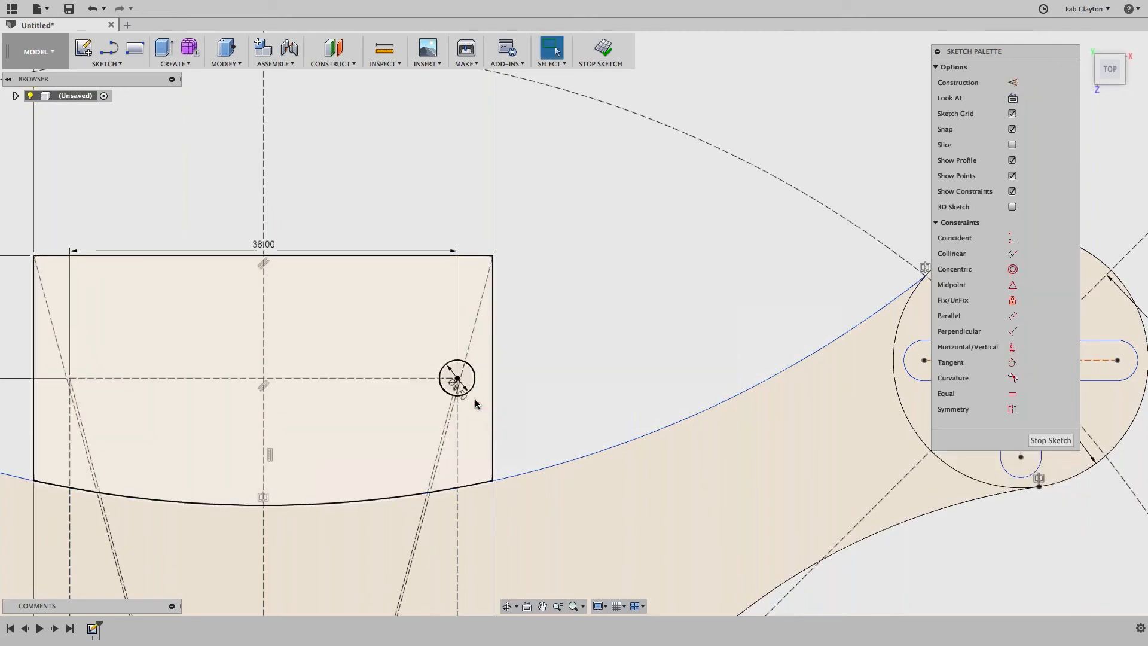
scroll(425, 394, down, 5)
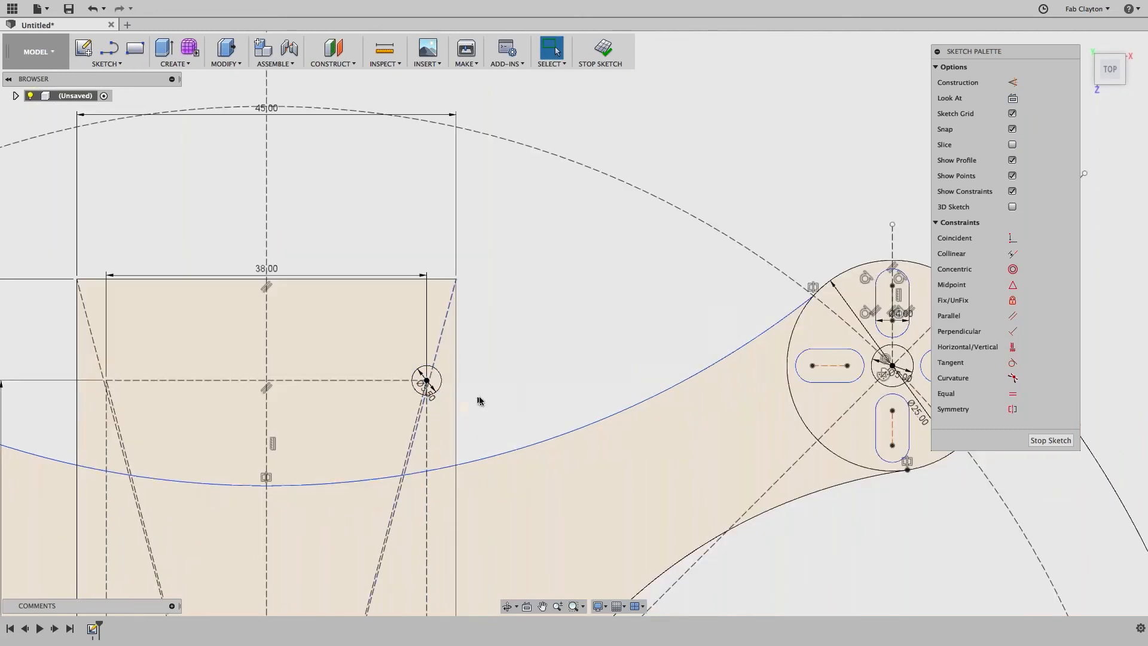
middle_drag(680, 554, 728, 323)
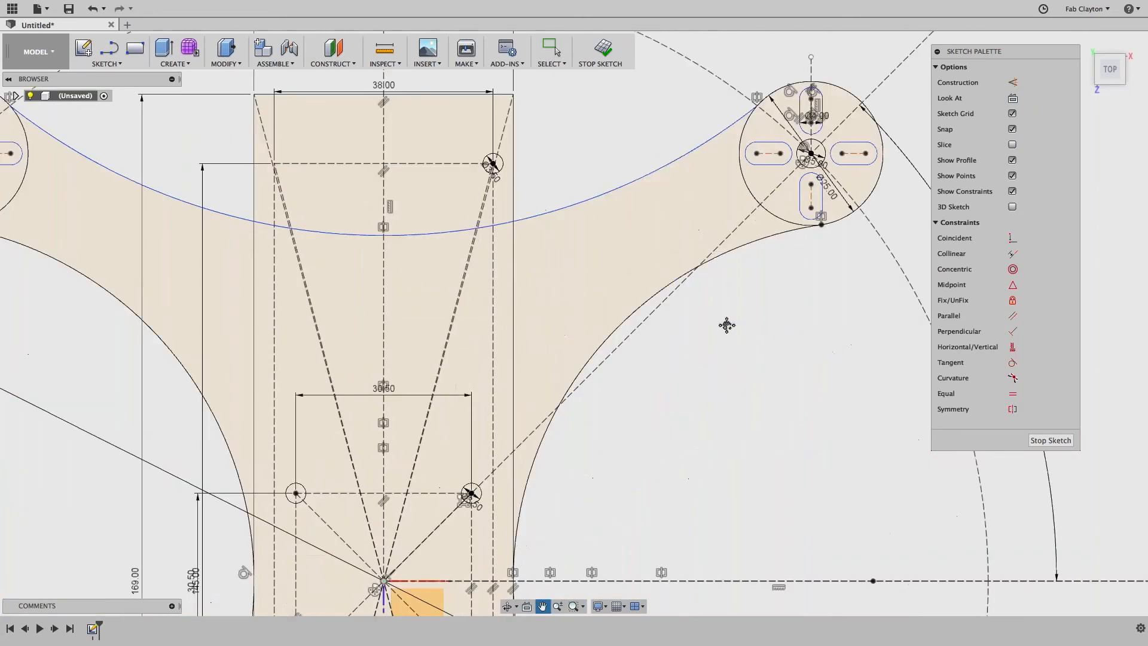
Step: Rectangular-pattern the 3.5 mm circle with 2 copies at -38 mm across the width
click(120, 65)
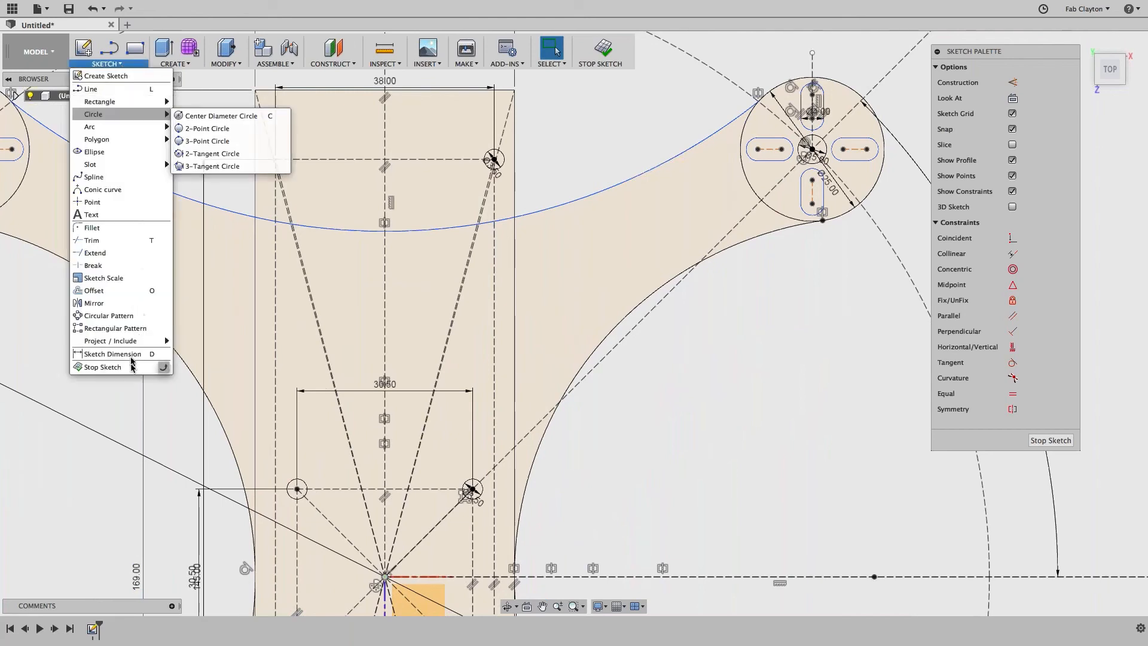
click(116, 328)
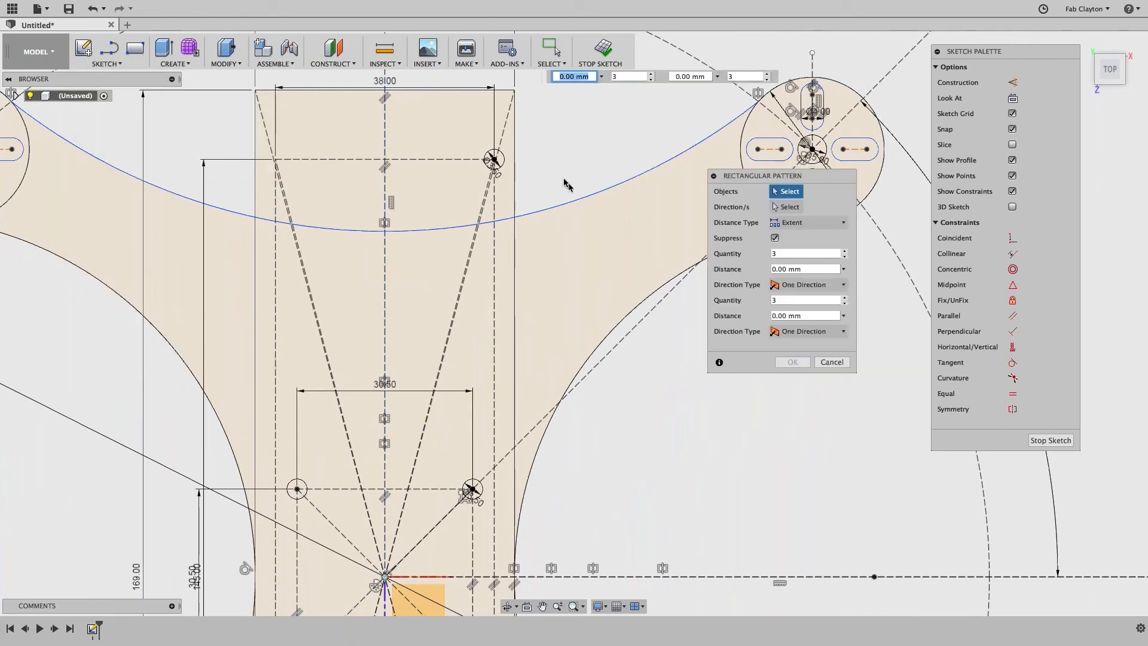
click(493, 159)
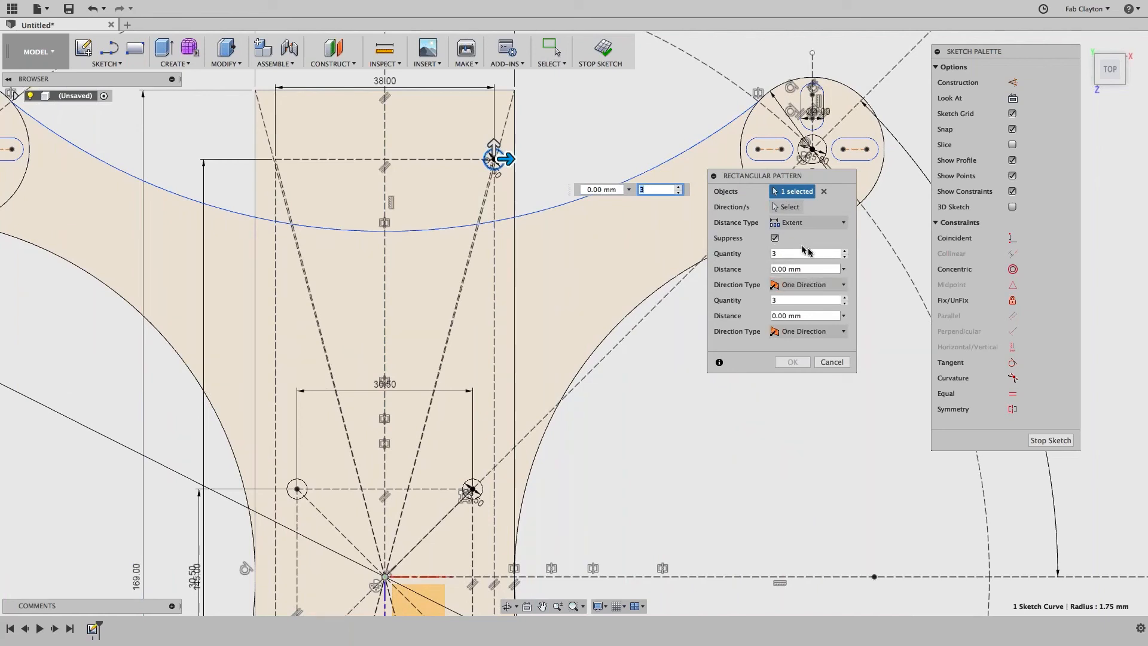
click(844, 256)
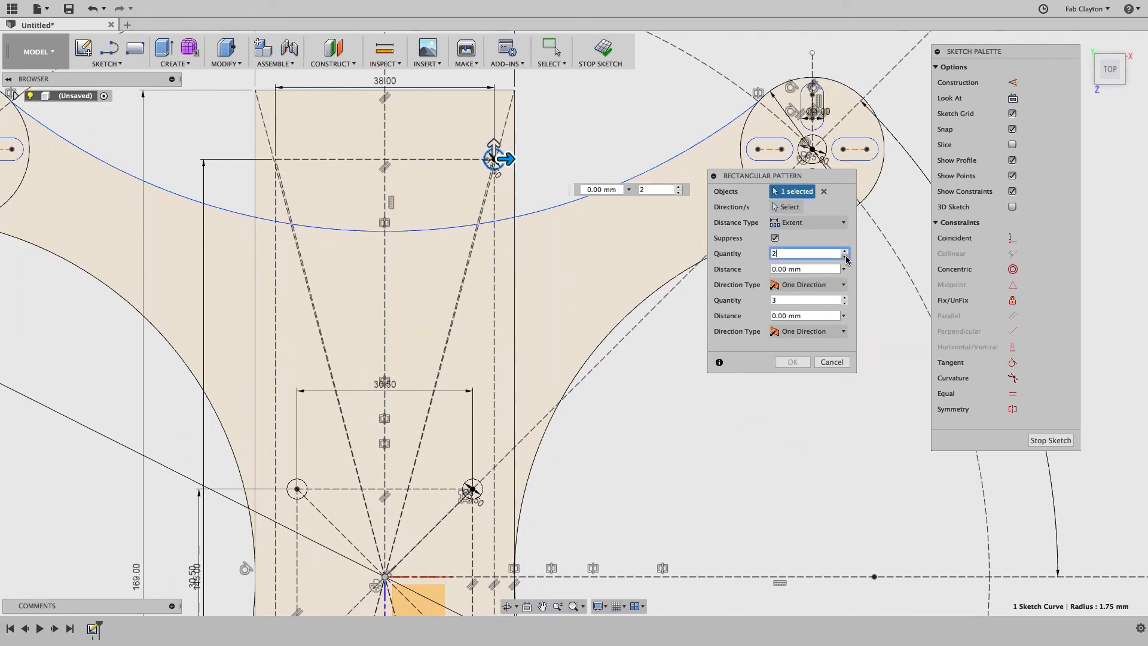
double_click(784, 268)
text(-38)
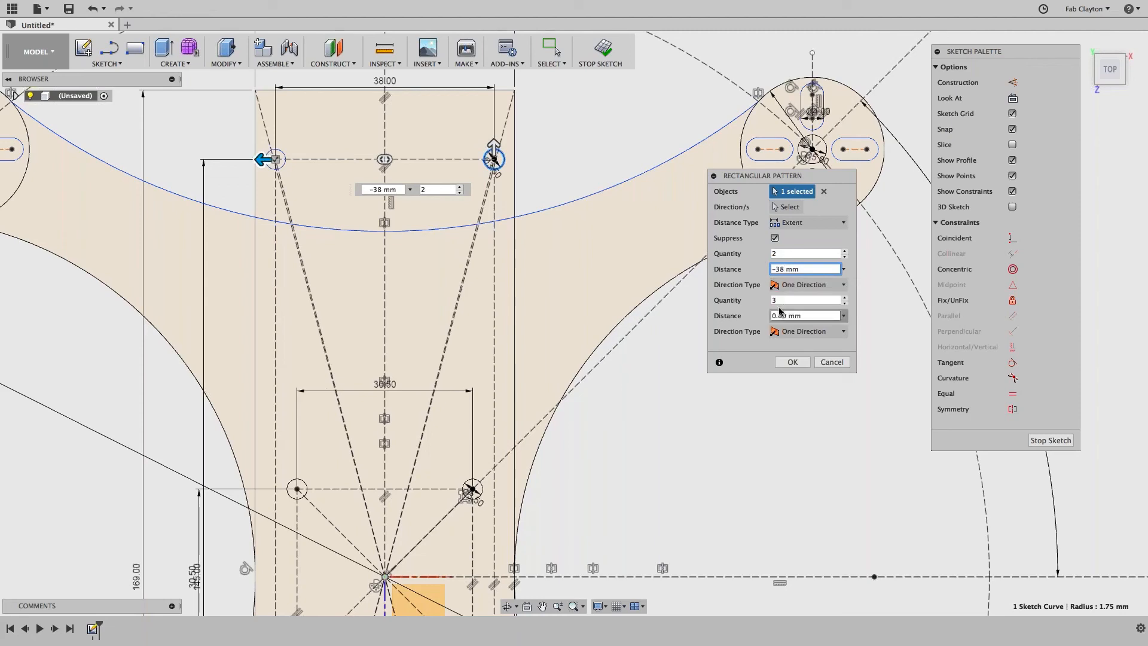
Step: Set the second direction to 4 copies at -14 mm down the rectangle
click(845, 302)
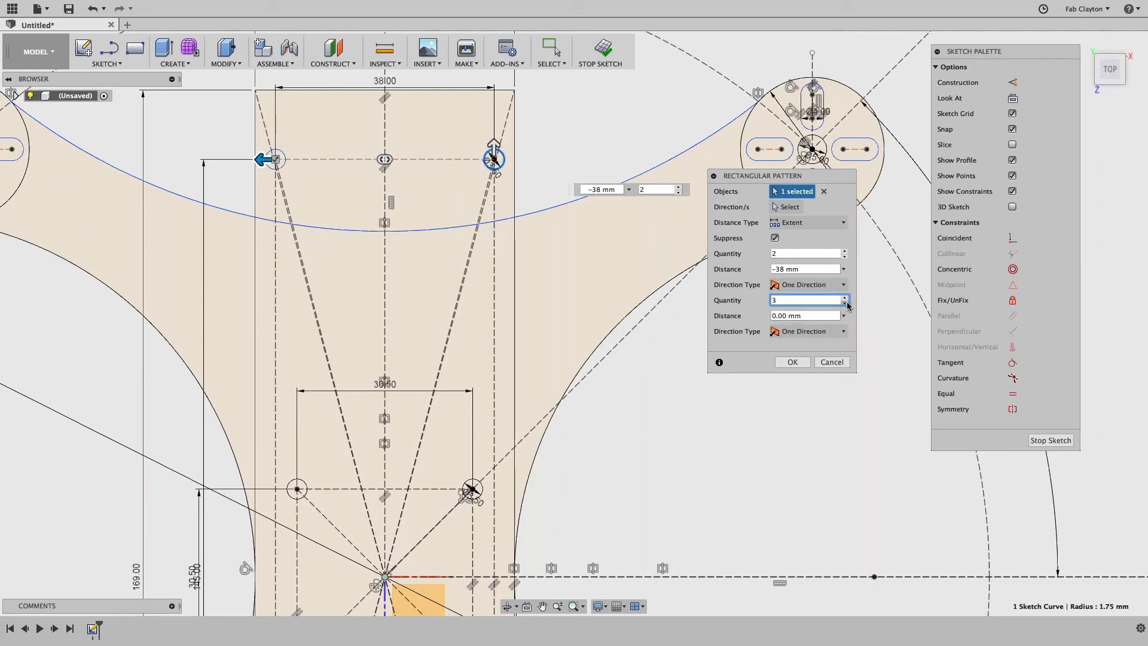
click(845, 305)
click(788, 315)
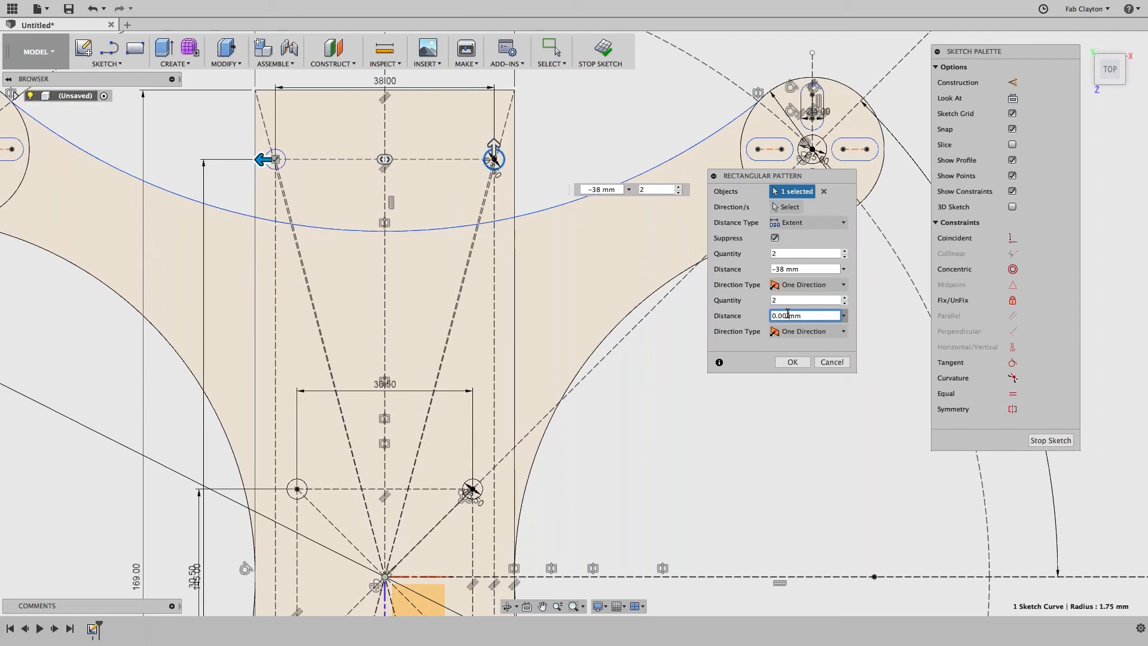
click(845, 298)
click(845, 297)
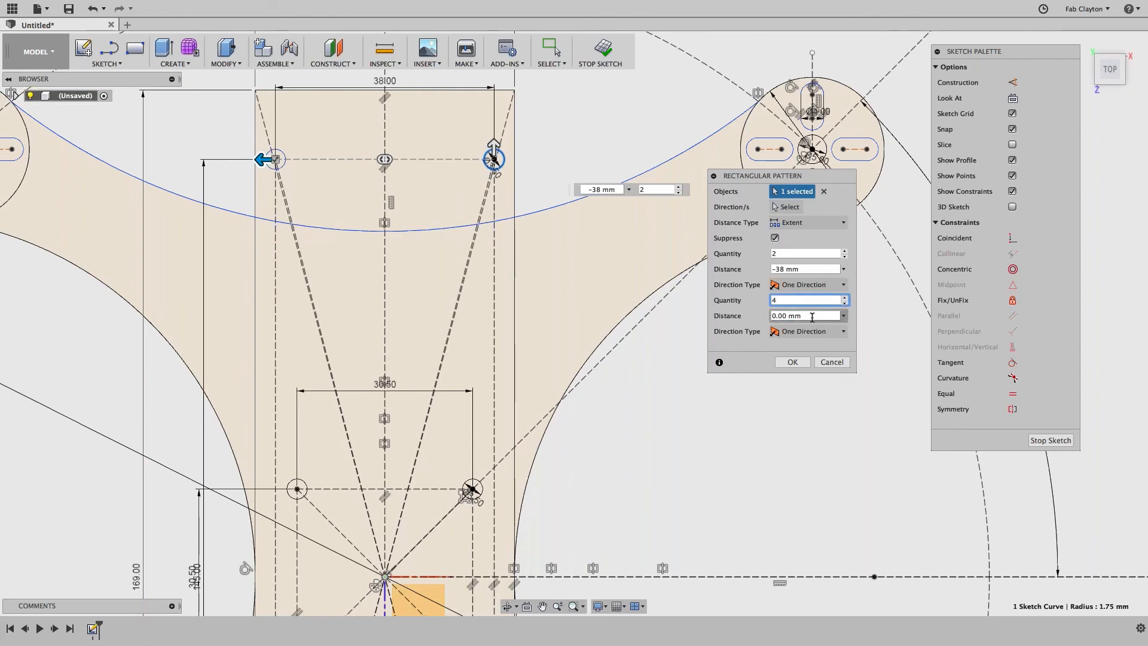
click(787, 315)
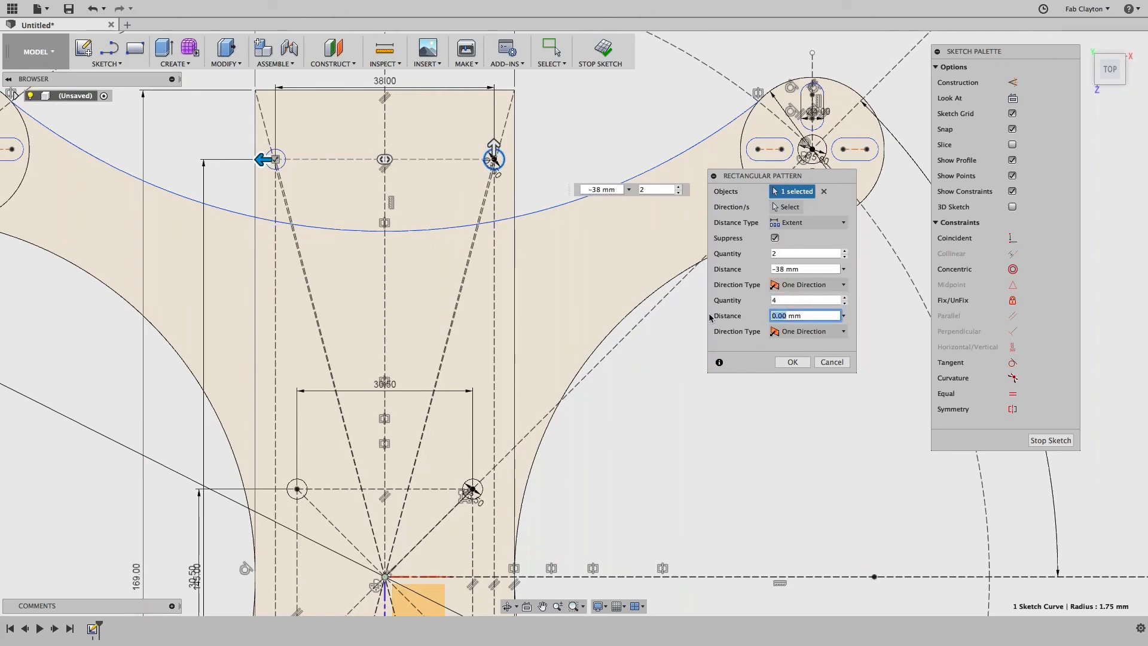
text(-14)
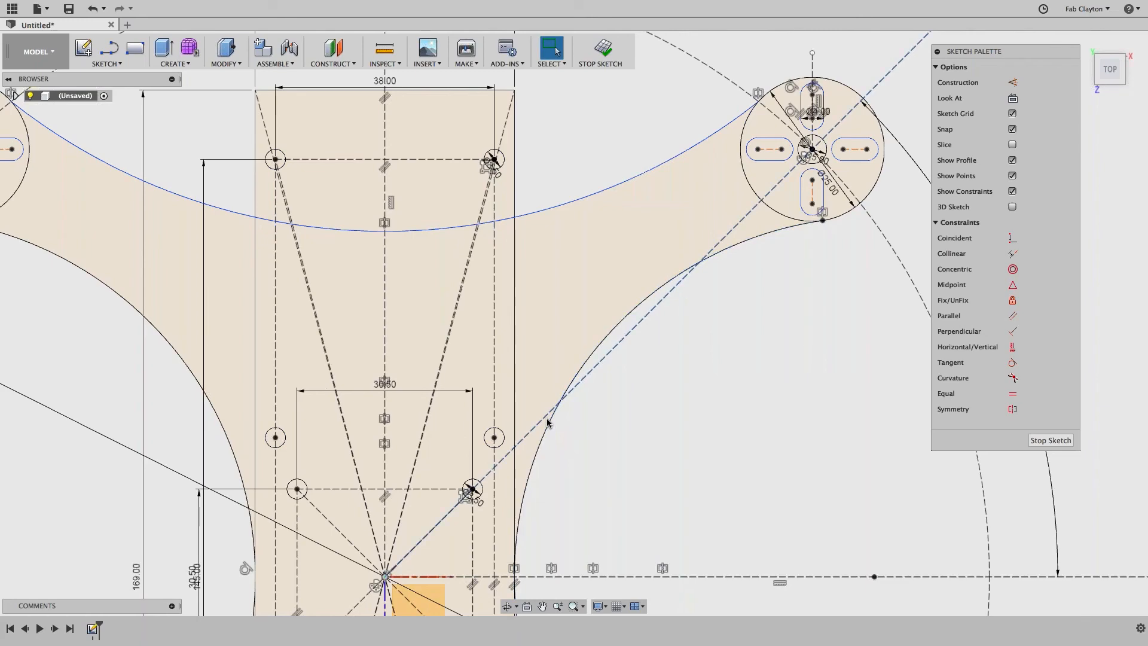
Step: Zoom out to show the whole frame and finish the sketch
scroll(590, 429, down, 5)
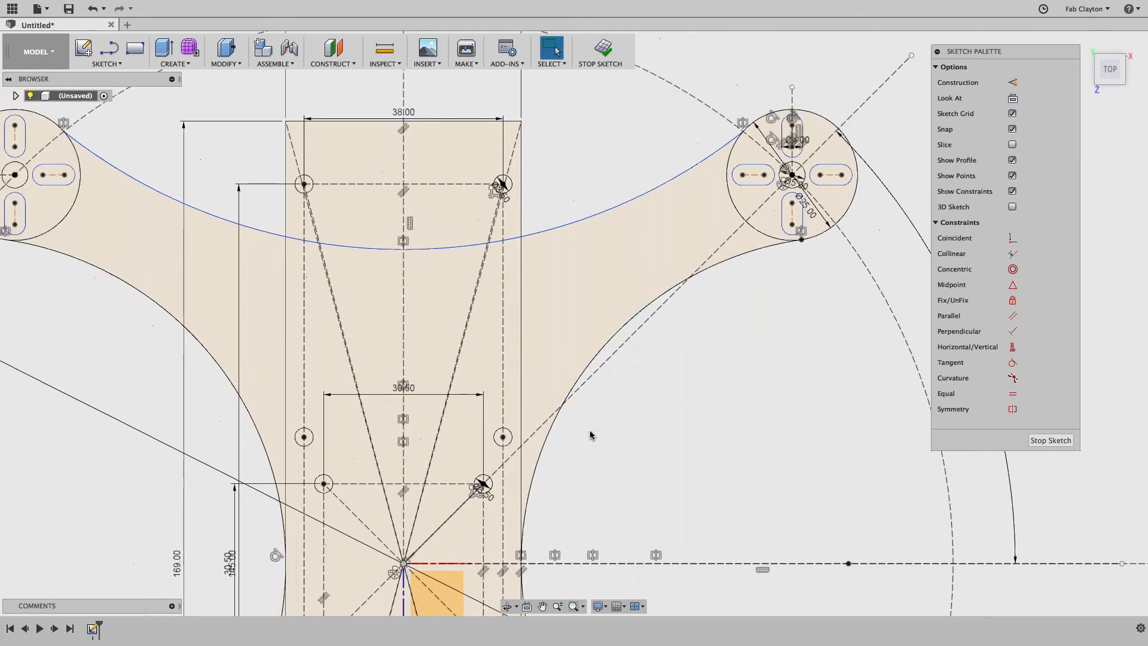
middle_drag(665, 450, 704, 302)
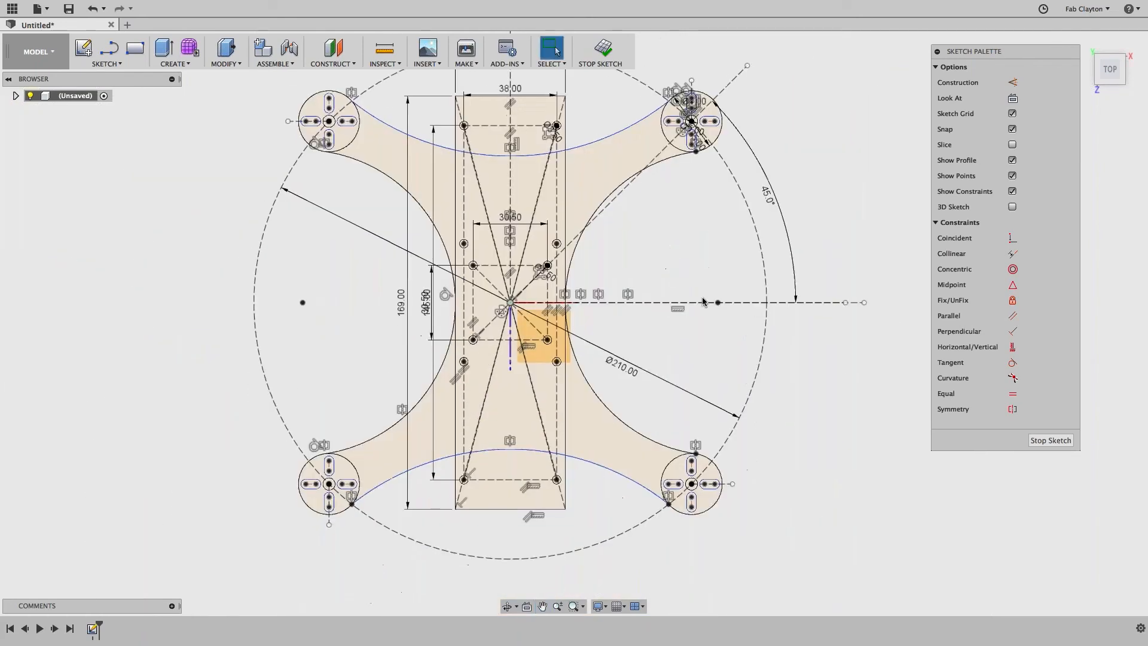
scroll(704, 304, down, 2)
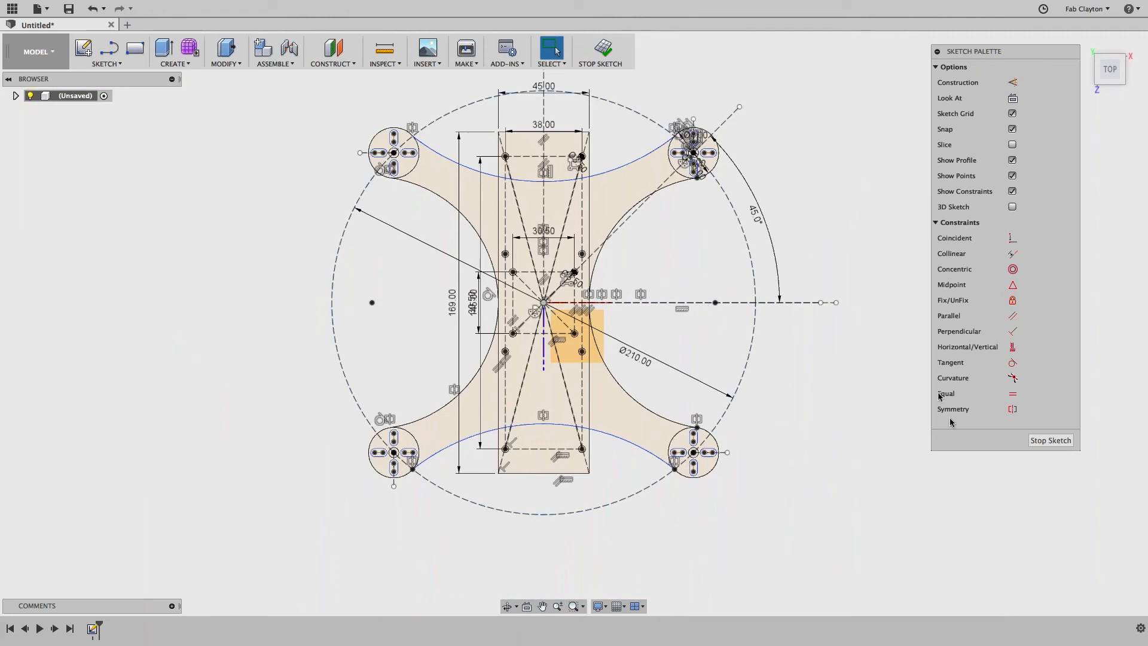
click(1044, 441)
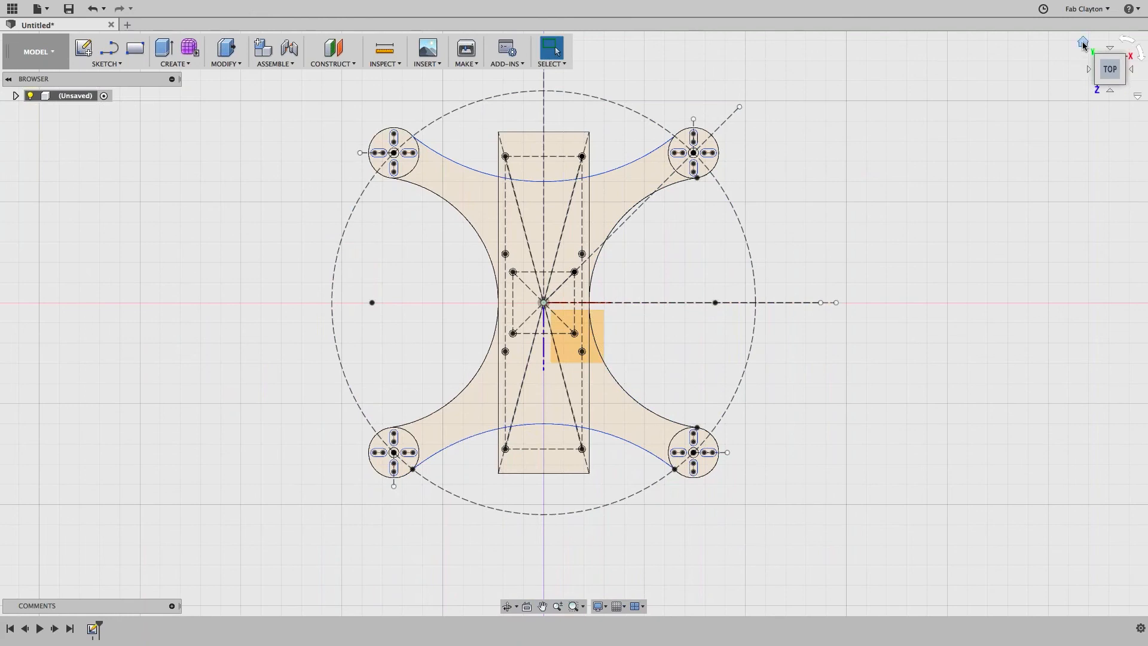
Step: Inspect the frame outline from orbit, top, front and home views
drag(1110, 69, 1021, 160)
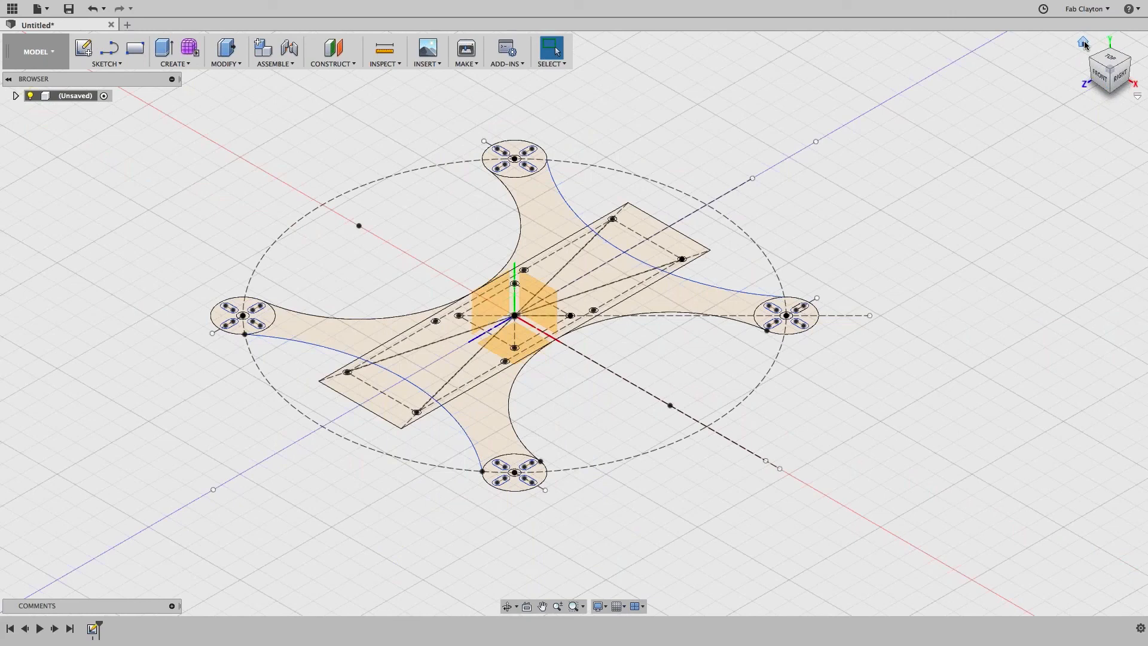
click(1109, 61)
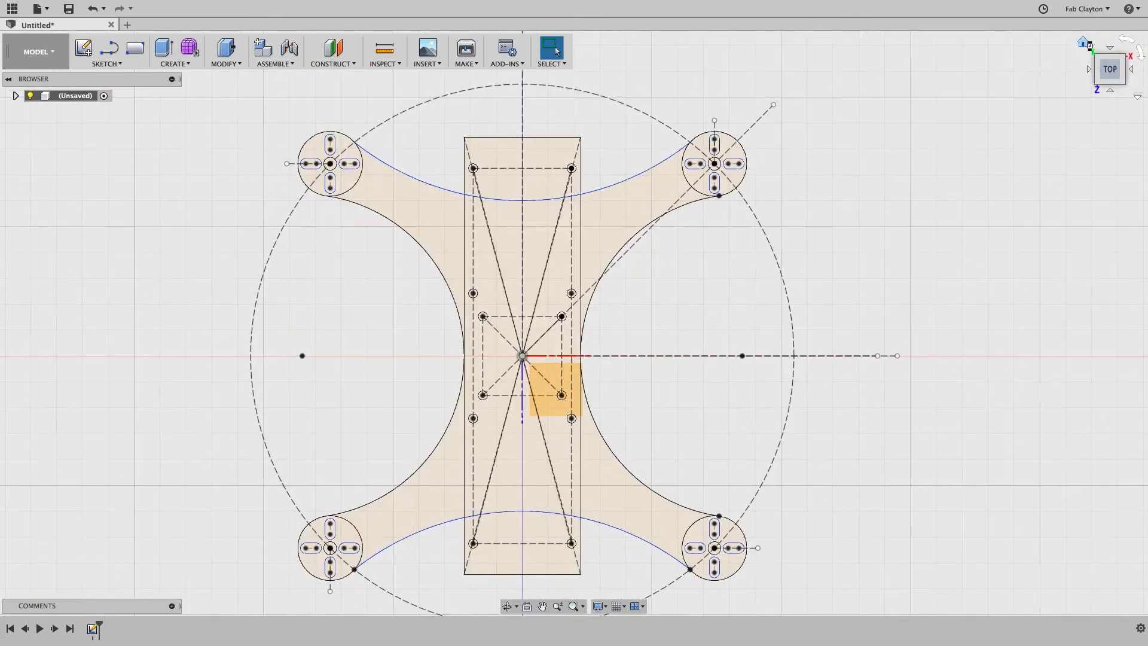
click(1084, 43)
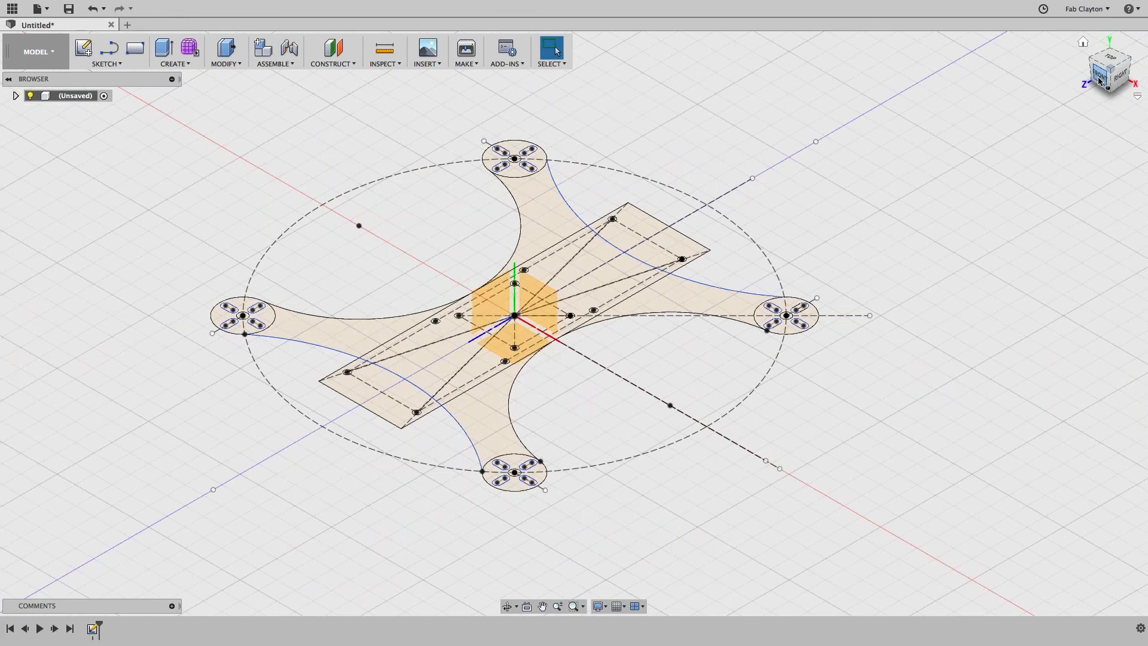
click(1099, 77)
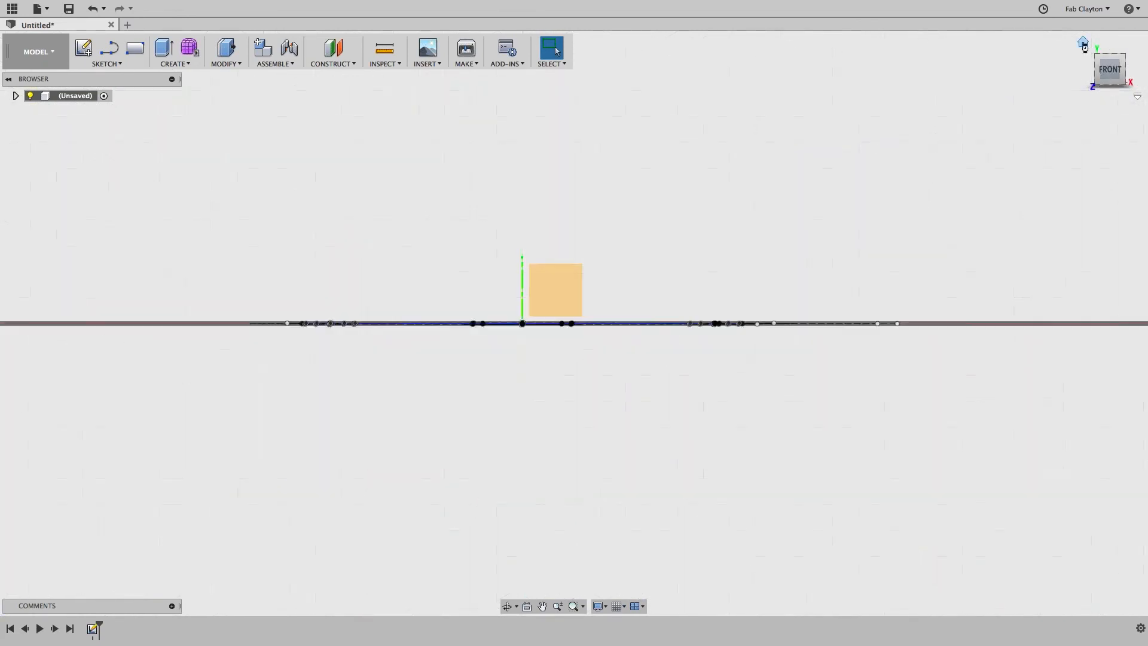
click(1083, 44)
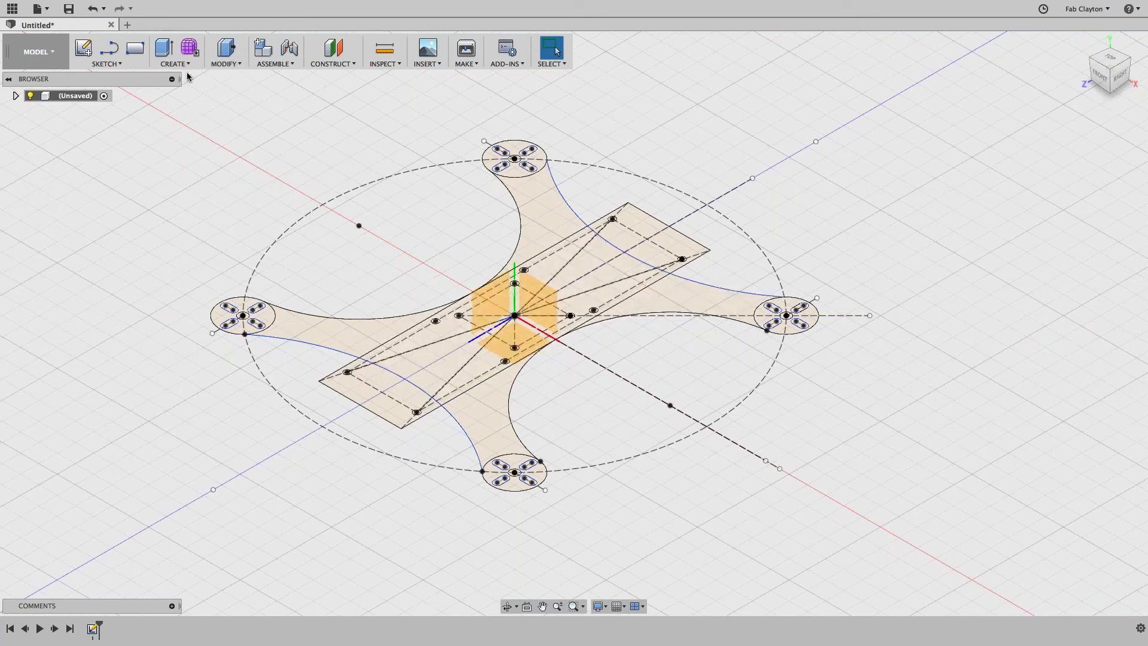
click(242, 65)
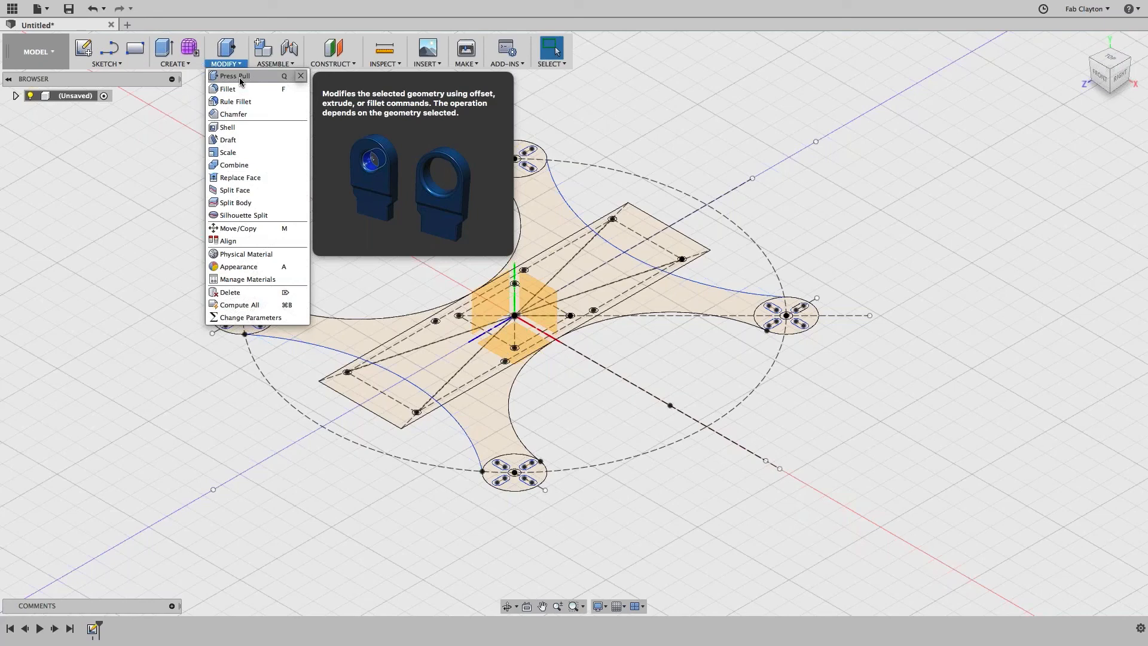
Step: Start Press Pull and select all eleven arm, motor-circle and centre-rectangle profiles
click(240, 81)
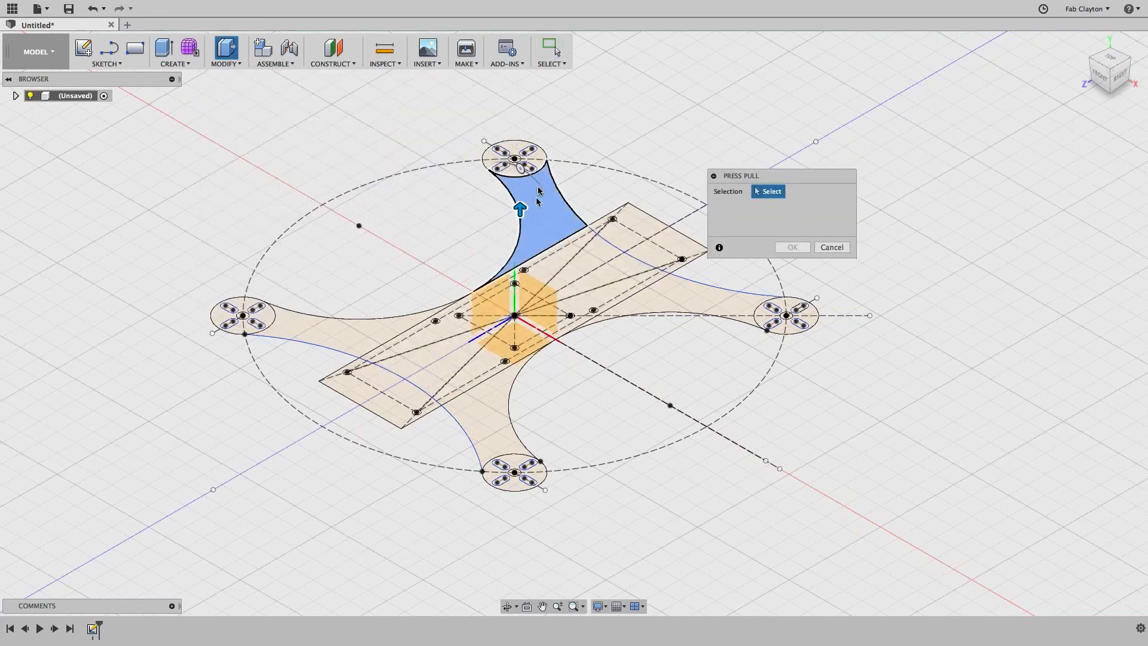
click(538, 165)
click(529, 163)
click(643, 236)
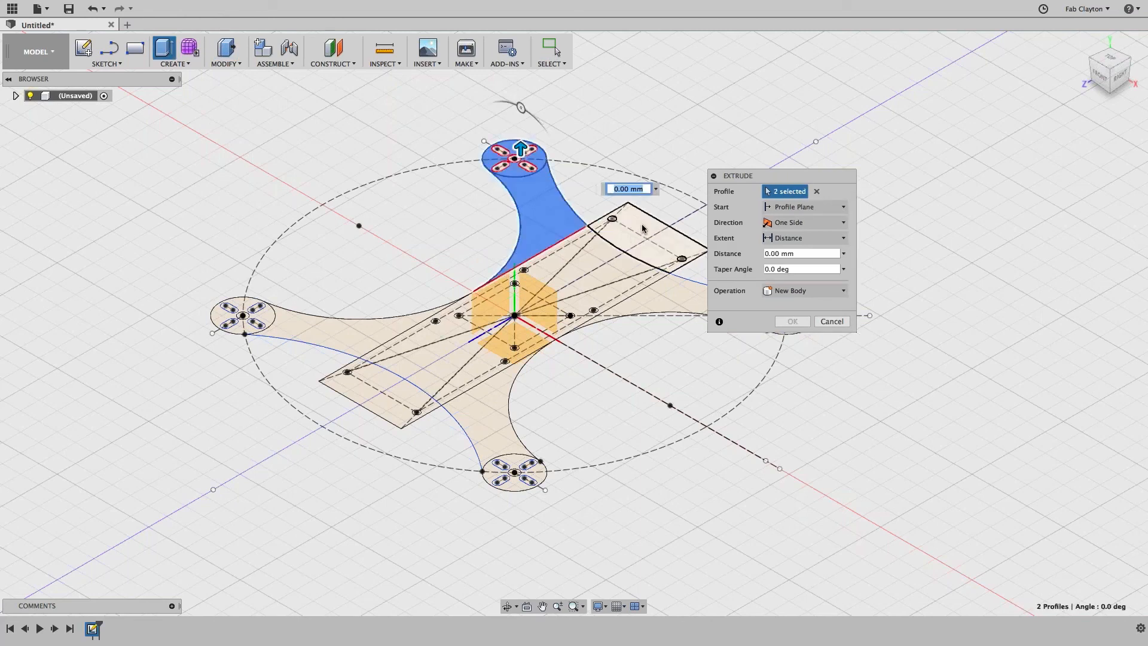
click(538, 273)
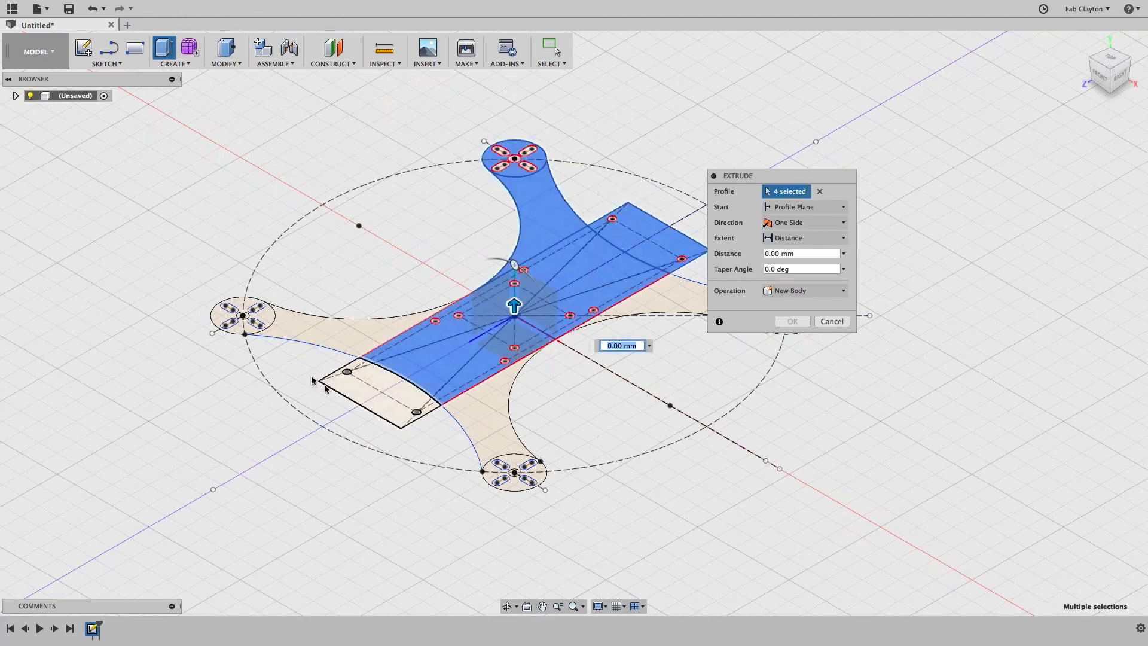
click(328, 339)
click(251, 323)
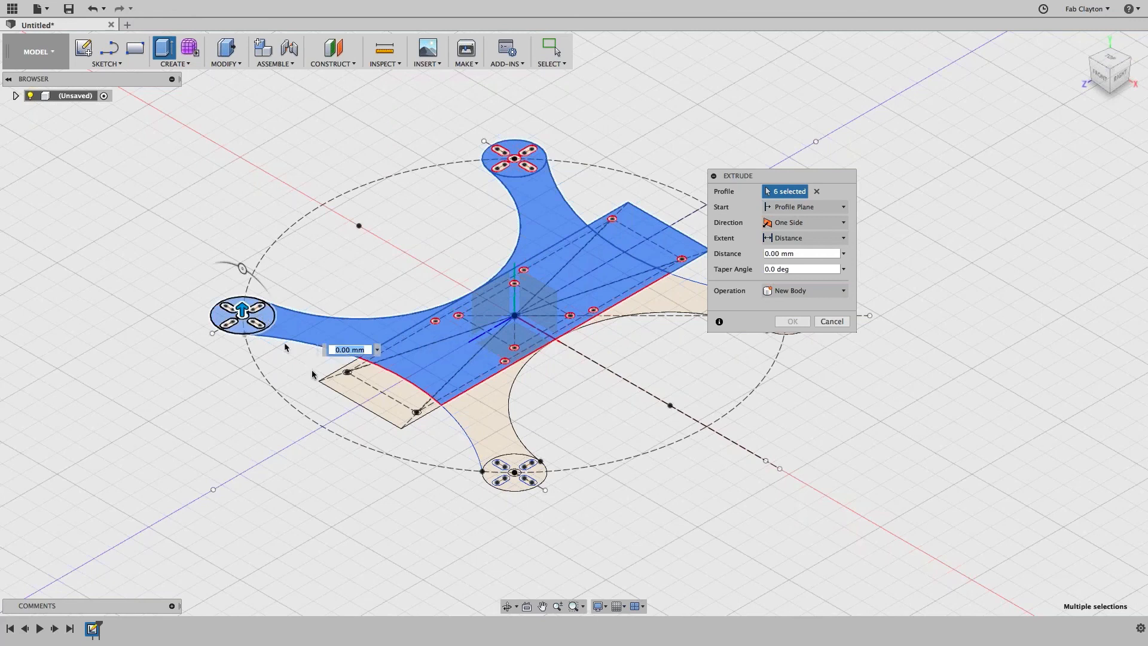
click(363, 396)
click(506, 435)
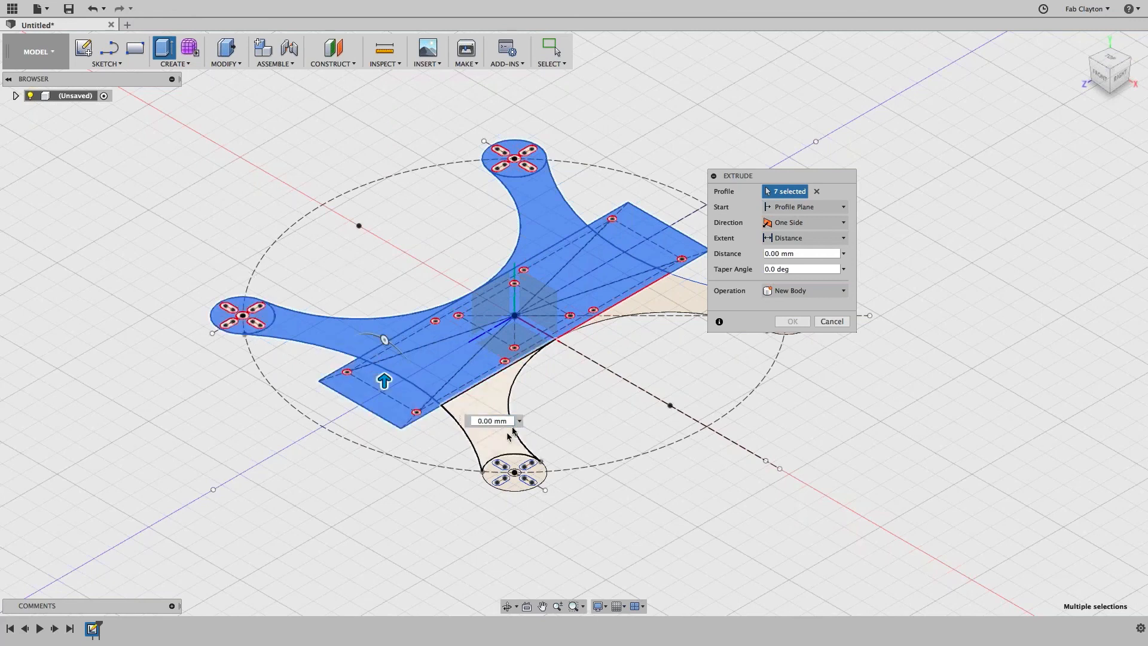
drag(790, 178, 936, 162)
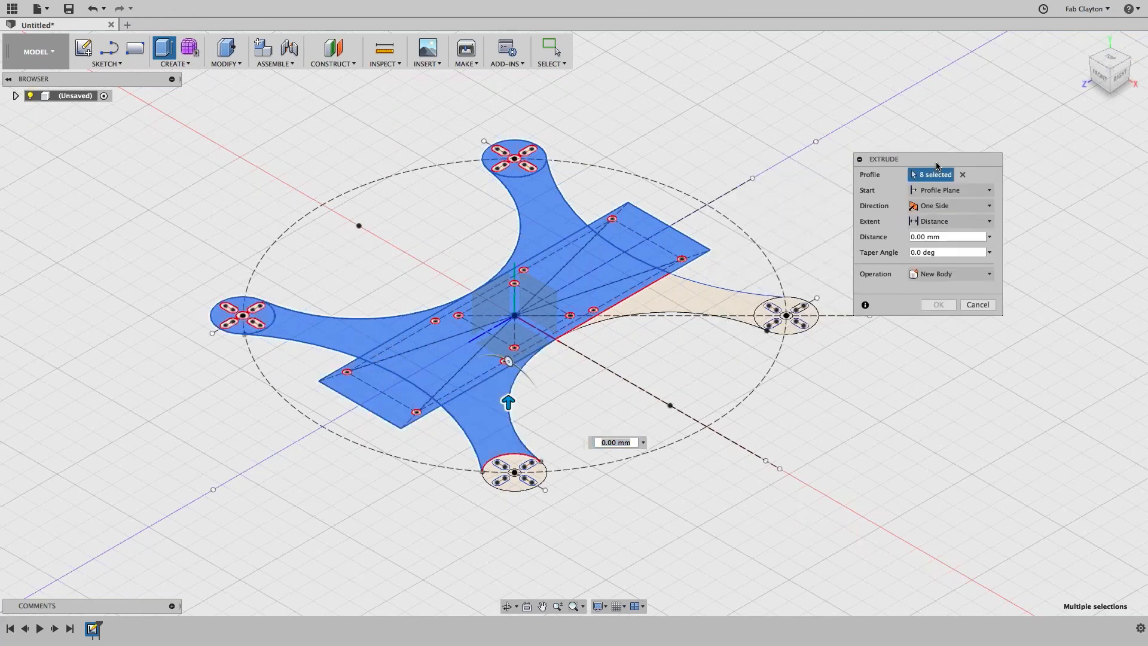
click(706, 310)
click(775, 323)
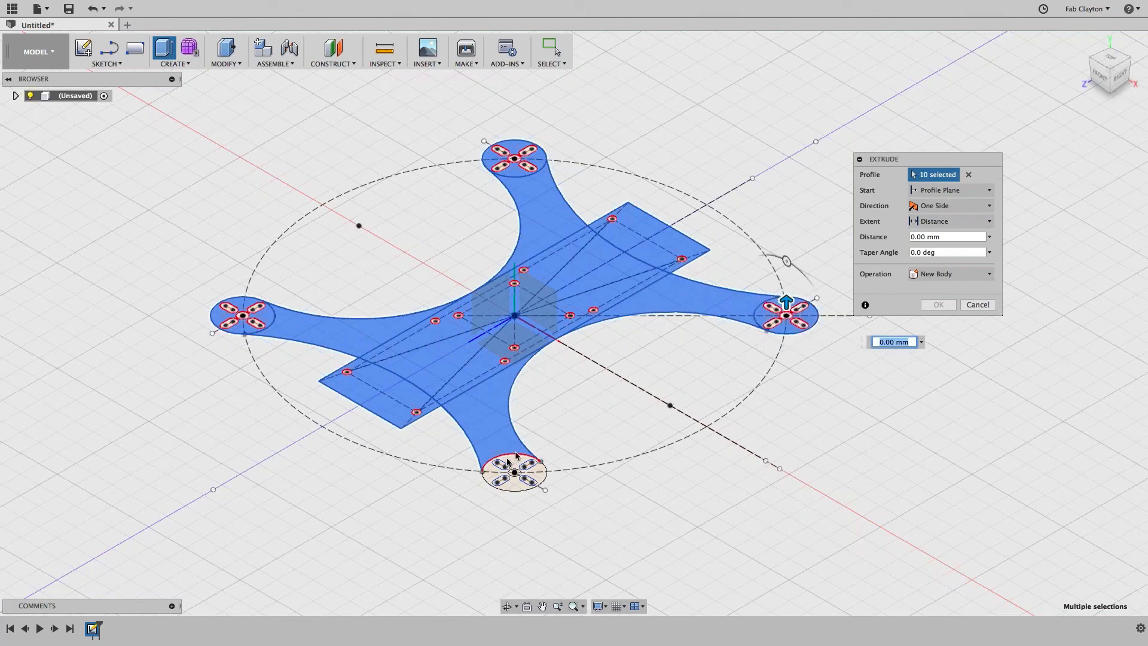
click(511, 466)
click(512, 465)
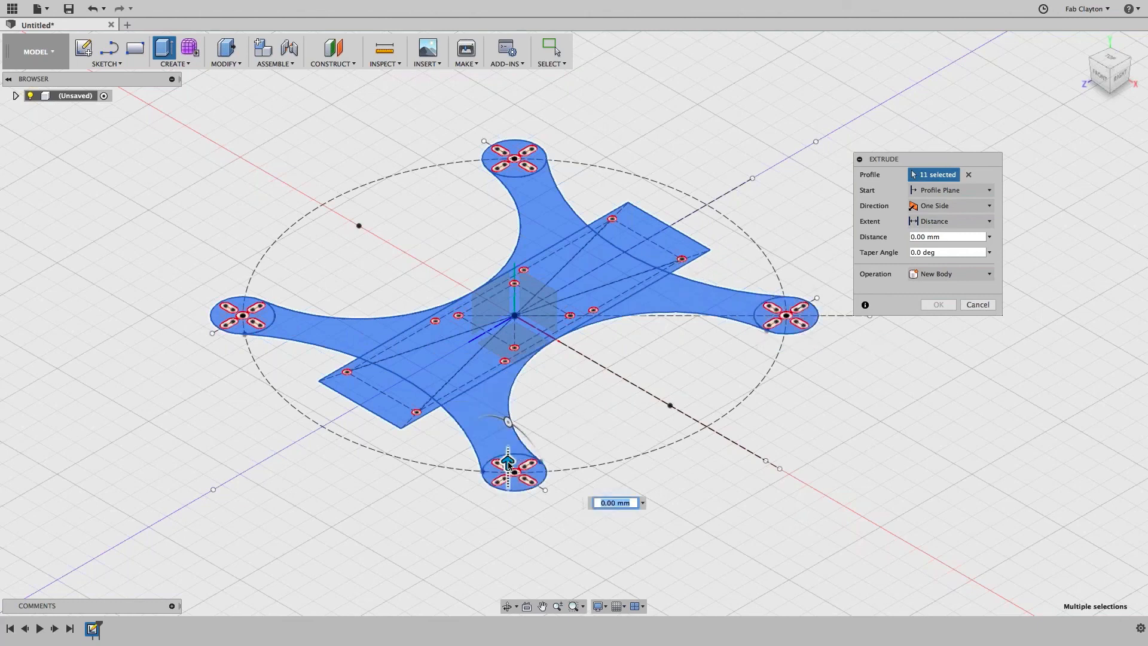
Step: Extrude the selected profiles 3 mm into a solid frame plate
drag(507, 462, 510, 433)
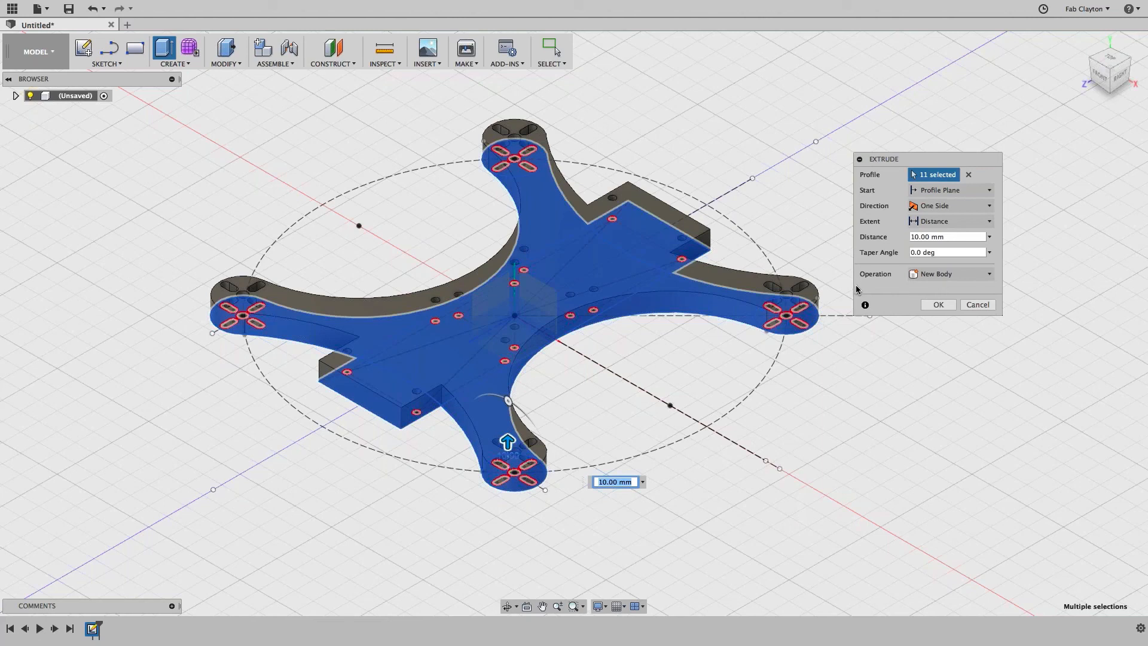
click(914, 237)
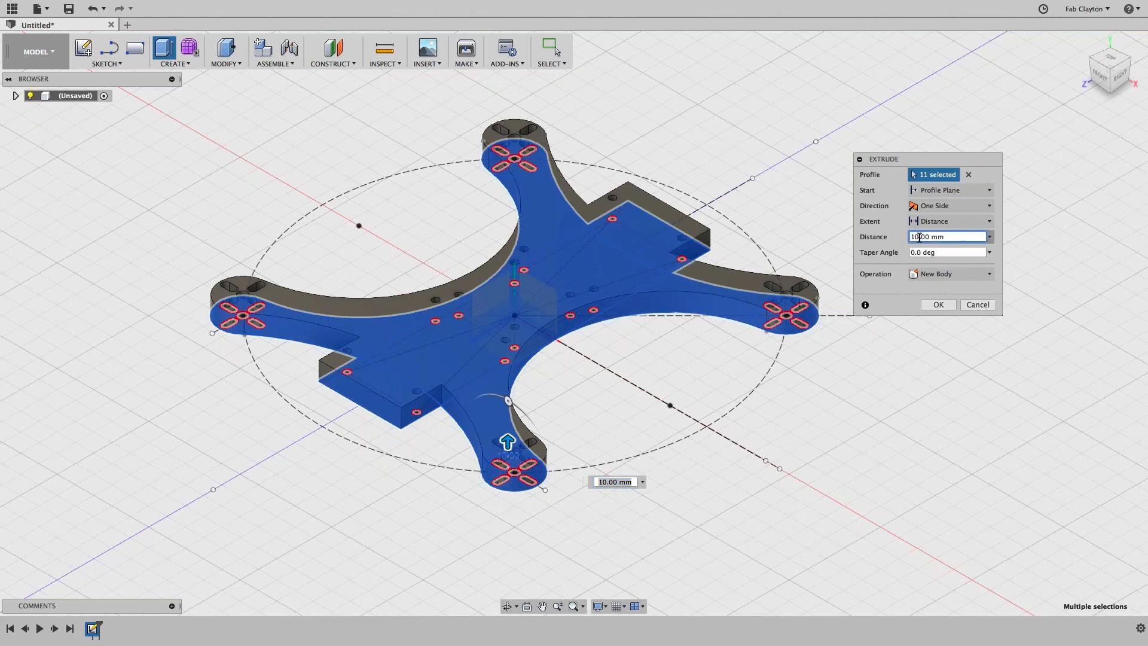
drag(917, 236, 869, 238)
text(3)
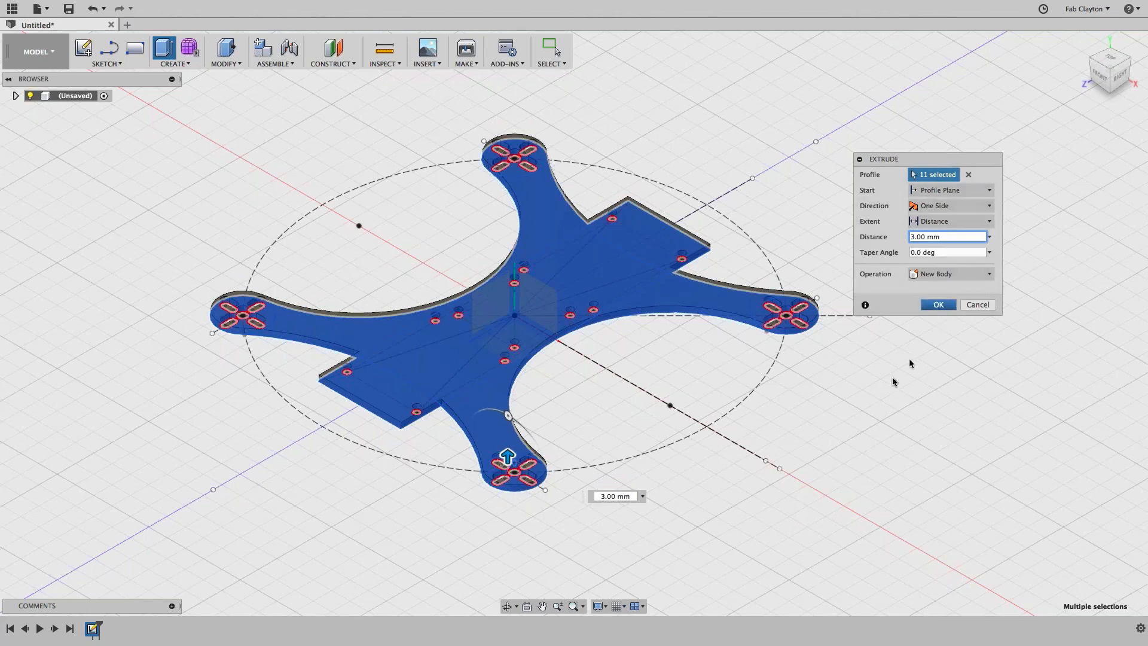
key(Return)
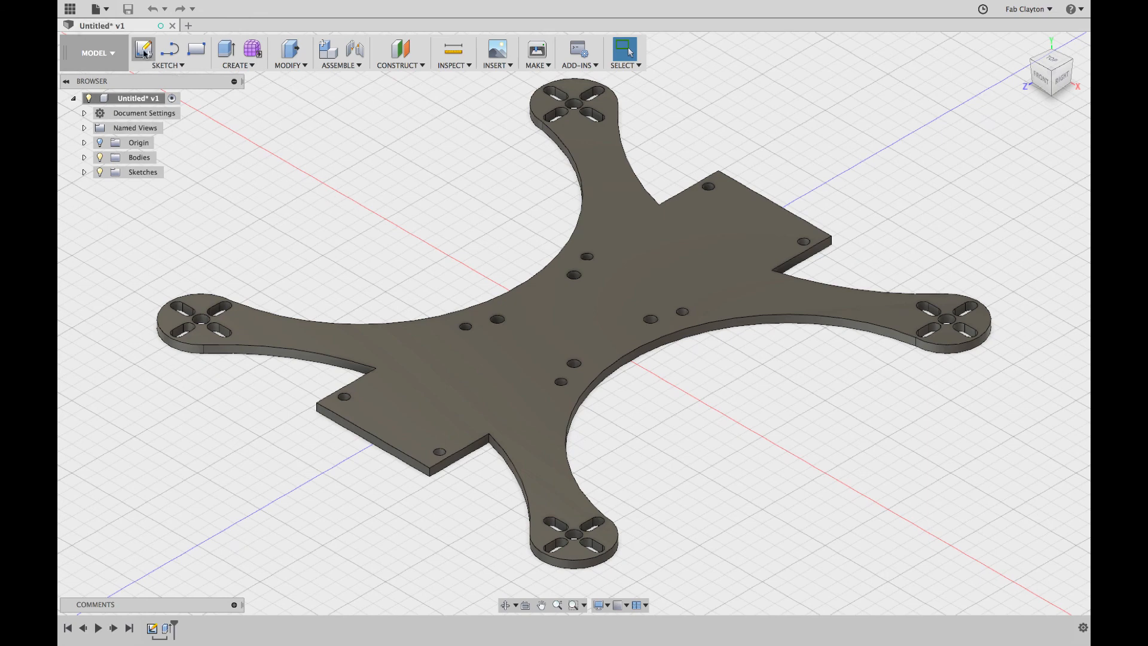
Step: Open the File menu from the top bar
click(104, 9)
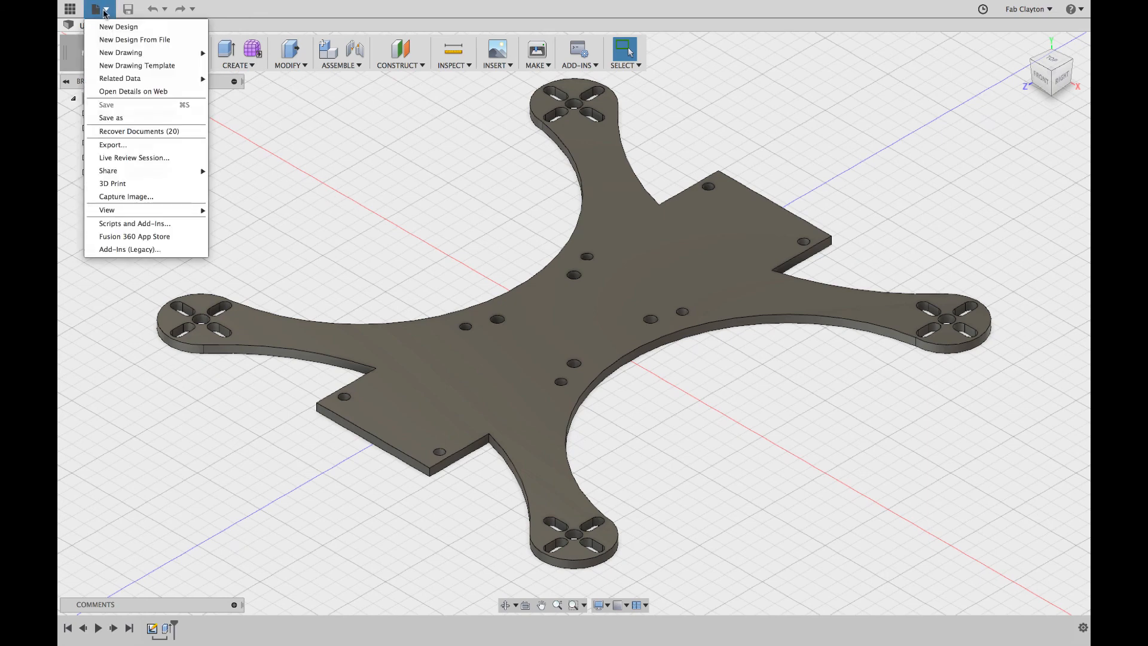
Step: Save the design as 'Motor Plate' in the Drone project and list the project's data files
click(145, 119)
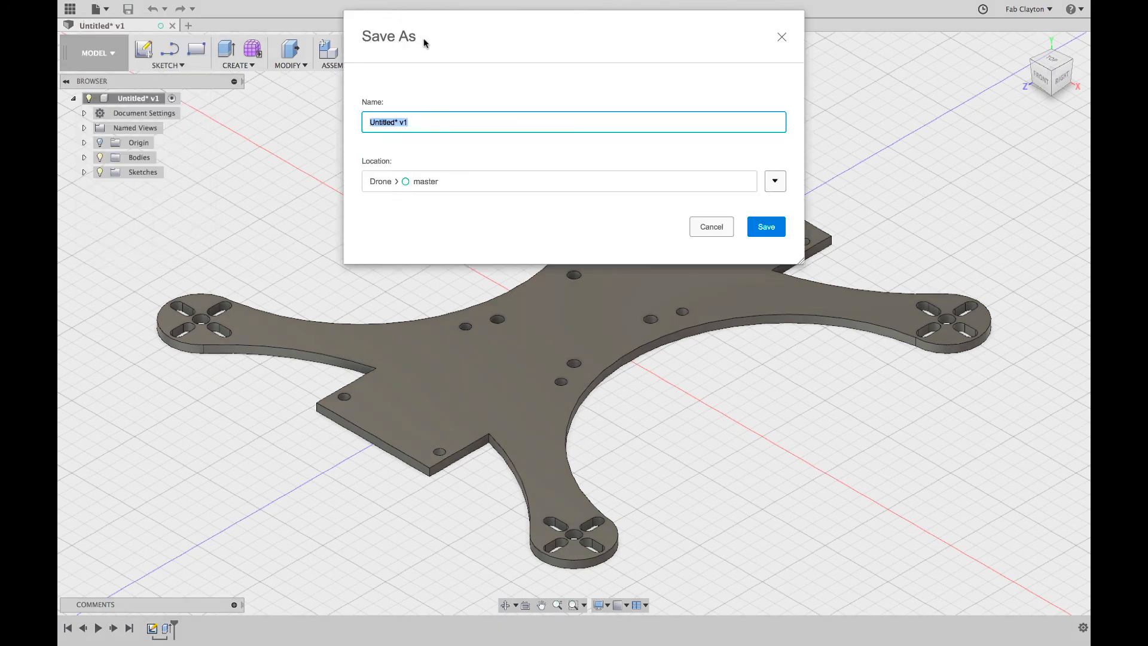
drag(430, 127, 283, 118)
text(Motor Plate)
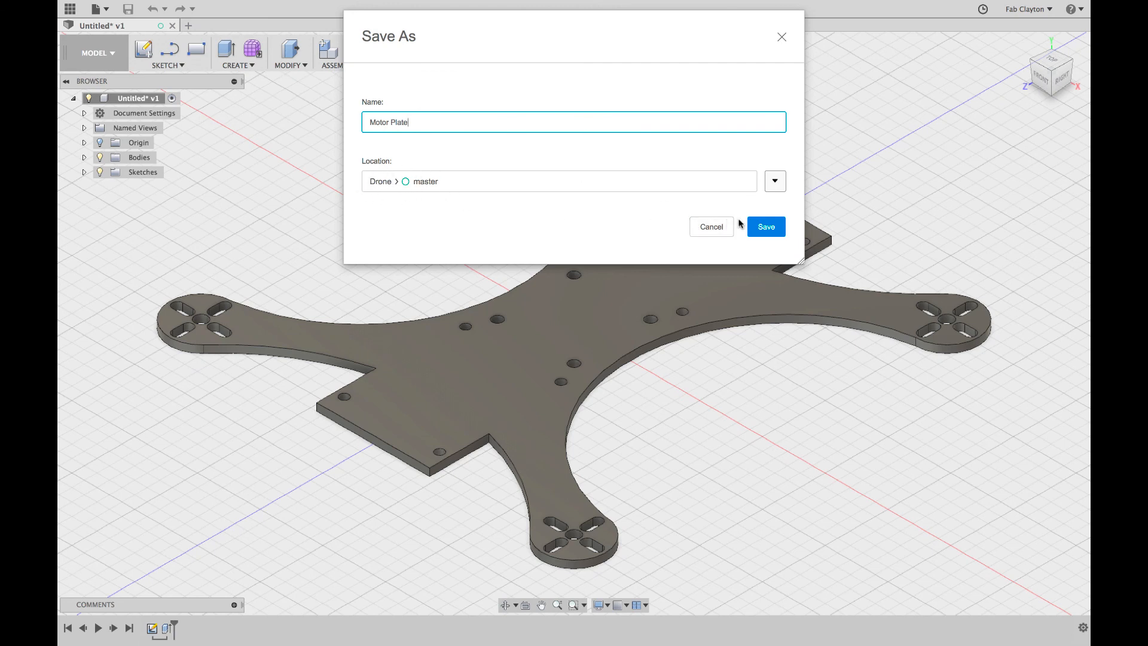
click(763, 226)
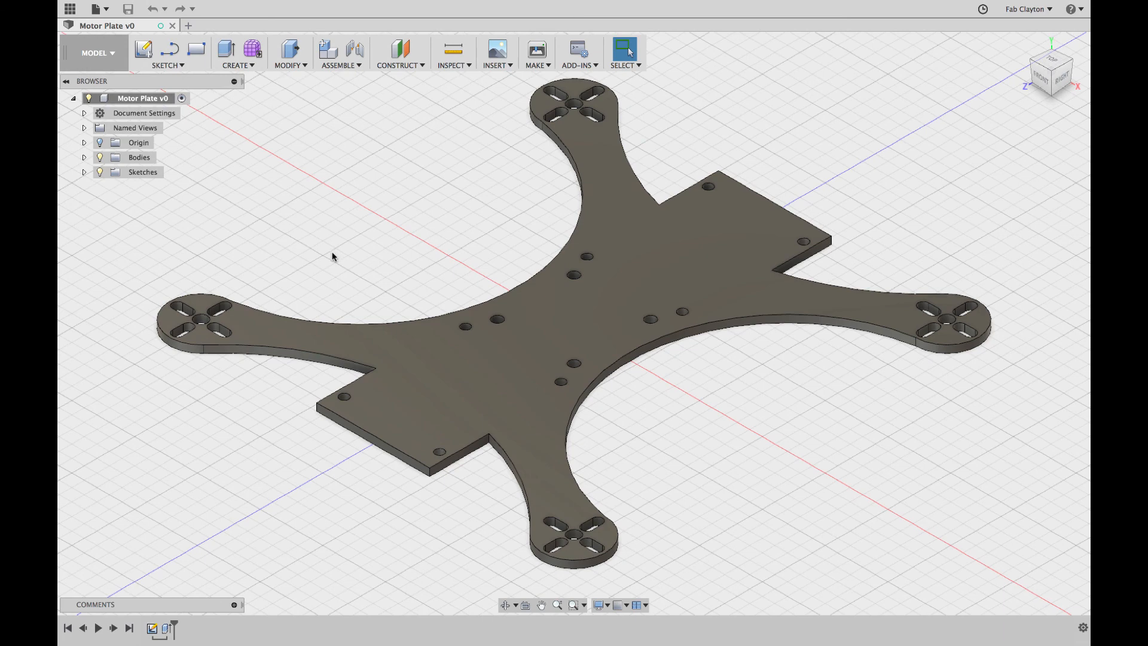
click(71, 8)
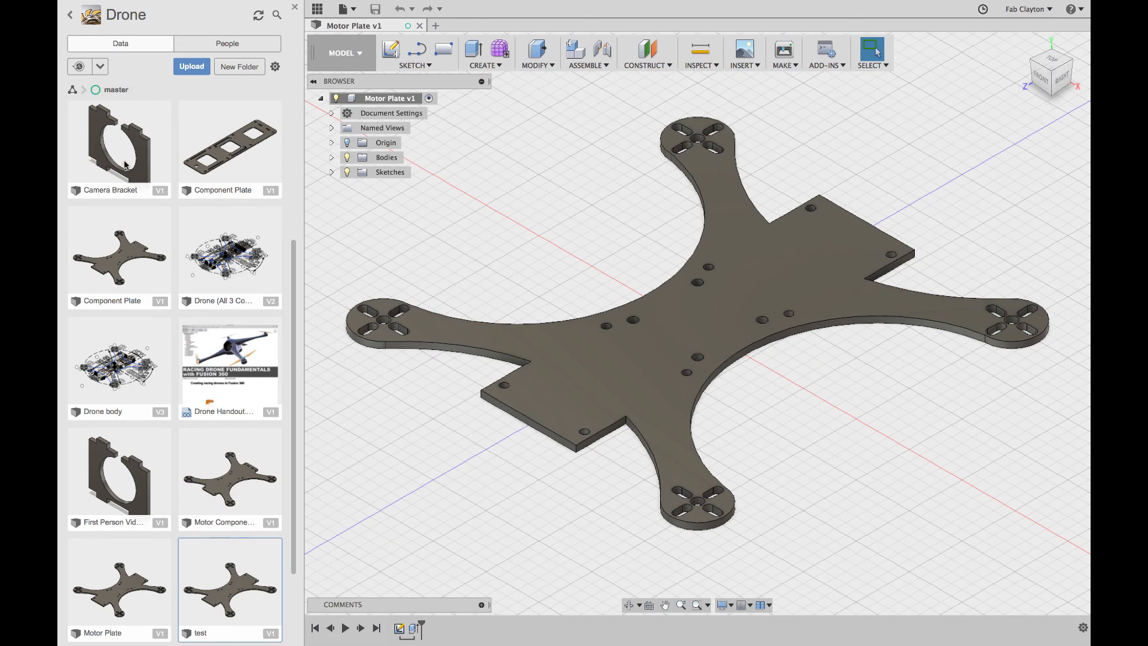
Step: Insert the Component Plate design, keeping its default position on top of the frame
right_click(232, 157)
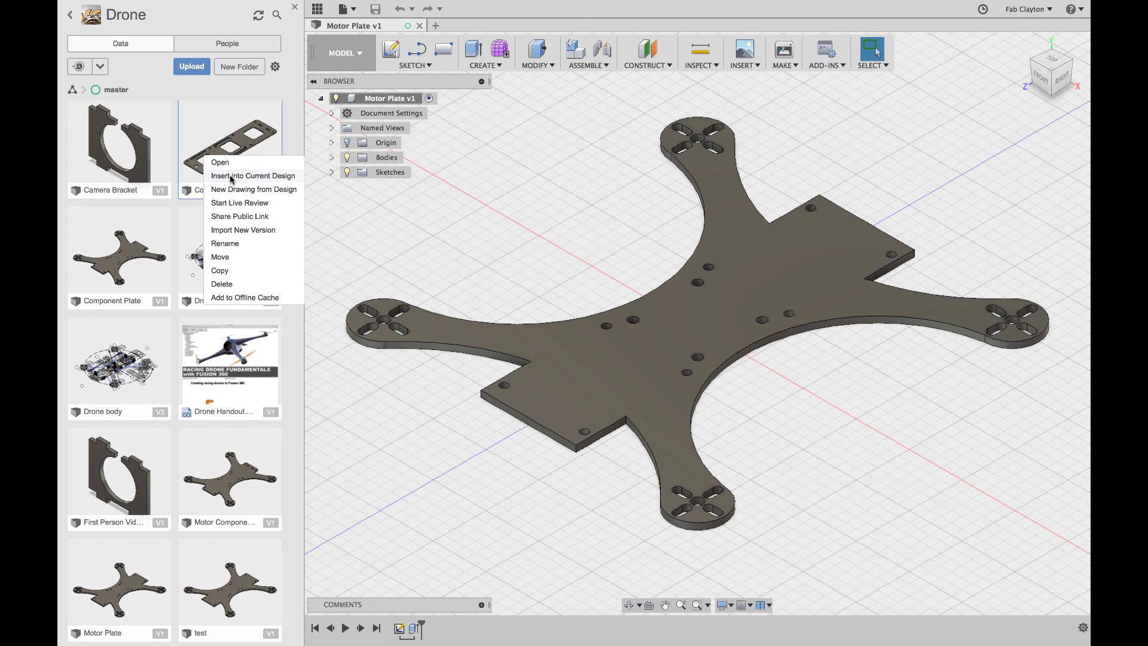
click(231, 177)
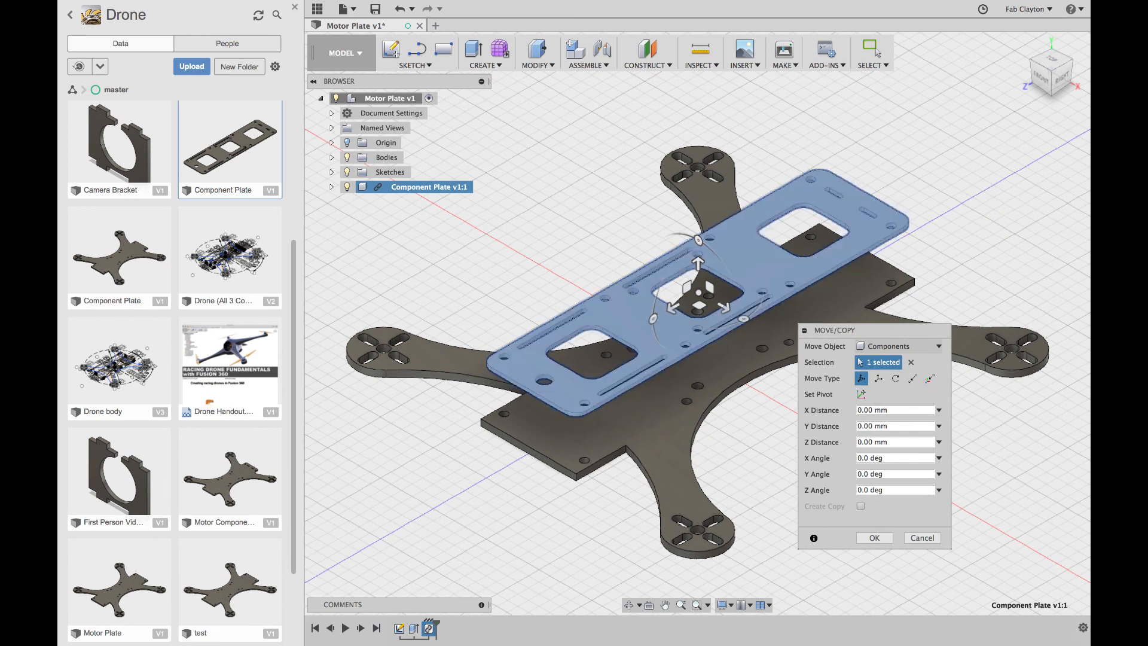
click(875, 538)
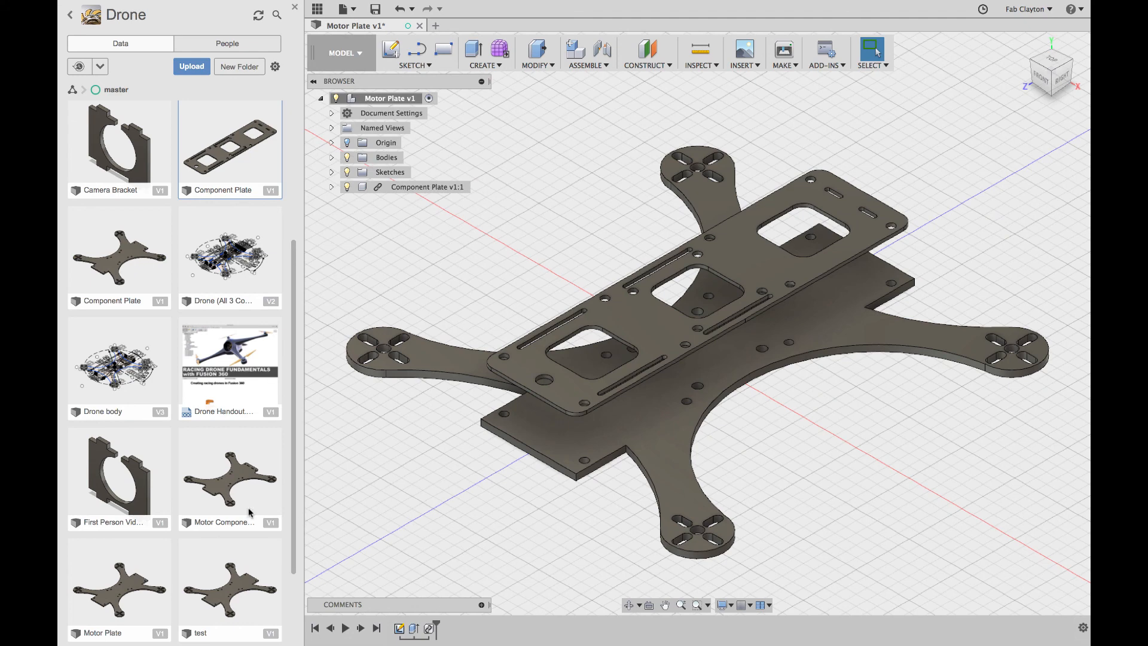
scroll(100, 485, down, 3)
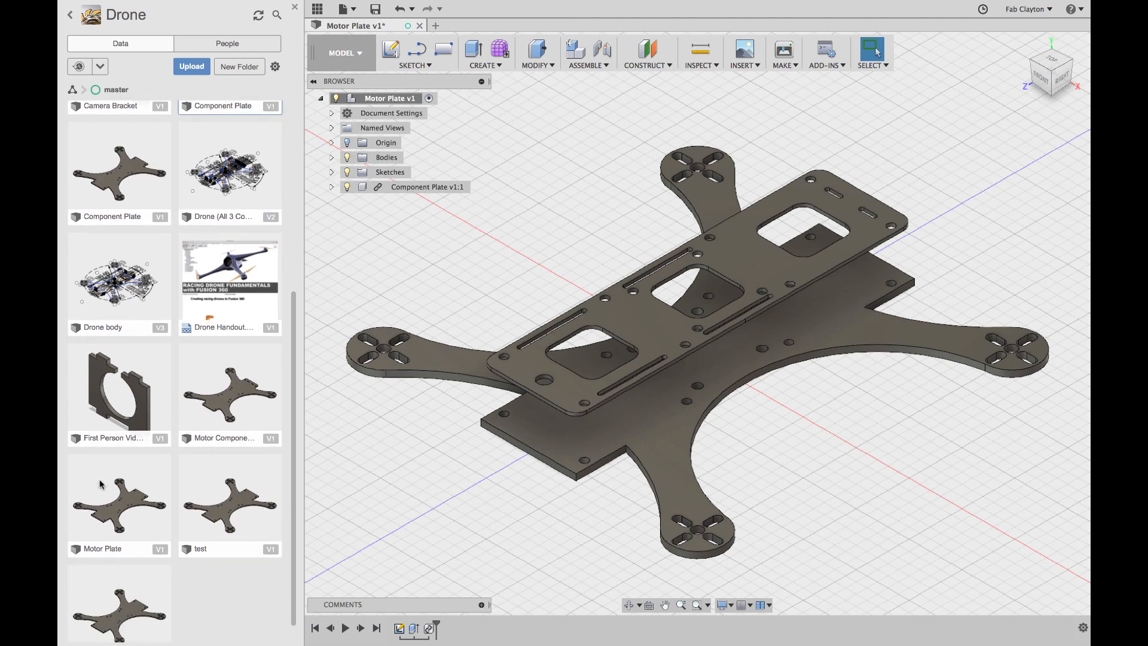
Step: Insert the FPV Camera Bracket and drag it along Z, returning it to -73.515 mm
right_click(121, 415)
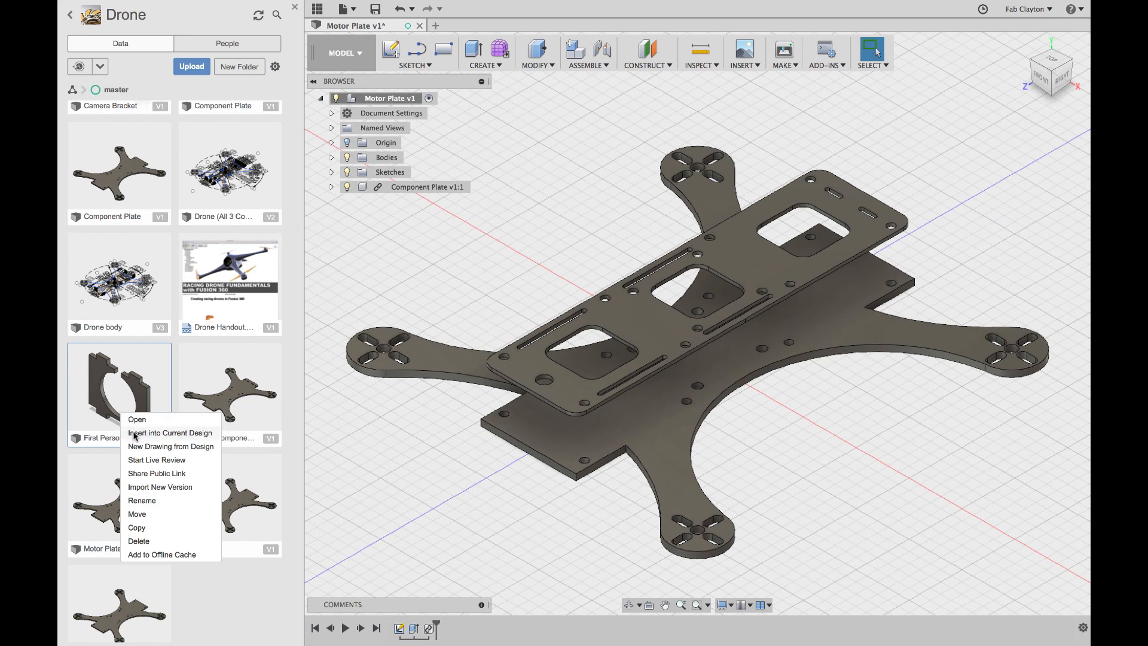
click(173, 432)
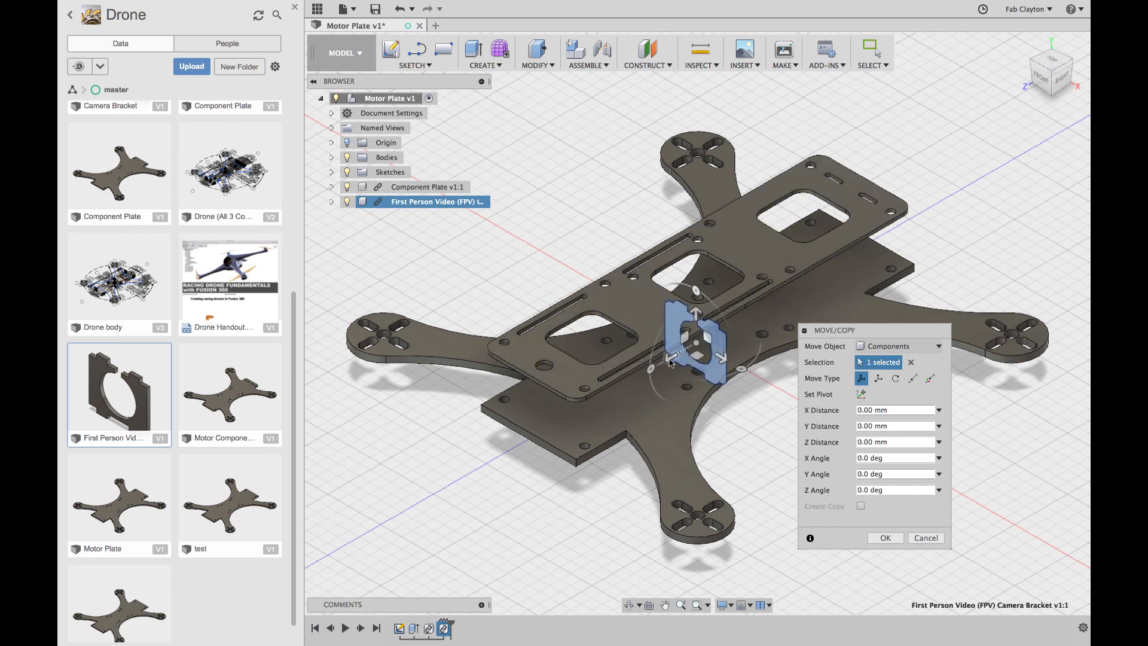
drag(668, 358, 825, 269)
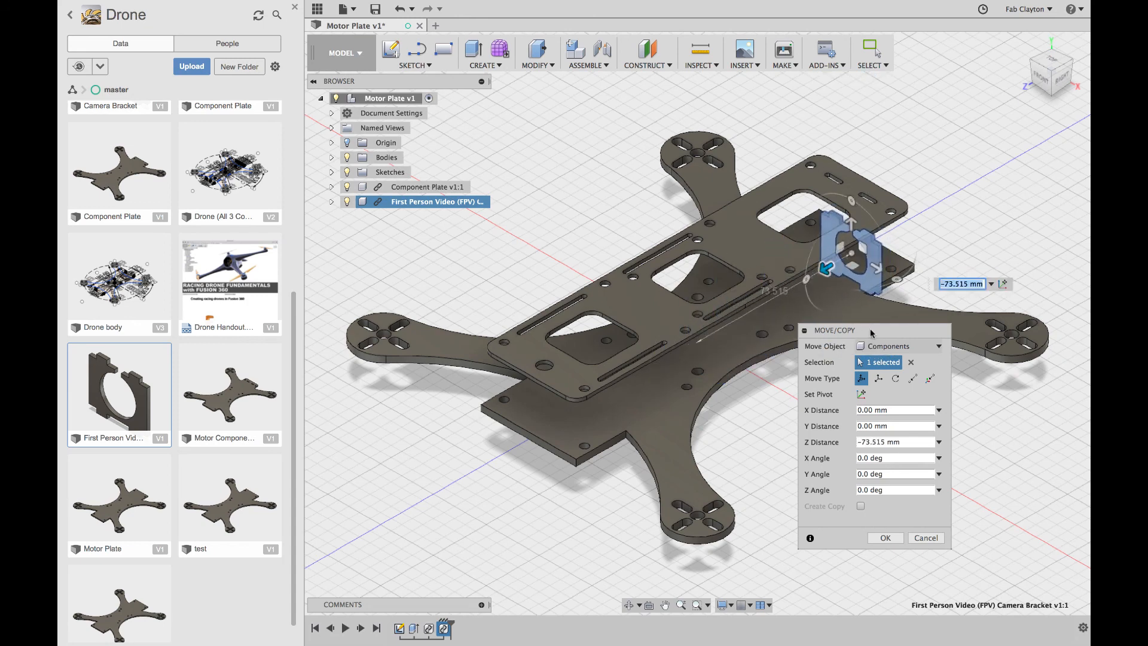
drag(871, 332, 1000, 384)
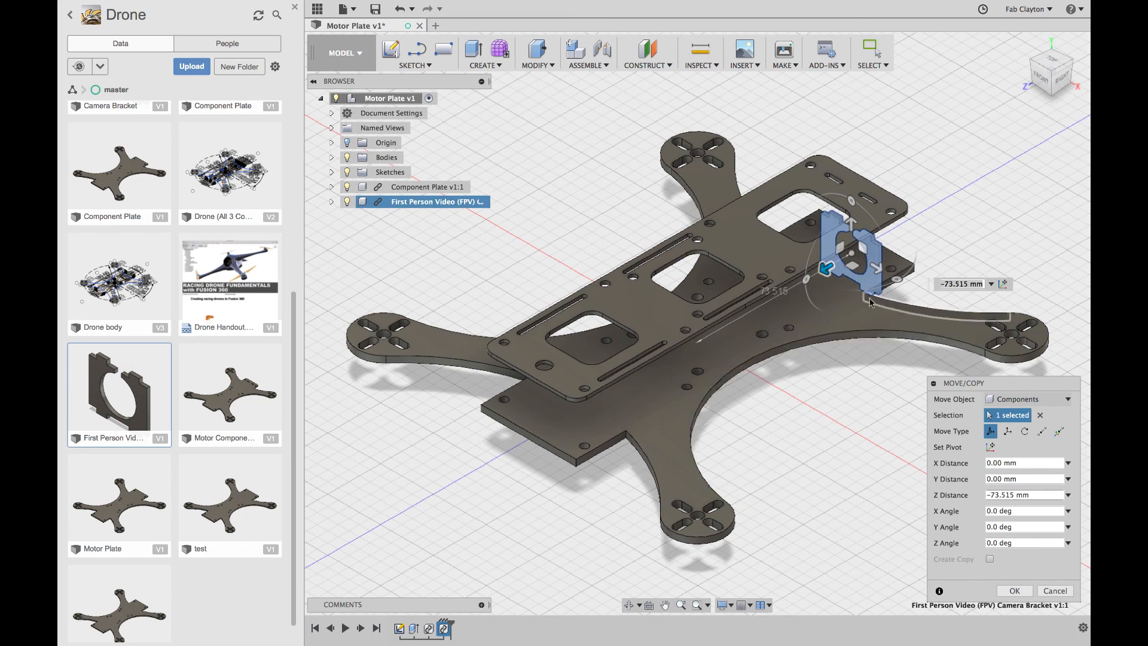
Step: Shift the bracket 12.756 mm in Y between the plates, checking top and side views
click(1047, 58)
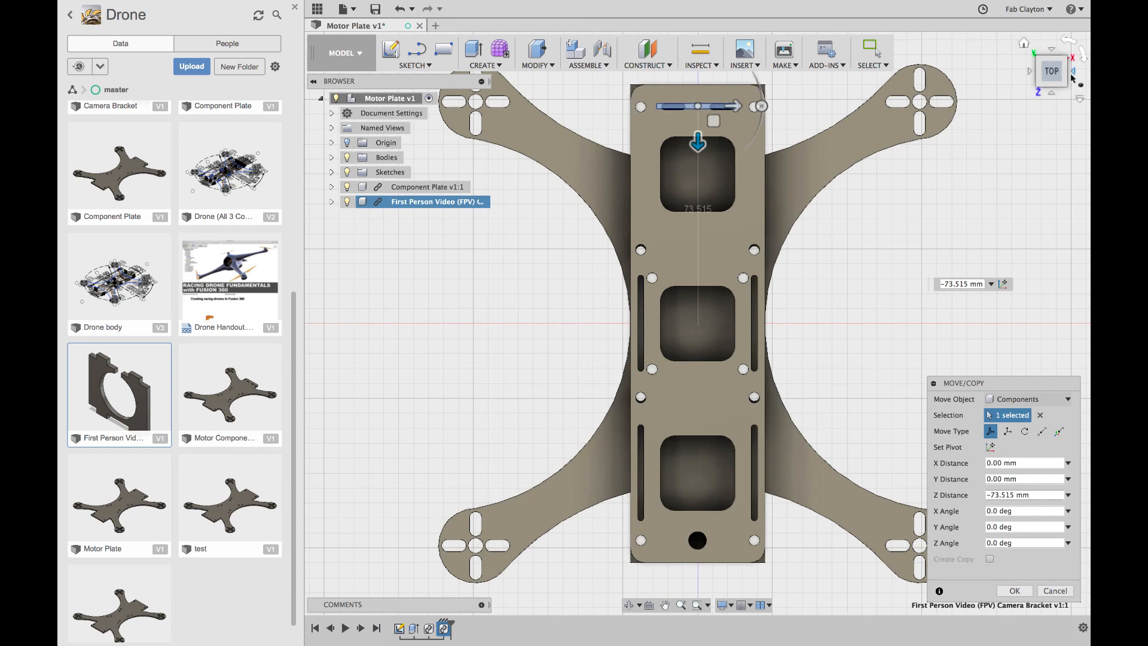
click(1073, 73)
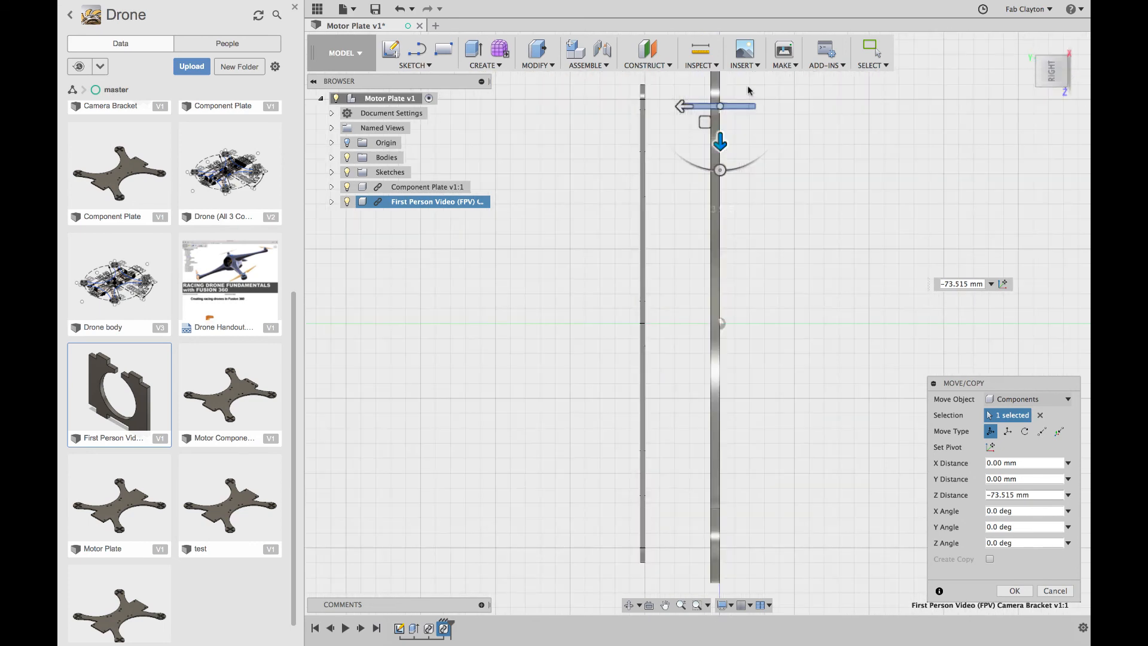
drag(679, 106, 646, 106)
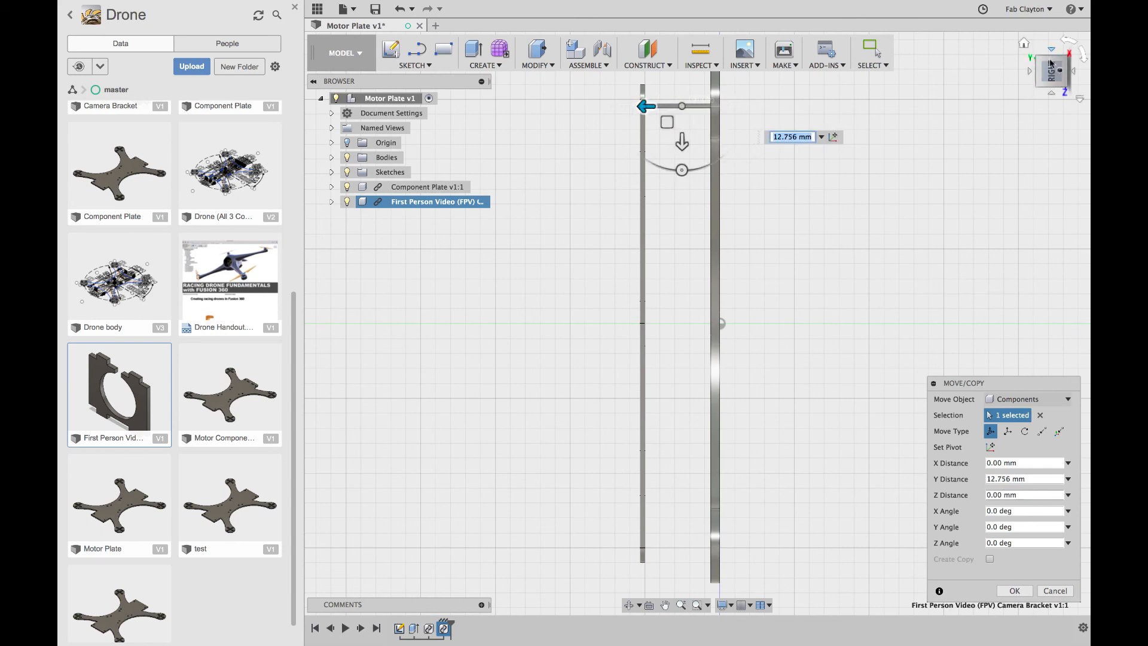
click(1024, 45)
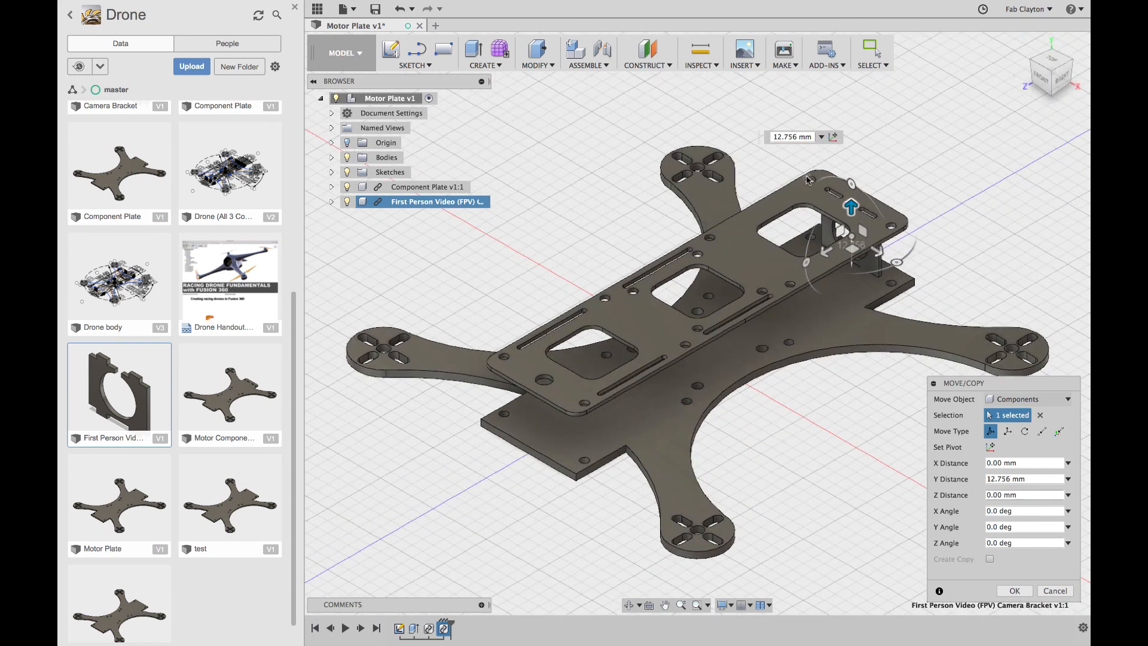
click(628, 605)
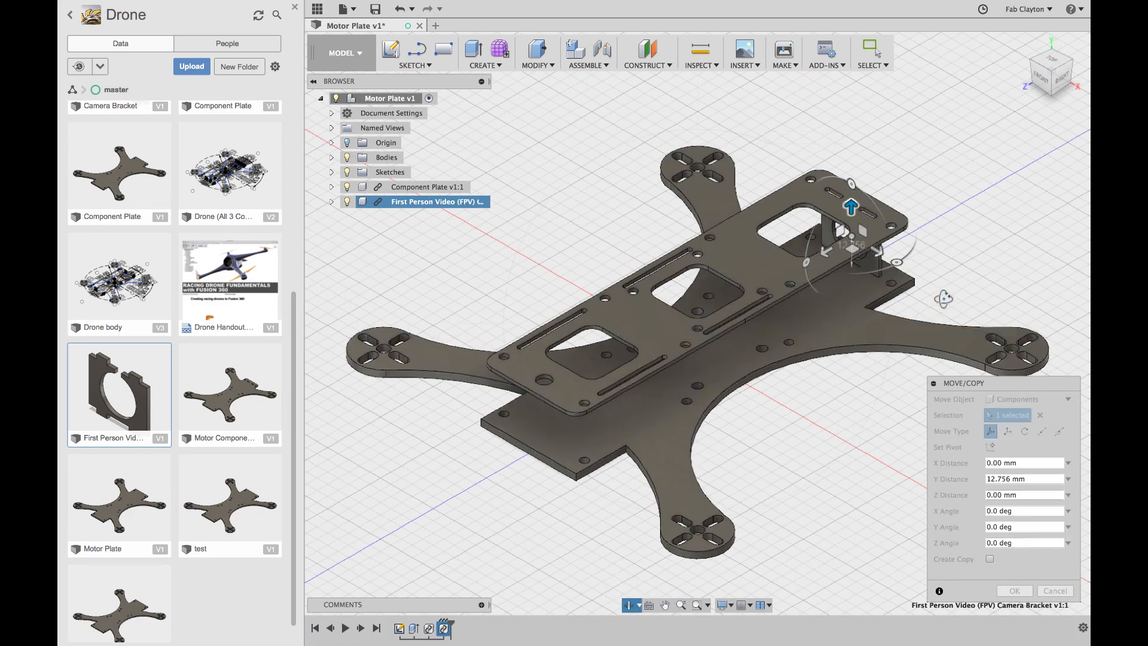
drag(950, 293, 807, 250)
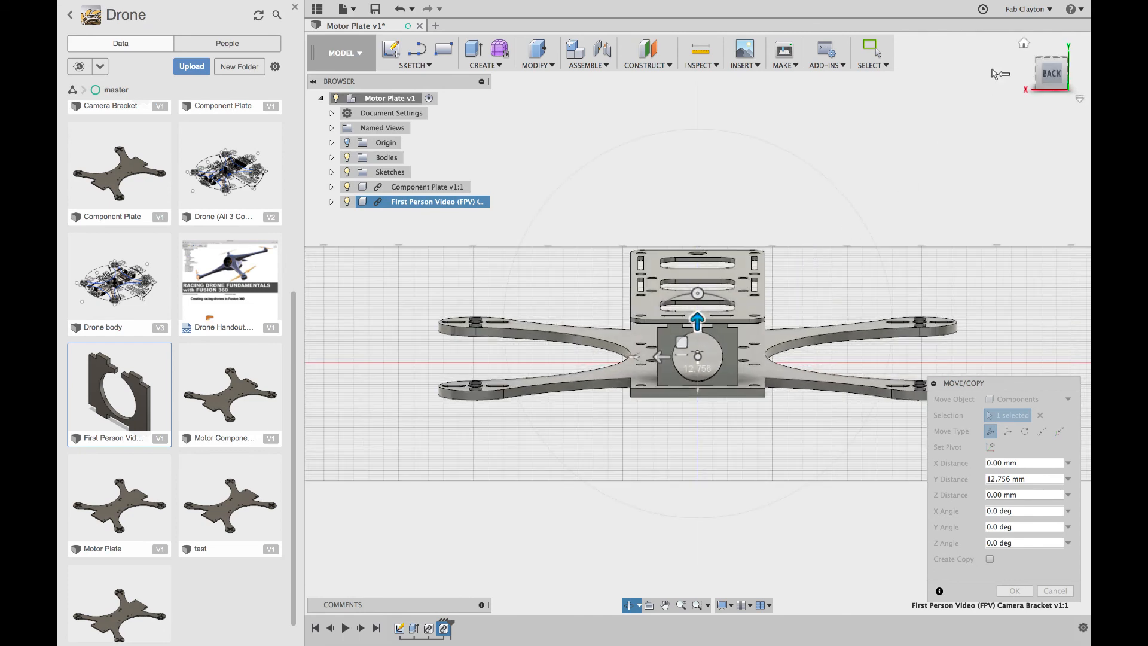
click(1025, 45)
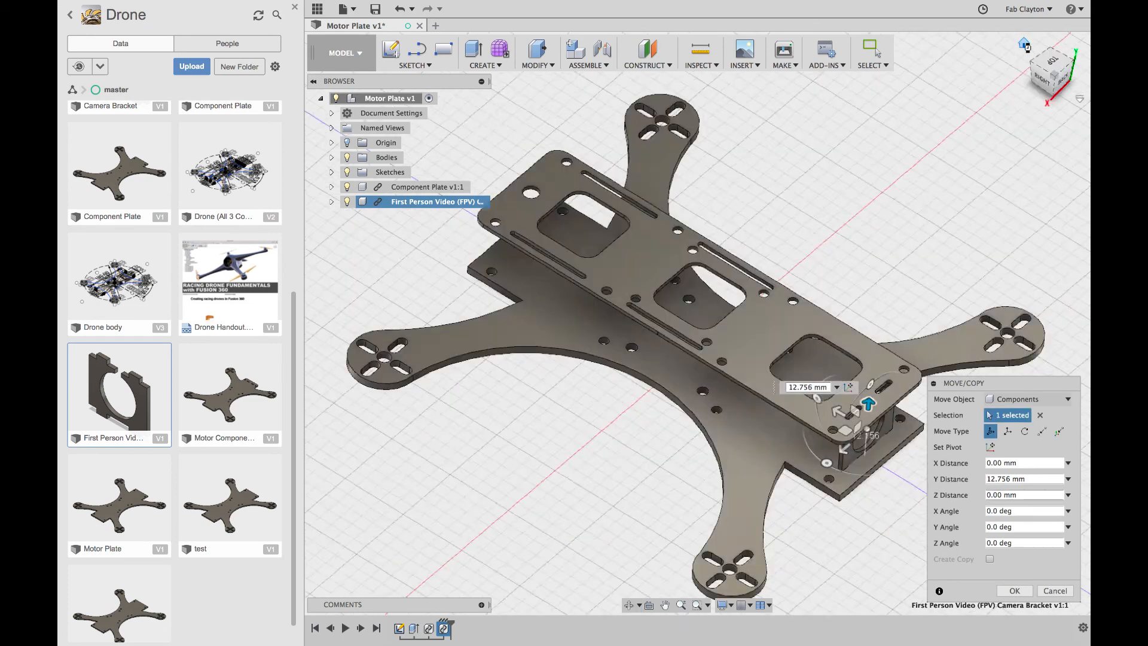
click(1014, 590)
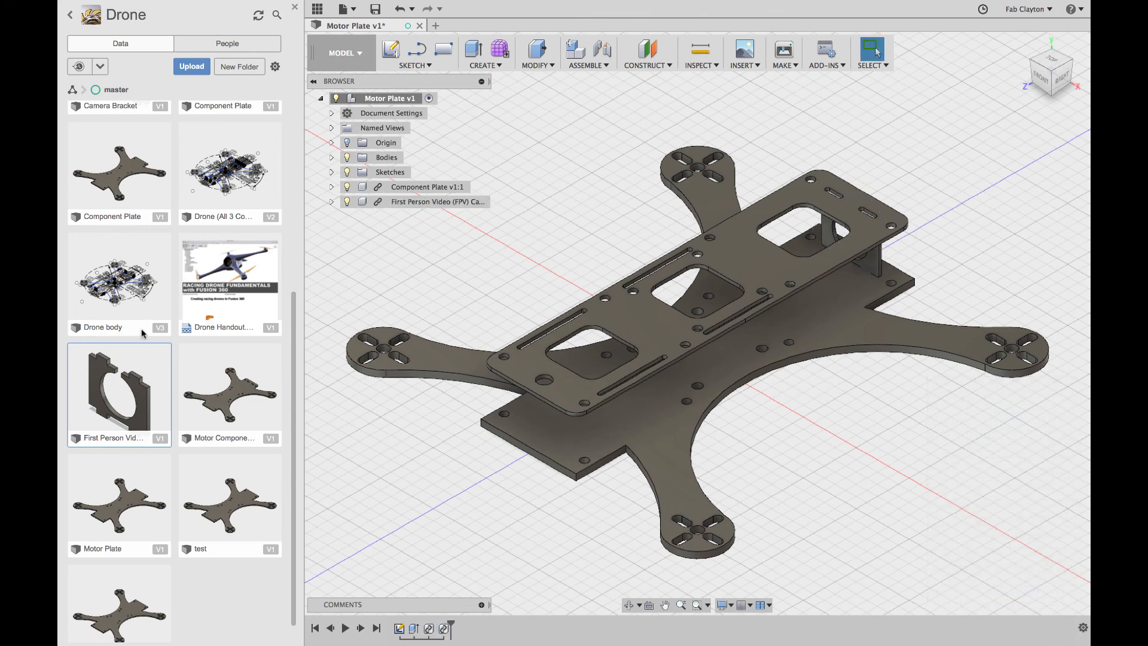
scroll(136, 342, up, 6)
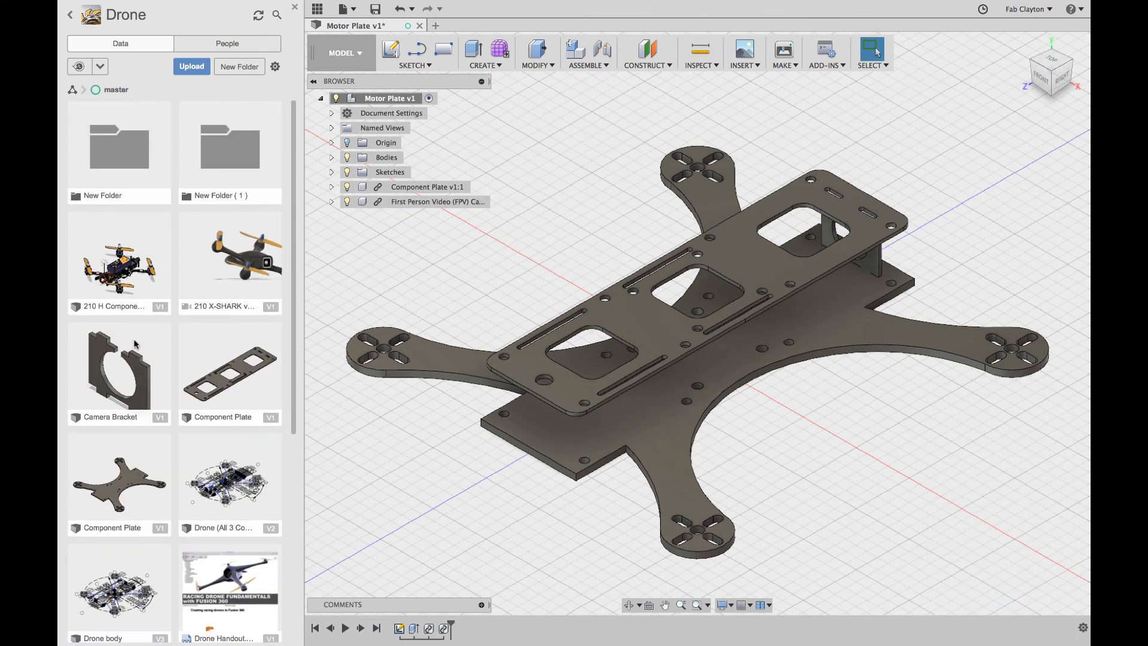
Step: Insert 210 H Components (motors, propellers, battery, antenna) and check the front and right views
right_click(132, 262)
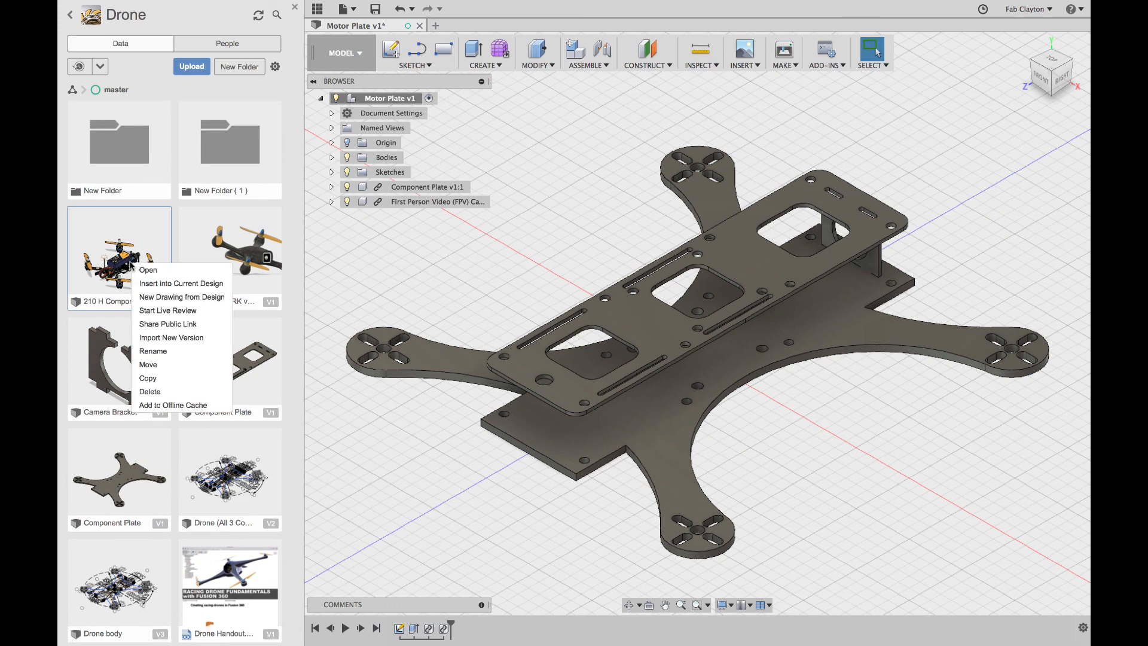
click(151, 285)
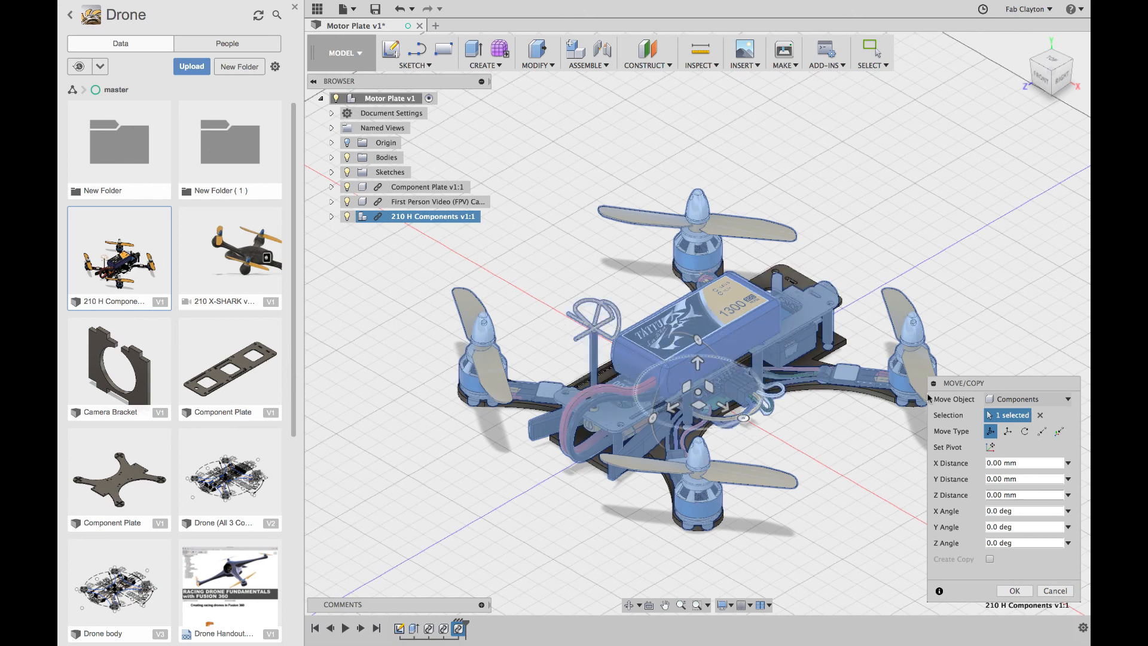
click(1014, 591)
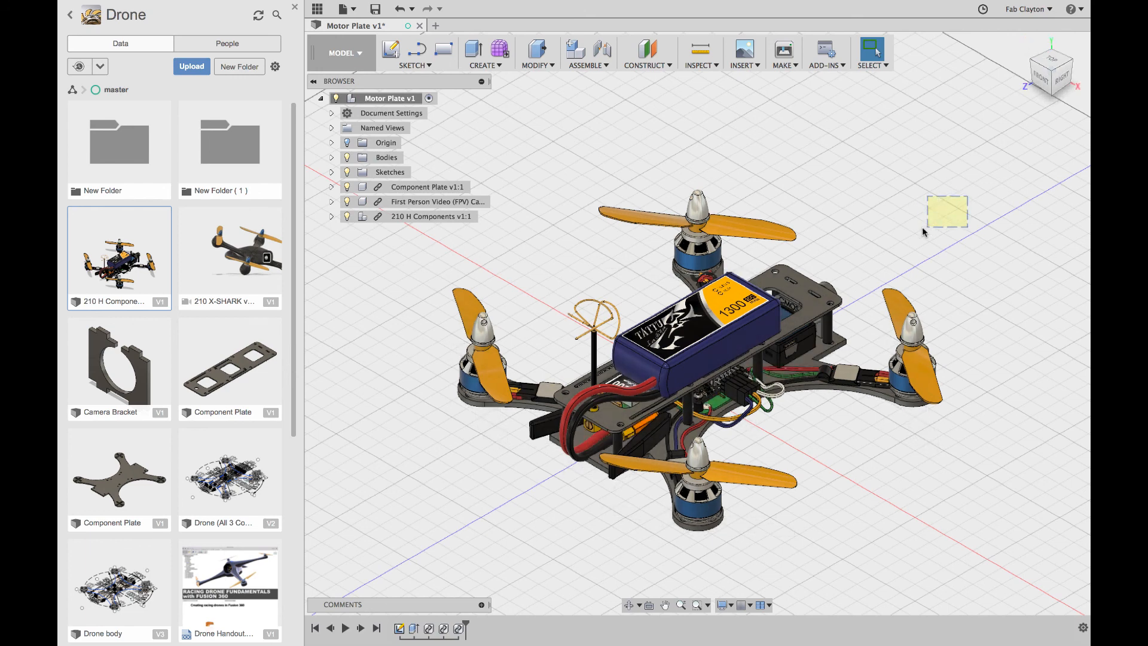
click(1041, 82)
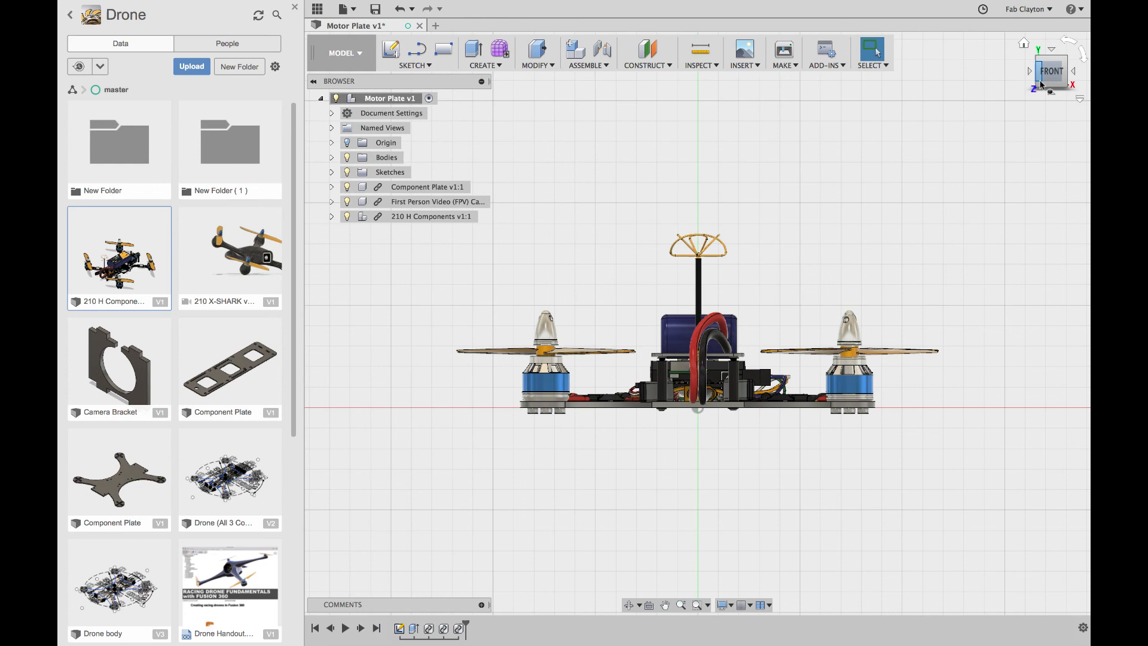
click(1073, 72)
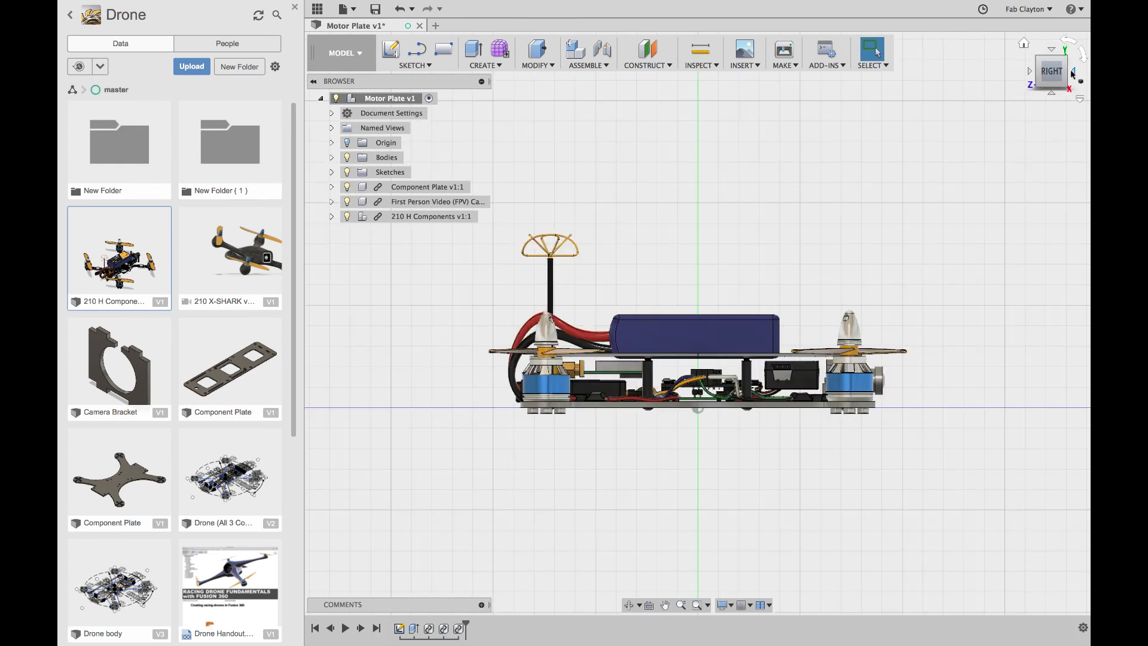
click(1024, 43)
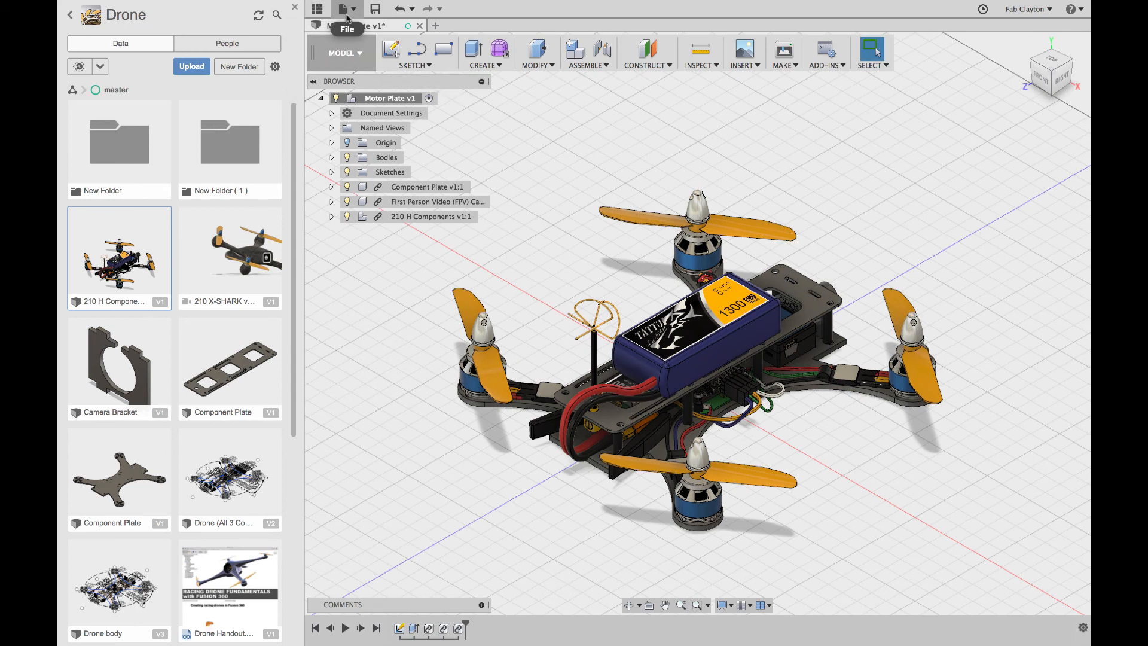
Step: Save a new Motor Plate version with the description 'Drone with motor'
click(293, 7)
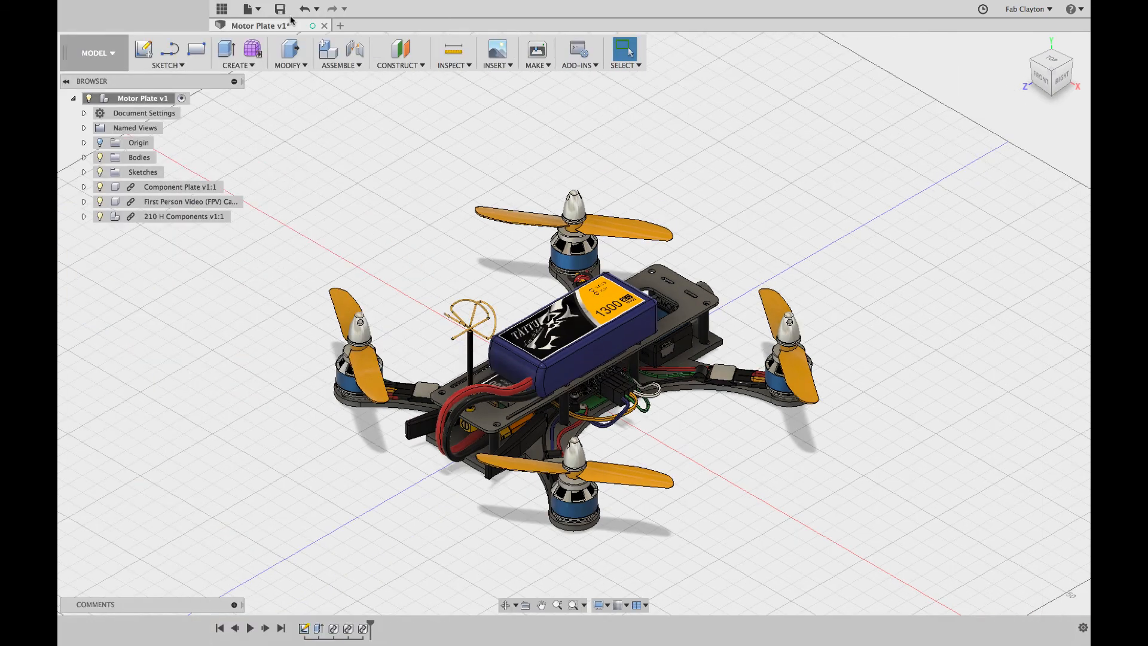
click(105, 11)
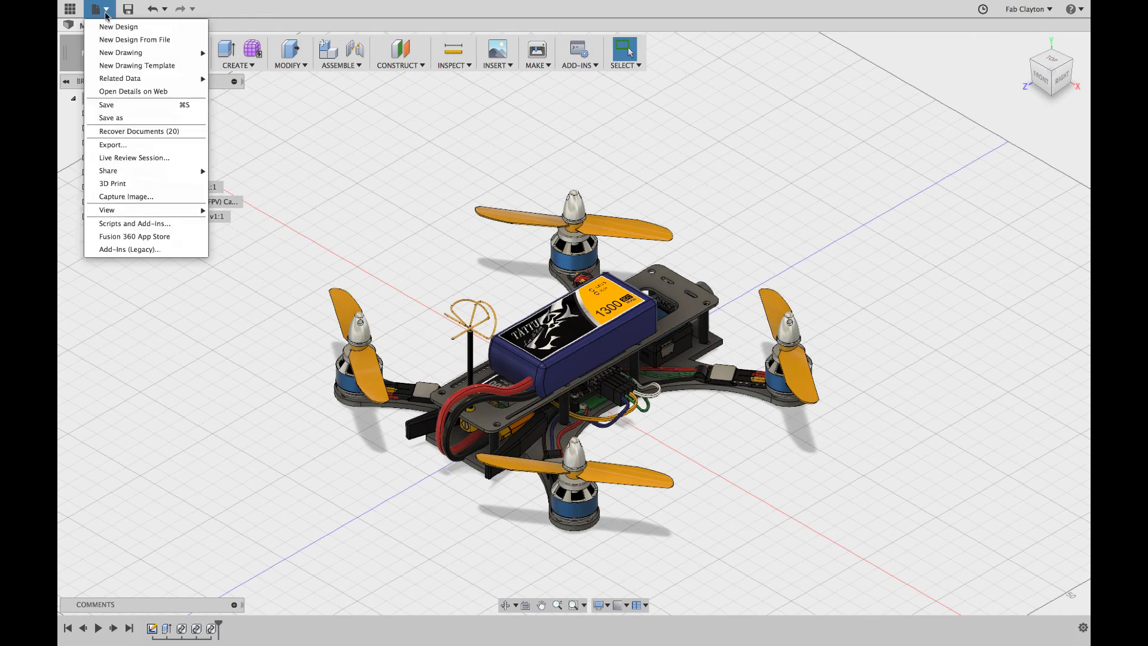
click(111, 105)
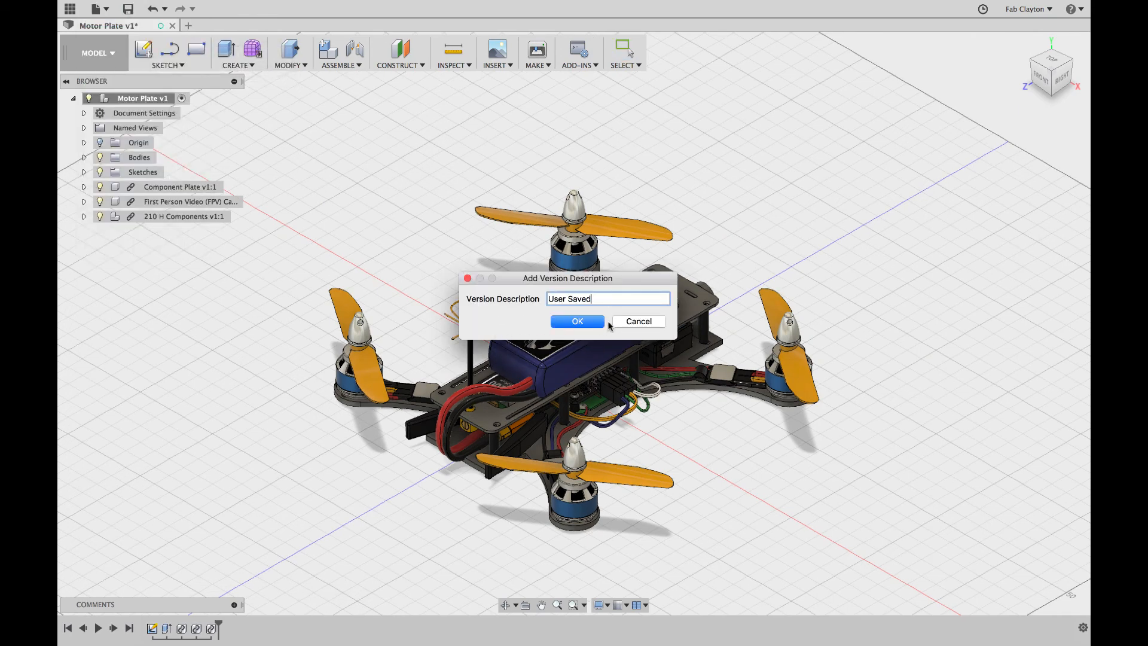
drag(595, 298, 501, 301)
text(DS)
key(BackSpace)
text(rone with motor)
click(569, 323)
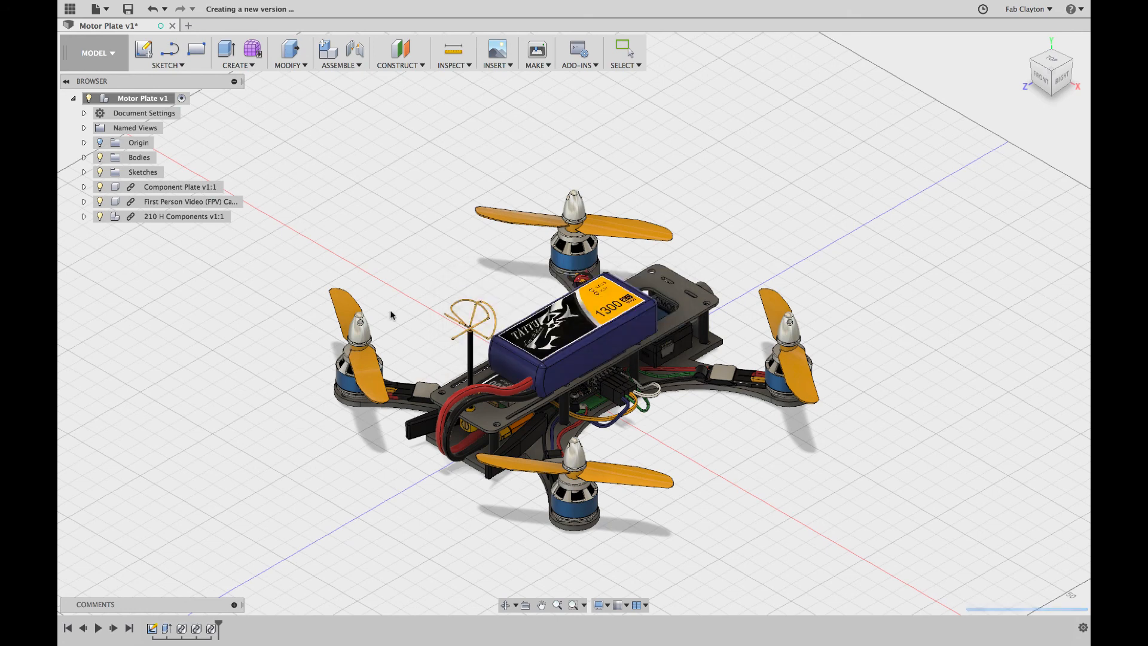
Step: Check the Drone body versions in the data panel, then close it to show Motor Plate v2
click(70, 8)
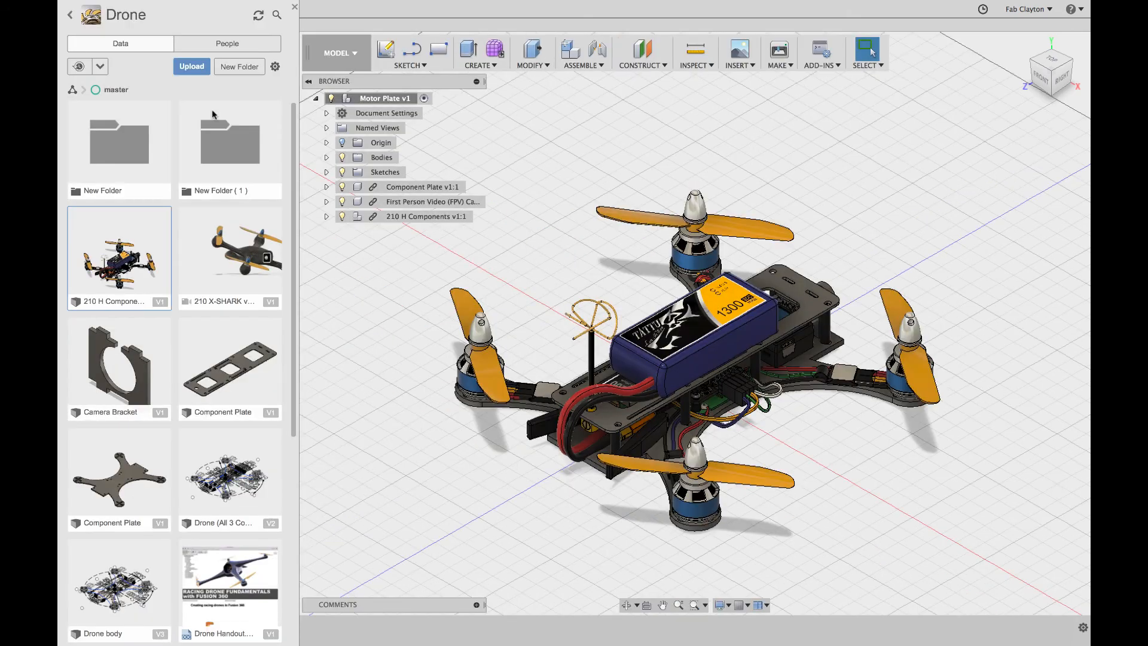
scroll(166, 305, down, 5)
scroll(166, 304, down, 1)
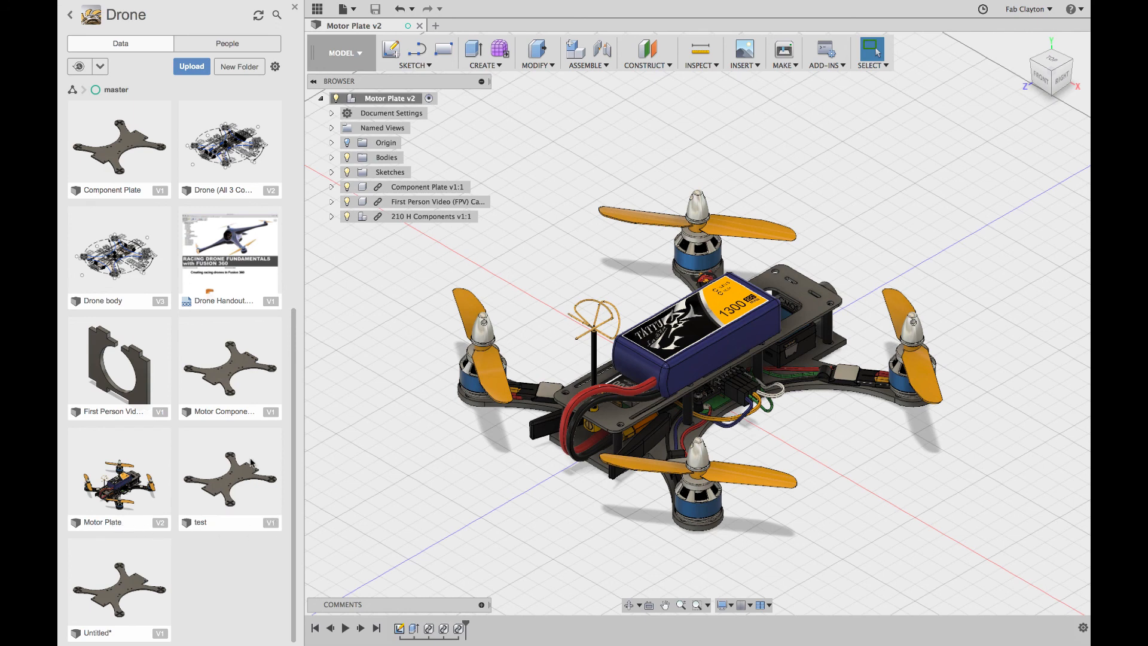
click(161, 301)
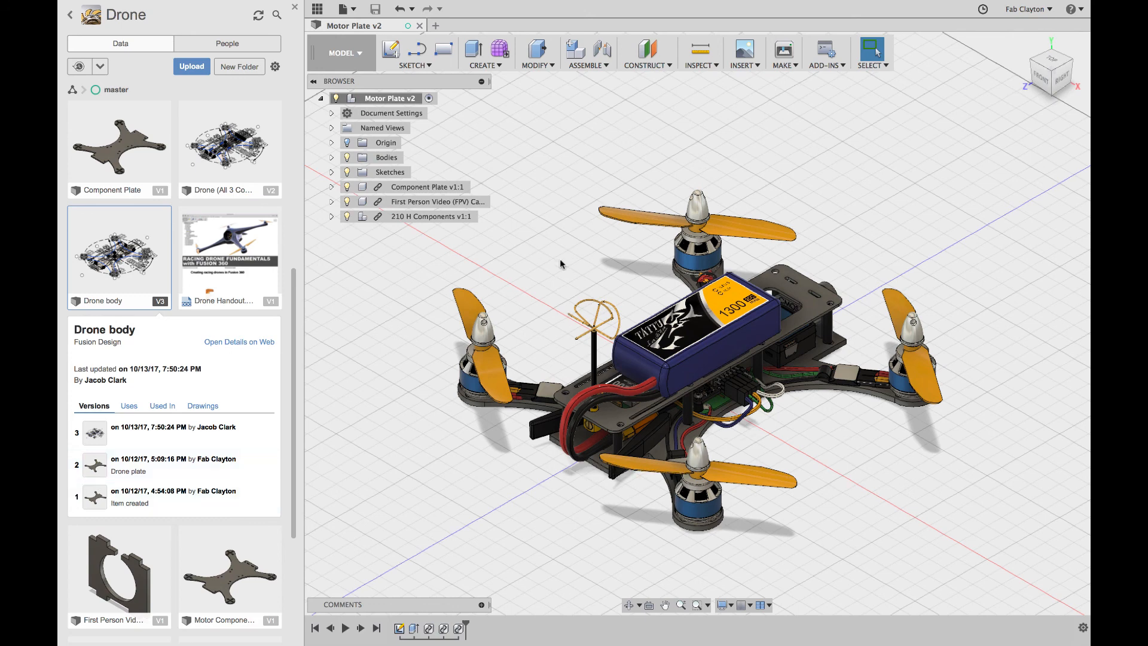
click(294, 6)
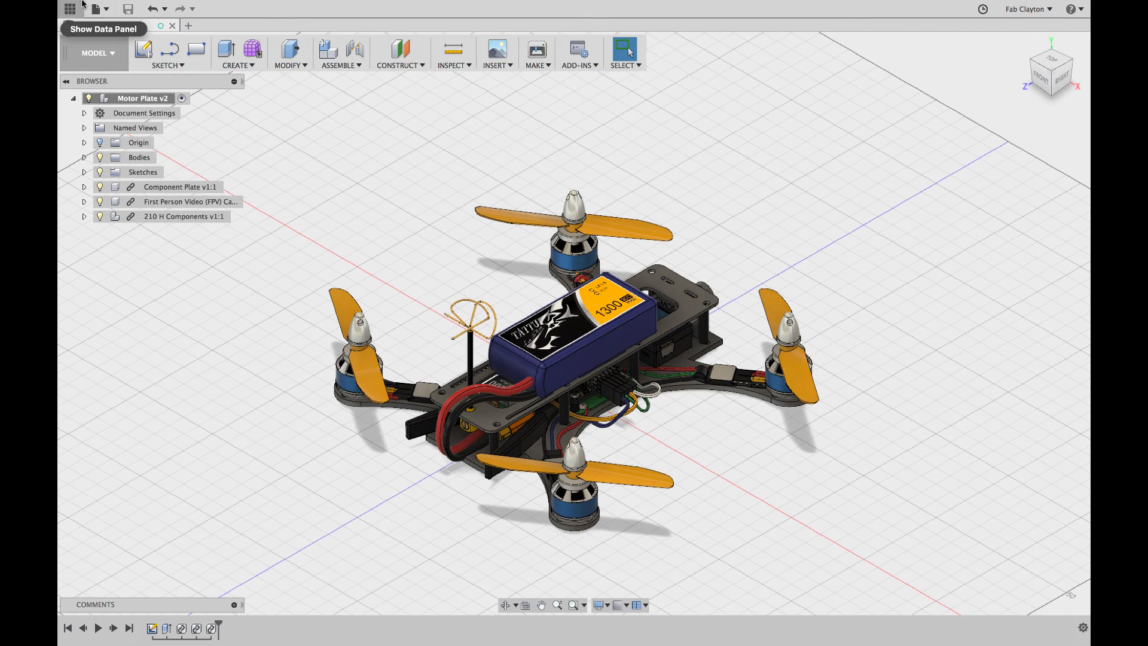
mouse_move(83, 4)
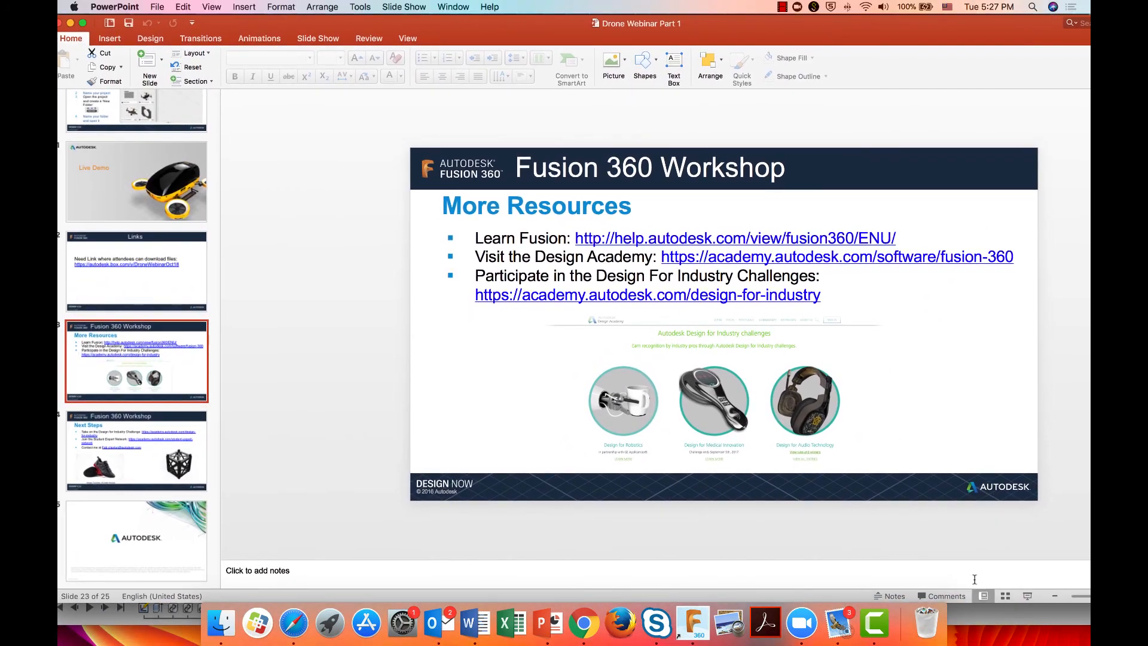
Step: Run the Drone Webinar Part 1 slide show from Next Steps to the closing Autodesk logo slide
key(Down)
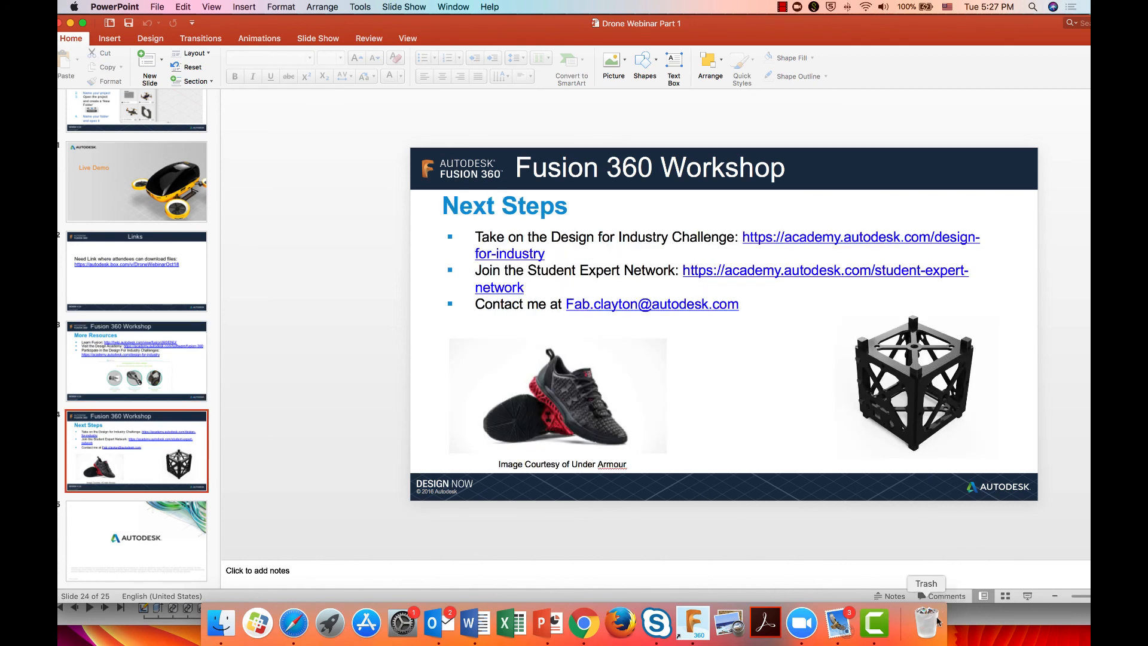
click(1026, 597)
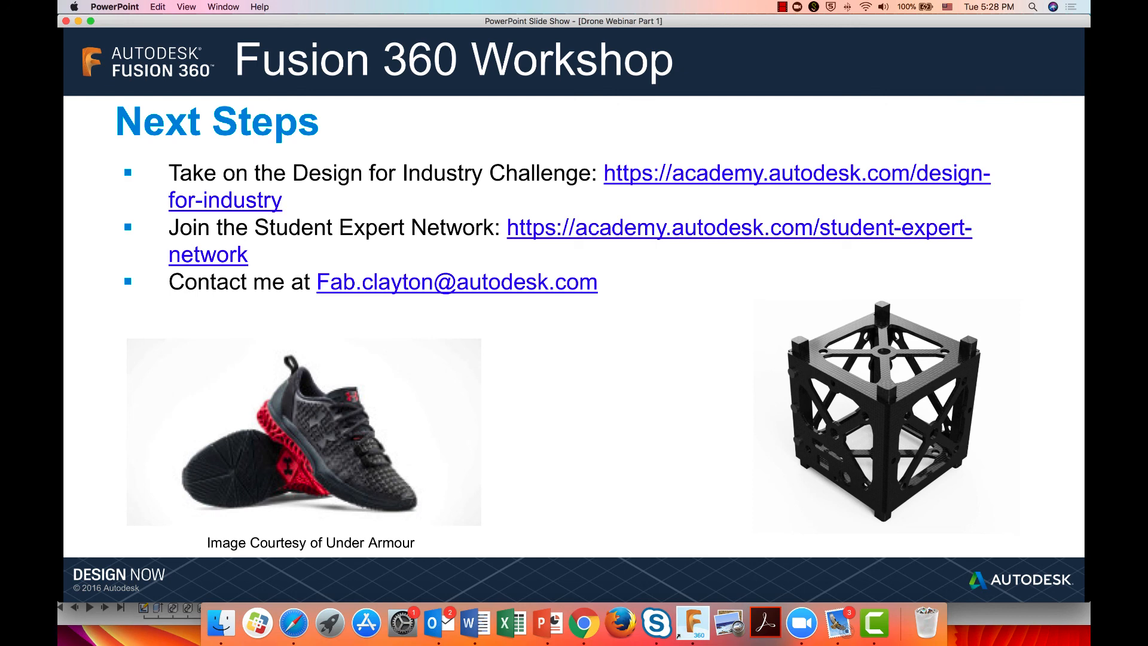
key(Right)
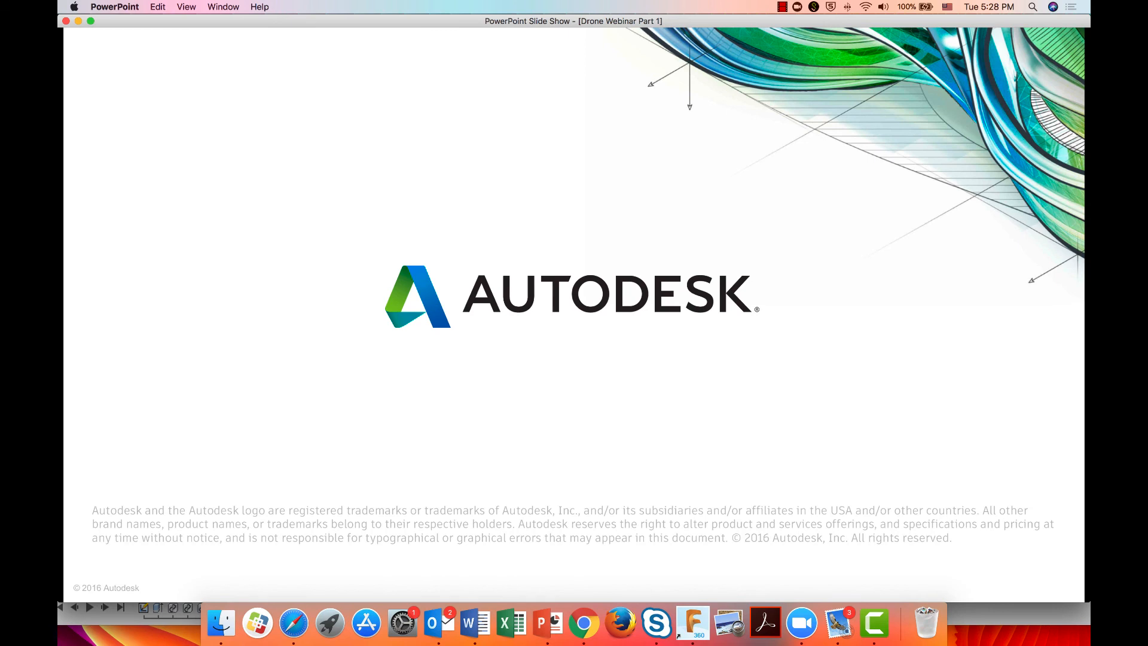
click(874, 624)
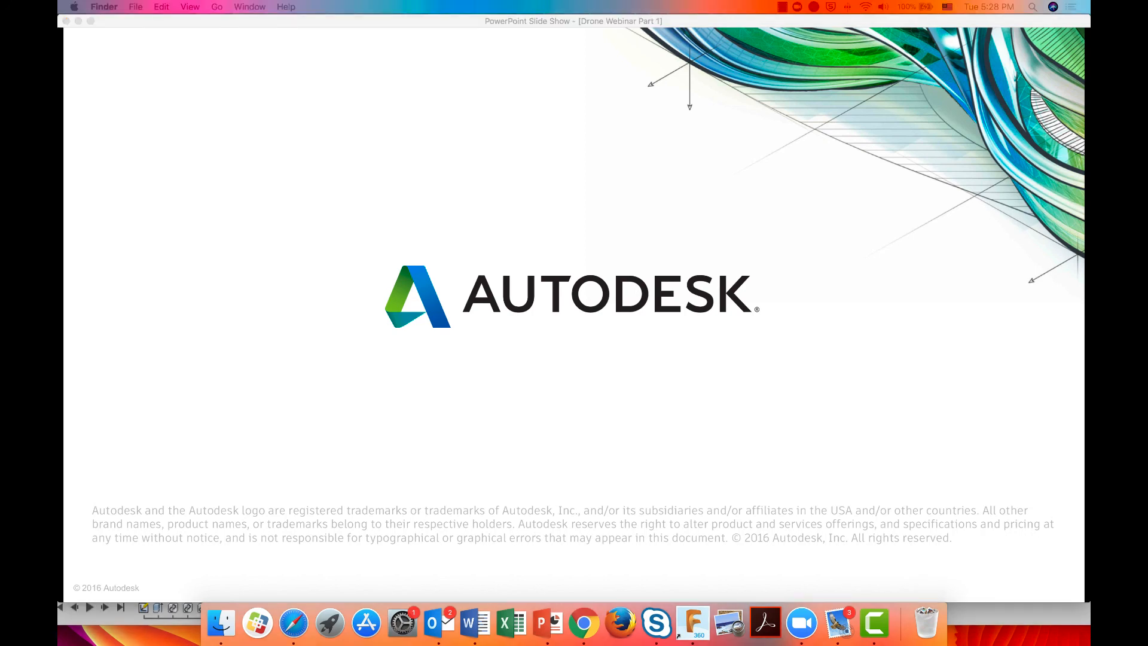